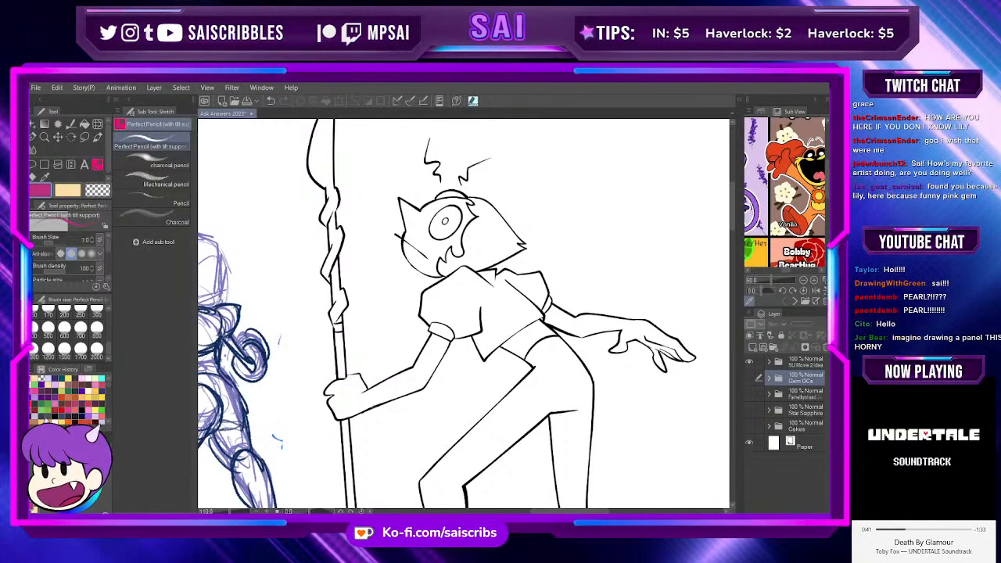
Step: Look over the spear-wielding character's line art and the other sketches across the page
{"action": "scroll", "coordinate": [483, 269], "scroll_direction": "down", "scroll_amount": 6}
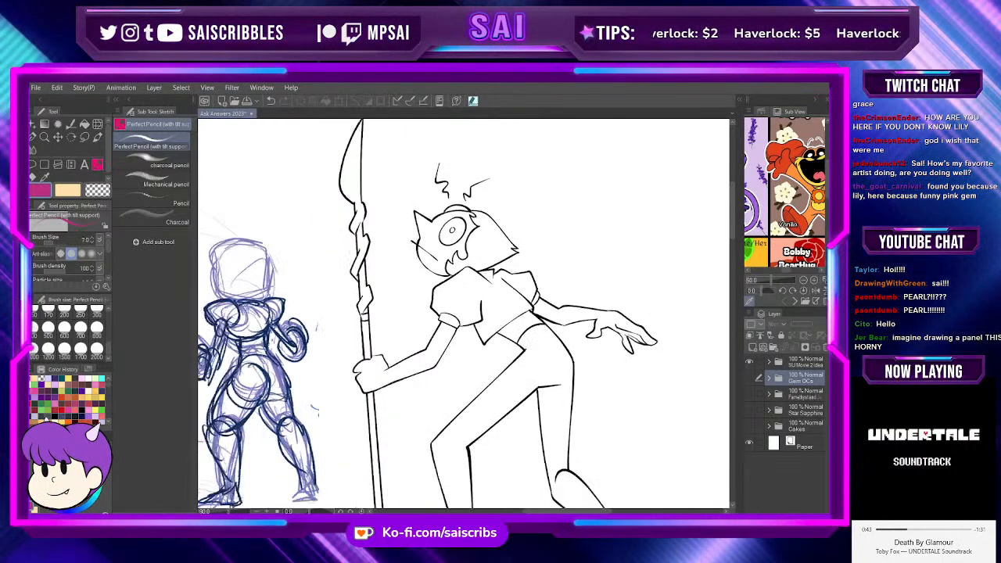
{"action": "scroll", "coordinate": [504, 342], "scroll_direction": "up", "scroll_amount": 3}
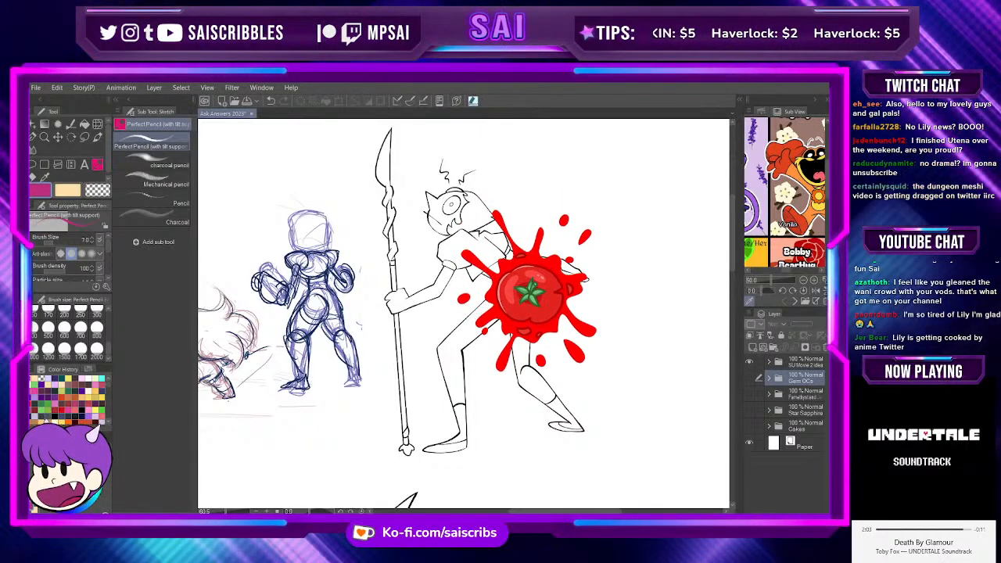
{"action": "key", "text": "ctrl+minus"}
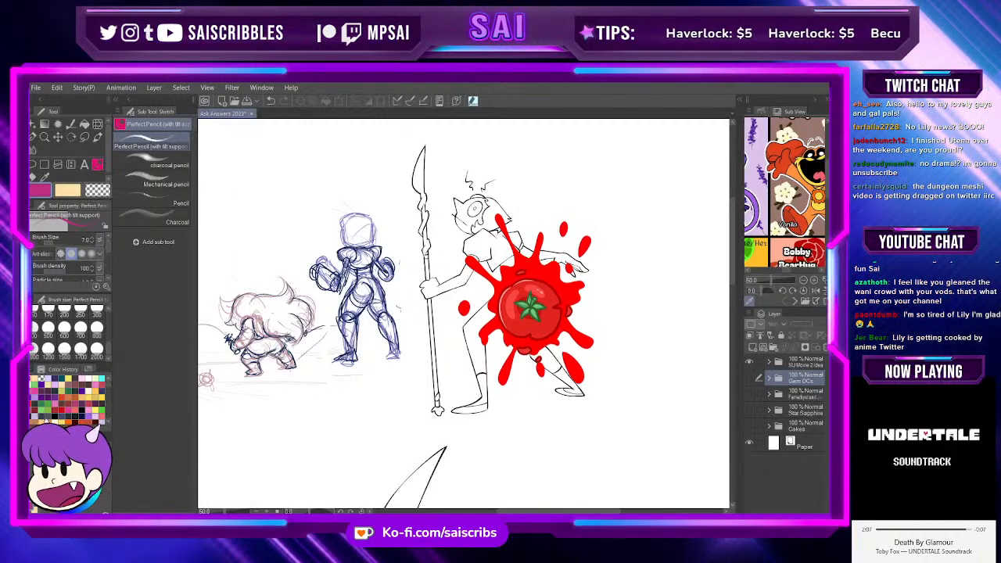
{"action": "key", "text": "ctrl+minus"}
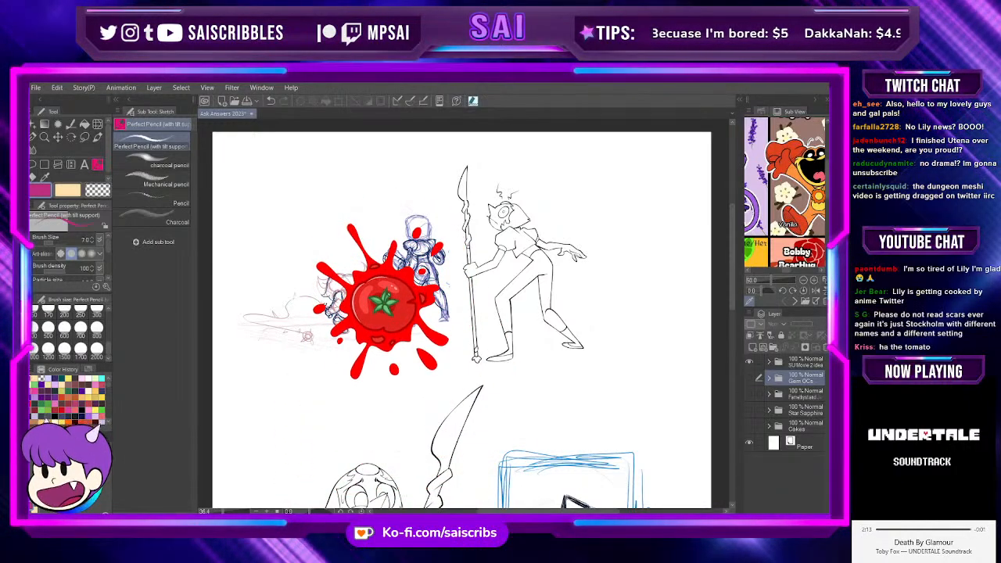
{"action": "key", "text": "ctrl+minus"}
{"action": "key", "text": "ctrl+minus"}
{"action": "scroll", "coordinate": [465, 313], "scroll_direction": "down", "scroll_amount": 3}
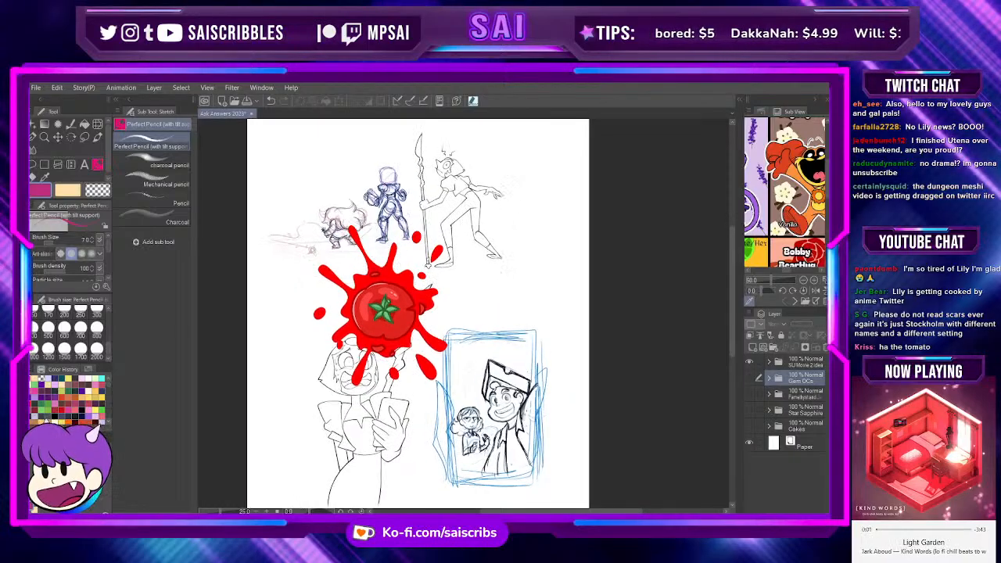
Step: Examine the blue-framed sketch of the two characters beside the line art of the figure holding the phone
{"action": "key", "text": "ctrl+plus"}
{"action": "scroll", "coordinate": [588, 405], "scroll_direction": "up", "scroll_amount": 4}
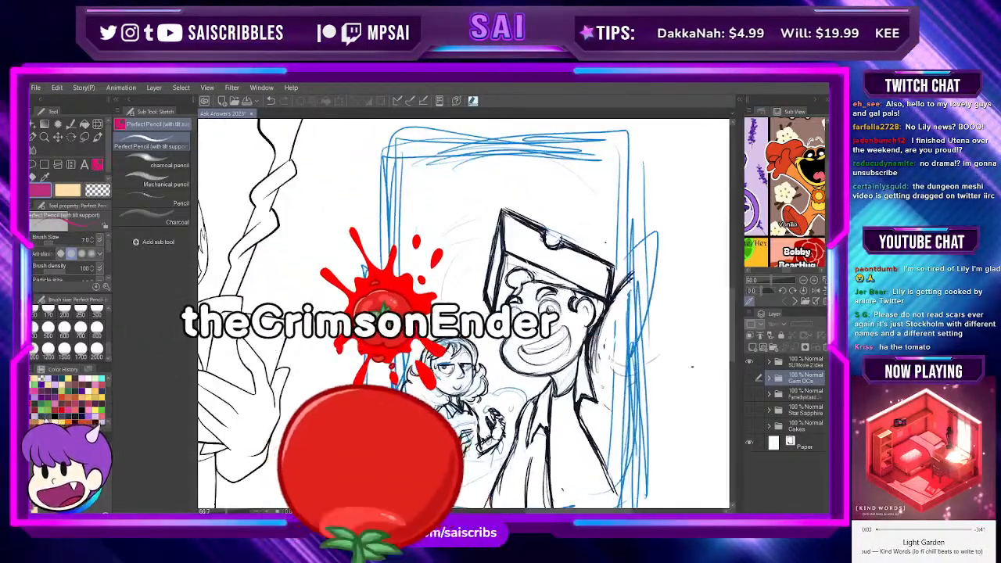
{"action": "scroll", "coordinate": [589, 406], "scroll_direction": "down", "scroll_amount": 3}
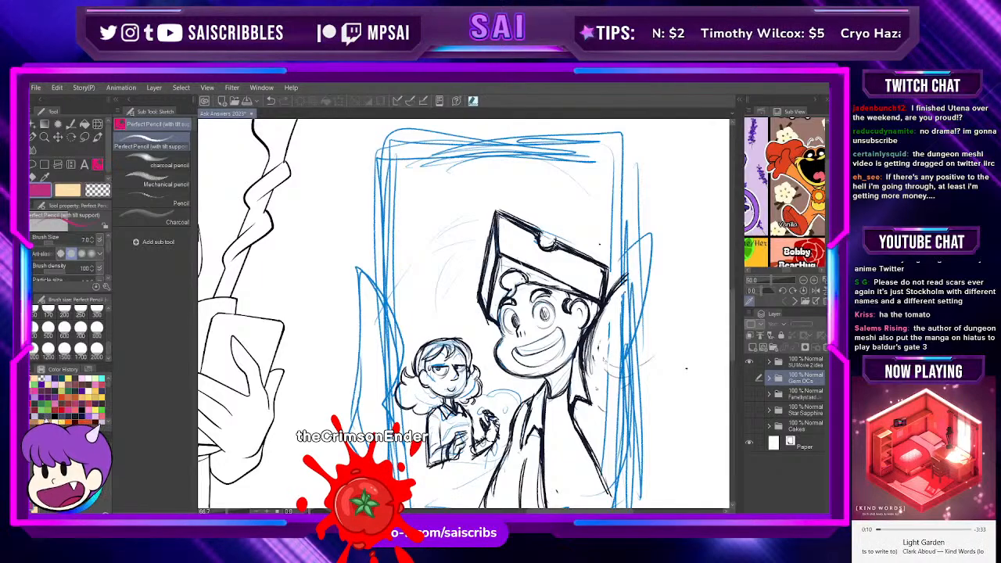
{"action": "scroll", "coordinate": [461, 313], "scroll_direction": "up", "scroll_amount": 3}
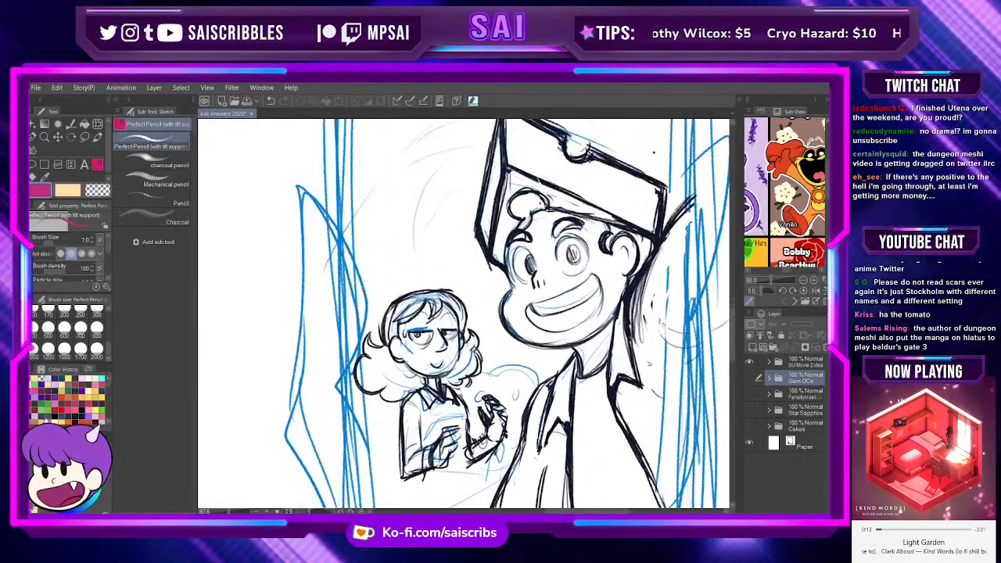
{"action": "scroll", "coordinate": [461, 313], "scroll_direction": "down", "scroll_amount": 4}
{"action": "scroll", "coordinate": [480, 453], "scroll_direction": "down", "scroll_amount": 1}
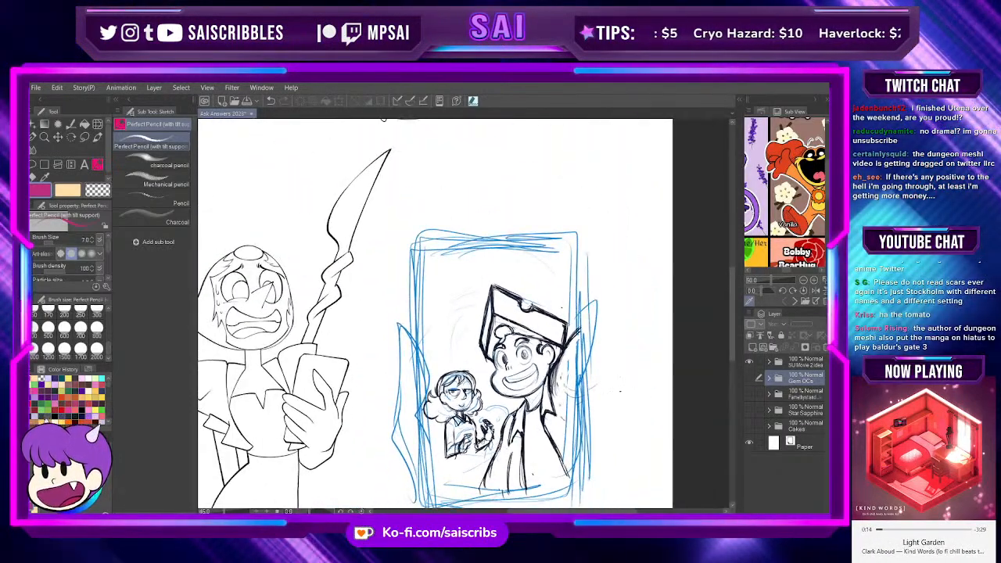
{"action": "scroll", "coordinate": [501, 407], "scroll_direction": "down", "scroll_amount": 2}
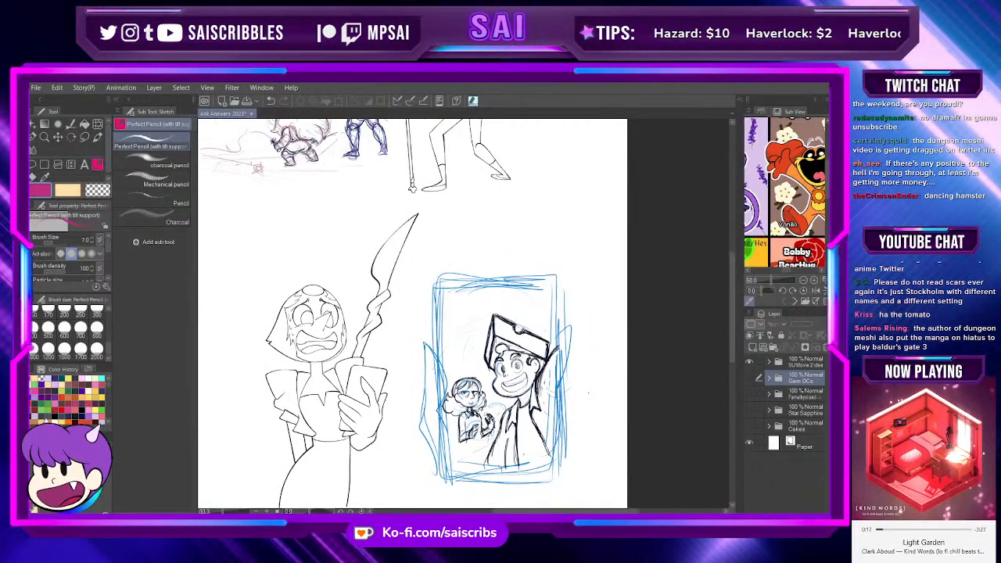
{"action": "scroll", "coordinate": [588, 394], "scroll_direction": "up", "scroll_amount": 2}
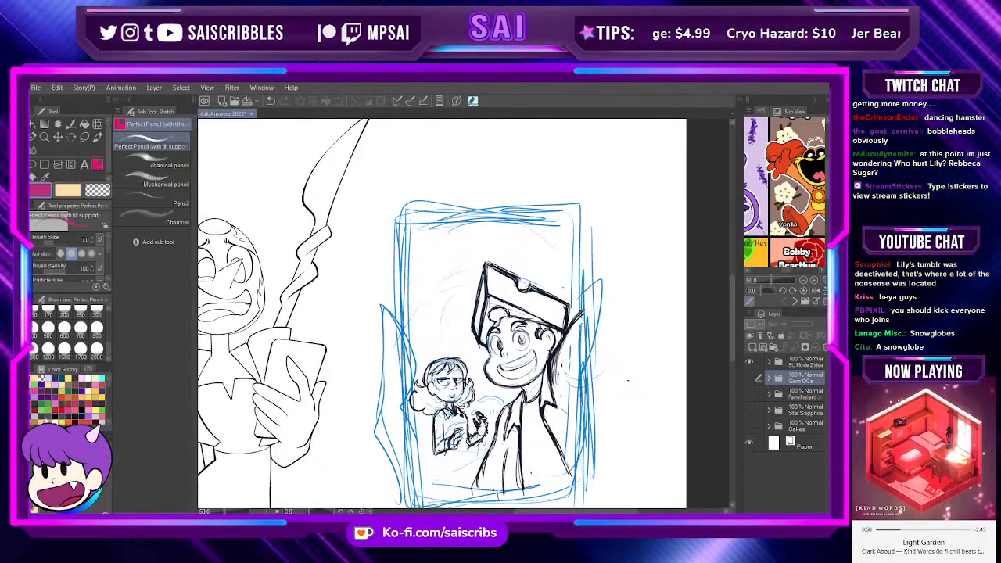
{"action": "scroll", "coordinate": [531, 227], "scroll_direction": "down", "scroll_amount": 1}
{"action": "scroll", "coordinate": [528, 222], "scroll_direction": "down", "scroll_amount": 1}
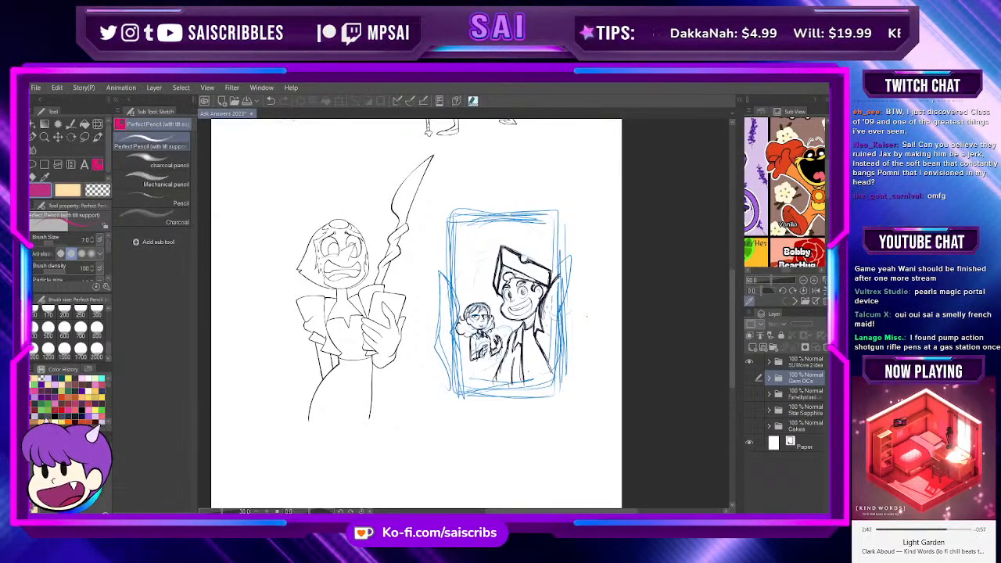
{"action": "scroll", "coordinate": [416, 352], "scroll_direction": "up", "scroll_amount": 1}
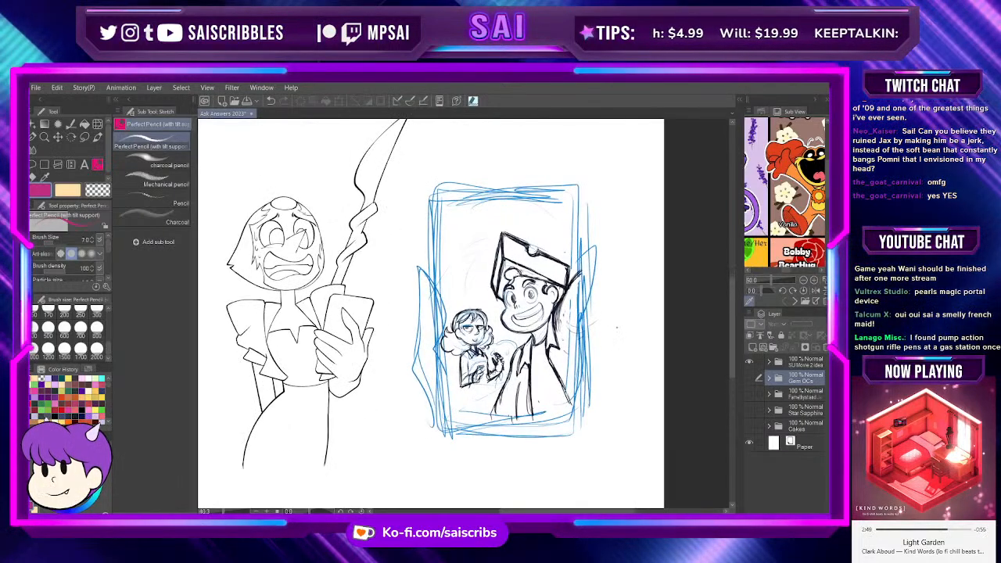
{"action": "scroll", "coordinate": [469, 336], "scroll_direction": "down", "scroll_amount": 2}
{"action": "scroll", "coordinate": [574, 315], "scroll_direction": "up", "scroll_amount": 4}
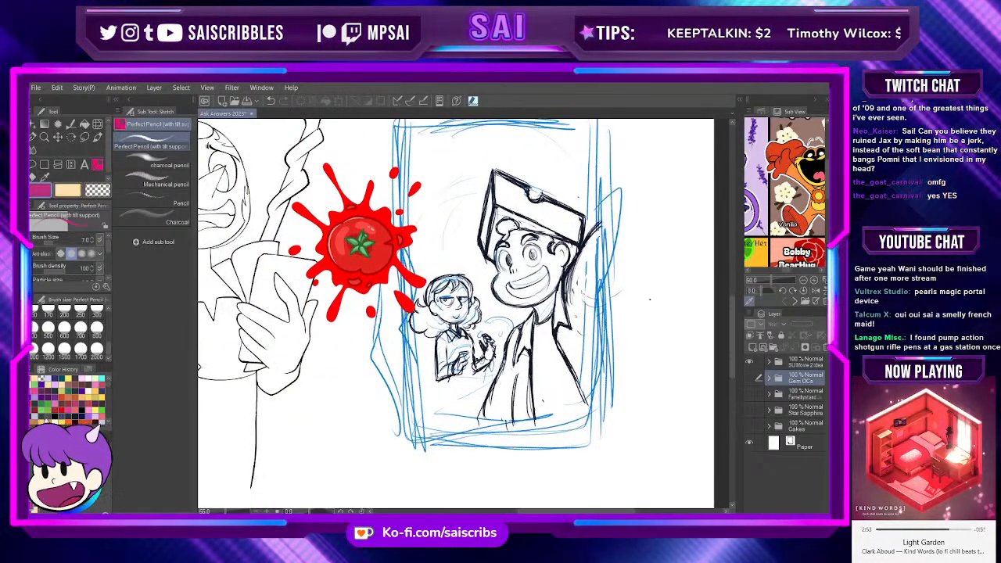
Step: Make Layer 22 in the SU Movie 2 folder the active layer and sample the dark navy line colour for the Perfect Pencil
{"action": "left_click", "coordinate": [772, 366]}
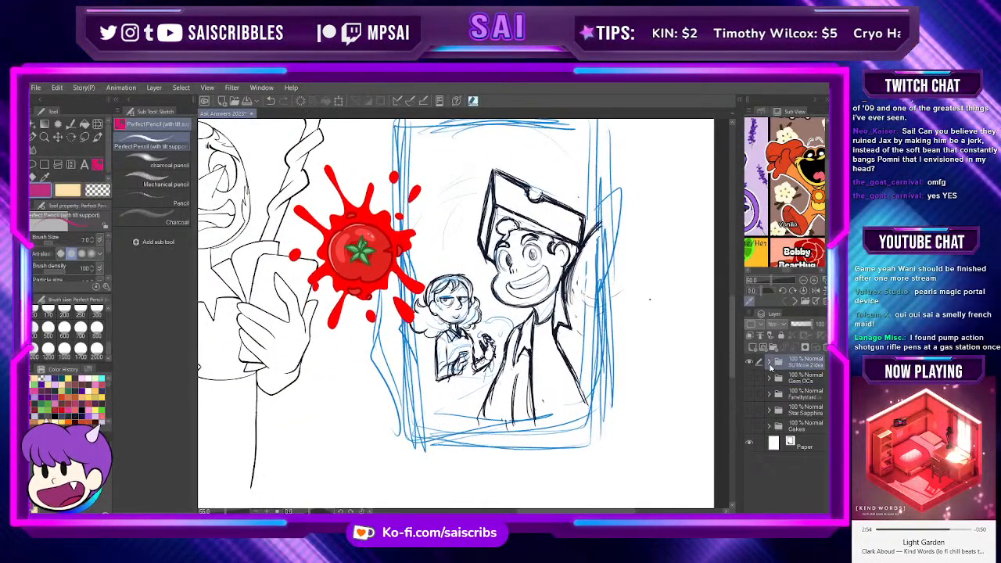
{"action": "left_click", "coordinate": [771, 364]}
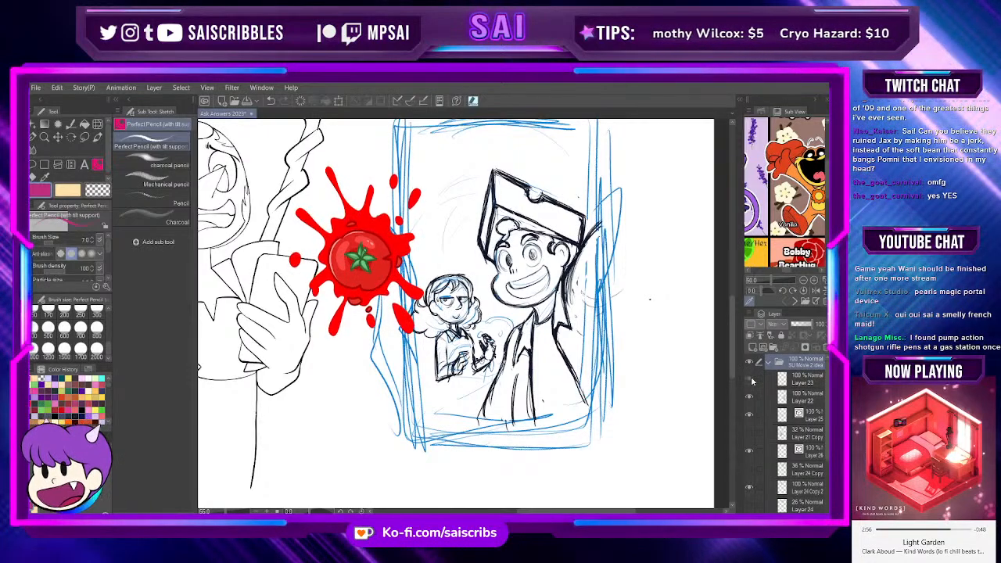
{"action": "left_click", "coordinate": [749, 397]}
{"action": "left_click", "coordinate": [748, 396]}
{"action": "left_click", "coordinate": [792, 397]}
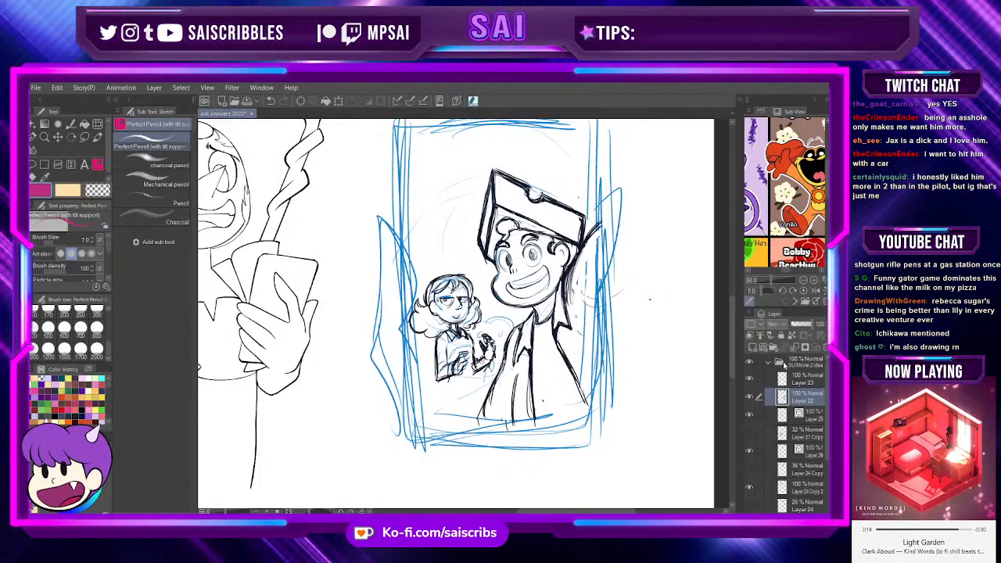
{"action": "key", "text": "i"}
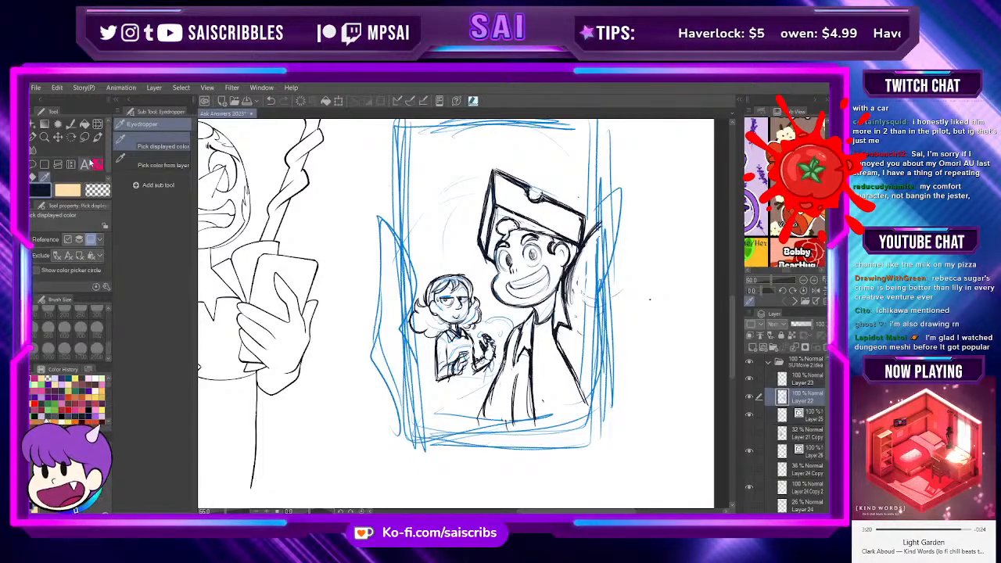
{"action": "key", "text": "p"}
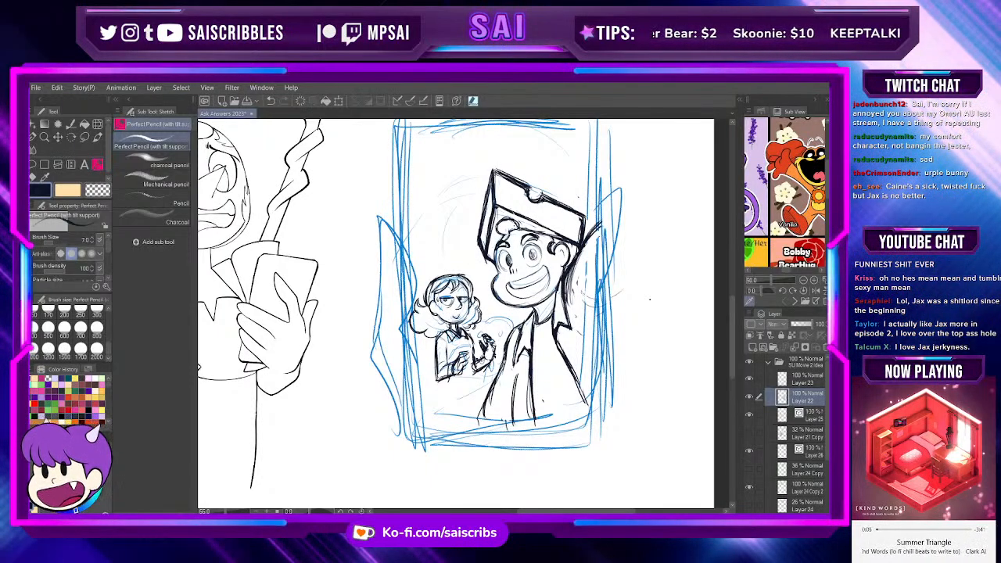
{"action": "key", "text": "ctrl+minus"}
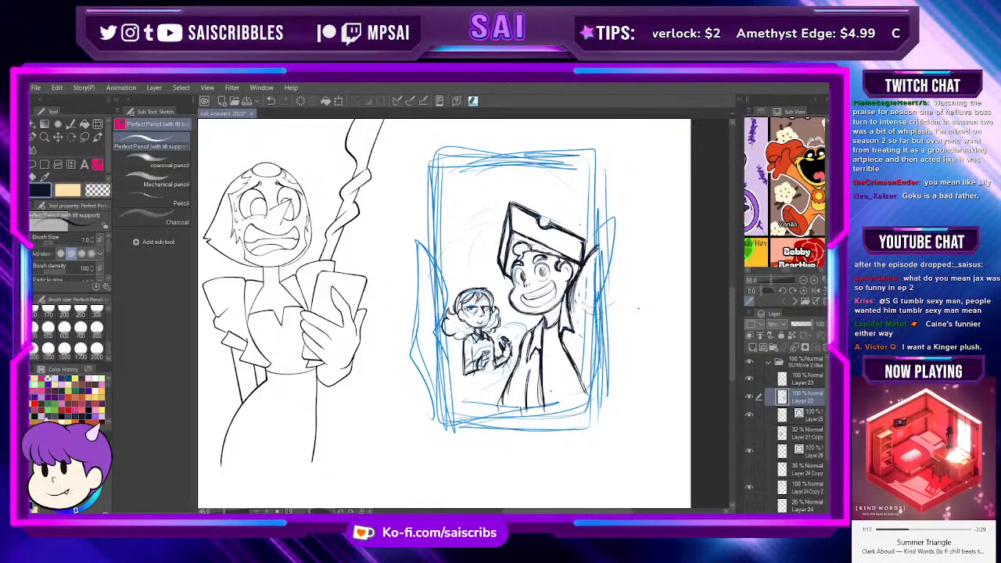
{"action": "scroll", "coordinate": [548, 338], "scroll_direction": "up", "scroll_amount": 1}
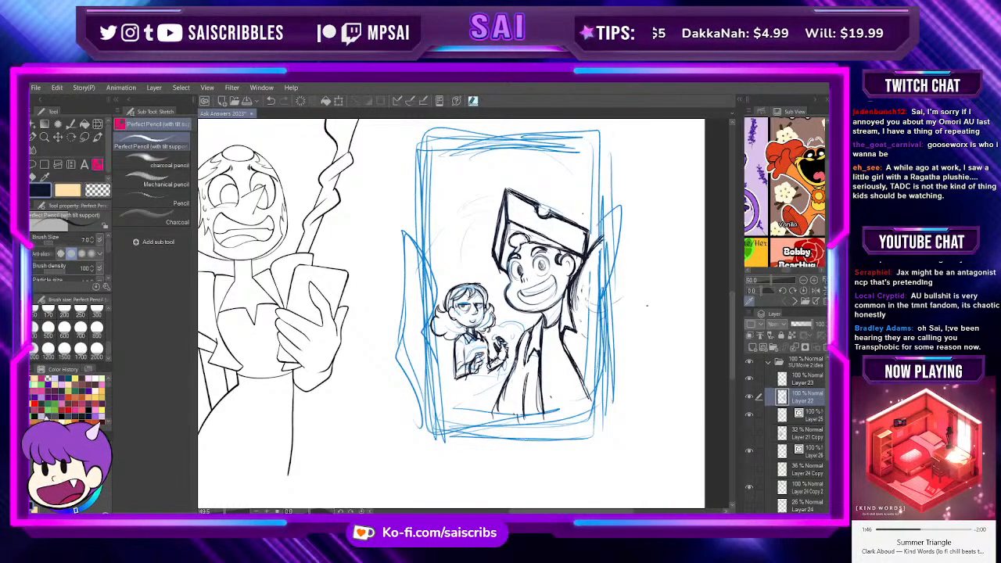
{"action": "scroll", "coordinate": [464, 313], "scroll_direction": "down", "scroll_amount": 2}
{"action": "scroll", "coordinate": [464, 312], "scroll_direction": "up", "scroll_amount": 2}
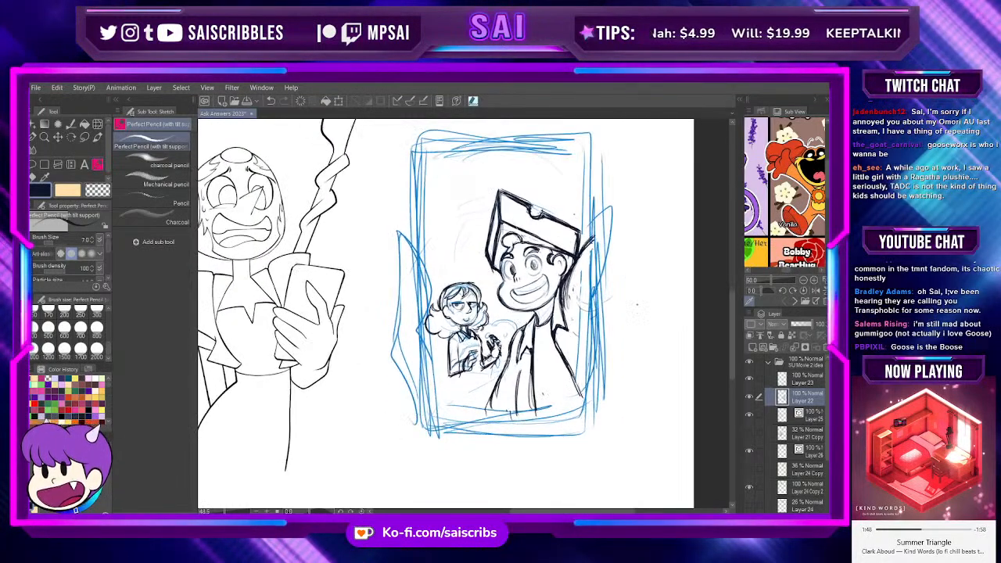
{"action": "scroll", "coordinate": [637, 305], "scroll_direction": "up", "scroll_amount": 2}
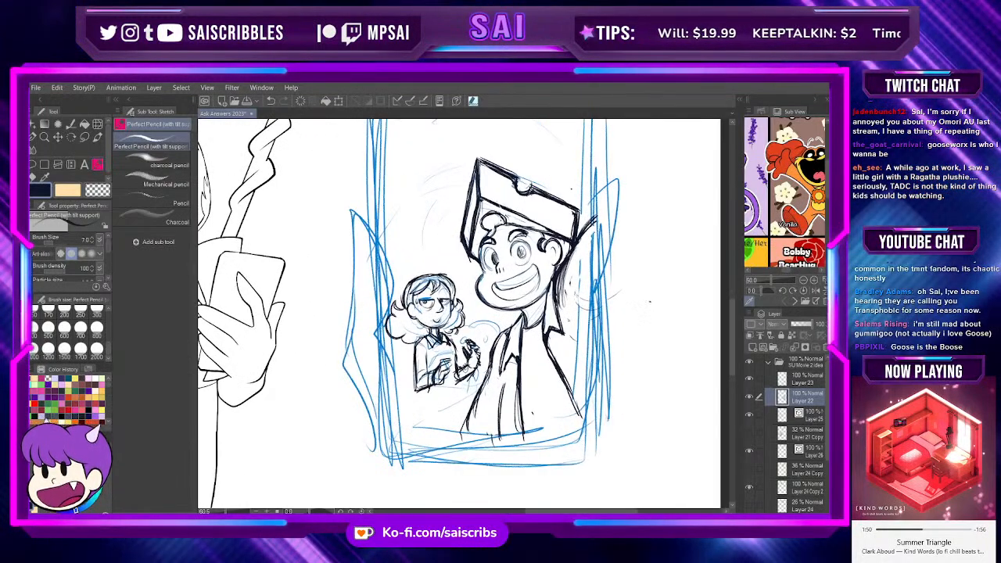
{"action": "scroll", "coordinate": [637, 305], "scroll_direction": "down", "scroll_amount": 1}
{"action": "scroll", "coordinate": [639, 304], "scroll_direction": "up", "scroll_amount": 1}
{"action": "scroll", "coordinate": [644, 303], "scroll_direction": "up", "scroll_amount": 1}
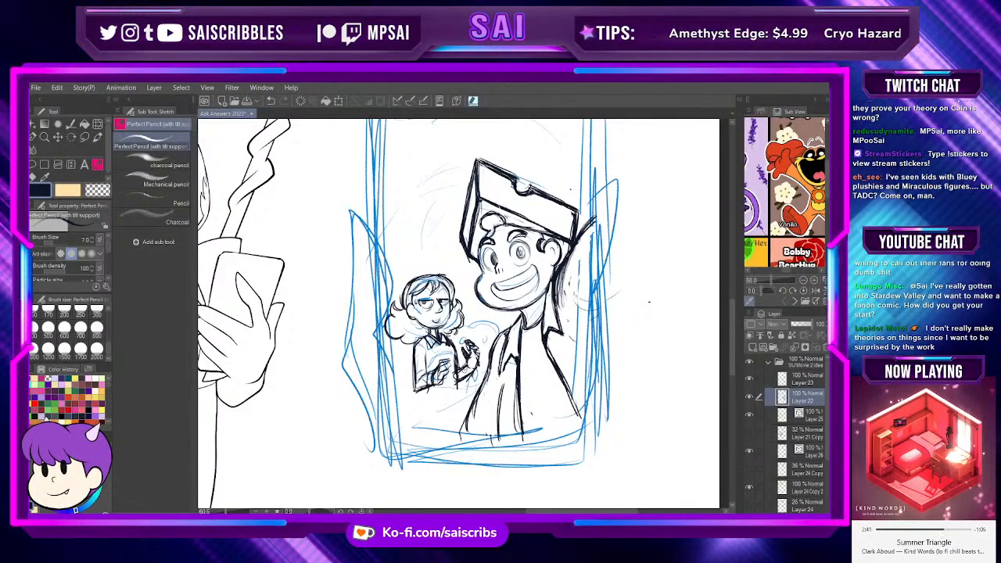
{"action": "scroll", "coordinate": [428, 256], "scroll_direction": "down", "scroll_amount": 2}
{"action": "scroll", "coordinate": [428, 255], "scroll_direction": "up", "scroll_amount": 1}
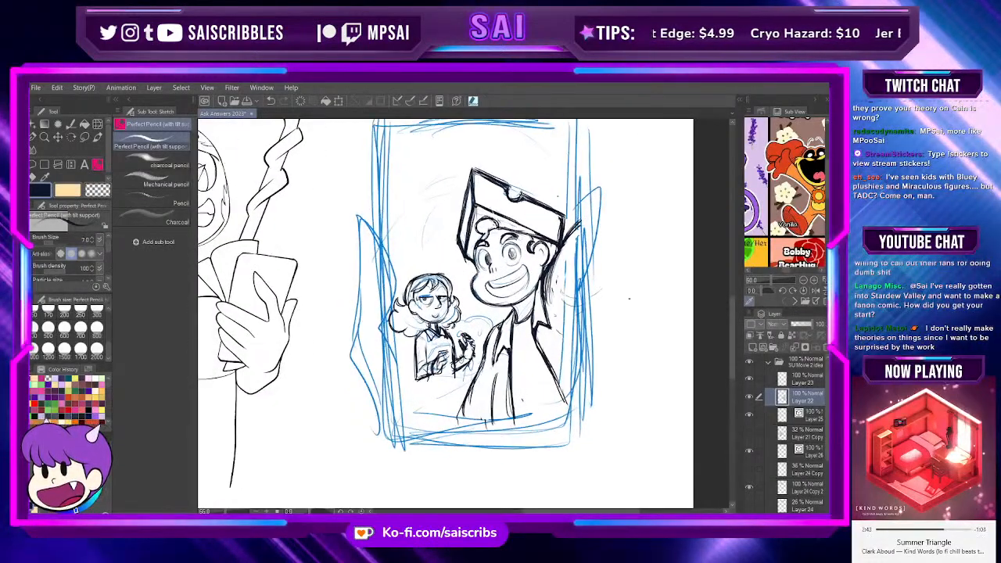
Step: Lasso the small curly-haired girl on Layer 22, enlarge her and tilt her slightly clockwise within the blue frame
{"action": "left_click", "coordinate": [84, 137]}
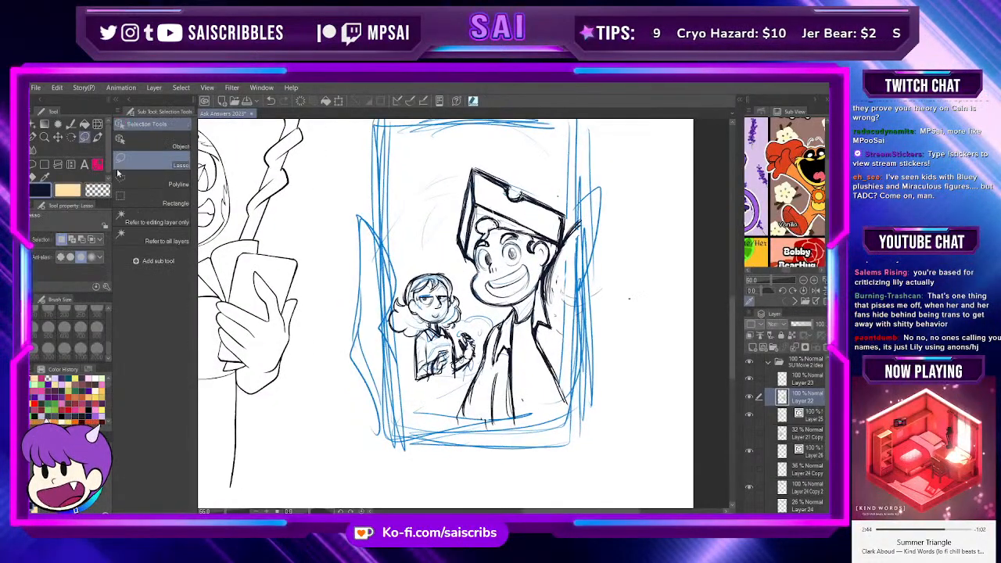
{"action": "left_click", "coordinate": [749, 397]}
{"action": "left_click", "coordinate": [749, 397]}
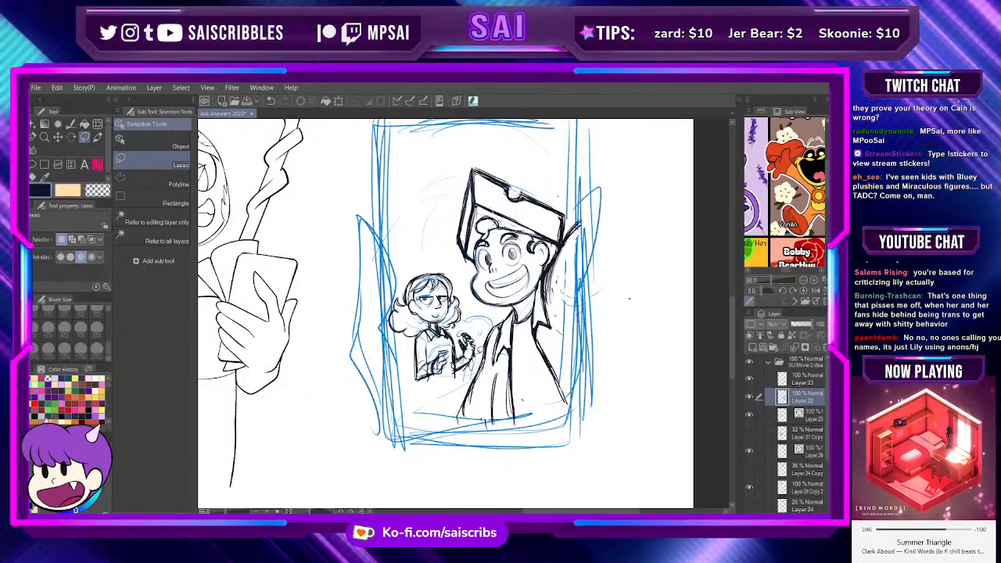
{"action": "mouse_move", "coordinate": [455, 266]}
{"action": "left_mouse_down"}
{"action": "mouse_move", "coordinate": [407, 267]}
{"action": "mouse_move", "coordinate": [397, 298]}
{"action": "mouse_move", "coordinate": [438, 407]}
{"action": "mouse_move", "coordinate": [457, 270]}
{"action": "left_mouse_up"}
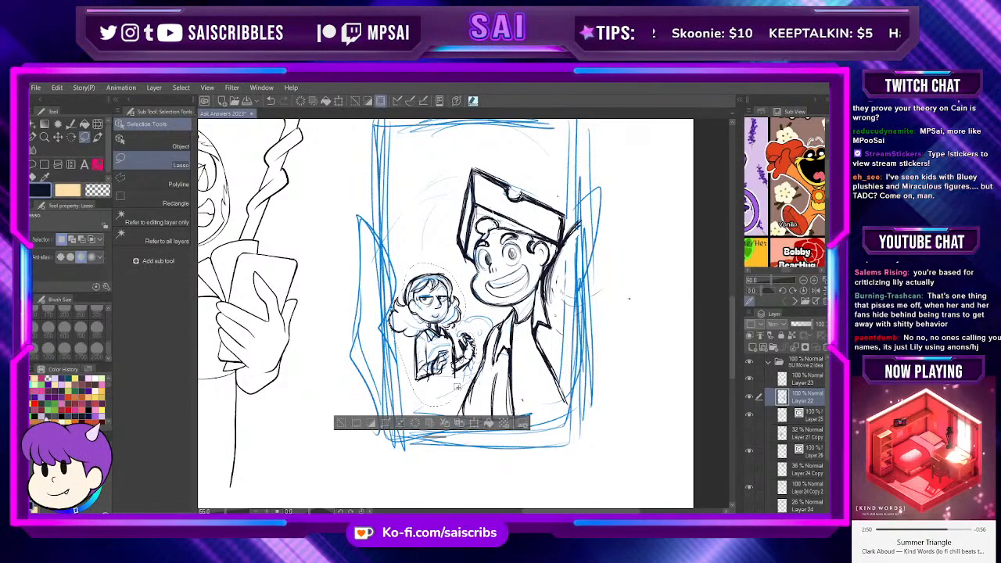
{"action": "left_click", "coordinate": [57, 88]}
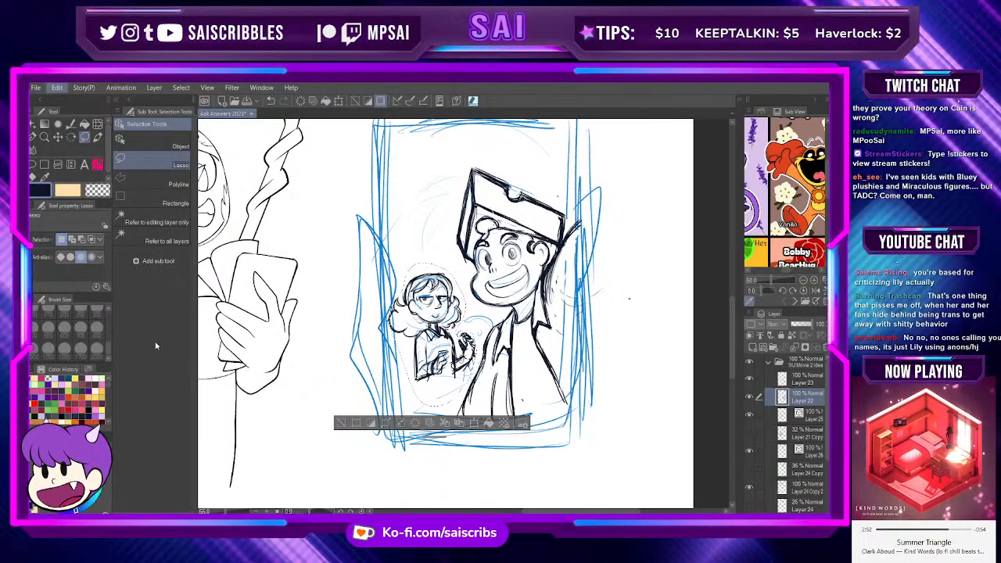
{"action": "key", "text": "ctrl+t"}
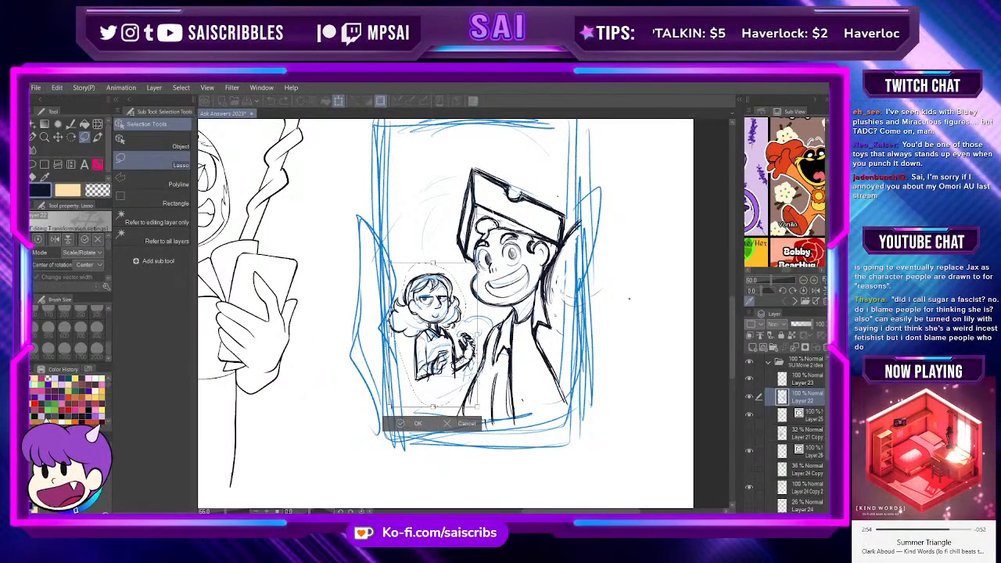
{"action": "left_click_drag", "start_coordinate": [475, 264], "coordinate": [484, 251]}
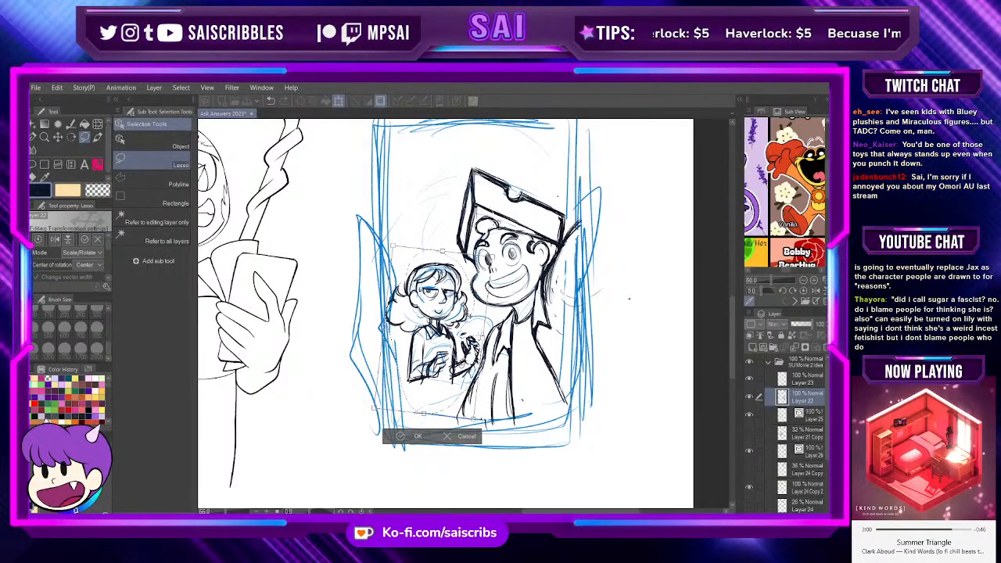
{"action": "left_click_drag", "start_coordinate": [484, 251], "coordinate": [475, 260]}
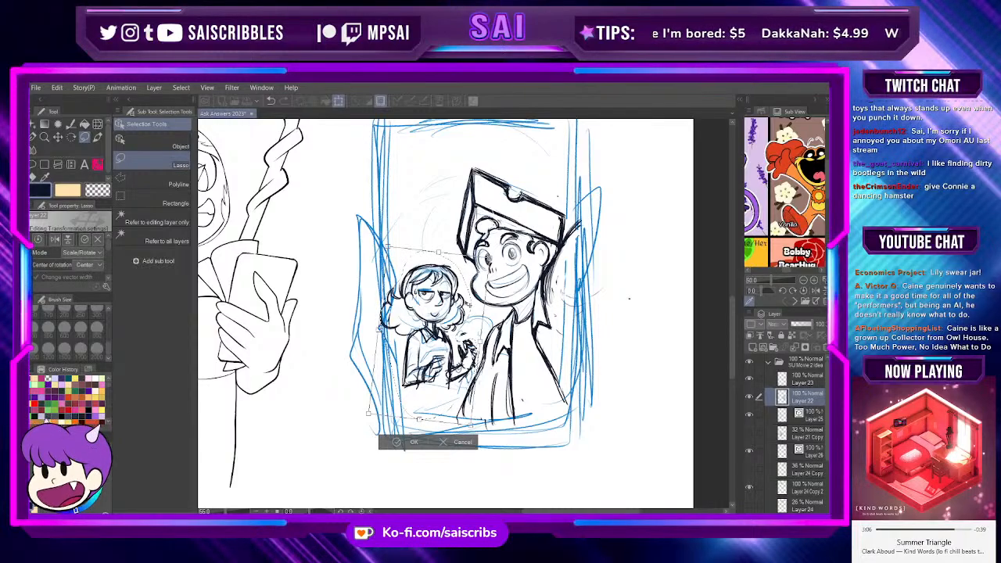
{"action": "left_click", "coordinate": [409, 443]}
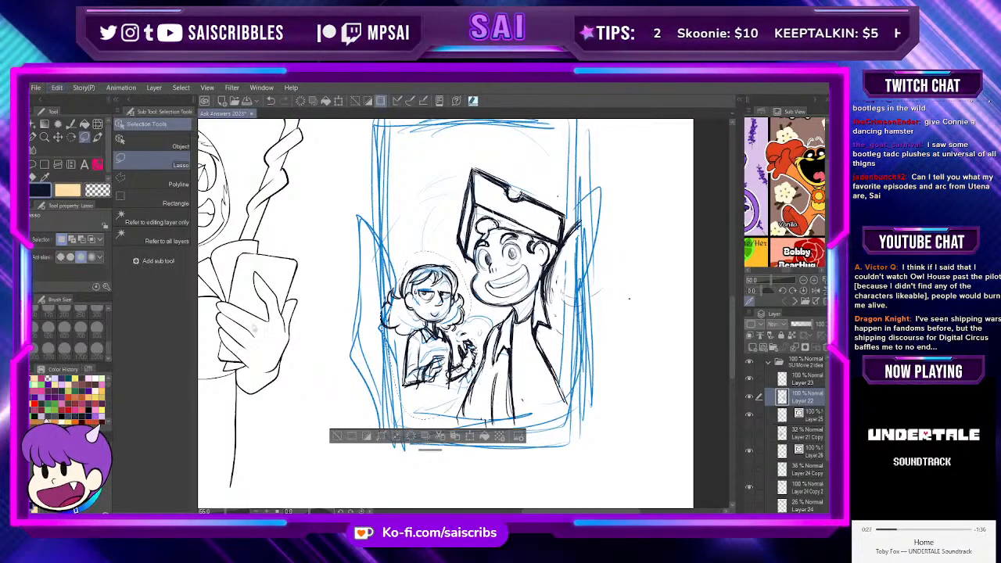
Step: Enlarge the selected curly-haired girl slightly toward the blue frame's lower-left corner and clear the selection
{"action": "key", "text": "ctrl+t"}
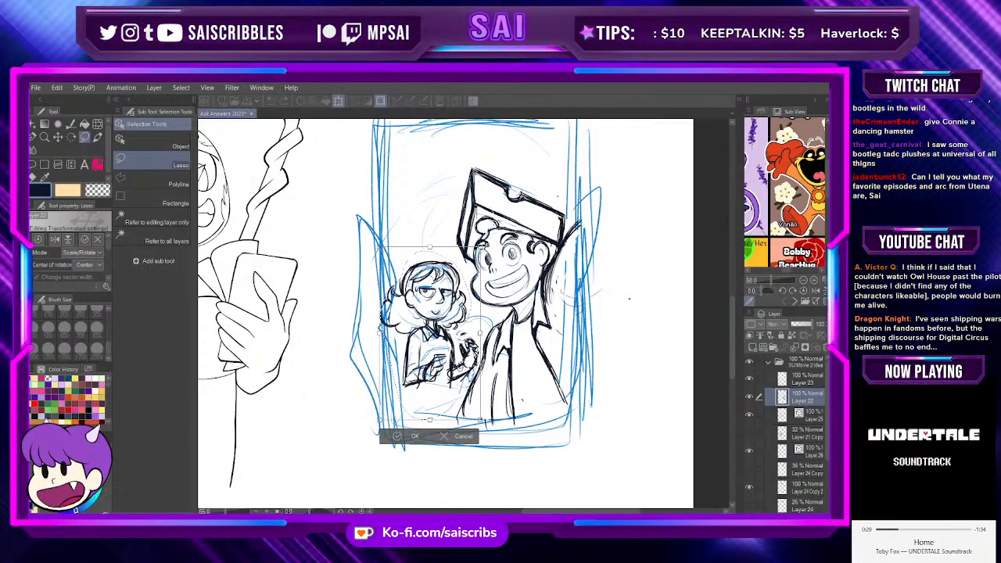
{"action": "left_click_drag", "start_coordinate": [380, 420], "coordinate": [377, 423]}
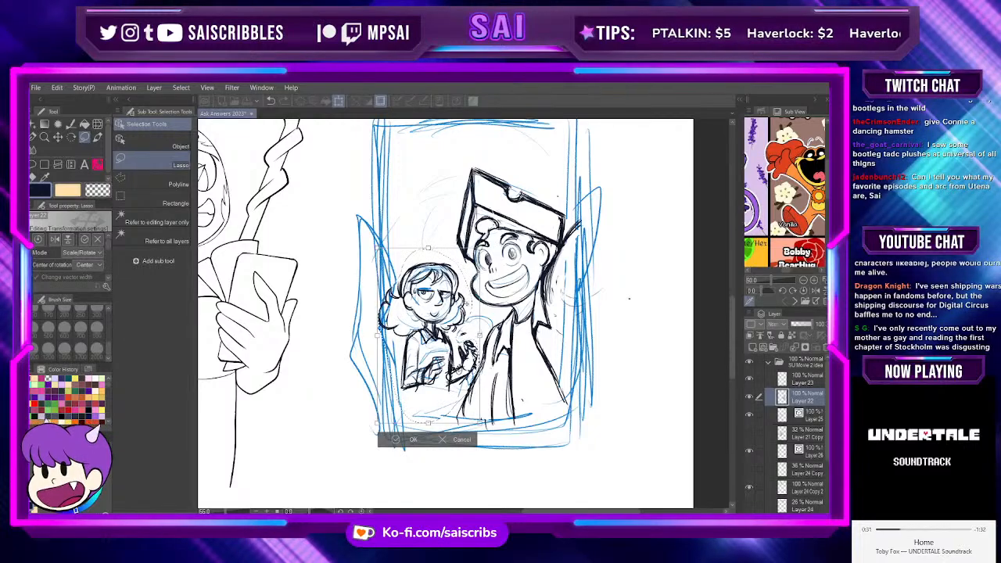
{"action": "left_click", "coordinate": [412, 439]}
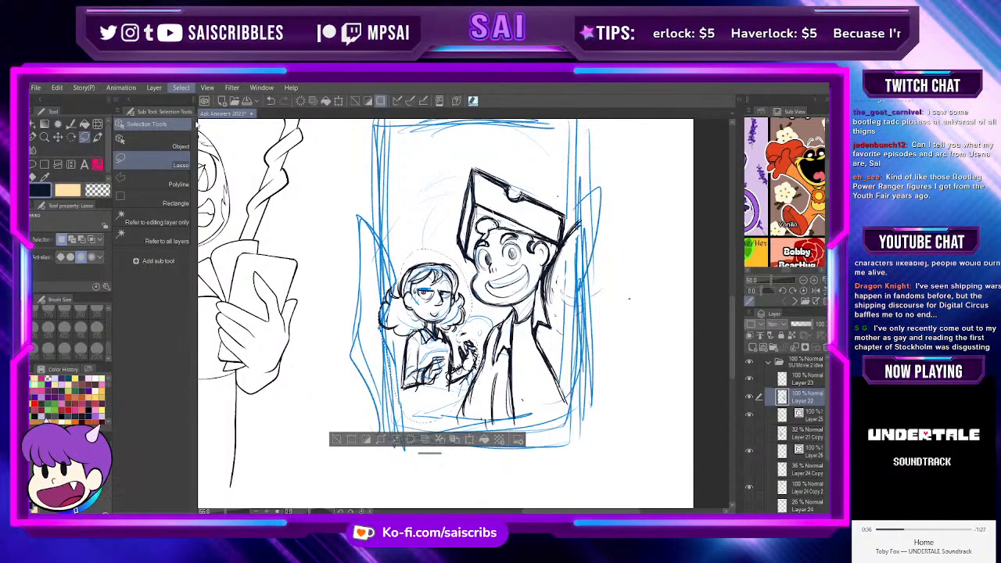
{"action": "key", "text": "ctrl+d"}
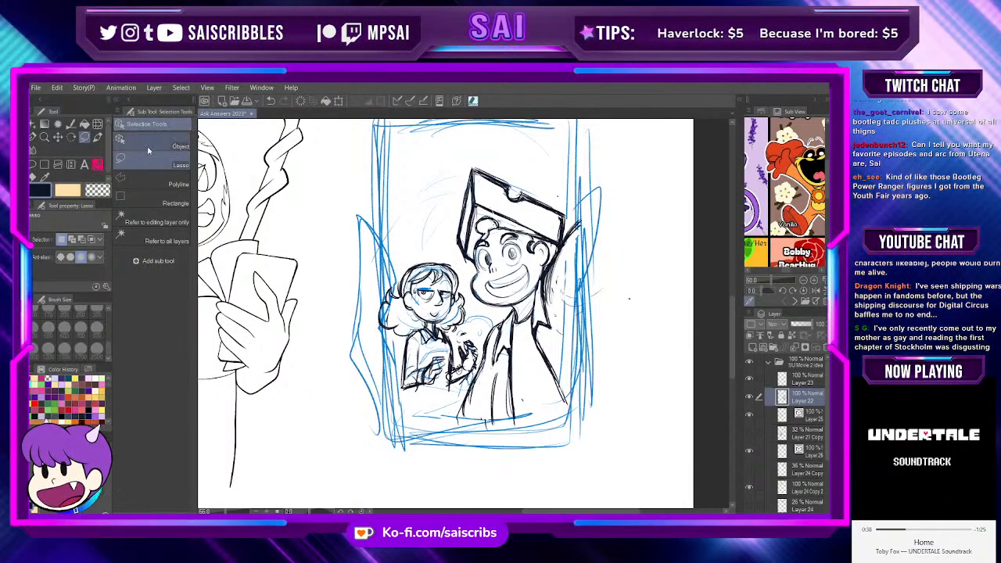
Step: Draw the girl's wide hanging sleeve and extend her torso with the Perfect Pencil, erasing the lines that overlap the sleeve
{"action": "key", "text": "p"}
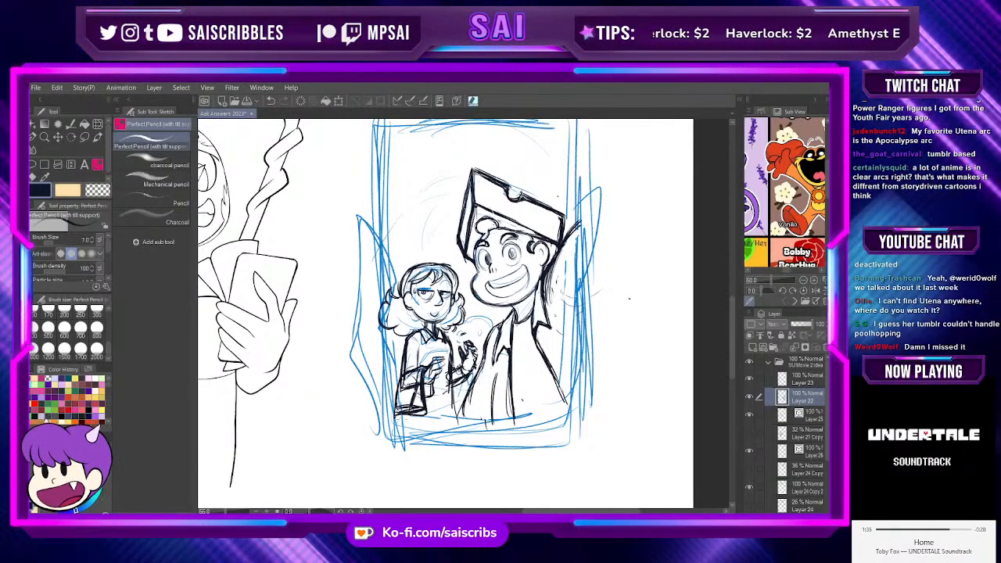
{"action": "key", "text": "e"}
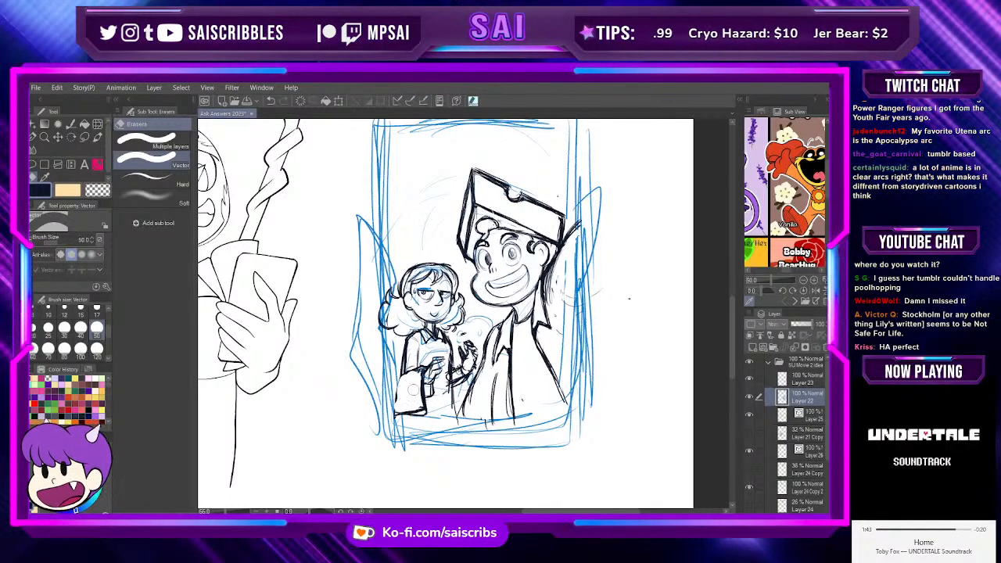
{"action": "key", "text": "p"}
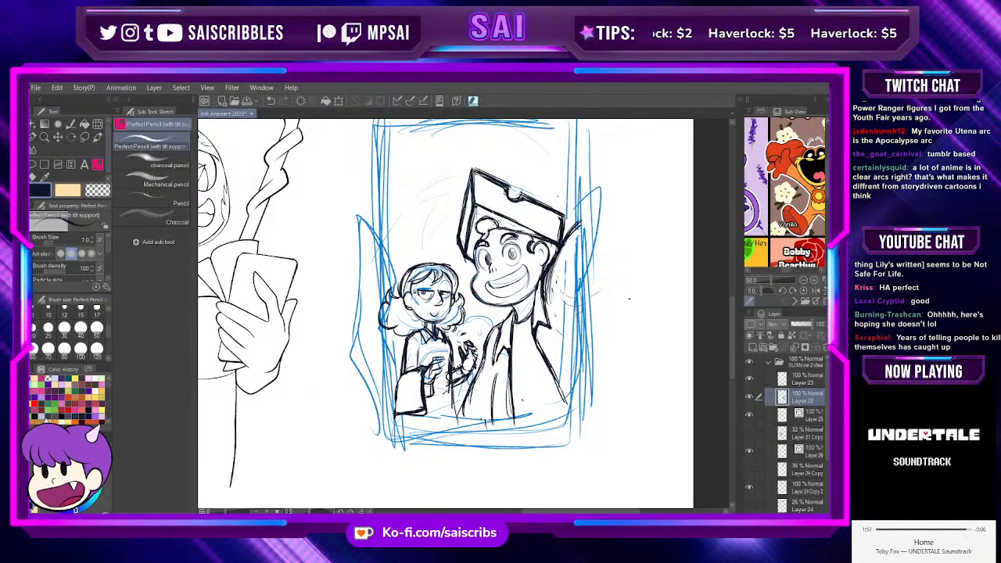
Step: Reduce the Vector eraser to size 17 and clean up the stray lines around the girl's raised hand and torso
{"action": "key", "text": "e"}
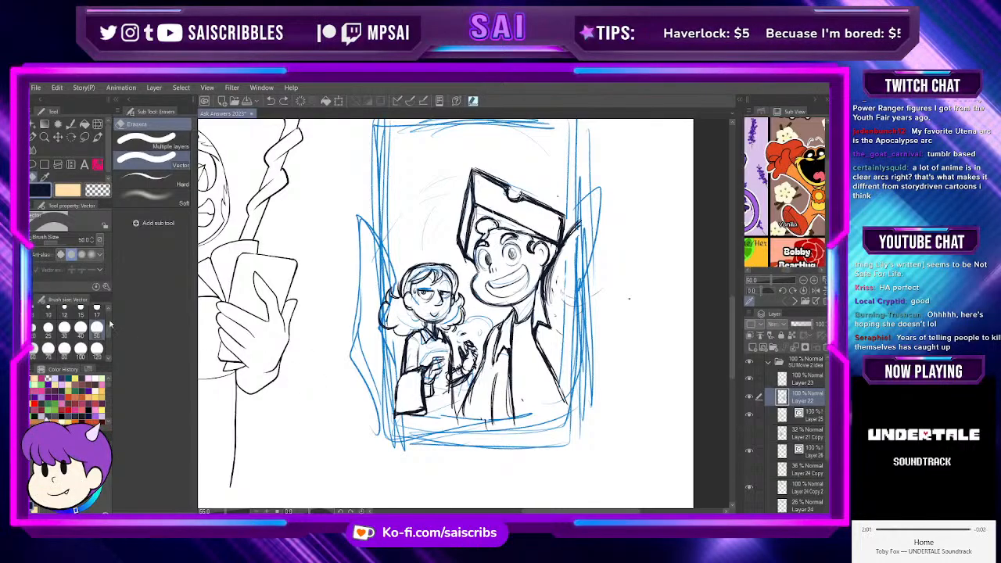
{"action": "key", "text": "bracketleft"}
{"action": "key", "text": "bracketleft"}
{"action": "key", "text": "bracketleft"}
{"action": "key", "text": "bracketleft"}
{"action": "key", "text": "bracketleft"}
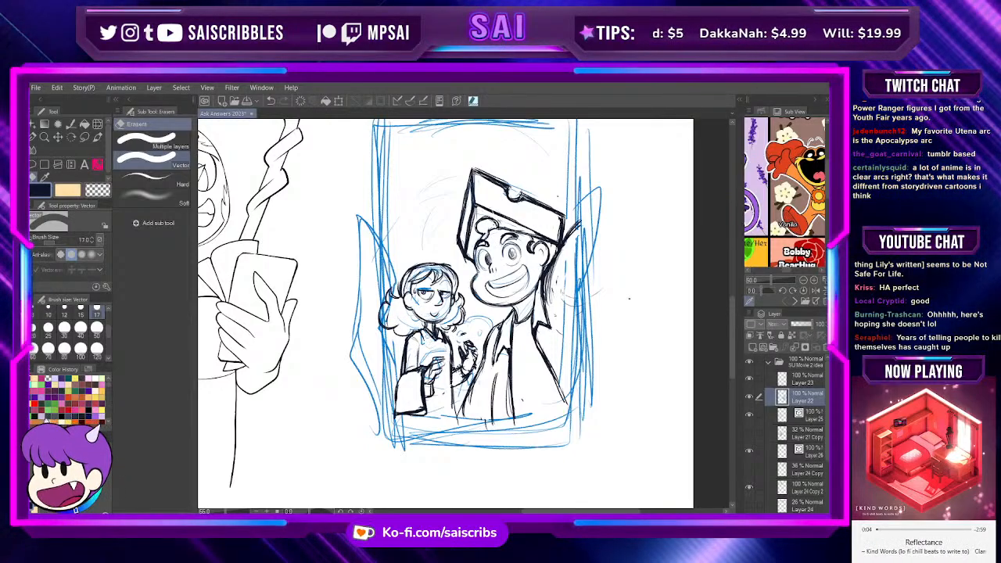
Step: Refine the girl's sleeve and the boy's gown and eyebrows, alternating between the Perfect Pencil and the Vector eraser
{"action": "key", "text": "p"}
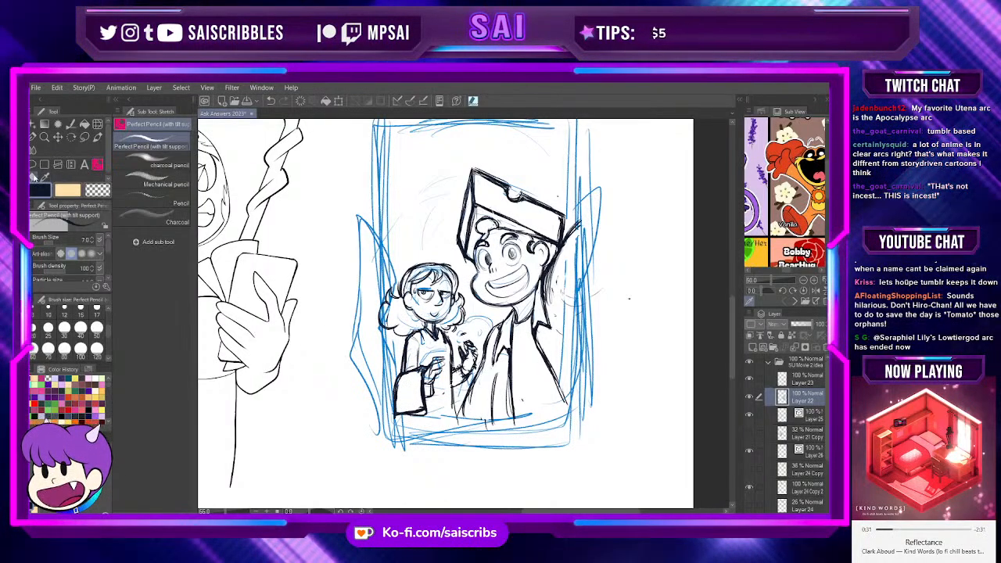
{"action": "key", "text": "e"}
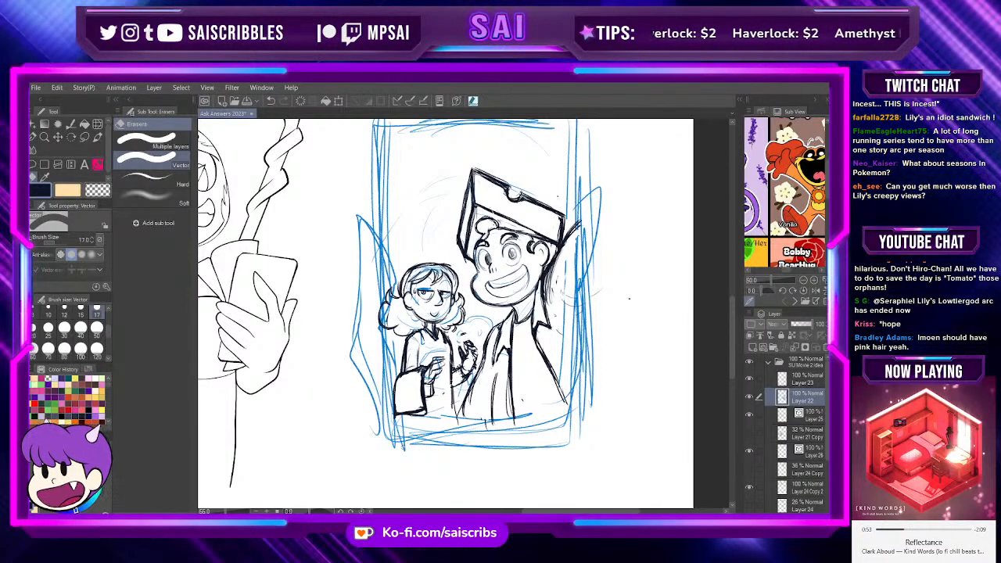
{"action": "key", "text": "p"}
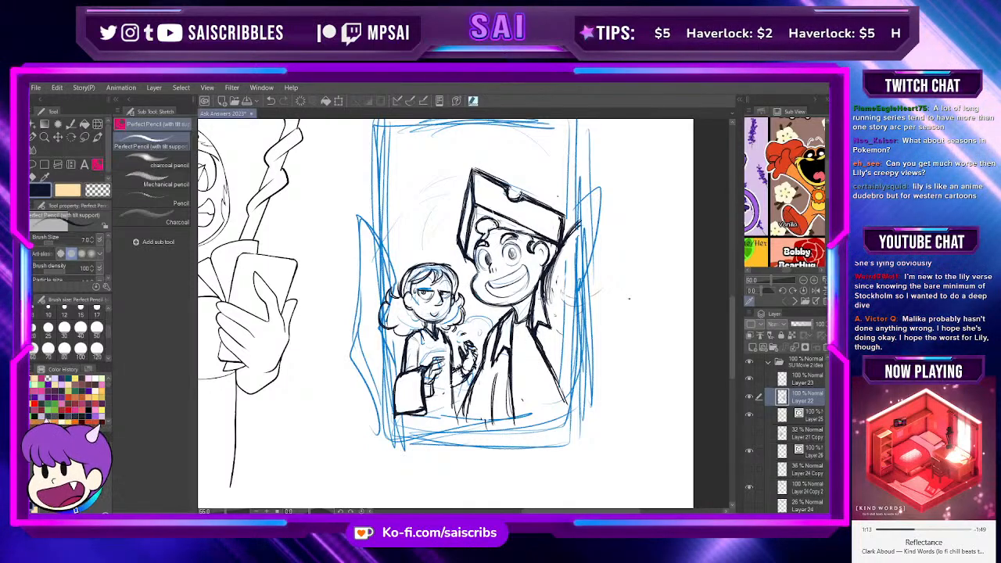
{"action": "left_click", "coordinate": [45, 167]}
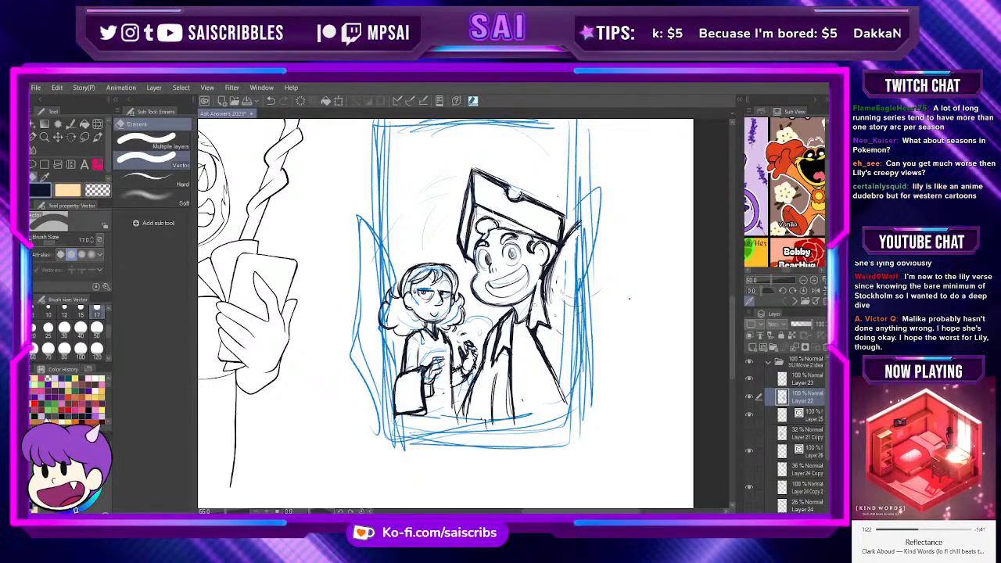
{"action": "key", "text": "p"}
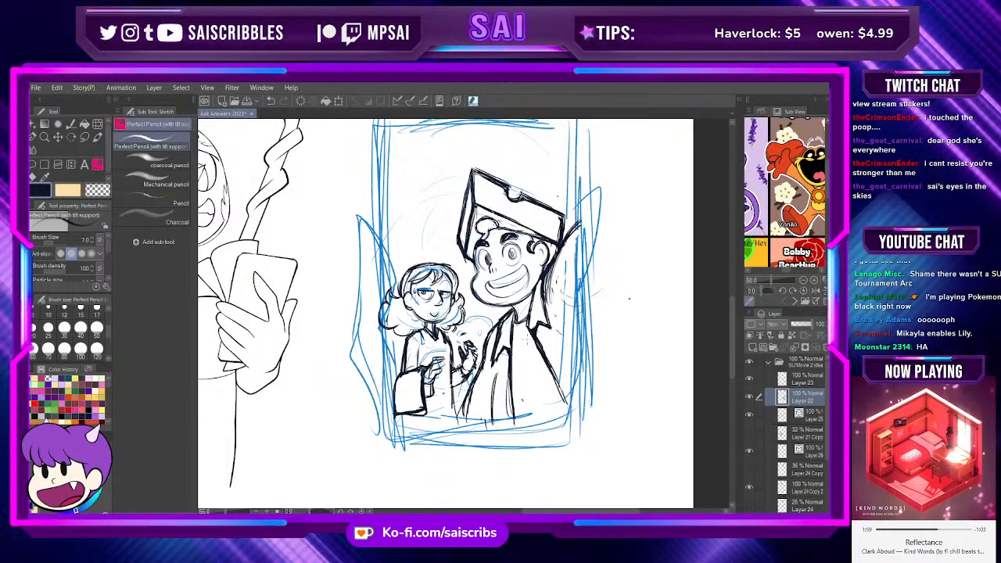
Step: Lasso the girl on Layer 22, tilt her slightly clockwise with Free Transform, and clear the selection
{"action": "left_click", "coordinate": [749, 398]}
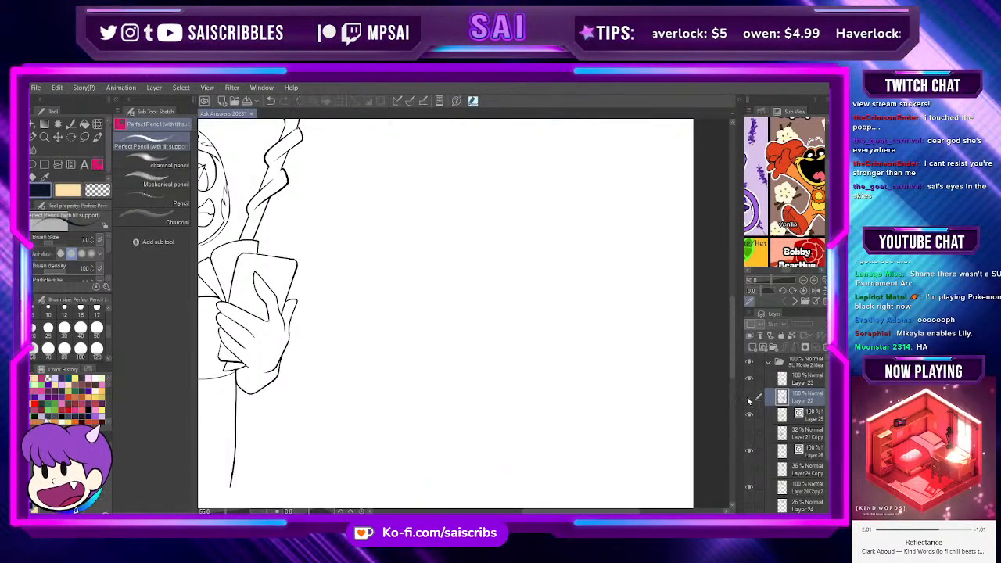
{"action": "left_click", "coordinate": [749, 397]}
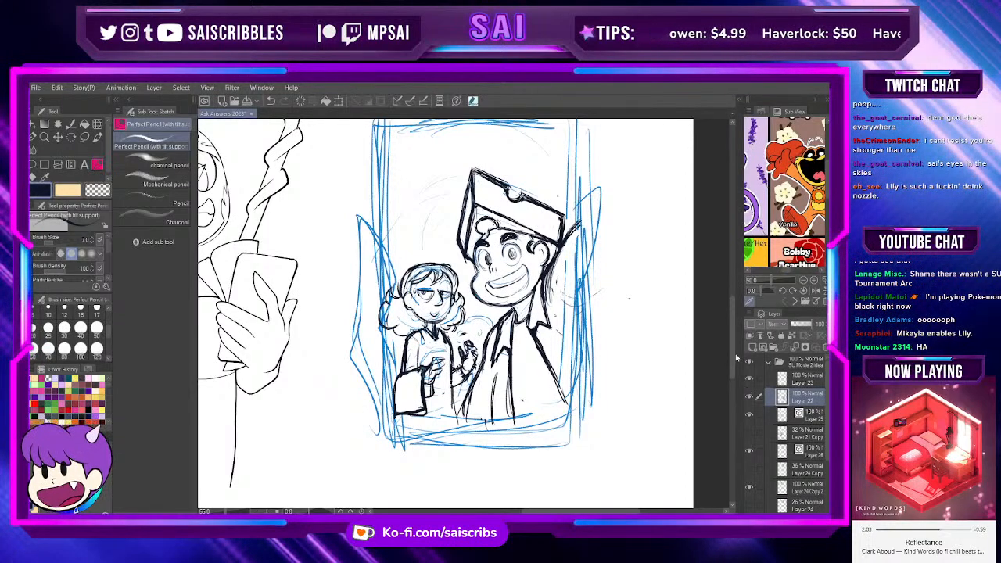
{"action": "left_click", "coordinate": [85, 137]}
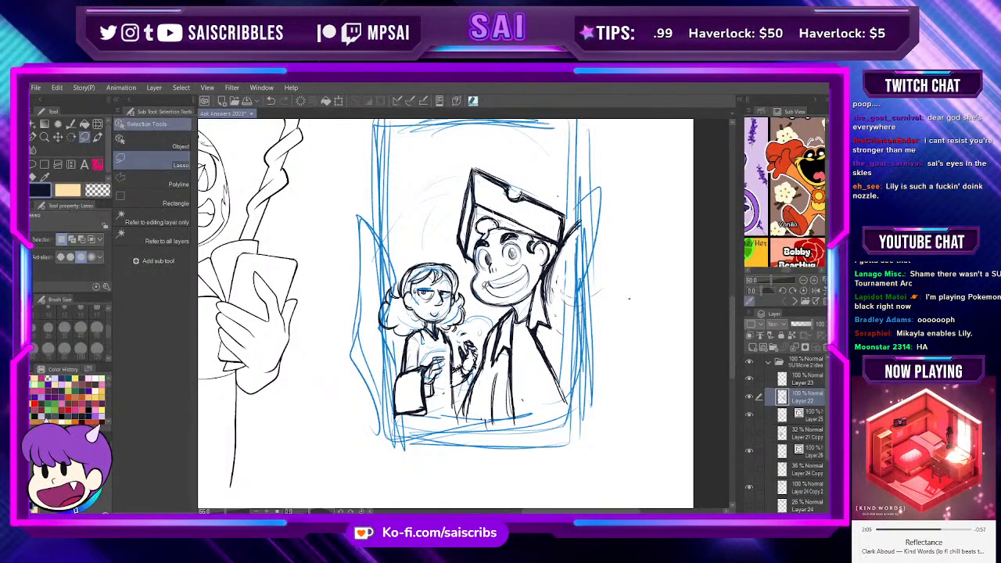
{"action": "mouse_move", "coordinate": [438, 258]}
{"action": "left_mouse_down"}
{"action": "mouse_move", "coordinate": [368, 328]}
{"action": "mouse_move", "coordinate": [477, 368]}
{"action": "mouse_move", "coordinate": [462, 265]}
{"action": "mouse_move", "coordinate": [442, 258]}
{"action": "left_mouse_up"}
{"action": "left_click", "coordinate": [59, 89]}
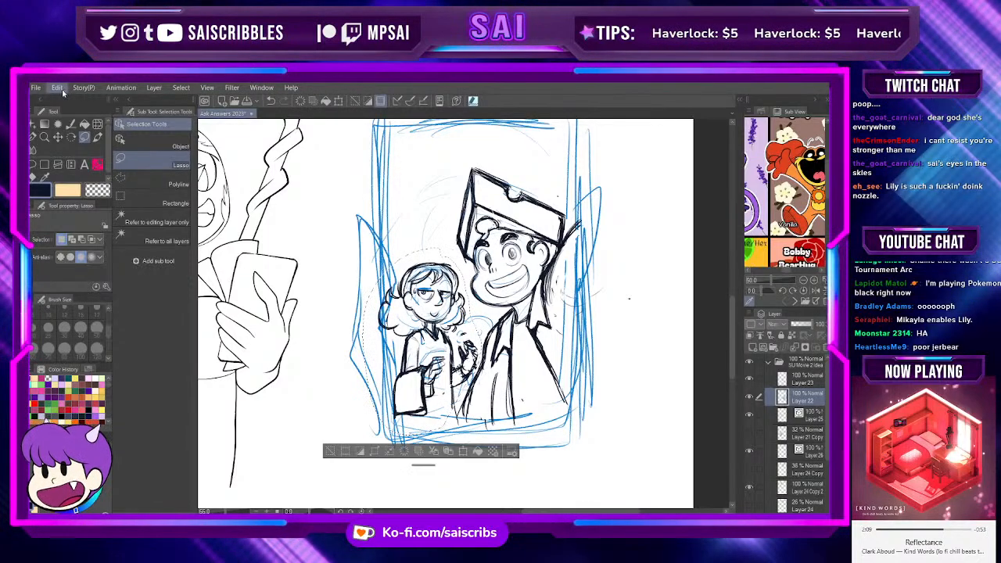
{"action": "left_click", "coordinate": [212, 363]}
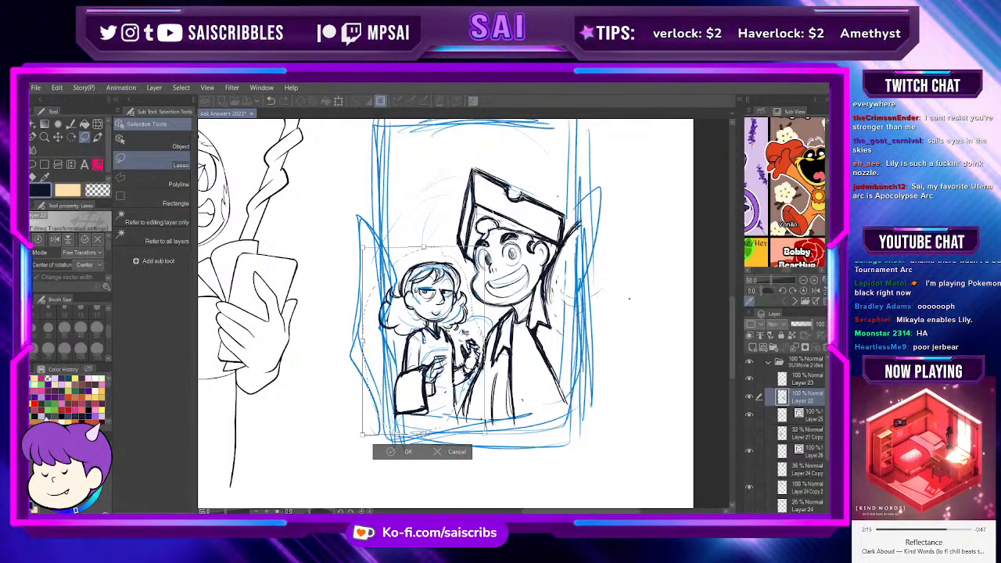
{"action": "left_click_drag", "start_coordinate": [424, 246], "coordinate": [429, 247]}
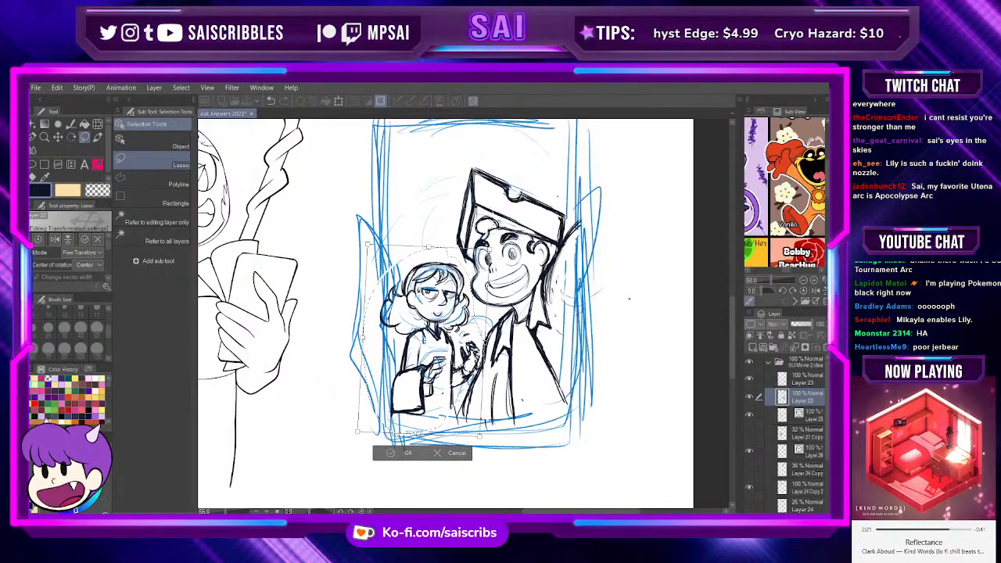
{"action": "left_click", "coordinate": [409, 452]}
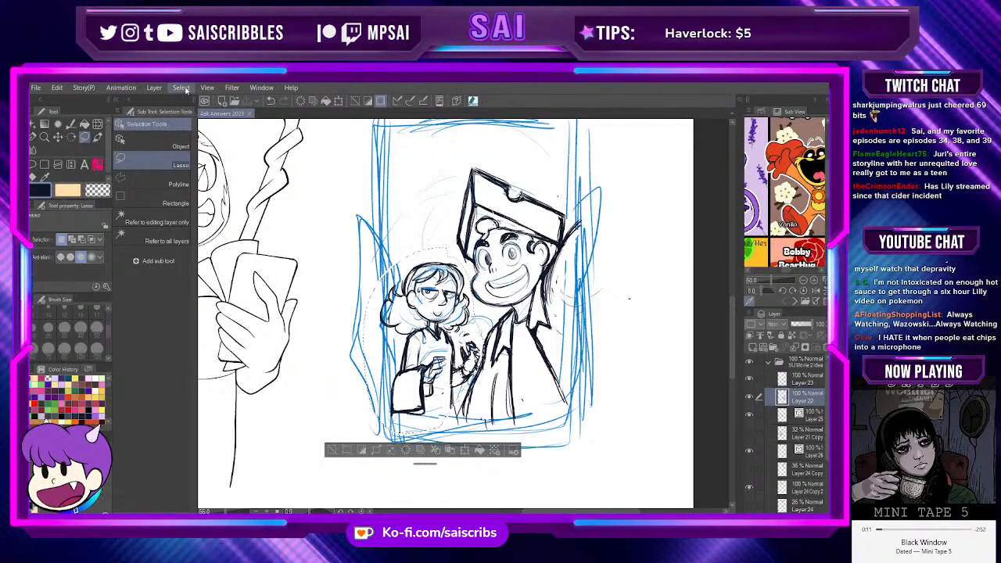
{"action": "key", "text": "ctrl+d"}
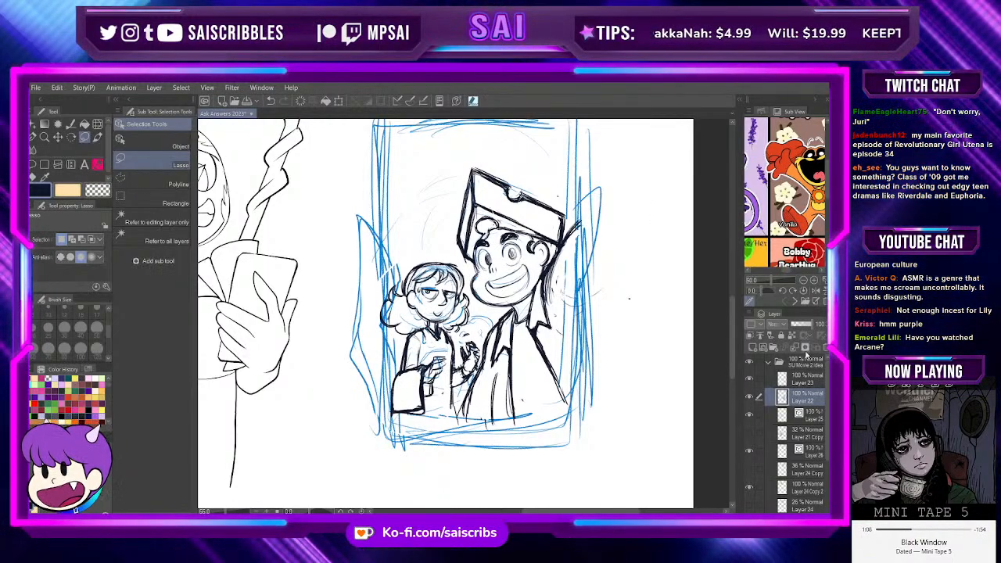
Step: Lower the opacity of Layer 23 to 46% and of Layer 22 to 44% to fade the rough sketch
{"action": "left_click", "coordinate": [794, 382]}
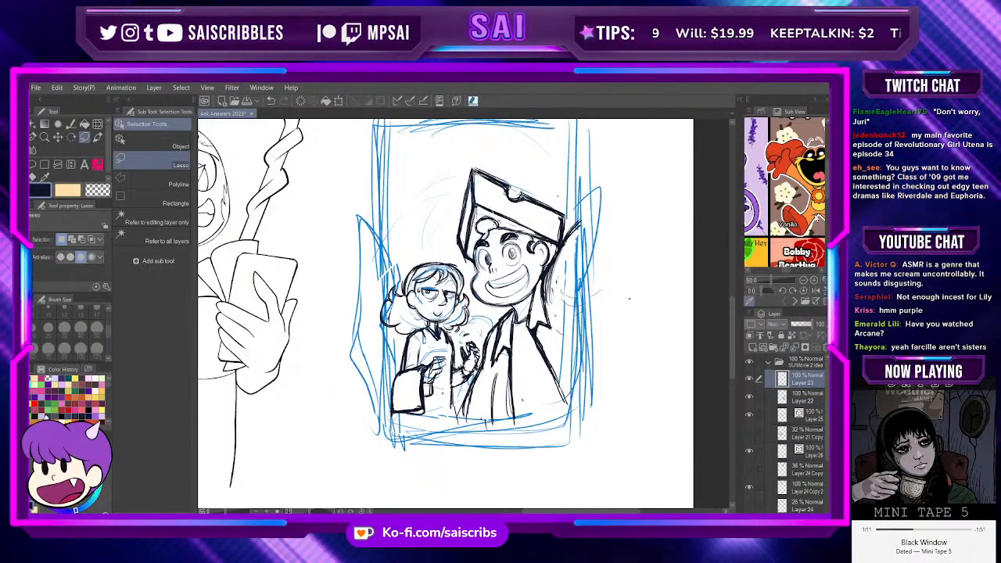
{"action": "left_click", "coordinate": [805, 325]}
{"action": "left_click_drag", "start_coordinate": [807, 328], "coordinate": [803, 328]}
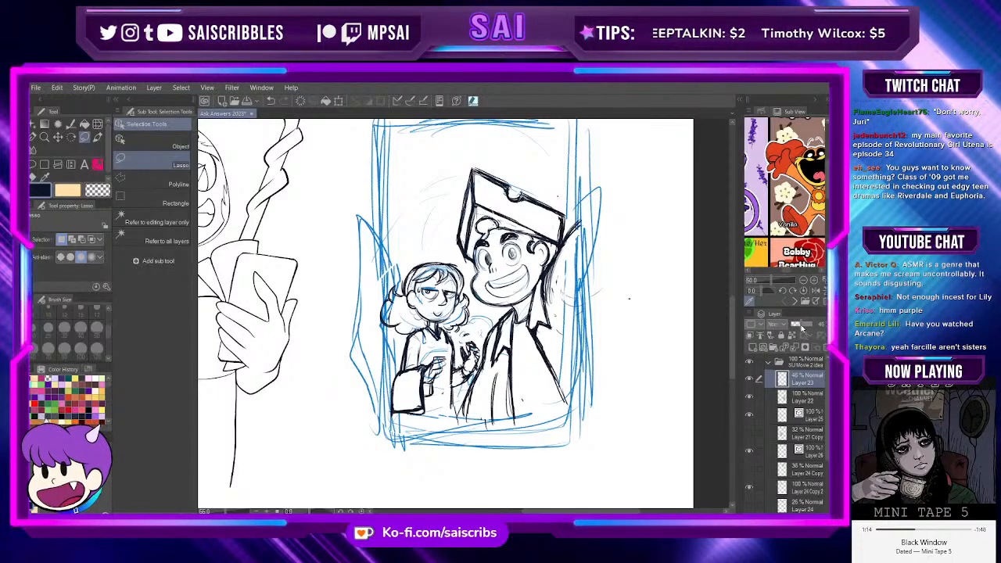
{"action": "key", "text": "alt+bracketleft"}
{"action": "left_click", "coordinate": [801, 325]}
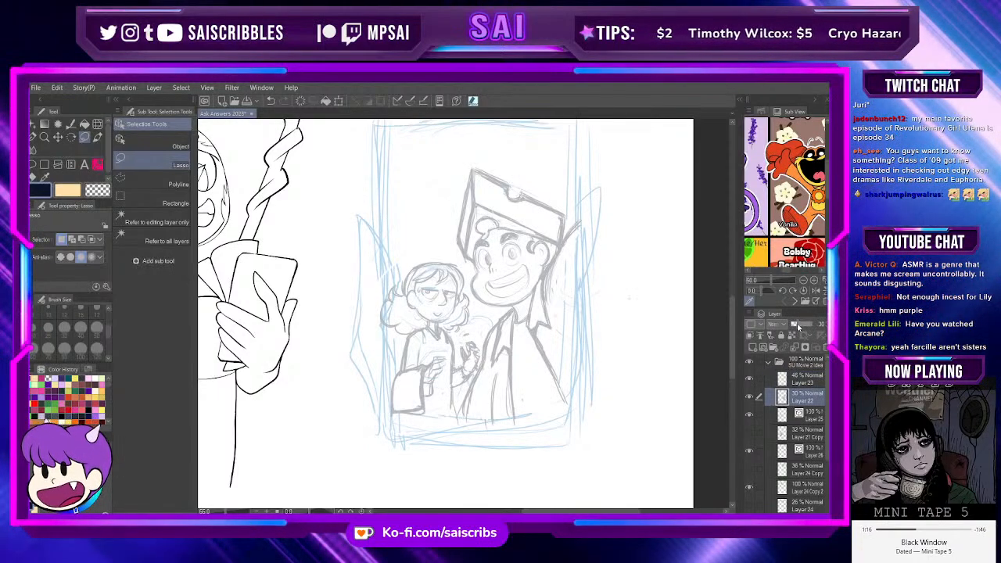
Step: Add a new vector layer directly above Layer 22 and set the drawing colour to black for inking the two characters
{"action": "key", "text": "ctrl+minus"}
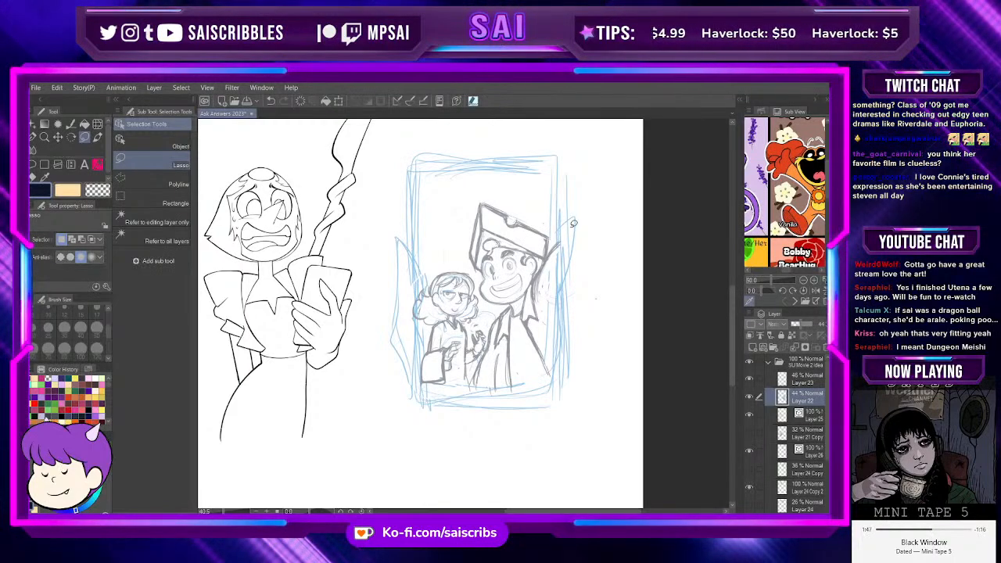
{"action": "scroll", "coordinate": [488, 306], "scroll_direction": "up", "scroll_amount": 3}
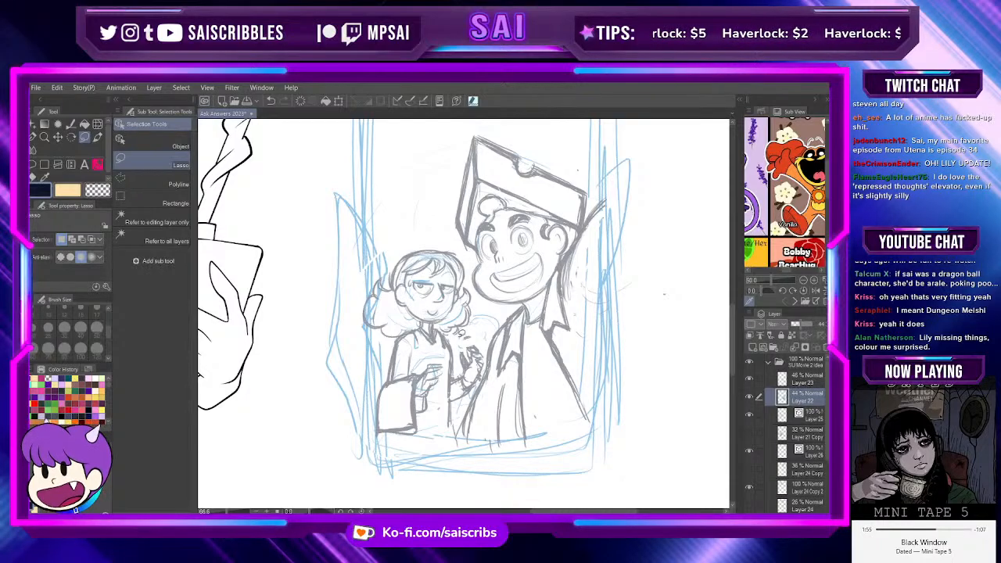
{"action": "scroll", "coordinate": [473, 297], "scroll_direction": "down", "scroll_amount": 4}
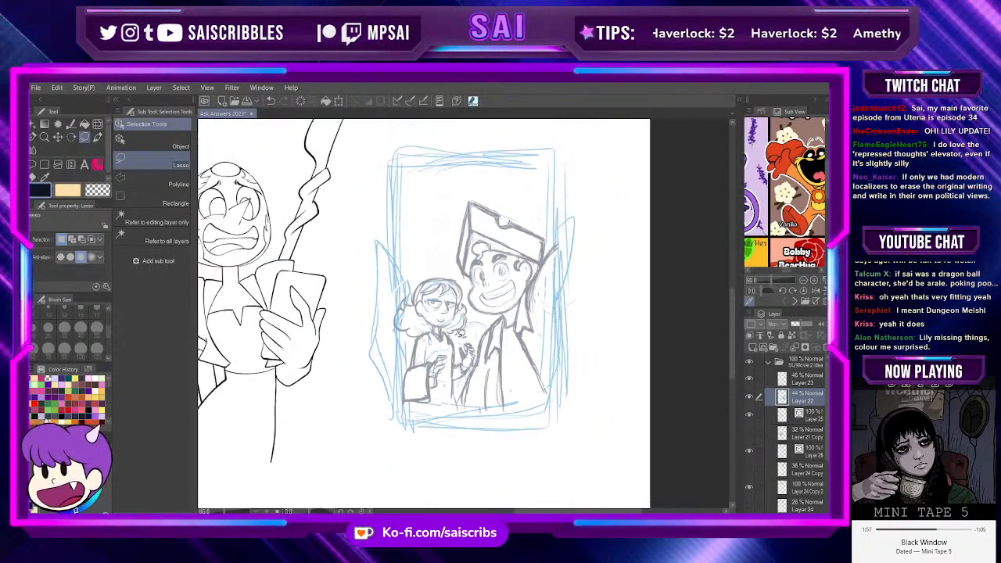
{"action": "scroll", "coordinate": [449, 313], "scroll_direction": "up", "scroll_amount": 4}
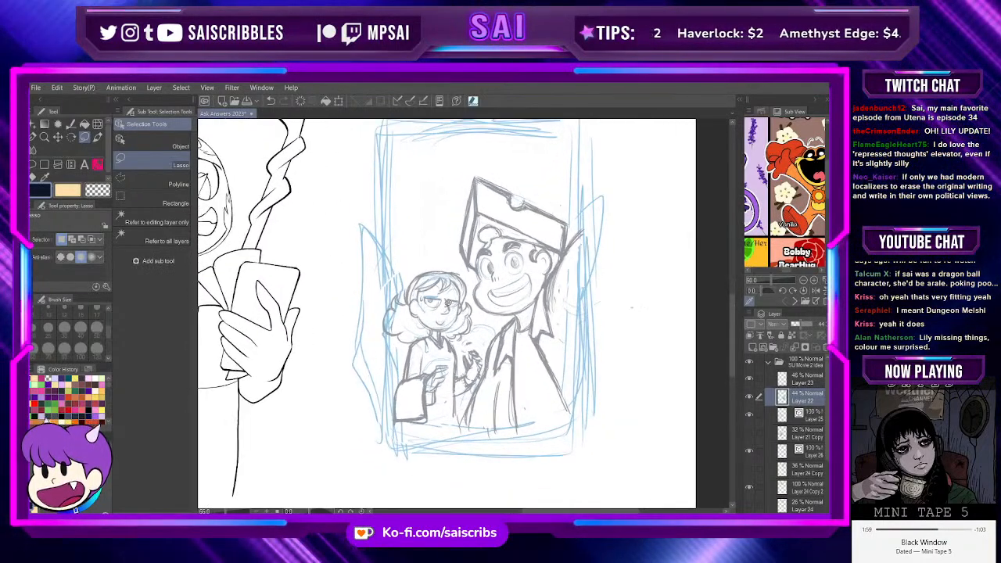
{"action": "scroll", "coordinate": [446, 297], "scroll_direction": "down", "scroll_amount": 2}
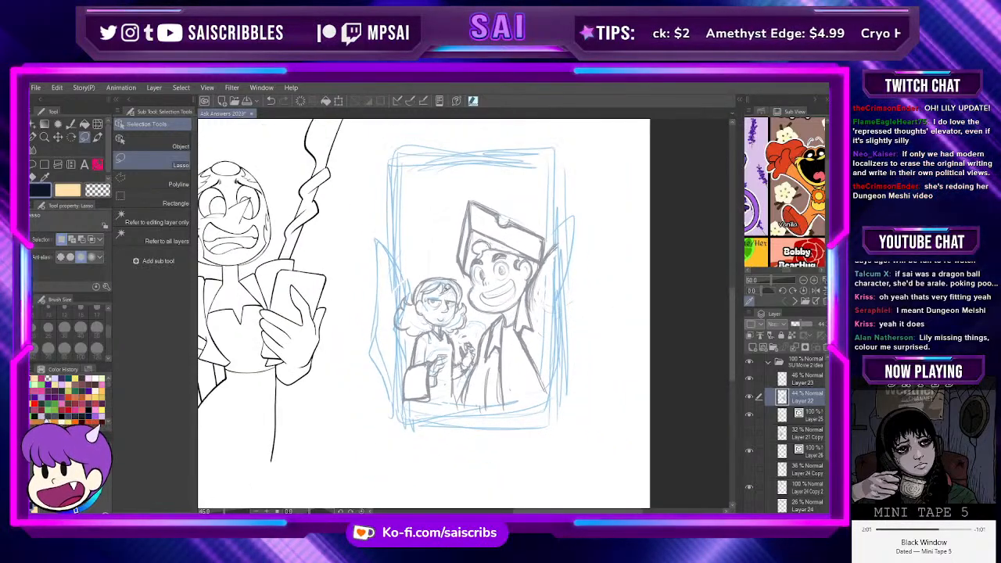
{"action": "scroll", "coordinate": [469, 289], "scroll_direction": "down", "scroll_amount": 1}
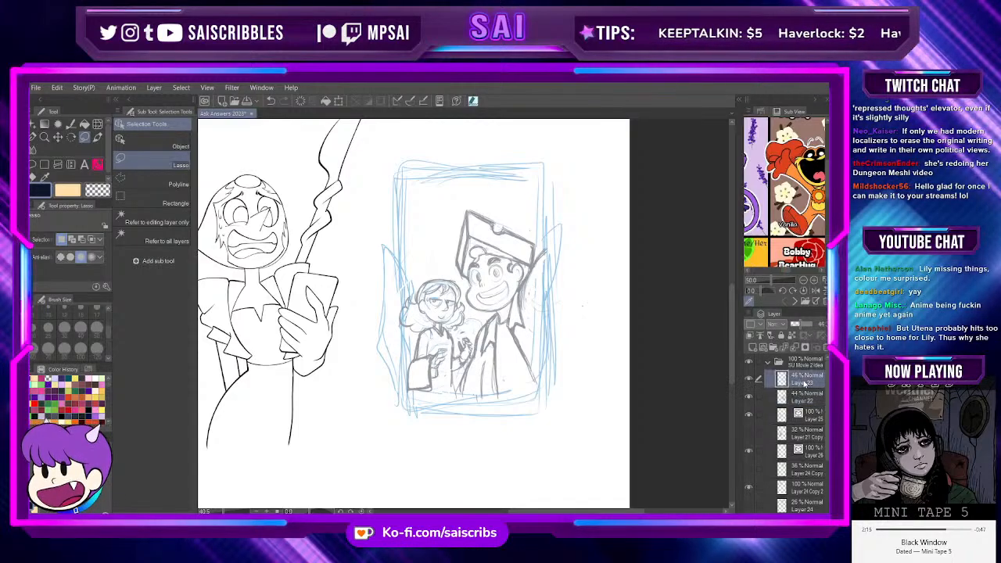
{"action": "left_click", "coordinate": [766, 348]}
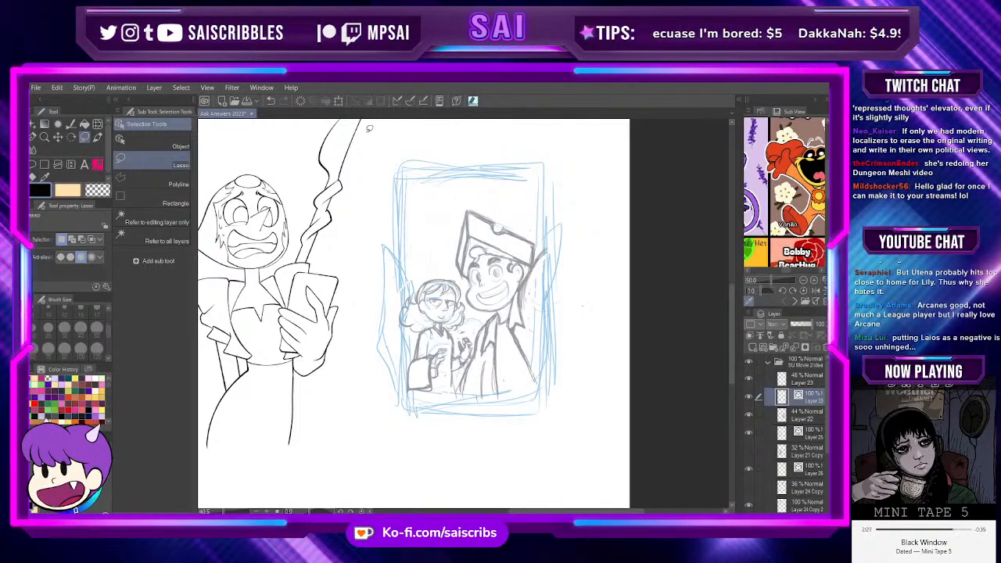
{"action": "key", "text": "i"}
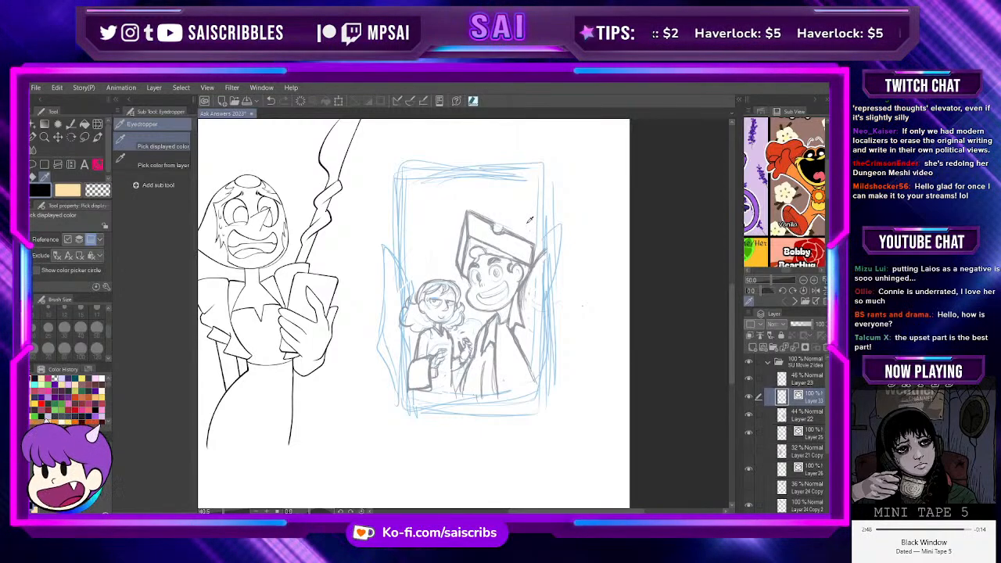
{"action": "scroll", "coordinate": [523, 258], "scroll_direction": "up", "scroll_amount": 1}
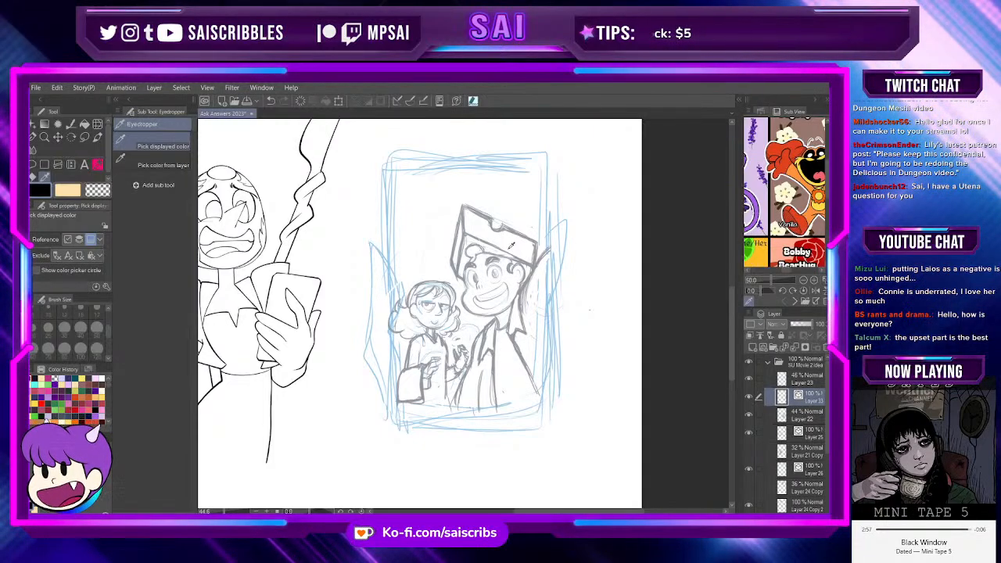
{"action": "scroll", "coordinate": [511, 244], "scroll_direction": "up", "scroll_amount": 4}
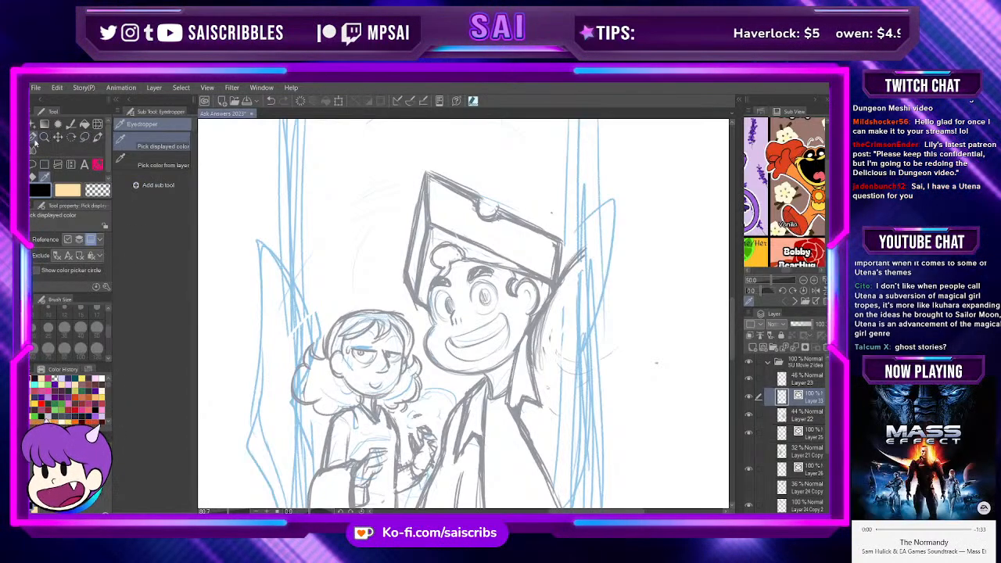
Step: Choose the Gel Inker, fade Layer 22 to 37% opacity, and make the vector layer above it active again
{"action": "left_click", "coordinate": [34, 139]}
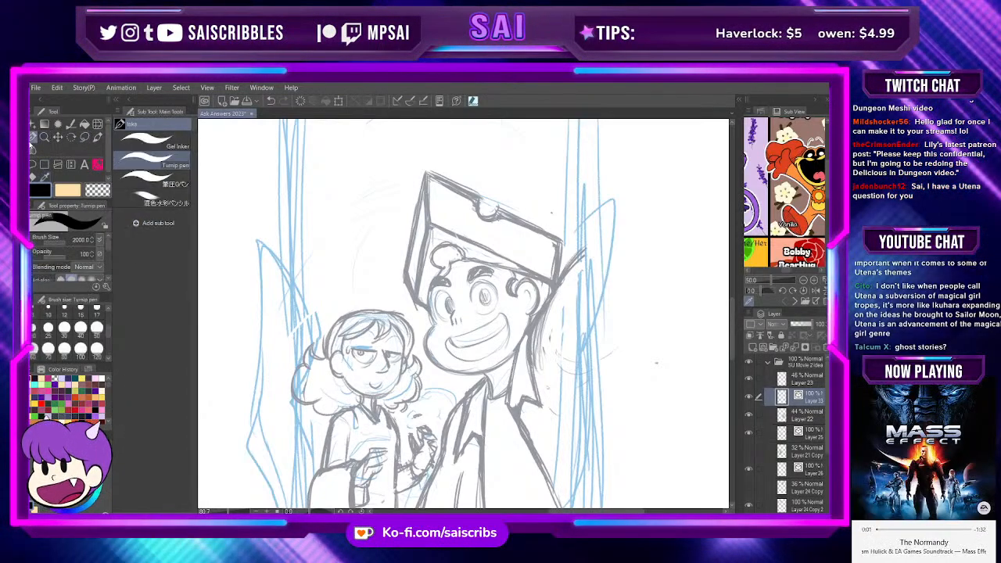
{"action": "left_click", "coordinate": [160, 142]}
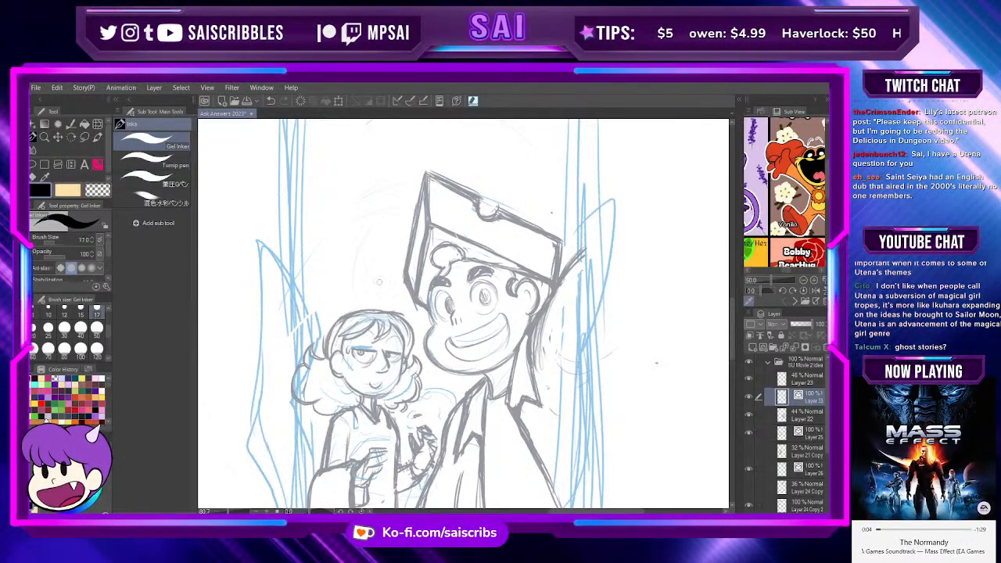
{"action": "left_click", "coordinate": [803, 415]}
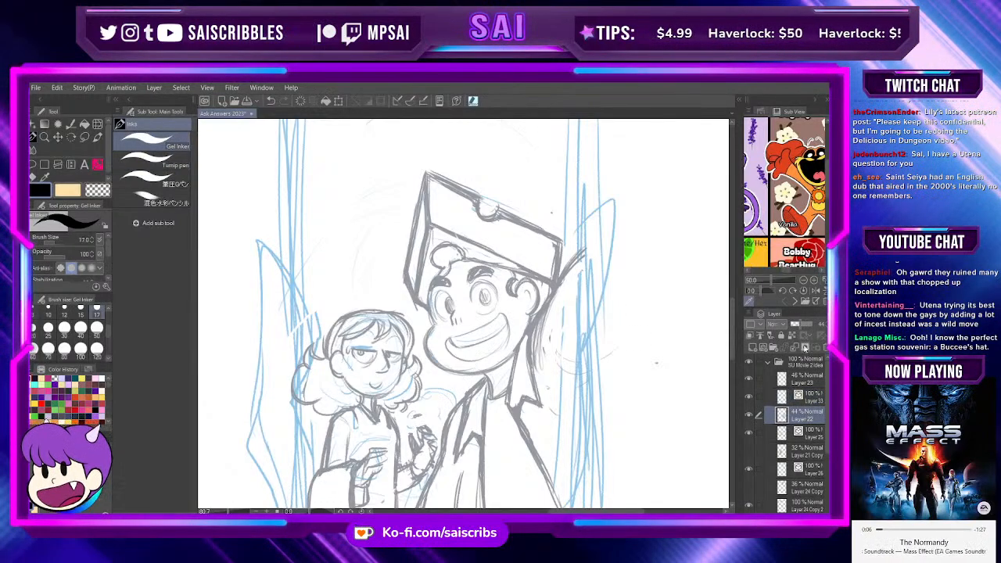
{"action": "left_click", "coordinate": [800, 326]}
{"action": "left_click", "coordinate": [803, 396]}
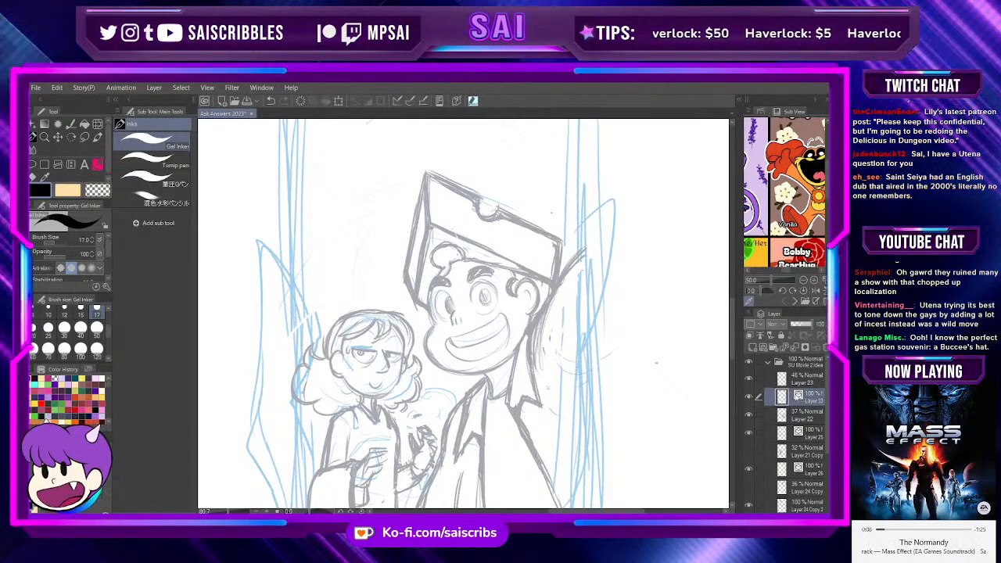
Step: Ink the boy's cheek, jaw, forehead and hair curl outline with the Gel Inker at size 12
{"action": "scroll", "coordinate": [534, 271], "scroll_direction": "up", "scroll_amount": 2}
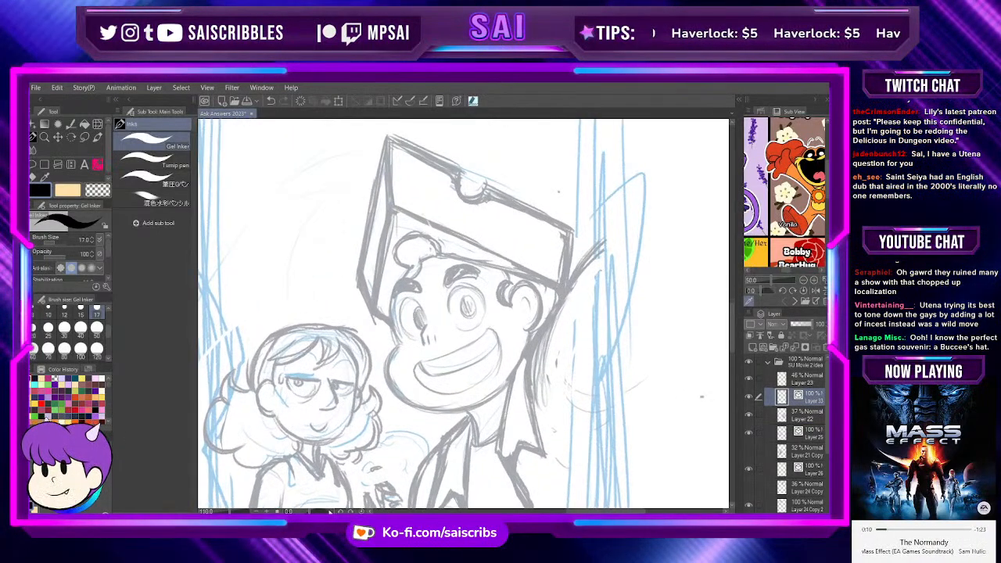
{"action": "key", "text": "asciicircum"}
{"action": "key", "text": "asciicircum"}
{"action": "key", "text": "asciicircum"}
{"action": "key", "text": "asciicircum"}
{"action": "key", "text": "asciicircum"}
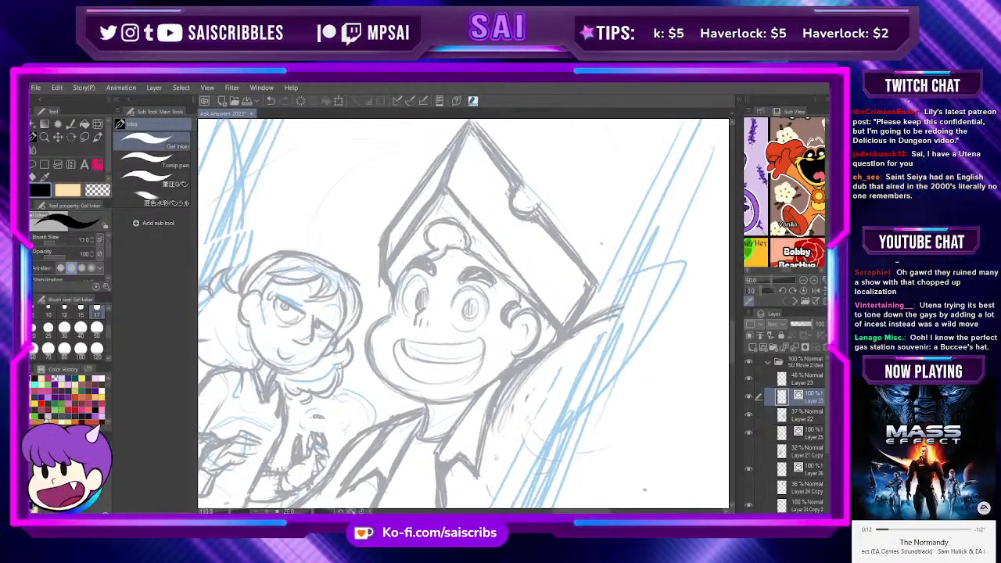
{"action": "key", "text": "asciicircum"}
{"action": "key", "text": "asciicircum"}
{"action": "key", "text": "asciicircum"}
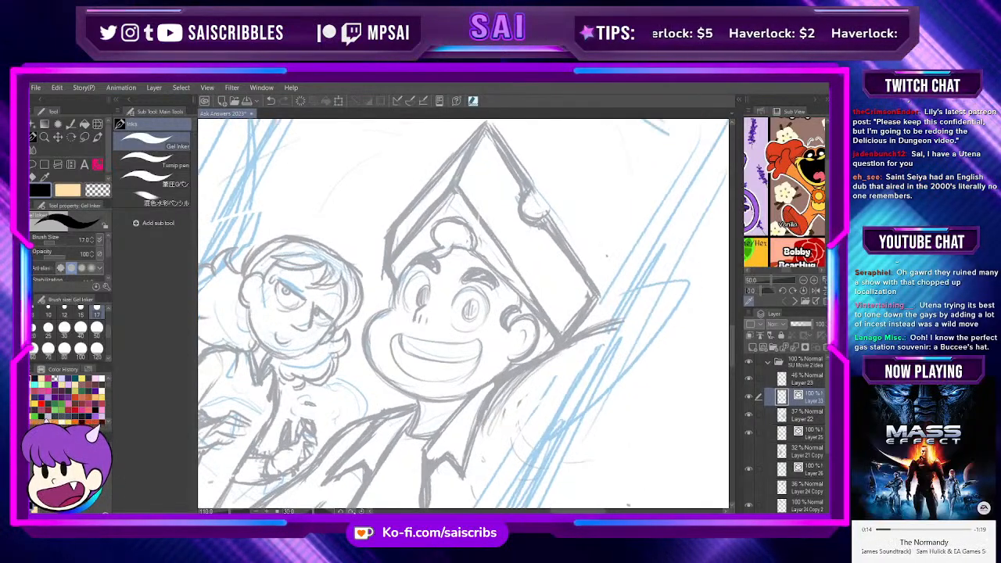
{"action": "key", "text": "asciicircum"}
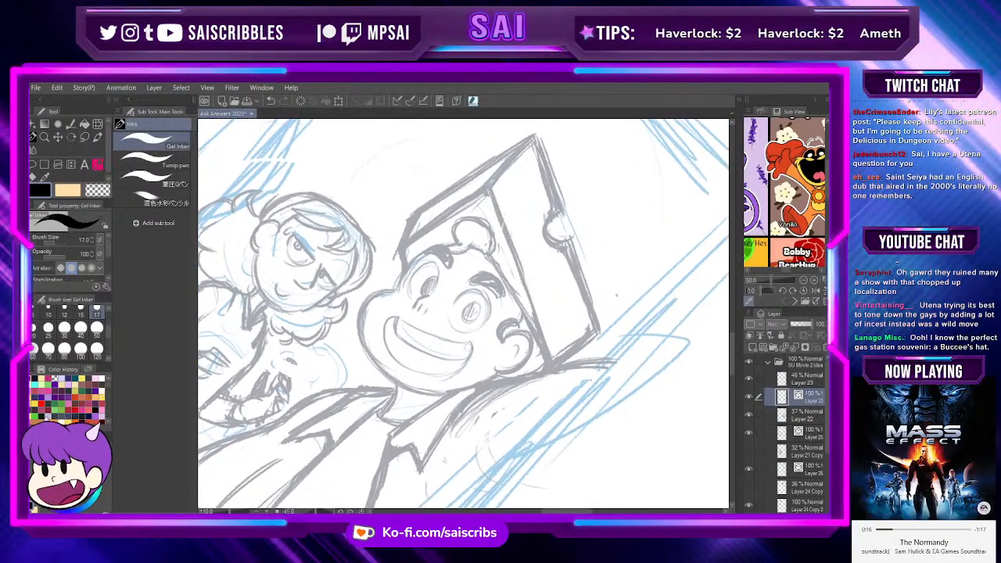
{"action": "scroll", "coordinate": [461, 356], "scroll_direction": "up", "scroll_amount": 2}
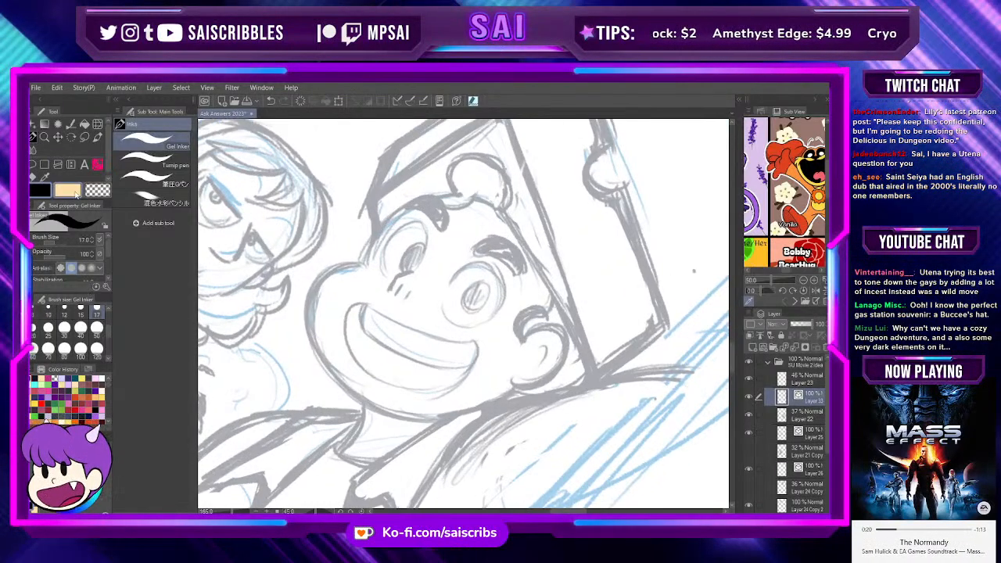
{"action": "left_click", "coordinate": [64, 311]}
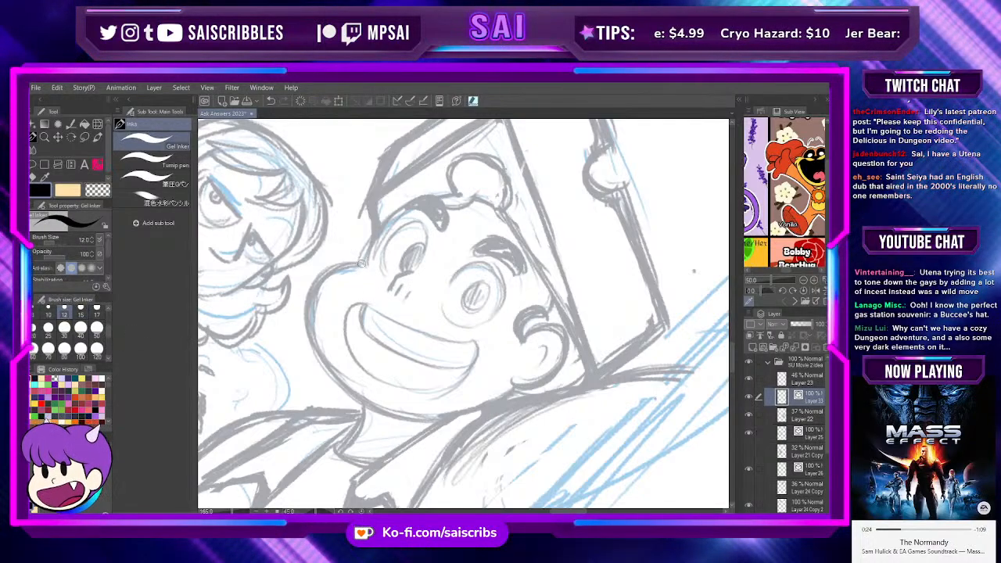
{"action": "mouse_move", "coordinate": [357, 261]}
{"action": "left_mouse_down"}
{"action": "mouse_move", "coordinate": [315, 284]}
{"action": "mouse_move", "coordinate": [330, 381]}
{"action": "mouse_move", "coordinate": [473, 412]}
{"action": "left_mouse_up"}
{"action": "key", "text": "ctrl+z"}
{"action": "mouse_move", "coordinate": [322, 269]}
{"action": "left_mouse_down"}
{"action": "mouse_move", "coordinate": [323, 378]}
{"action": "mouse_move", "coordinate": [461, 415]}
{"action": "left_mouse_up"}
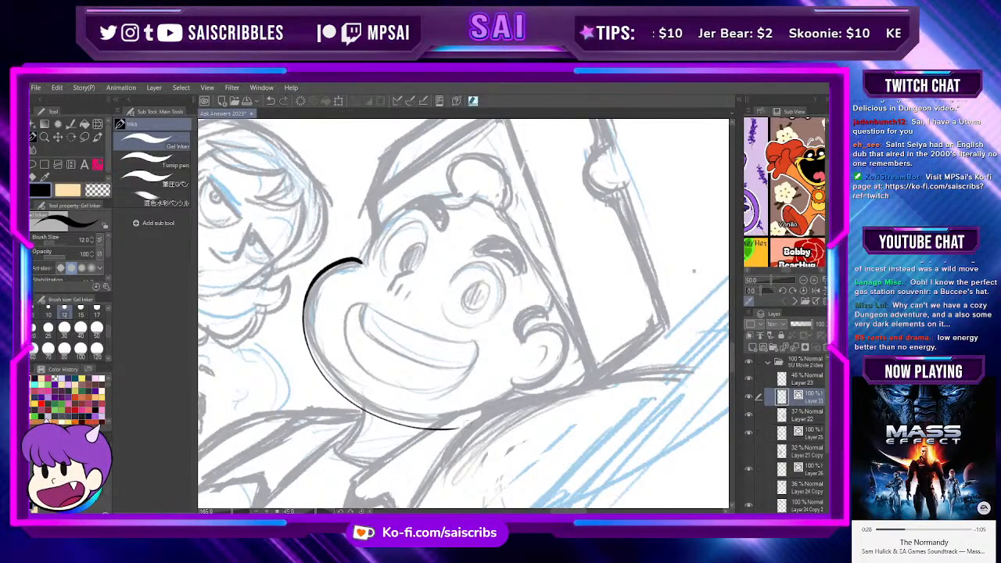
{"action": "key", "text": "ctrl+z"}
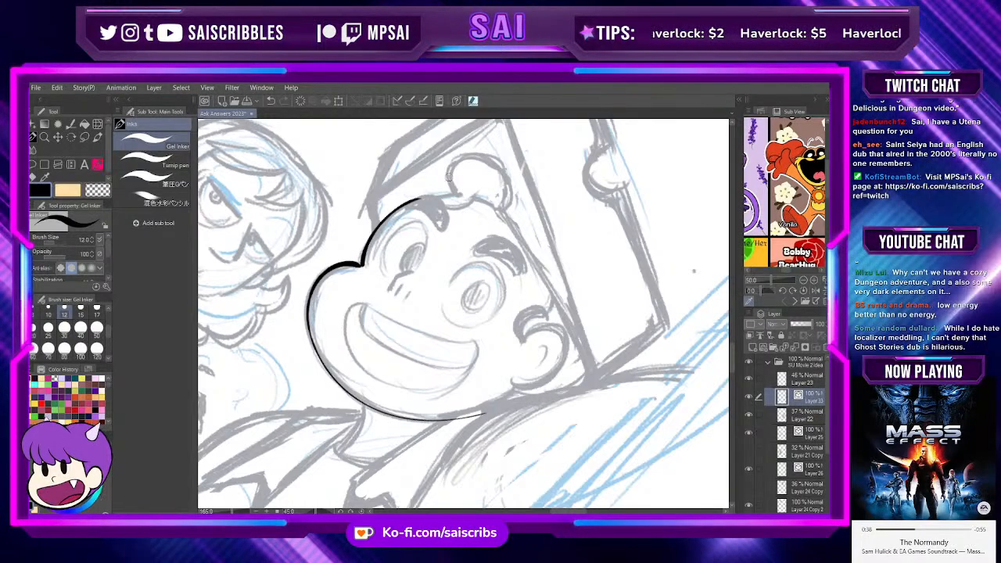
{"action": "left_click_drag", "start_coordinate": [410, 203], "coordinate": [455, 191]}
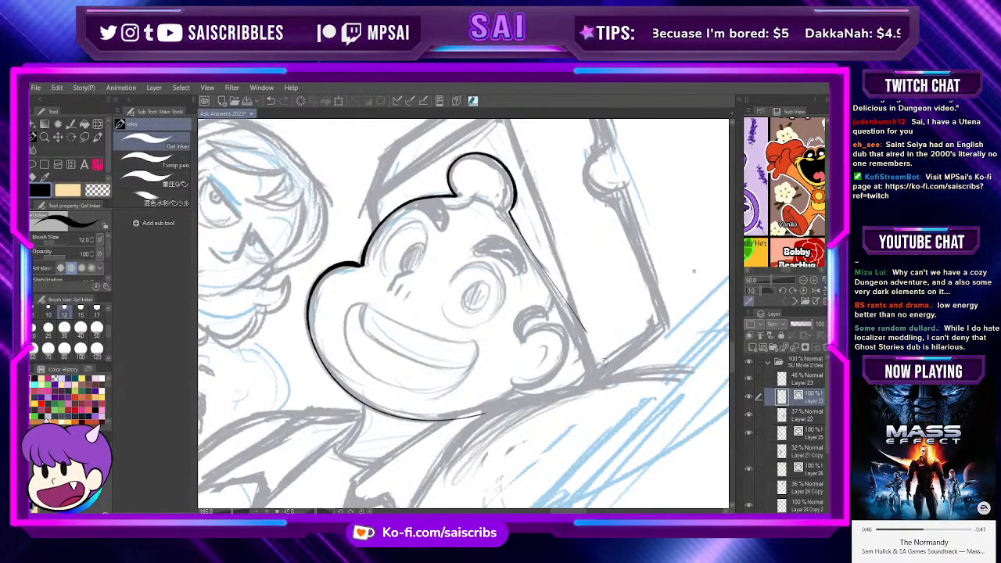
Step: Try to ink the cap's lower edge from the hair curl towards the boy's ear with the Turnip pen at size 6
{"action": "left_click", "coordinate": [183, 163]}
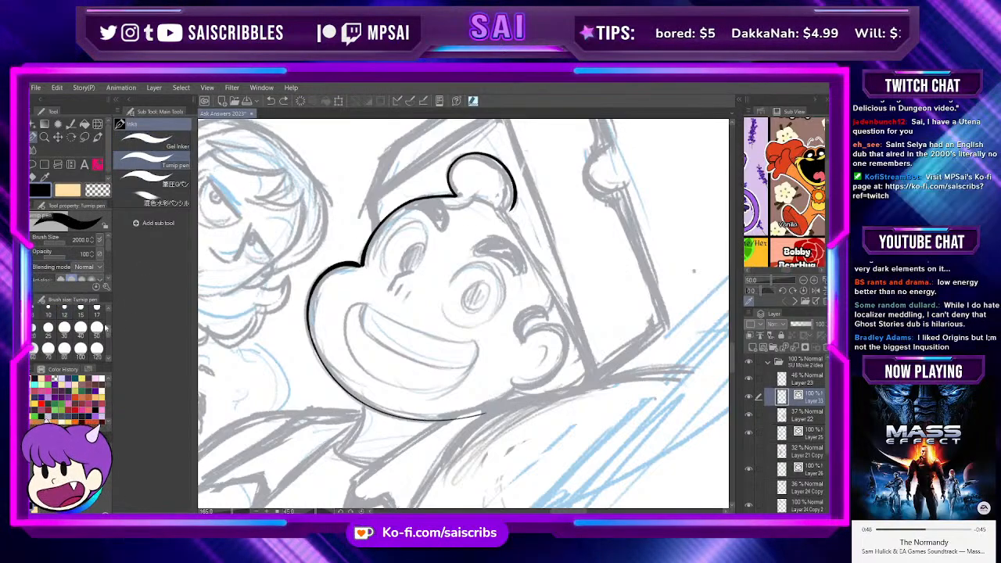
{"action": "left_click", "coordinate": [81, 313]}
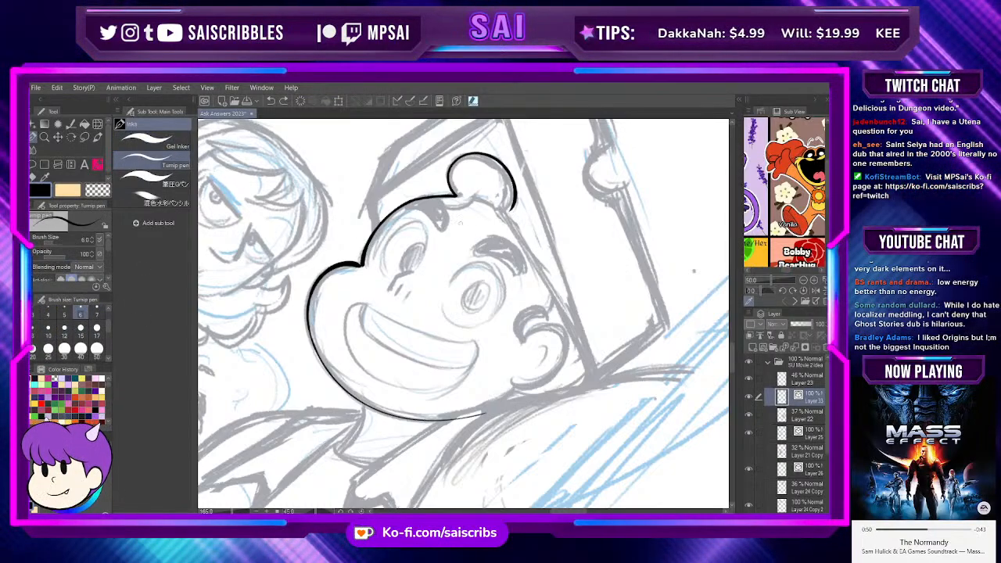
{"action": "left_click_drag", "start_coordinate": [507, 210], "coordinate": [543, 281]}
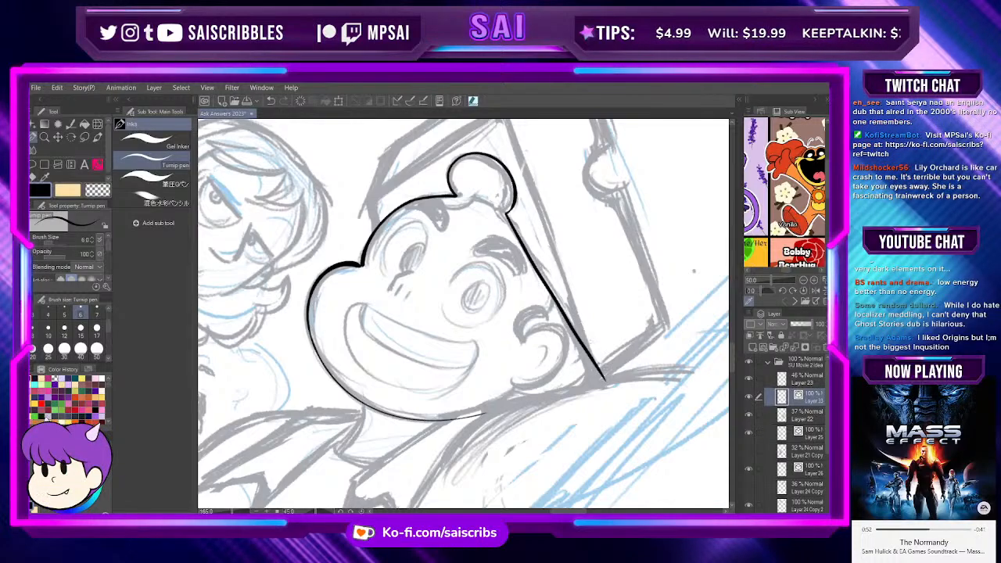
{"action": "key", "text": "ctrl+z"}
{"action": "key", "text": "ctrl+y"}
{"action": "key", "text": "ctrl+z"}
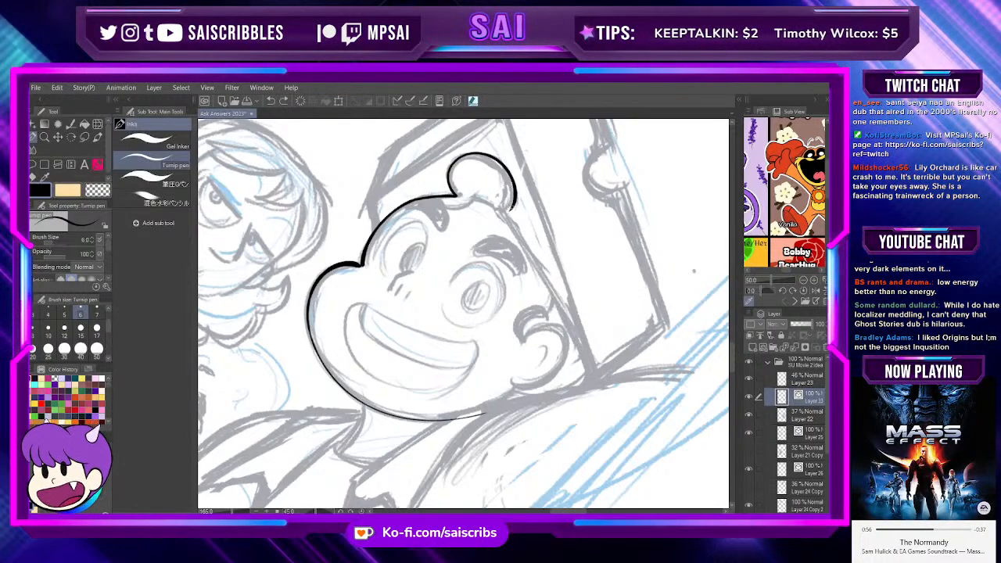
{"action": "key", "text": "ctrl+z"}
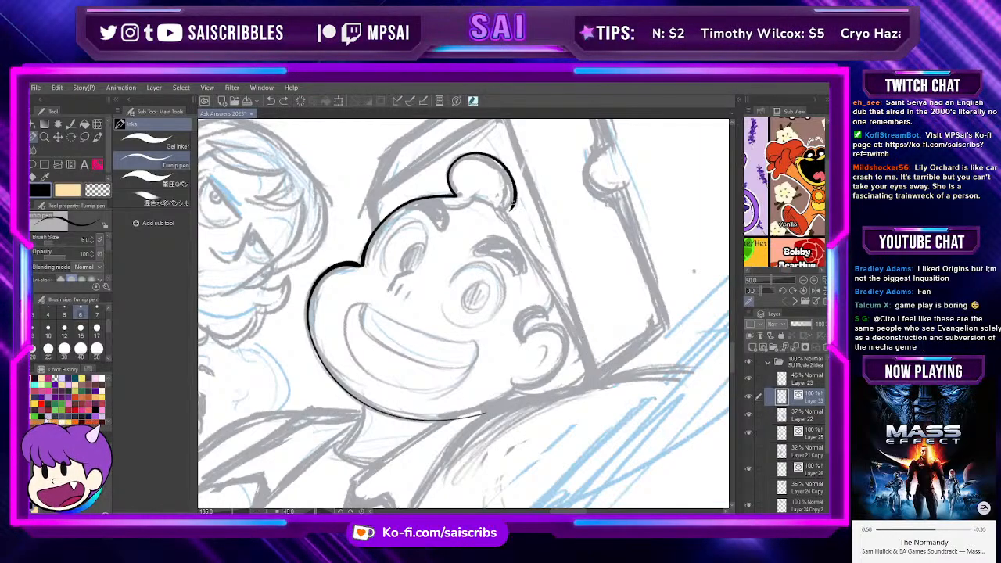
{"action": "left_click_drag", "start_coordinate": [507, 219], "coordinate": [579, 344]}
{"action": "key", "text": "ctrl+z"}
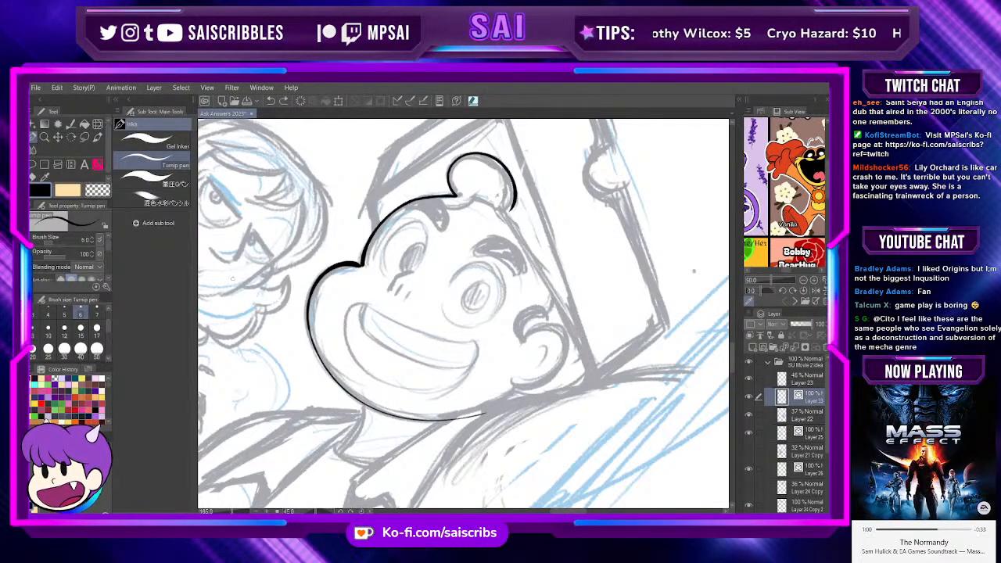
Step: Ink the cap's lower edge from the hair curl down past the boy's ear with the Gel Inker at size 7
{"action": "left_click", "coordinate": [156, 141]}
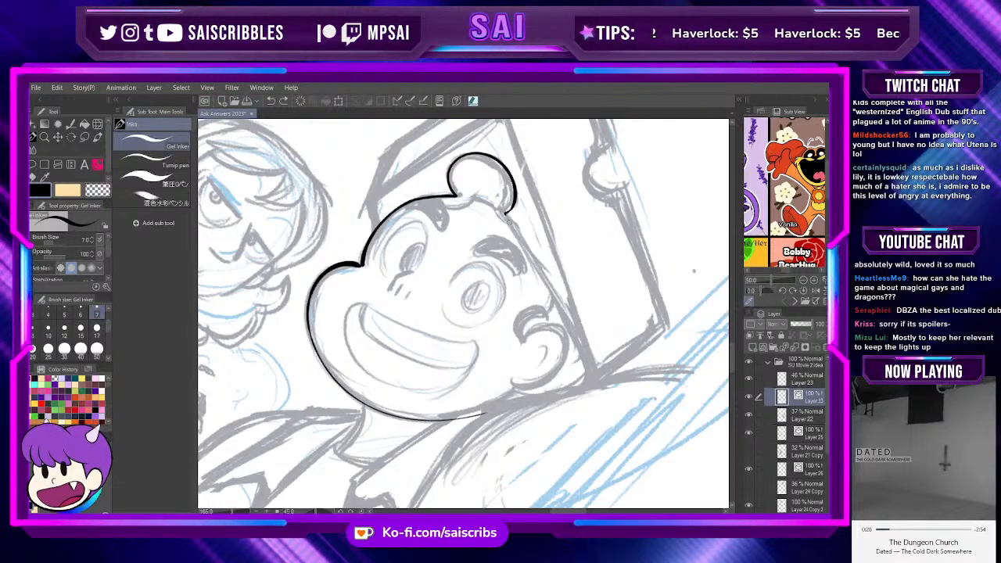
{"action": "key", "text": "ctrl+z"}
{"action": "left_click_drag", "start_coordinate": [732, 352], "coordinate": [732, 341]}
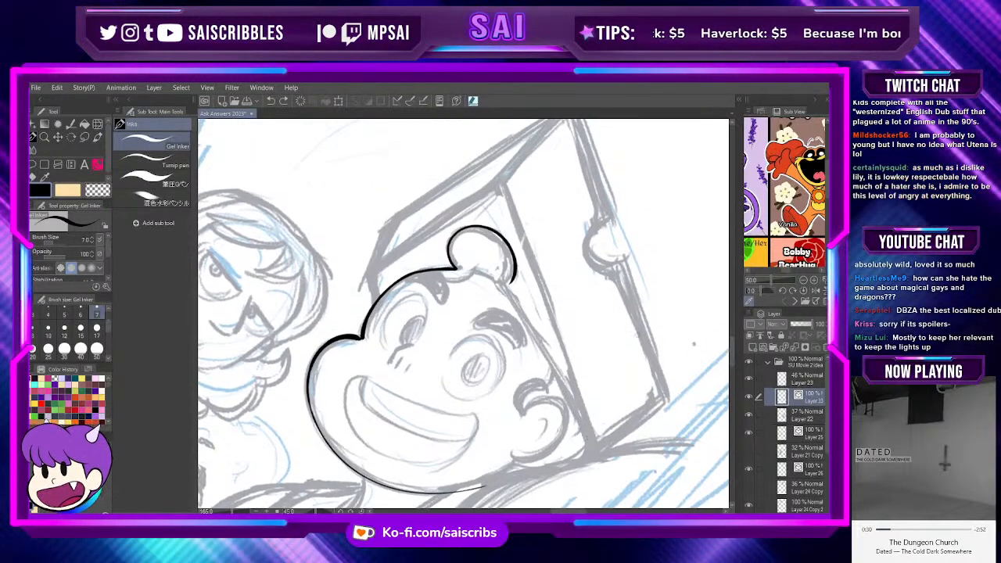
{"action": "left_click_drag", "start_coordinate": [510, 280], "coordinate": [568, 415]}
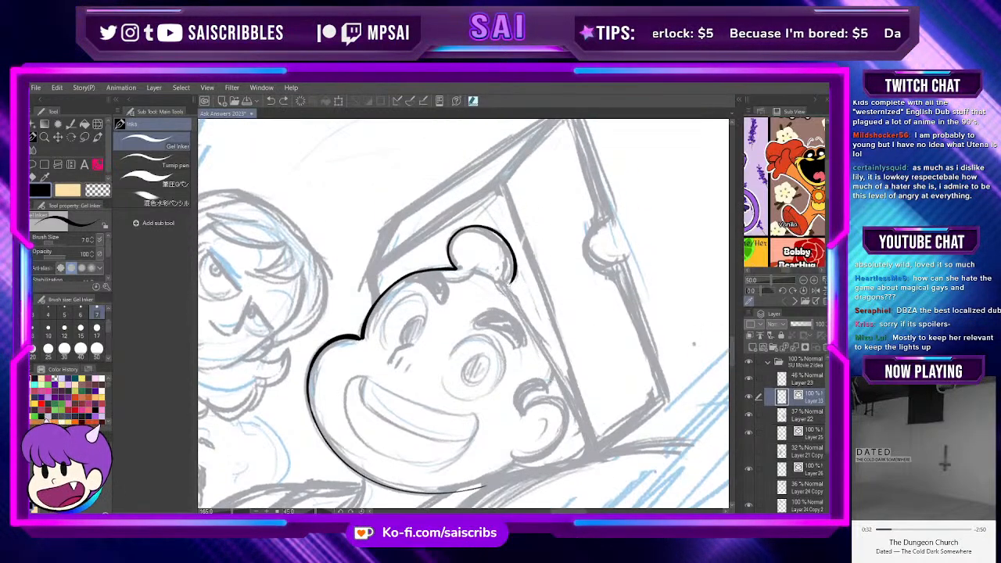
{"action": "left_click_drag", "start_coordinate": [506, 284], "coordinate": [593, 445]}
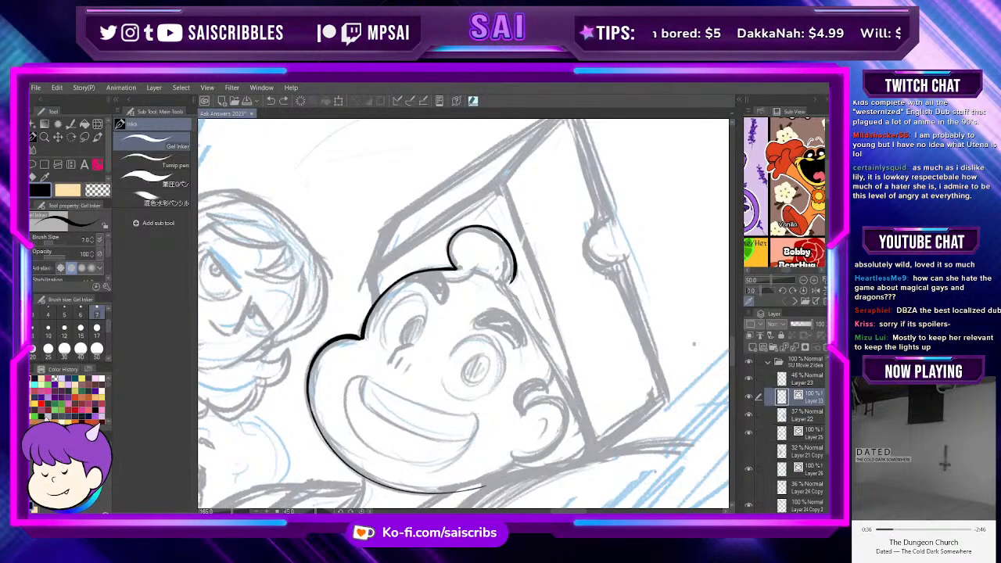
{"action": "key", "text": "ctrl+z"}
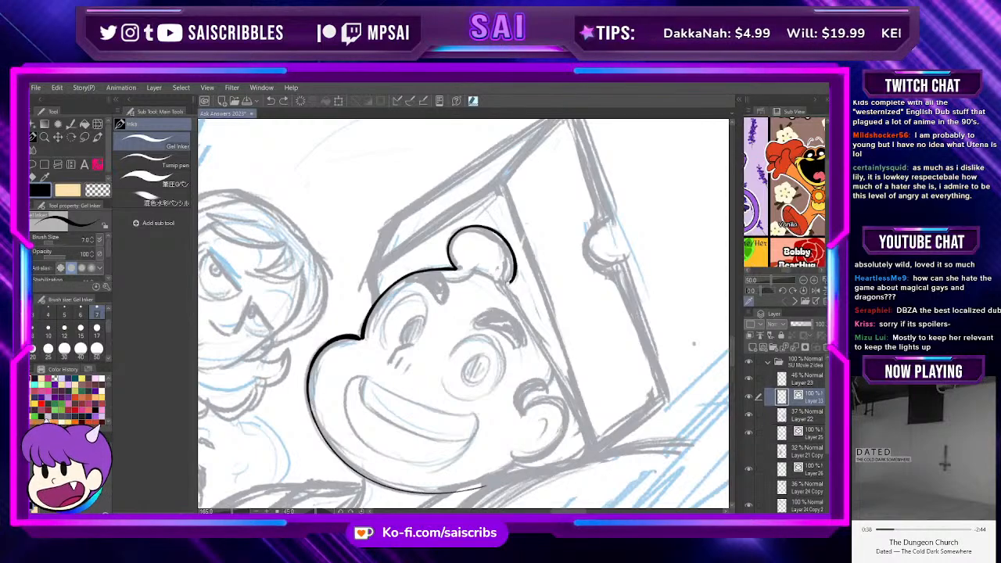
{"action": "left_click_drag", "start_coordinate": [506, 286], "coordinate": [593, 453]}
{"action": "key", "text": "ctrl+z"}
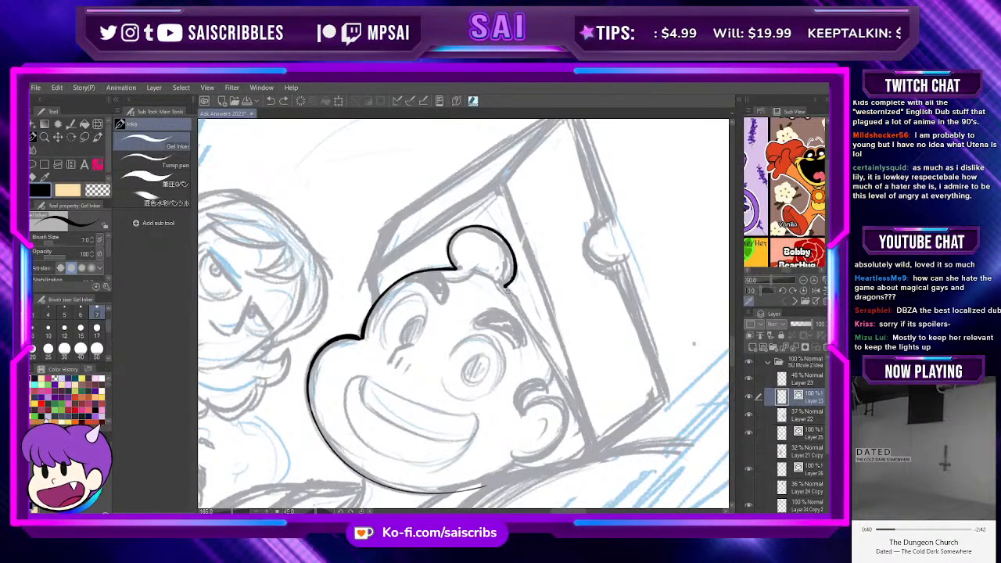
{"action": "left_click_drag", "start_coordinate": [507, 288], "coordinate": [590, 441]}
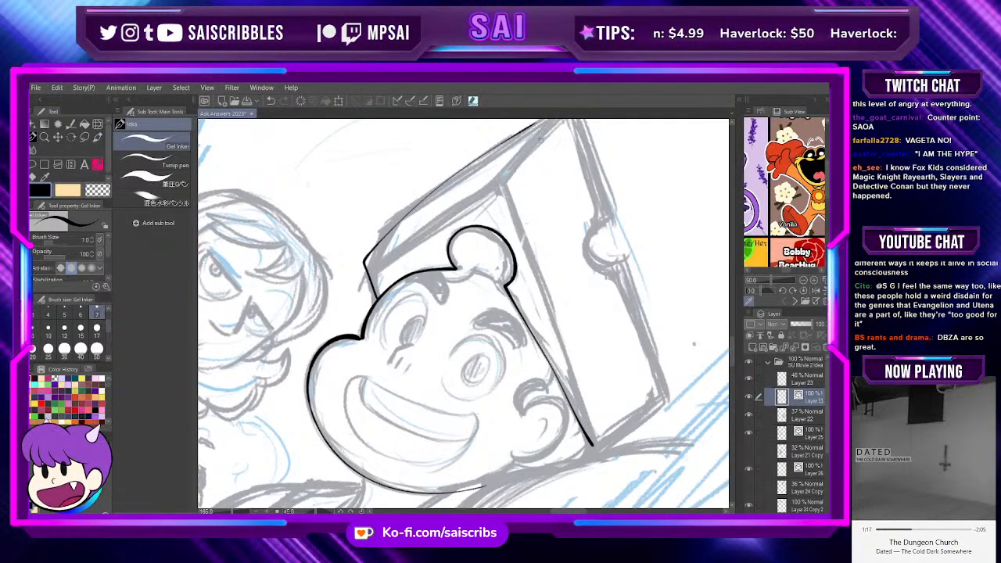
Step: Ink the cap's outer edge from its peak down to the boy's forehead with the Gel Inker at size 7
{"action": "scroll", "coordinate": [731, 352], "scroll_direction": "up", "scroll_amount": 2}
{"action": "scroll", "coordinate": [731, 352], "scroll_direction": "up", "scroll_amount": 3}
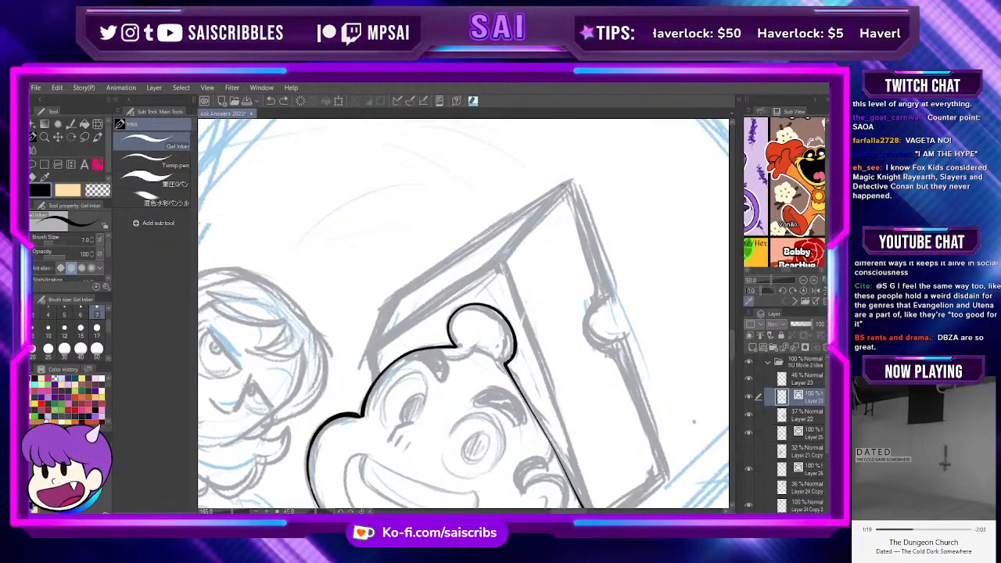
{"action": "left_click_drag", "start_coordinate": [494, 222], "coordinate": [363, 368]}
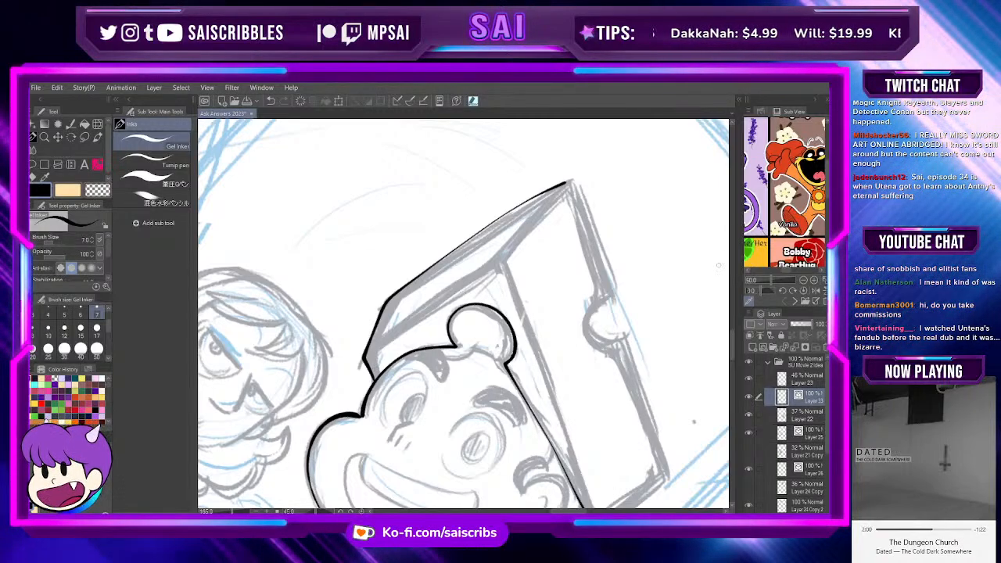
Step: Redraw the cap's lower edge from the hair curl down past the boy's ear with the Turnip pen at size 5
{"action": "scroll", "coordinate": [732, 340], "scroll_direction": "down", "scroll_amount": 1}
{"action": "scroll", "coordinate": [732, 340], "scroll_direction": "down", "scroll_amount": 3}
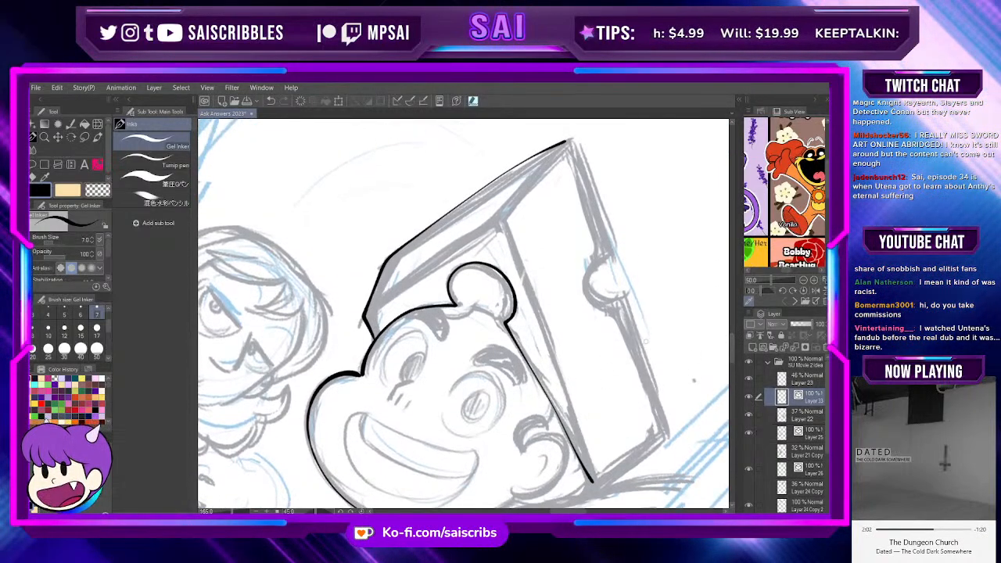
{"action": "scroll", "coordinate": [690, 342], "scroll_direction": "down", "scroll_amount": 10}
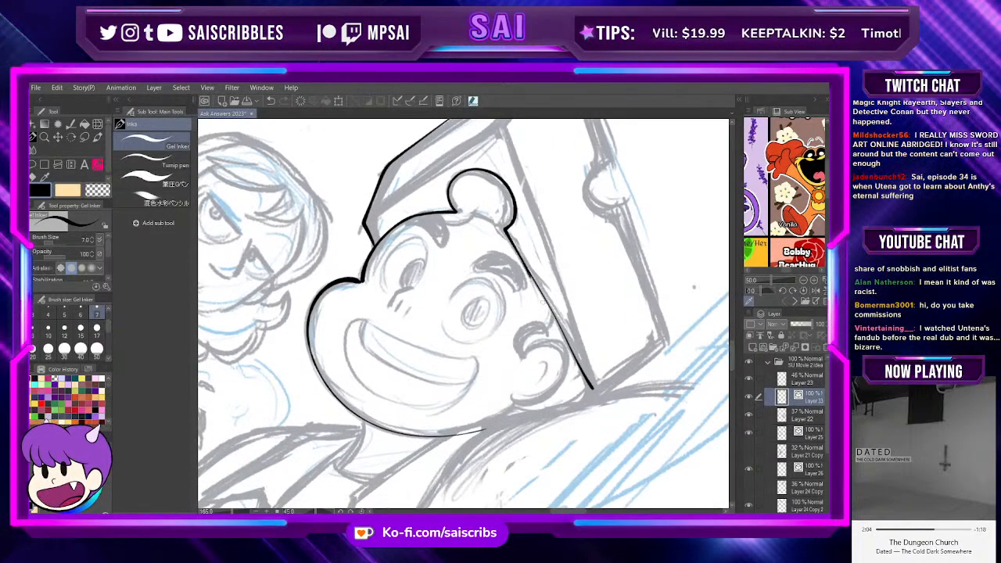
{"action": "key", "text": "ctrl+z"}
{"action": "left_click", "coordinate": [156, 165]}
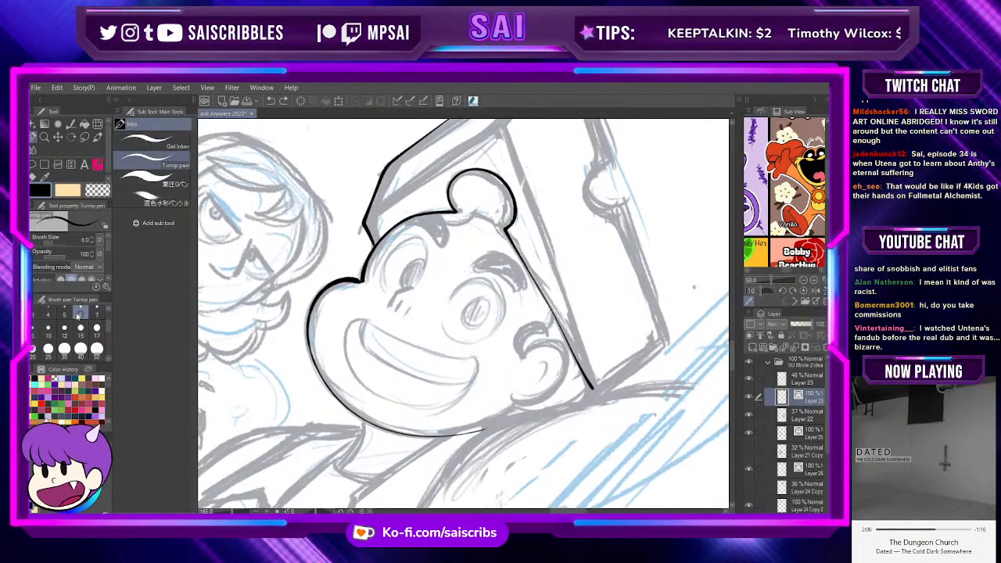
{"action": "left_click_drag", "start_coordinate": [506, 238], "coordinate": [575, 361]}
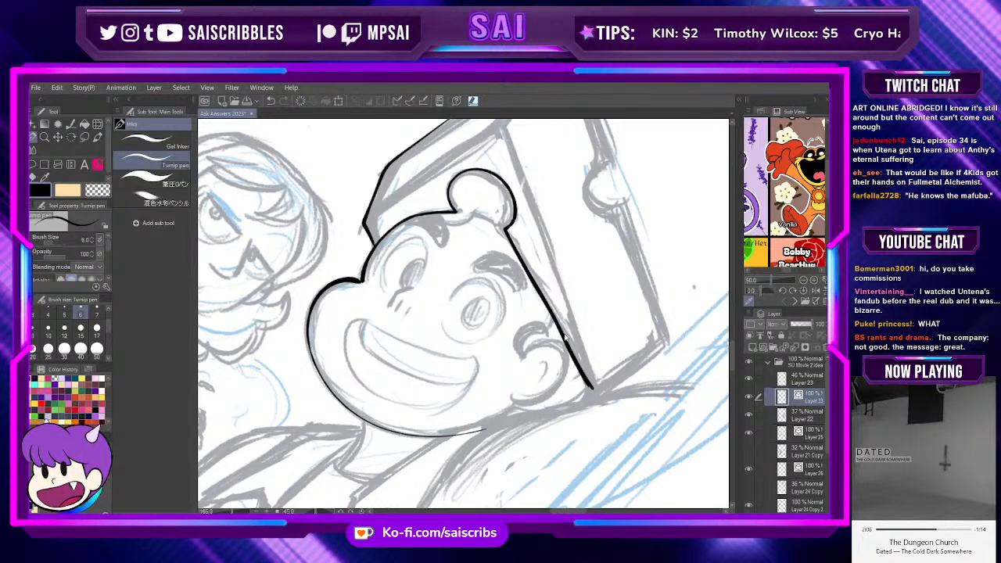
{"action": "key", "text": "bracketleft"}
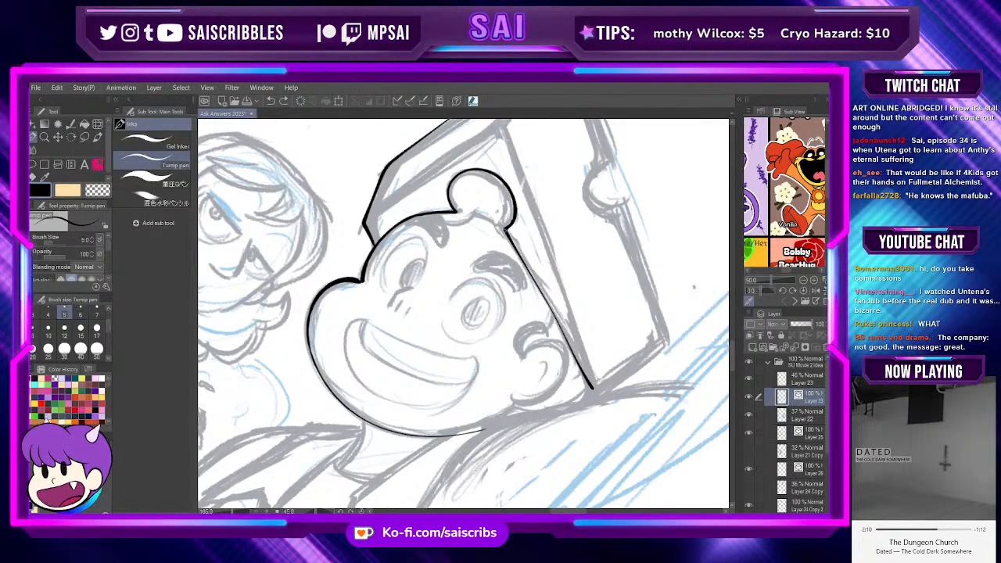
{"action": "key", "text": "ctrl+z"}
{"action": "left_click_drag", "start_coordinate": [507, 235], "coordinate": [593, 393]}
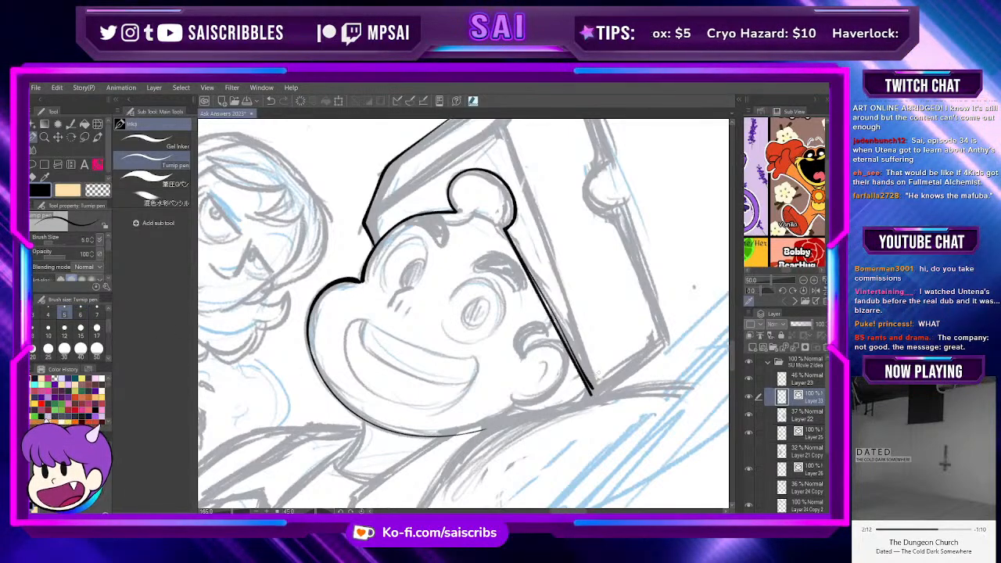
Step: Erase the duplicate line along the cap's lower edge with the Vector eraser
{"action": "key", "text": "e"}
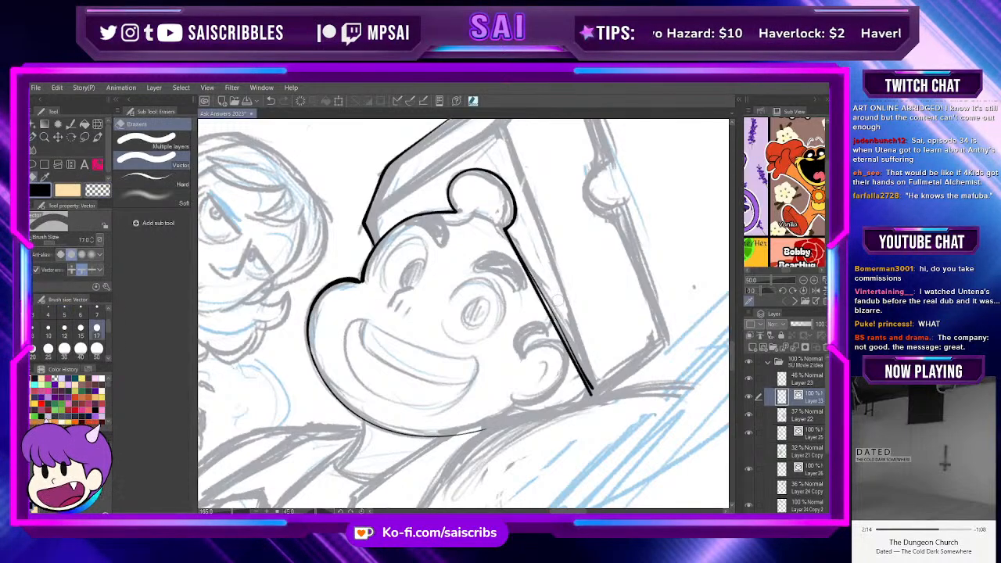
{"action": "left_click", "coordinate": [591, 394]}
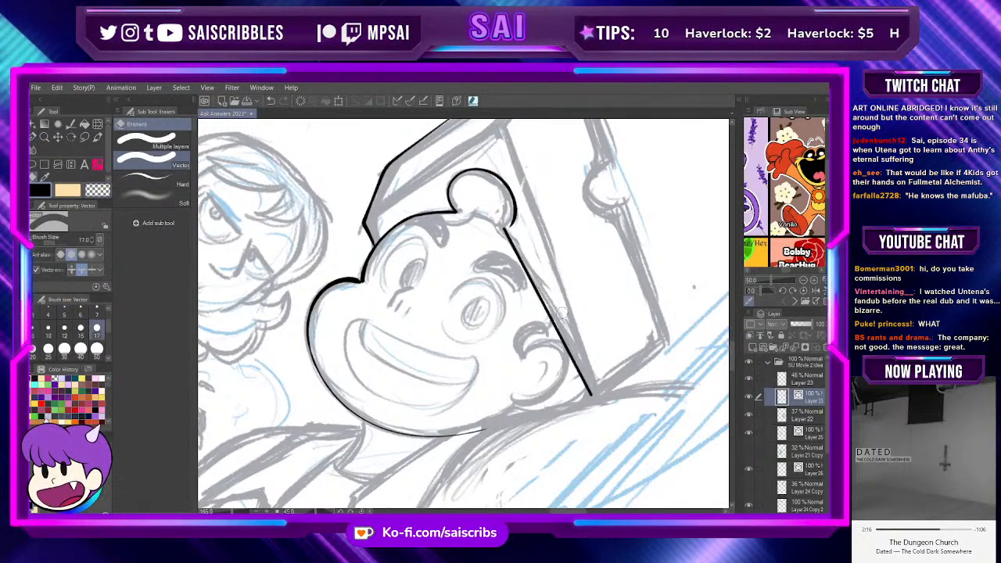
{"action": "key", "text": "p"}
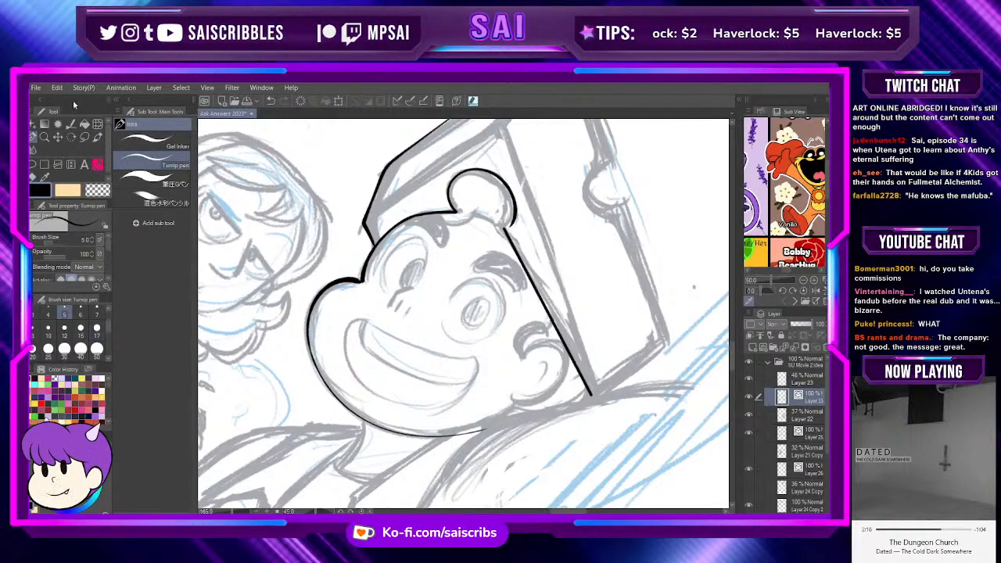
Step: Ink the cap's straight inner edges, joining the brim, front corner, peak and lower tip, with the Gel Inker at size 3
{"action": "left_click", "coordinate": [161, 144]}
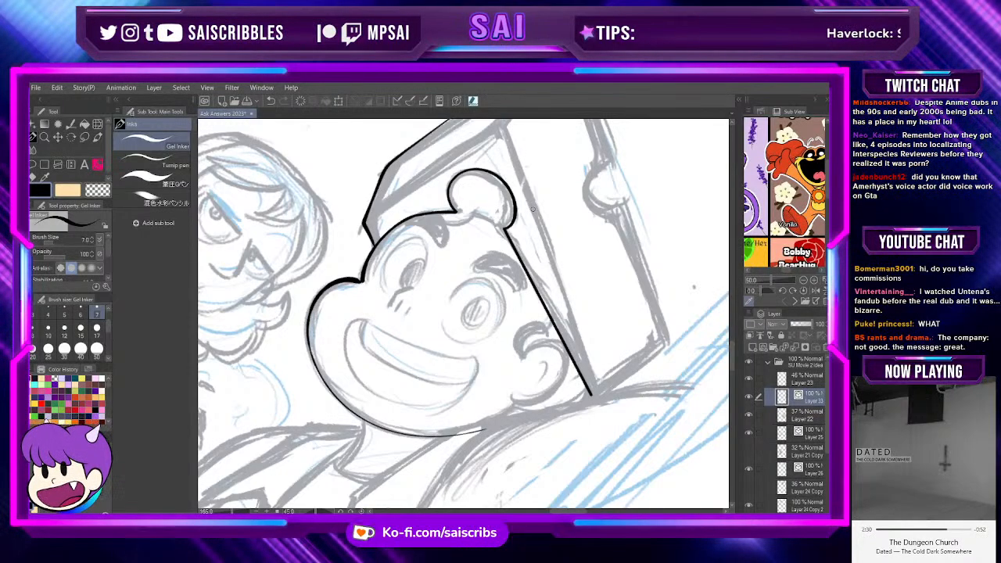
{"action": "scroll", "coordinate": [732, 344], "scroll_direction": "up", "scroll_amount": 2}
{"action": "scroll", "coordinate": [733, 344], "scroll_direction": "down", "scroll_amount": 1}
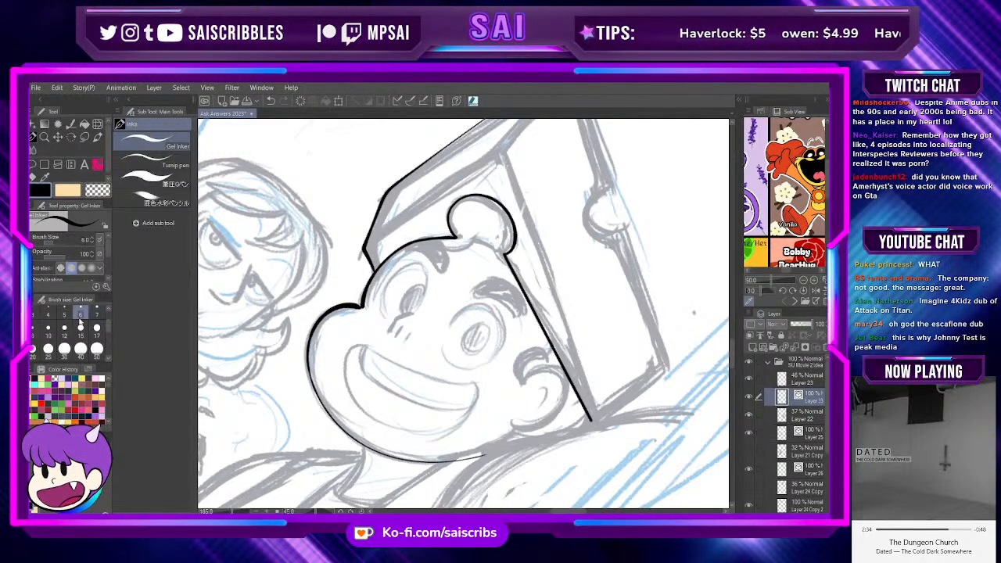
{"action": "key", "text": "bracketleft"}
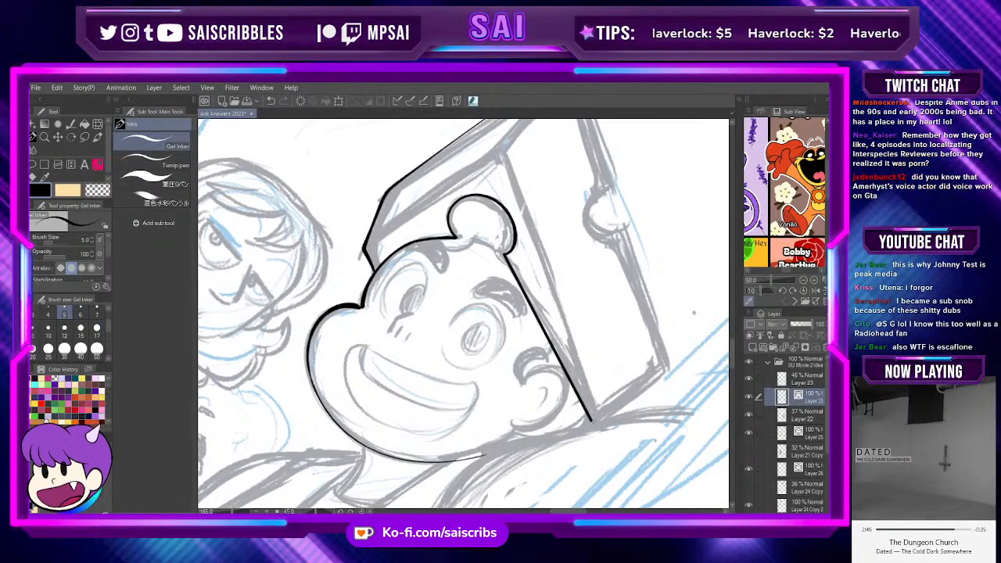
{"action": "left_click", "coordinate": [592, 421], "text": "shift"}
{"action": "key", "text": "ctrl+z"}
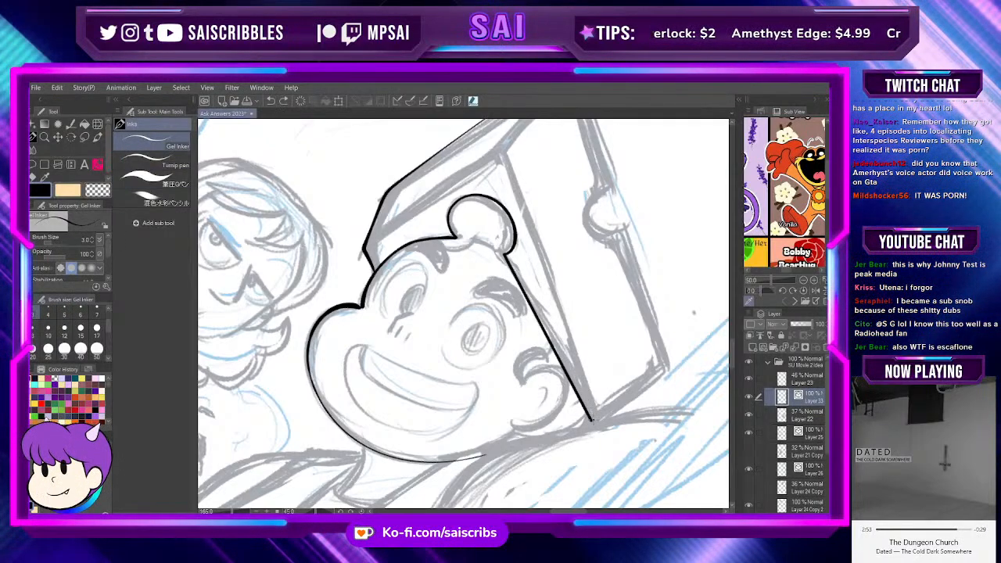
{"action": "left_click", "coordinate": [502, 154], "text": "shift"}
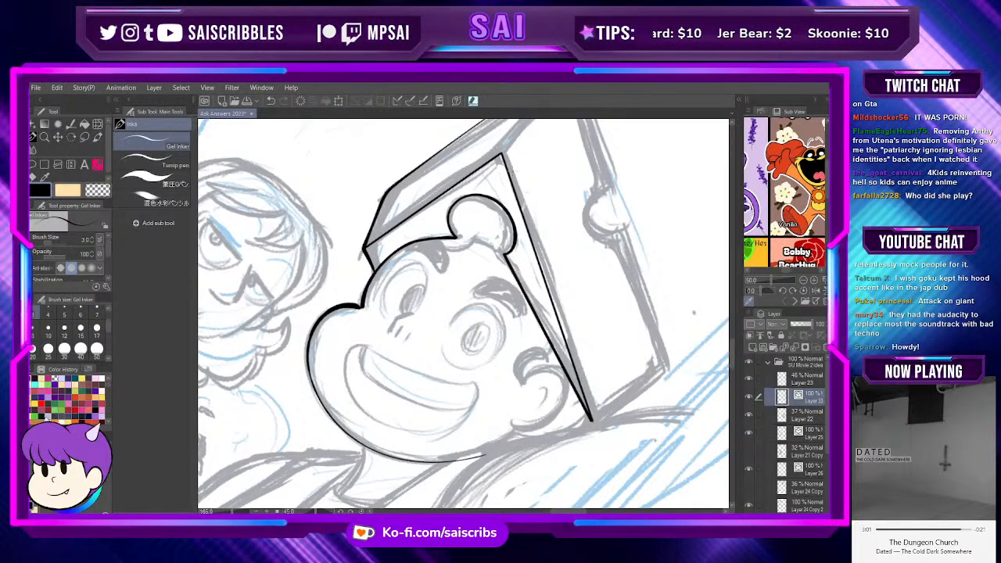
{"action": "scroll", "coordinate": [557, 214], "scroll_direction": "up", "scroll_amount": 5}
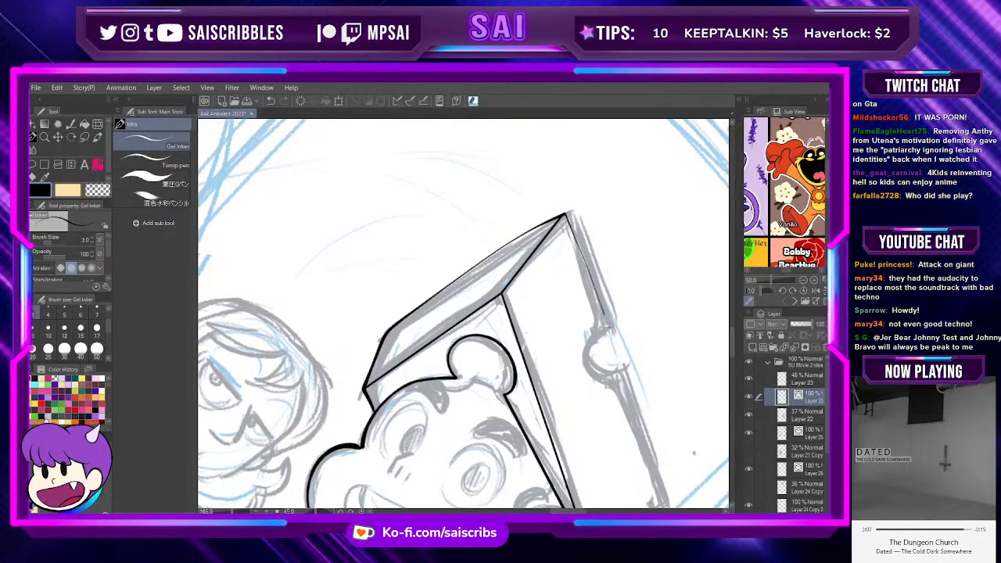
Step: Ink the cap's outer edge from the peak down to the round notch with the Gel Inker at size 10
{"action": "left_click", "coordinate": [48, 327]}
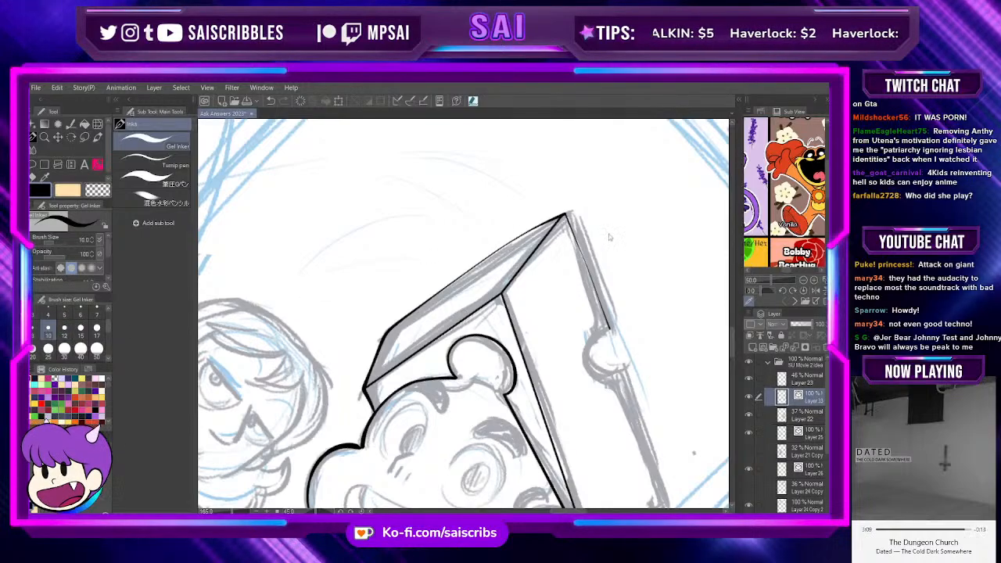
{"action": "left_click_drag", "start_coordinate": [564, 213], "coordinate": [588, 262]}
{"action": "key", "text": "ctrl+z"}
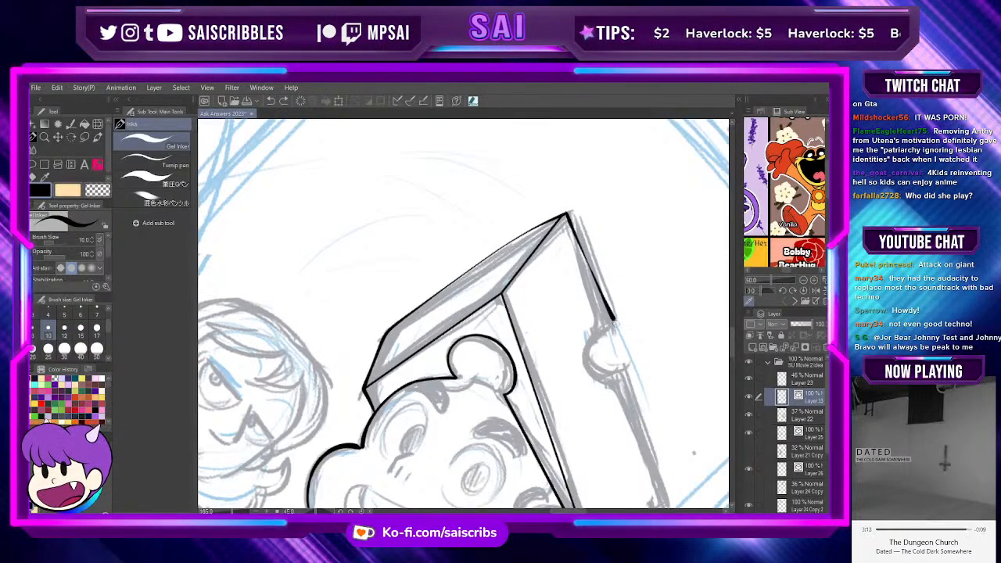
{"action": "scroll", "coordinate": [649, 258], "scroll_direction": "down", "scroll_amount": 3}
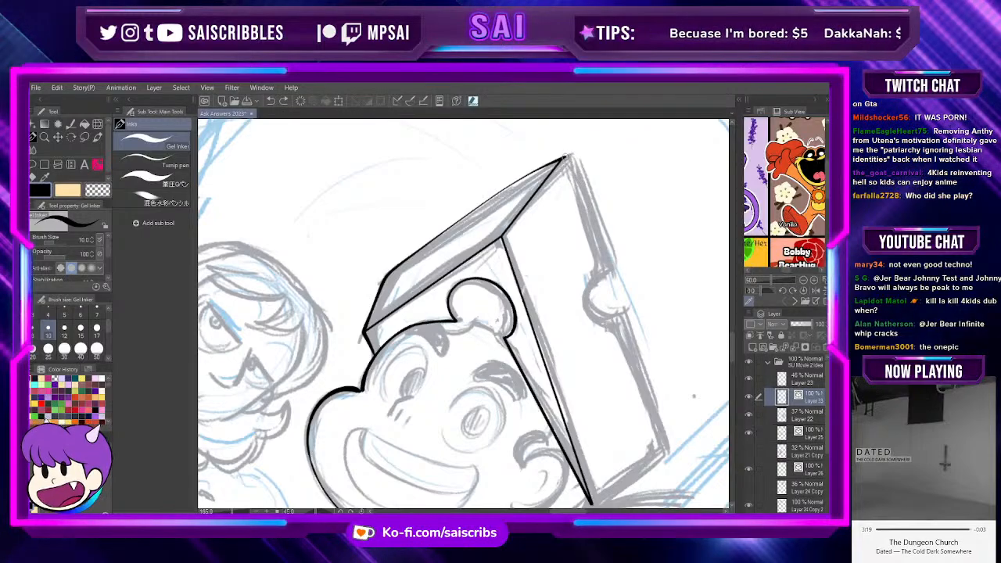
{"action": "left_click_drag", "start_coordinate": [608, 255], "coordinate": [613, 267]}
{"action": "key", "text": "ctrl+z"}
{"action": "left_click_drag", "start_coordinate": [566, 157], "coordinate": [613, 266]}
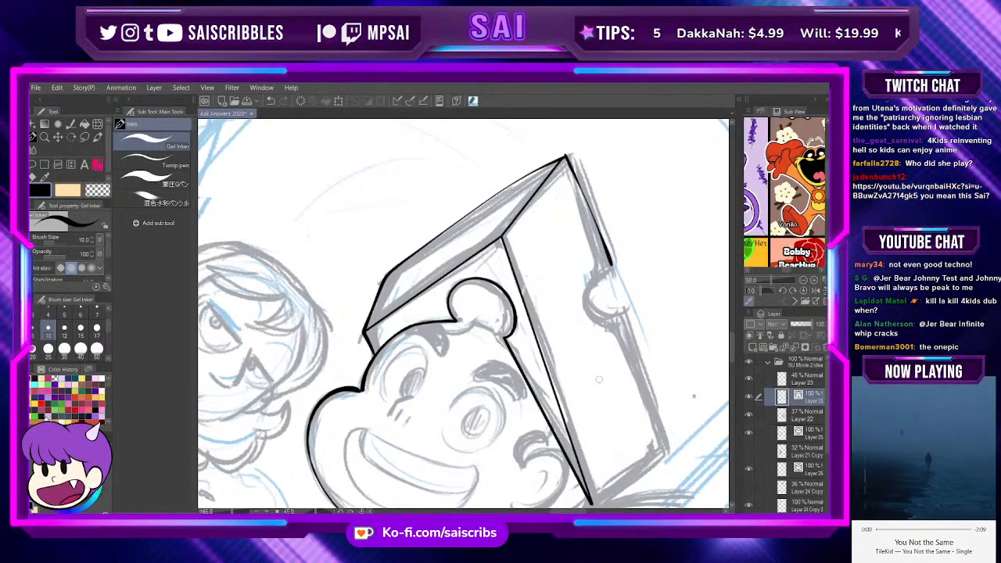
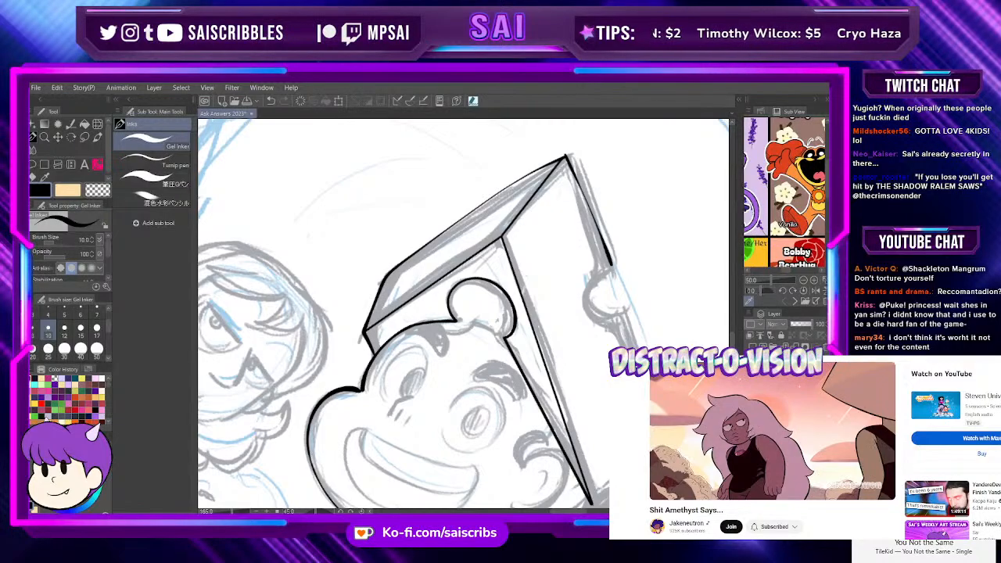
Step: Ink the round notch in the cap's outer edge with the Gel Inker at size 10
{"action": "scroll", "coordinate": [462, 368], "scroll_direction": "down", "scroll_amount": 3}
{"action": "scroll", "coordinate": [589, 367], "scroll_direction": "up", "scroll_amount": 1}
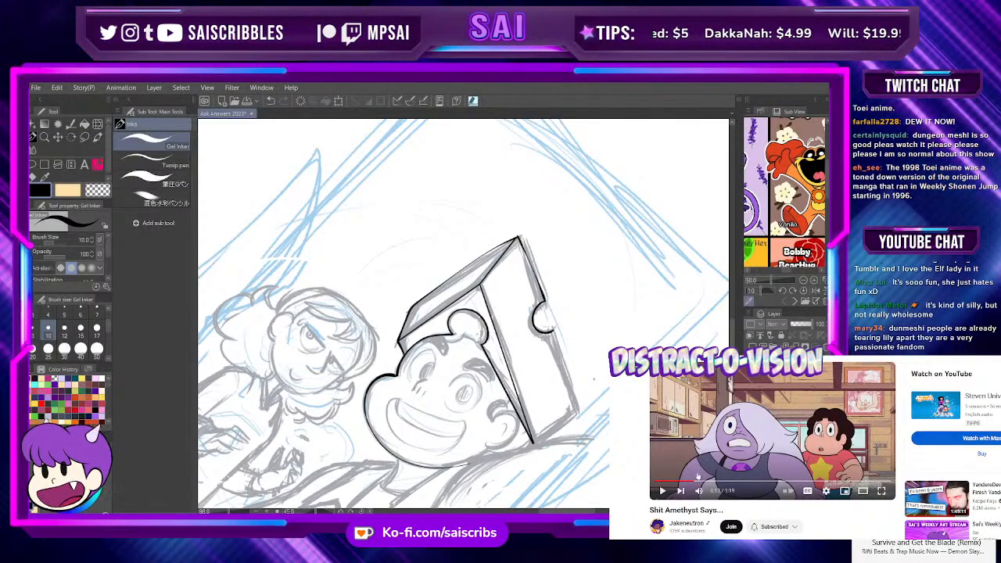
{"action": "scroll", "coordinate": [463, 312], "scroll_direction": "down", "scroll_amount": 5}
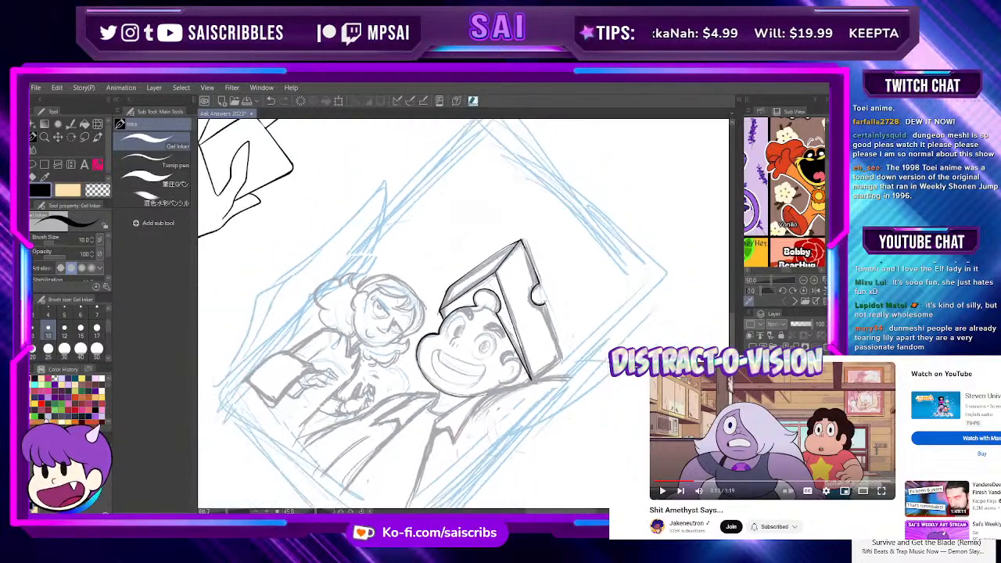
{"action": "scroll", "coordinate": [463, 313], "scroll_direction": "up", "scroll_amount": 5}
{"action": "scroll", "coordinate": [459, 317], "scroll_direction": "up", "scroll_amount": 1}
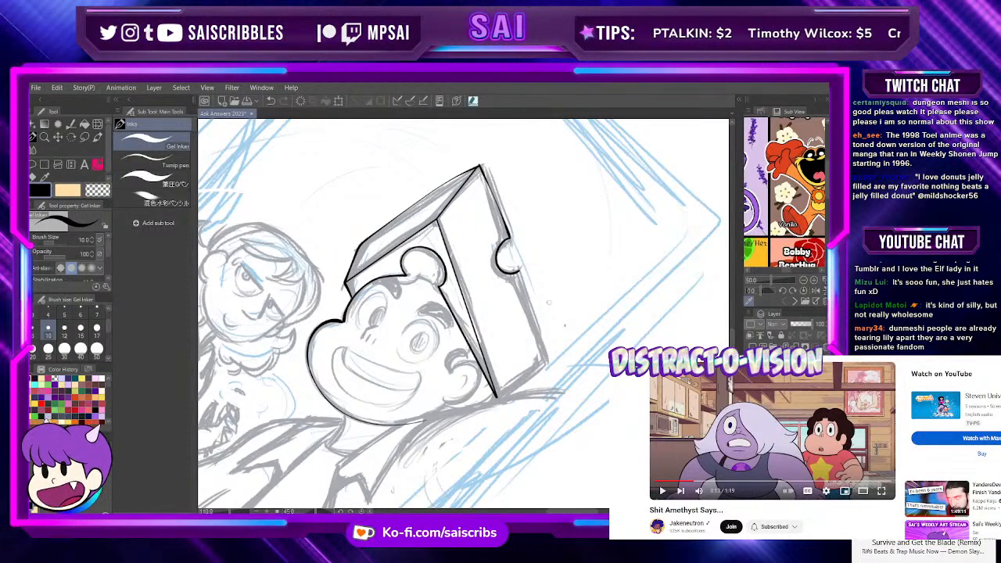
{"action": "scroll", "coordinate": [536, 298], "scroll_direction": "up", "scroll_amount": 2}
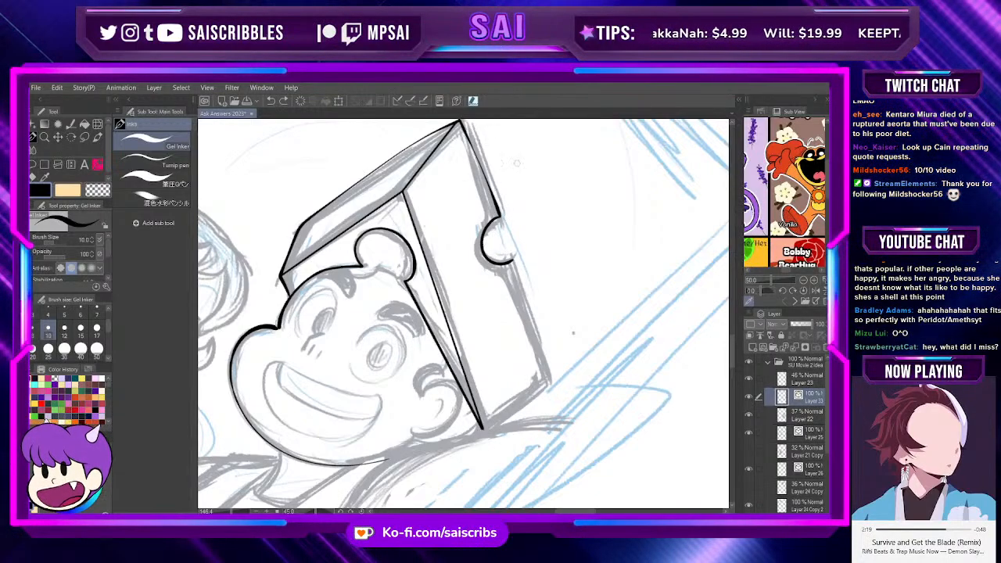
Step: Ink the cap's edges from the notch around the outer corner to the lower tip, and trim the corner overshoot with the Vector eraser
{"action": "scroll", "coordinate": [517, 163], "scroll_direction": "up", "scroll_amount": 1}
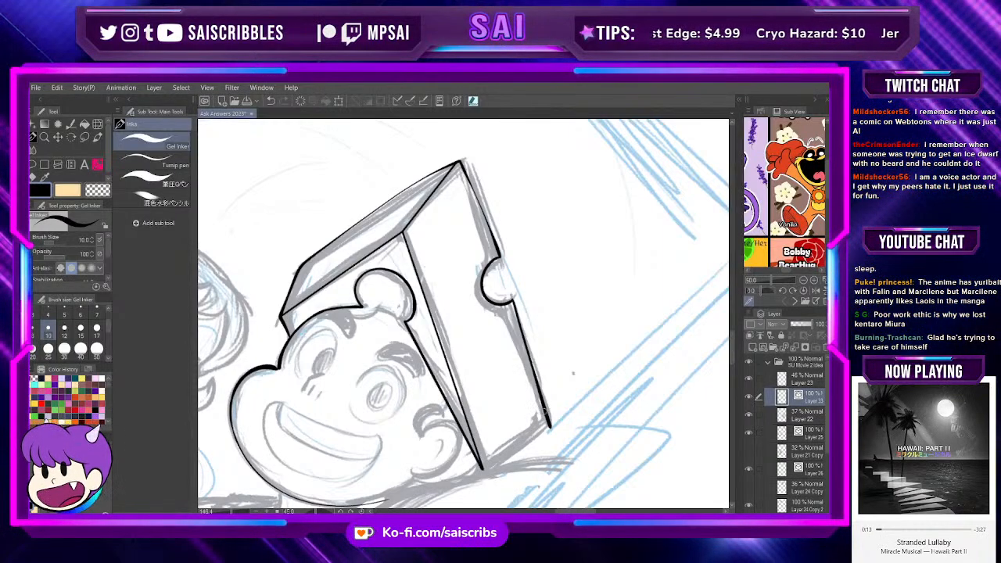
{"action": "scroll", "coordinate": [732, 336], "scroll_direction": "down", "scroll_amount": 3}
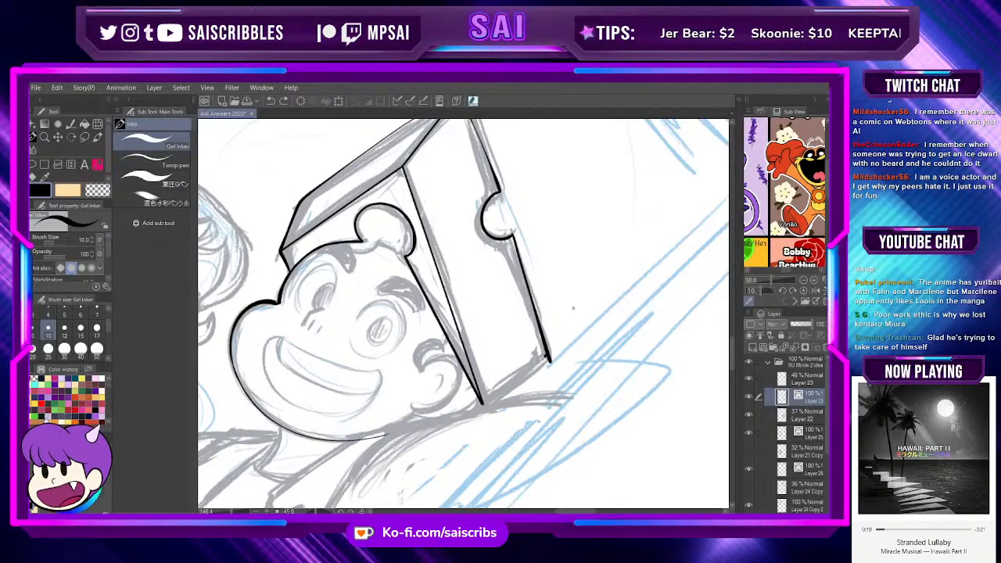
{"action": "left_click_drag", "start_coordinate": [484, 405], "coordinate": [507, 387]}
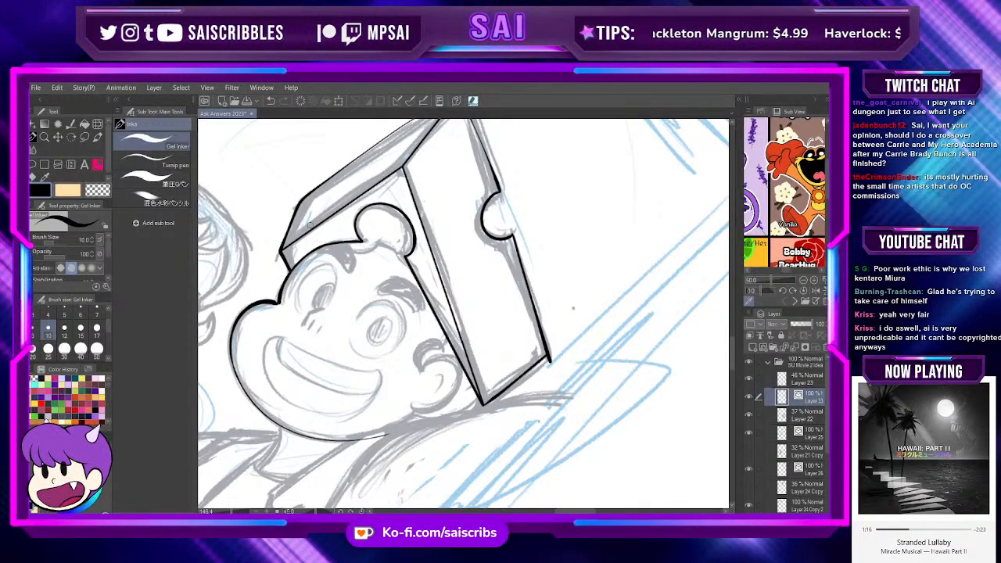
{"action": "key", "text": "e"}
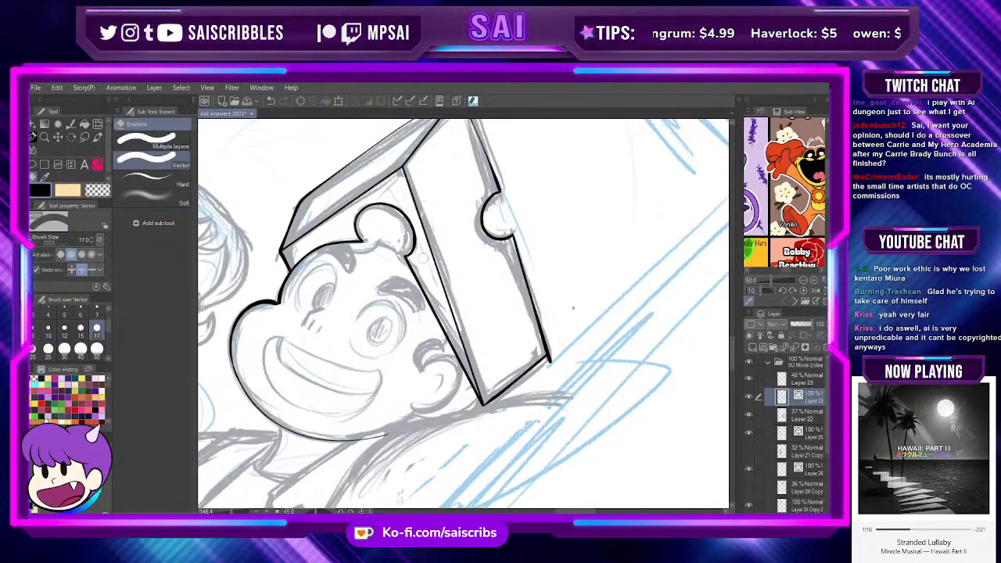
{"action": "left_click", "coordinate": [33, 137]}
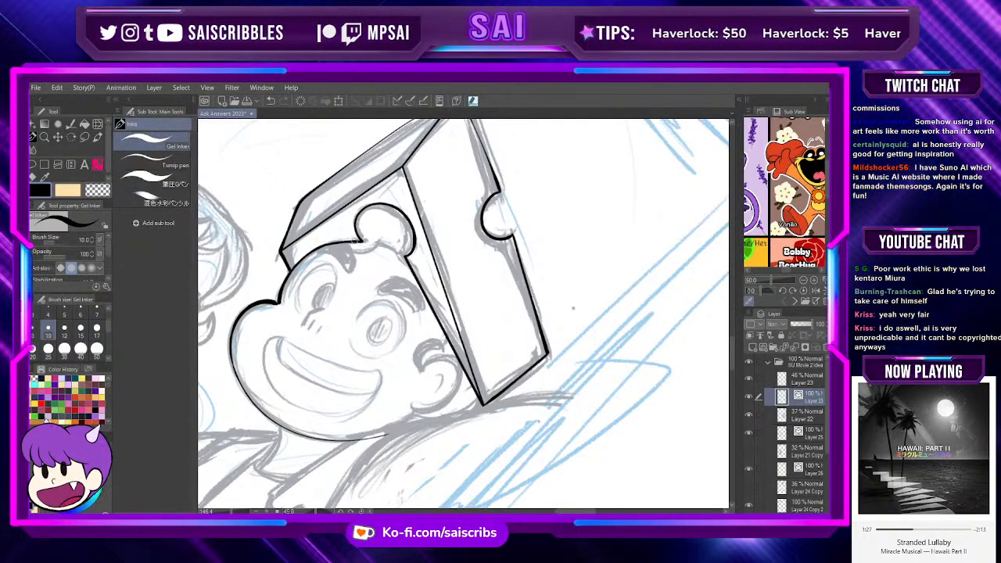
Step: Ink the base of the boy's hair curl where it meets the forehead with the Gel Inker at size 10
{"action": "left_click_drag", "start_coordinate": [355, 240], "coordinate": [377, 250]}
{"action": "key", "text": "ctrl+z"}
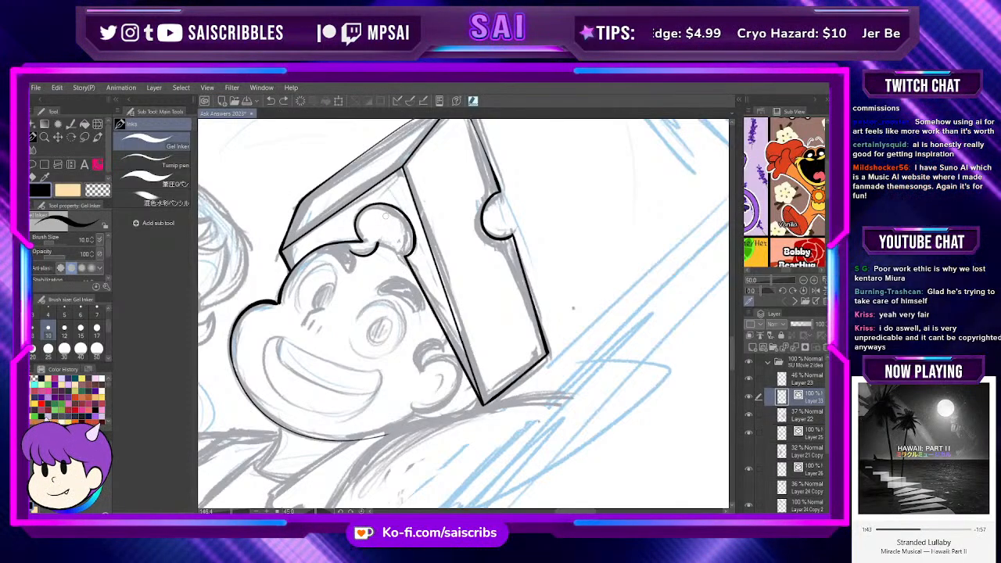
{"action": "left_click_drag", "start_coordinate": [377, 245], "coordinate": [398, 245]}
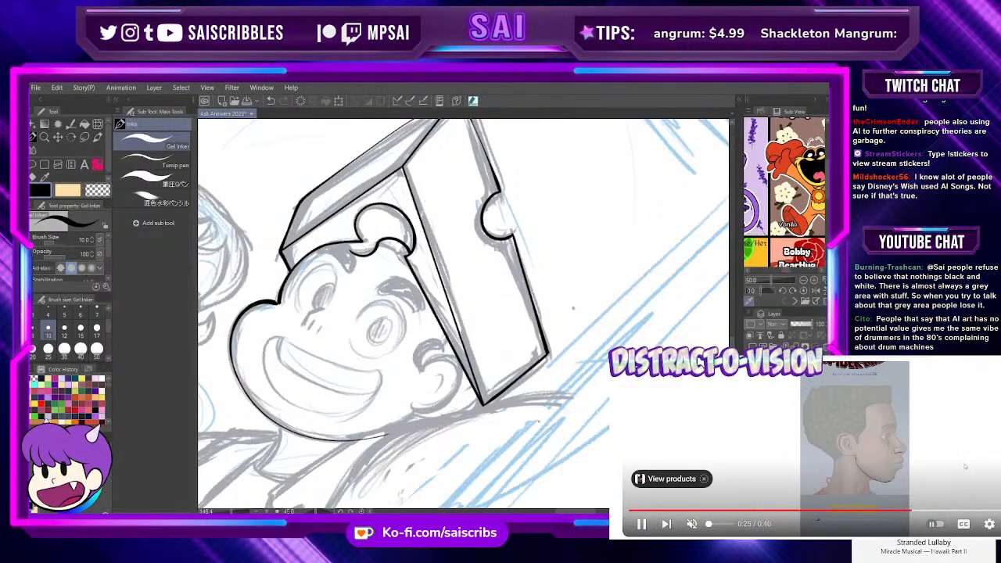
{"action": "left_click", "coordinate": [940, 461]}
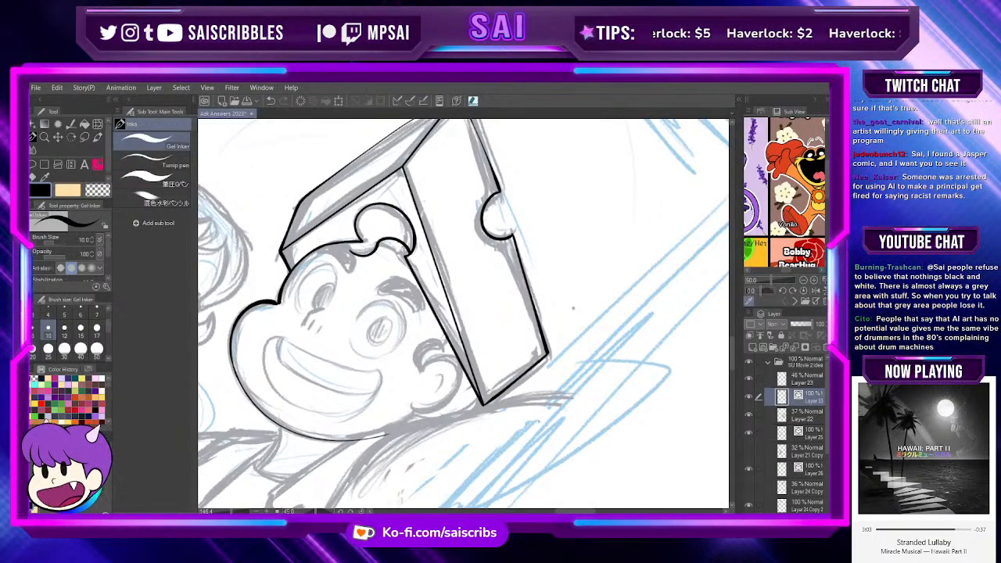
Step: Examine the inked cap and face from further out with the canvas rotated so the boy's head sits upright
{"action": "scroll", "coordinate": [438, 301], "scroll_direction": "down", "scroll_amount": 1}
{"action": "scroll", "coordinate": [439, 302], "scroll_direction": "up", "scroll_amount": 1}
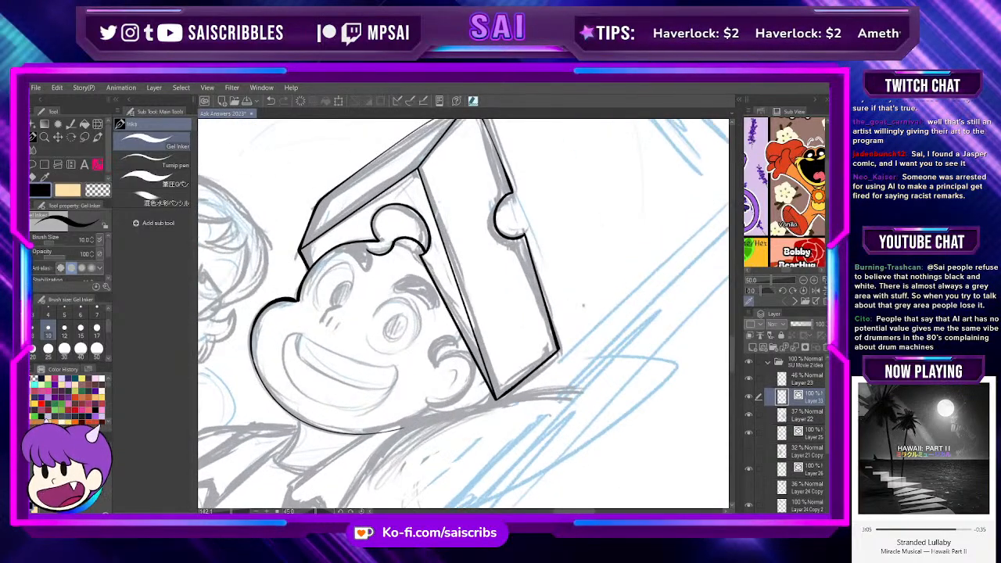
{"action": "scroll", "coordinate": [439, 301], "scroll_direction": "down", "scroll_amount": 1}
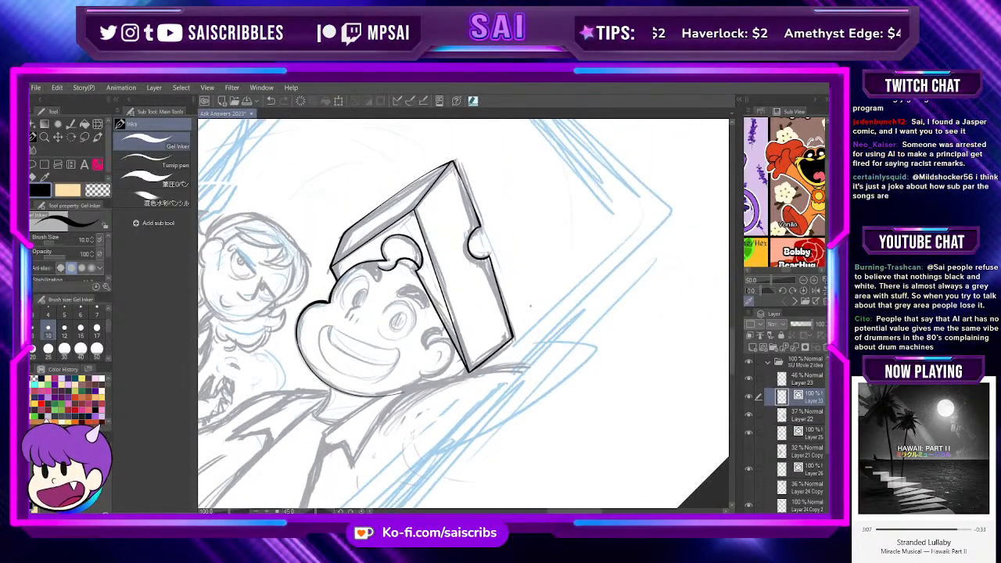
{"action": "key", "text": "minus"}
{"action": "key", "text": "minus"}
{"action": "key", "text": "minus"}
{"action": "key", "text": "minus"}
{"action": "key", "text": "minus"}
{"action": "key", "text": "minus"}
{"action": "key", "text": "minus"}
{"action": "key", "text": "minus"}
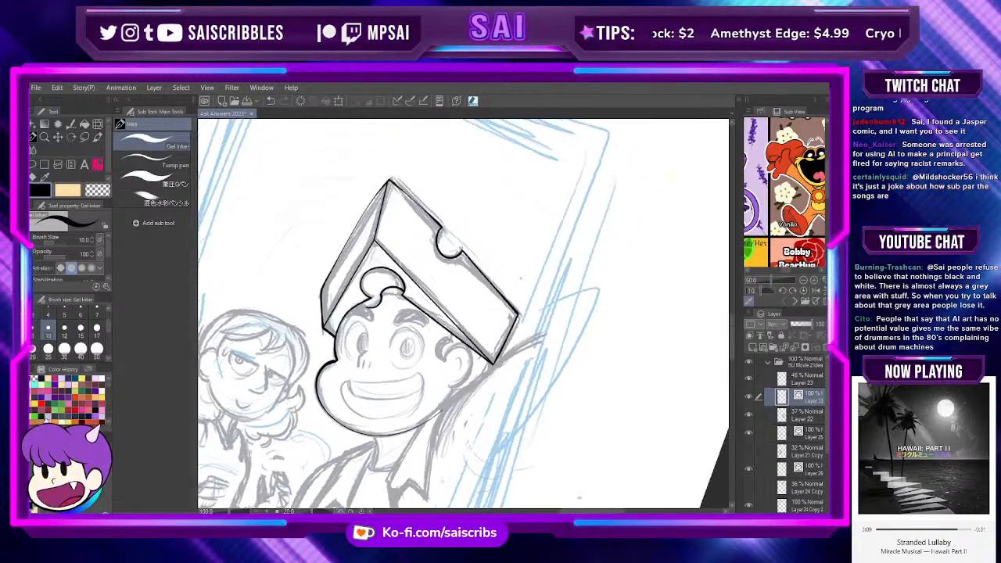
Step: Ink the boy's nose and both nostril marks with the Gel Inker at size 7, and undo any stray dot on the cheek
{"action": "scroll", "coordinate": [383, 467], "scroll_direction": "up", "scroll_amount": 3}
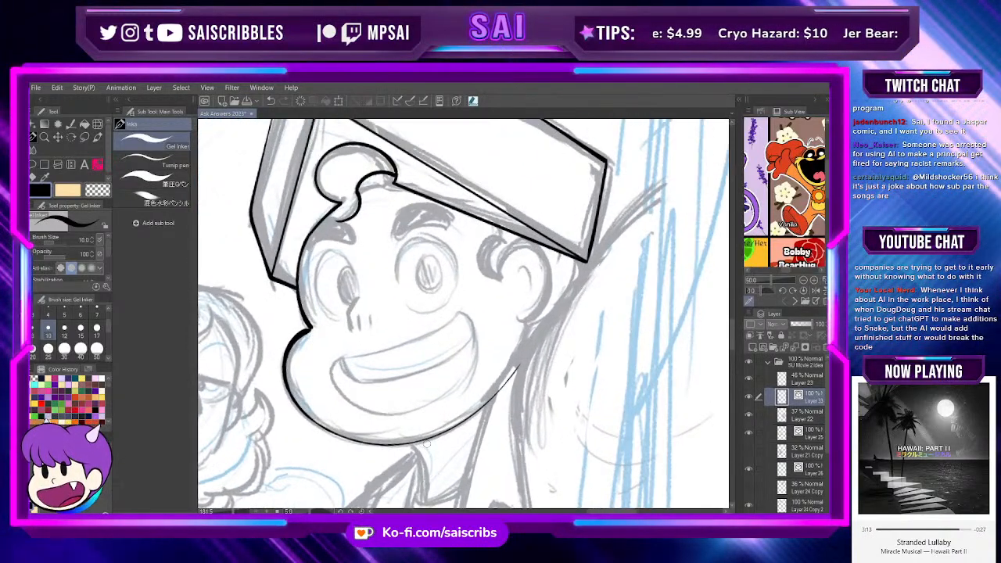
{"action": "left_click", "coordinate": [96, 309]}
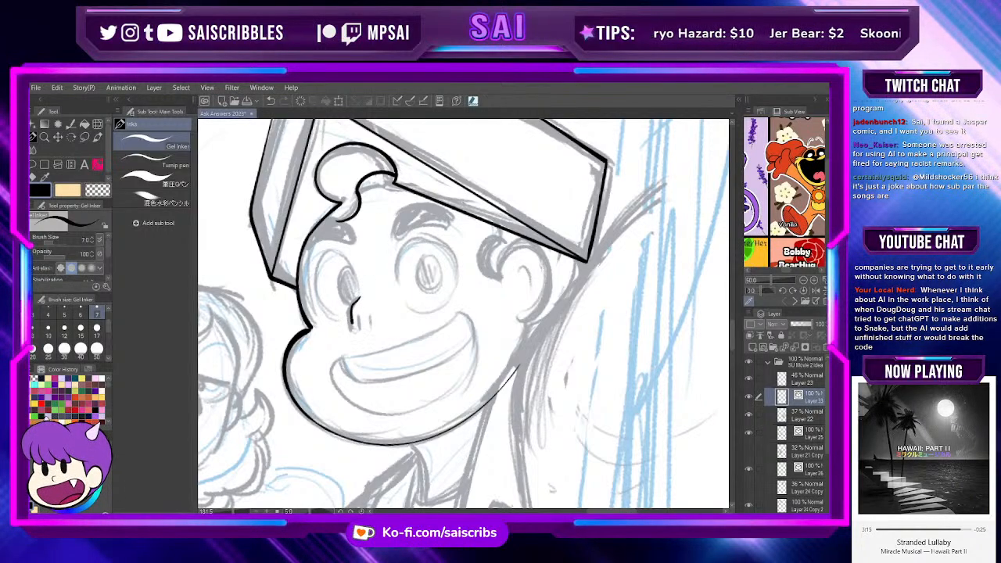
{"action": "left_click_drag", "start_coordinate": [360, 301], "coordinate": [351, 329]}
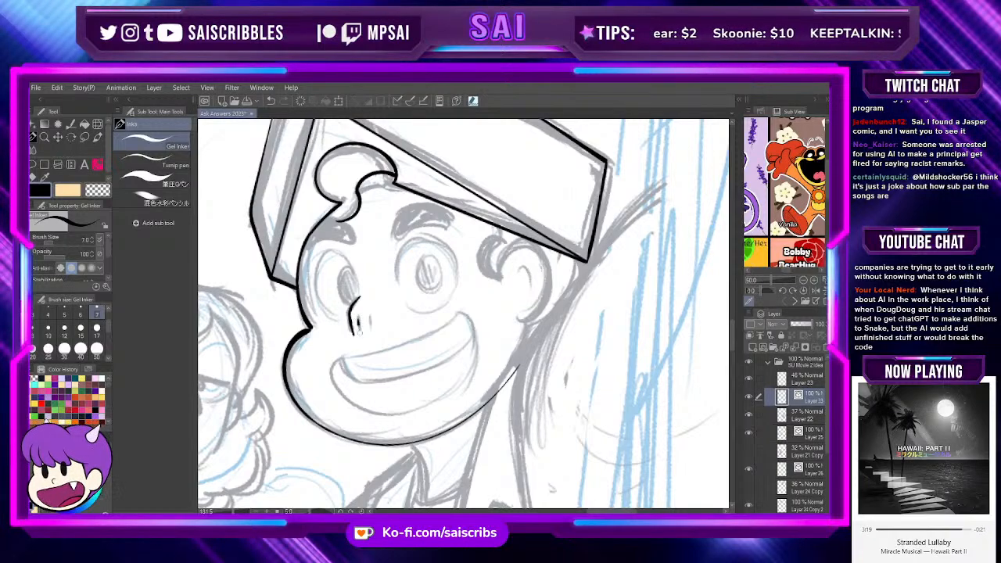
{"action": "mouse_move", "coordinate": [360, 317]}
{"action": "left_mouse_down"}
{"action": "mouse_move", "coordinate": [359, 333]}
{"action": "mouse_move", "coordinate": [373, 329]}
{"action": "left_mouse_up"}
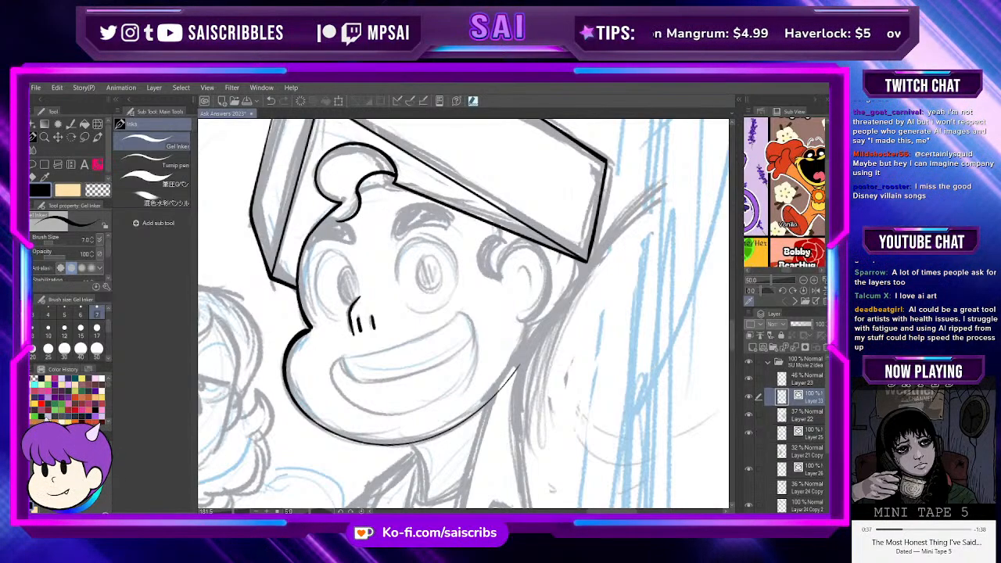
{"action": "left_click", "coordinate": [426, 326]}
{"action": "scroll", "coordinate": [467, 326], "scroll_direction": "down", "scroll_amount": 1}
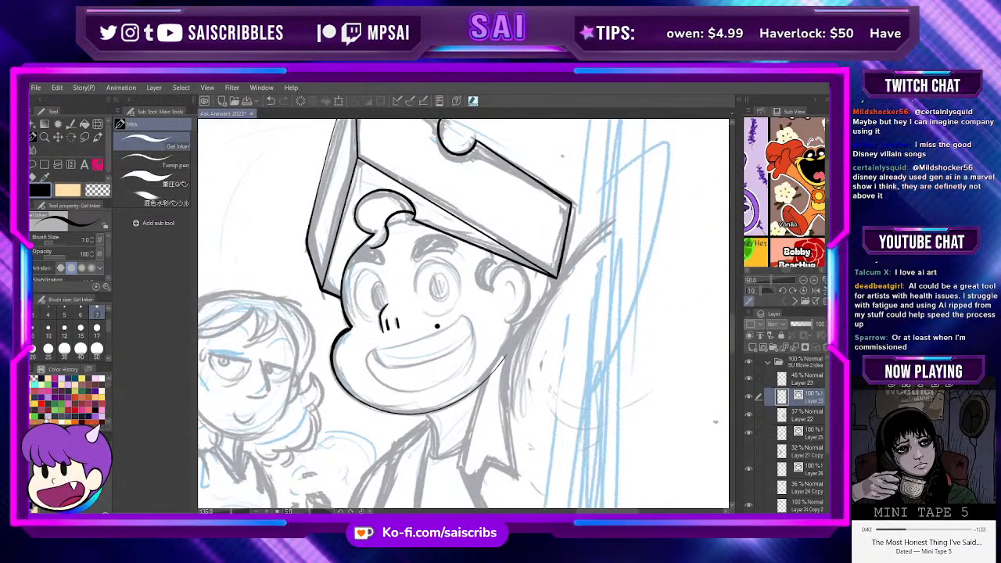
{"action": "key", "text": "ctrl+z"}
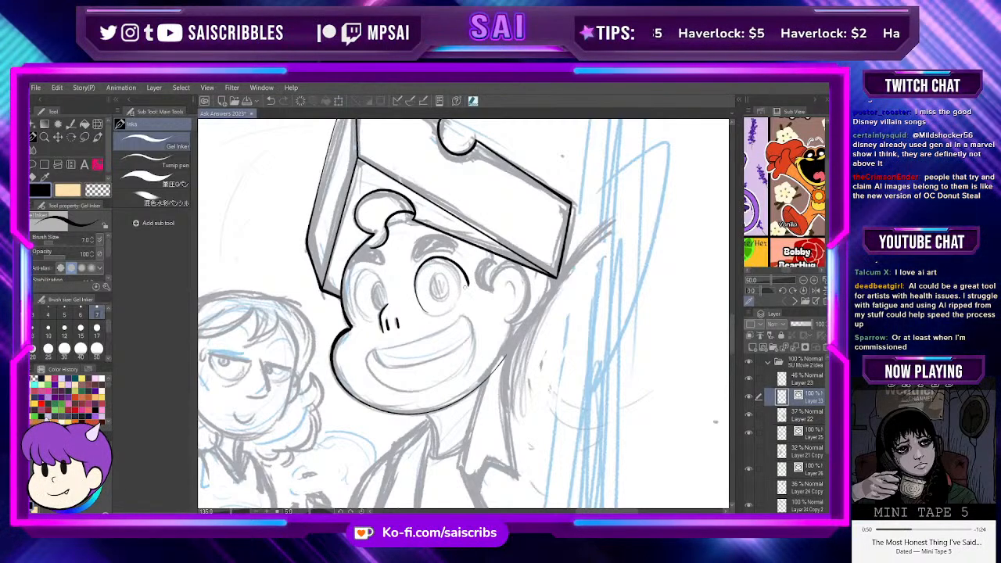
Step: Try to ink the curved upper outline of the boy's larger eye with the Gel Inker at size 7
{"action": "left_click_drag", "start_coordinate": [427, 310], "coordinate": [467, 285]}
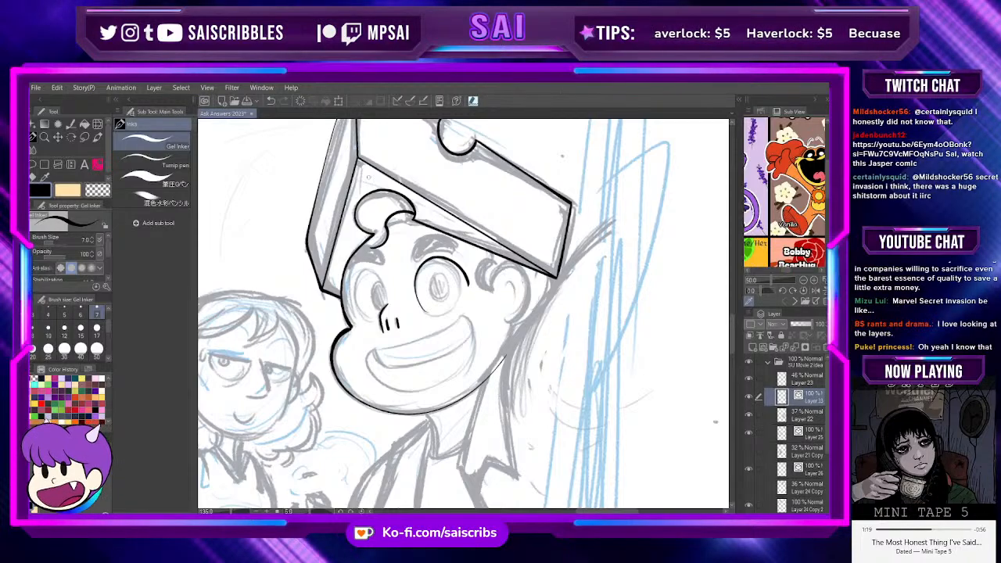
{"action": "scroll", "coordinate": [477, 339], "scroll_direction": "up", "scroll_amount": 1}
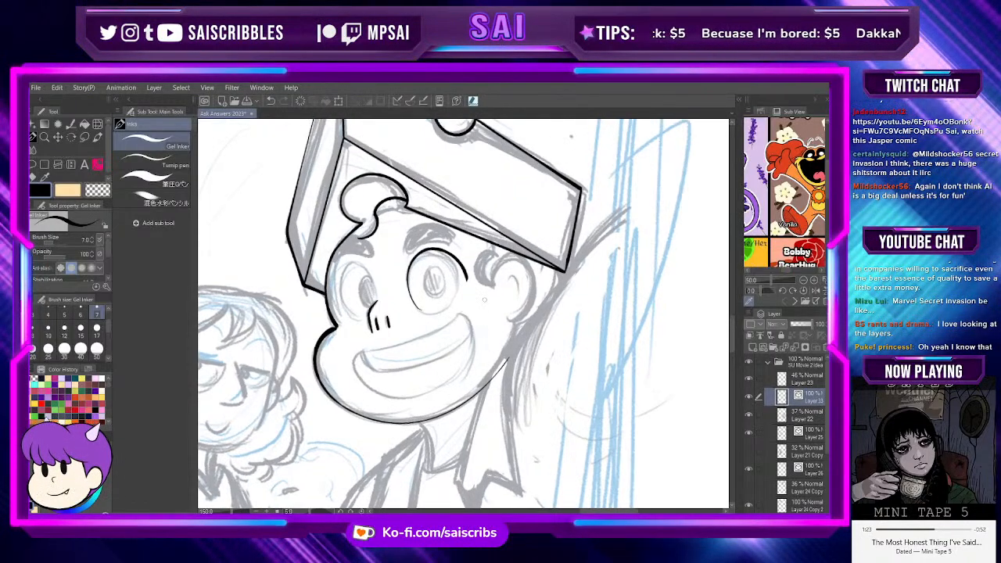
{"action": "scroll", "coordinate": [485, 301], "scroll_direction": "down", "scroll_amount": 1}
{"action": "scroll", "coordinate": [485, 300], "scroll_direction": "down", "scroll_amount": 2}
{"action": "scroll", "coordinate": [453, 246], "scroll_direction": "up", "scroll_amount": 2}
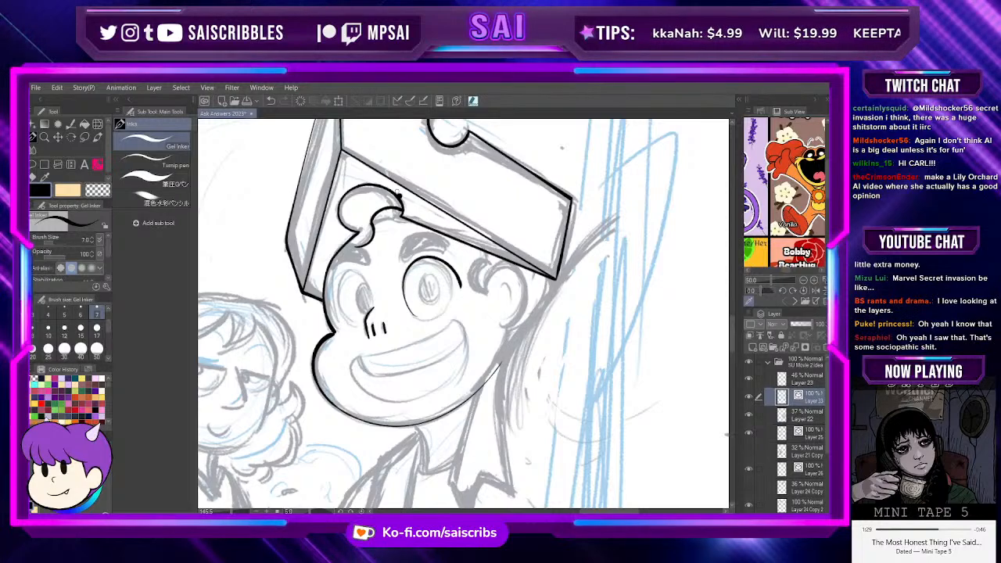
Step: Ink the outlines of both of the boy's eyebrows with the Gel Inker at size 7, redoing any stroke that misses the sketch
{"action": "left_click_drag", "start_coordinate": [400, 259], "coordinate": [442, 251]}
{"action": "key", "text": "ctrl+z"}
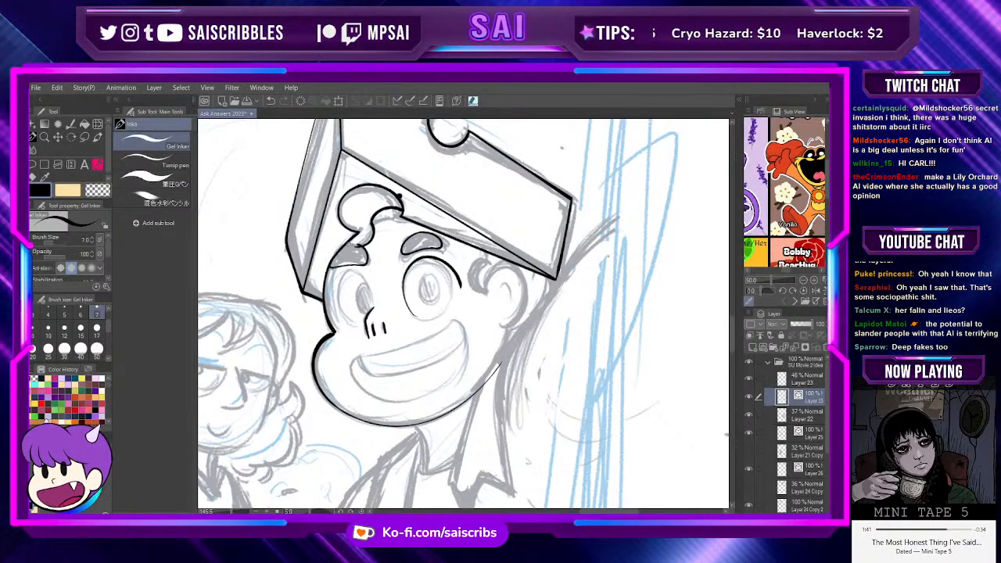
{"action": "key", "text": "ctrl+z"}
{"action": "left_click_drag", "start_coordinate": [330, 267], "coordinate": [367, 263]}
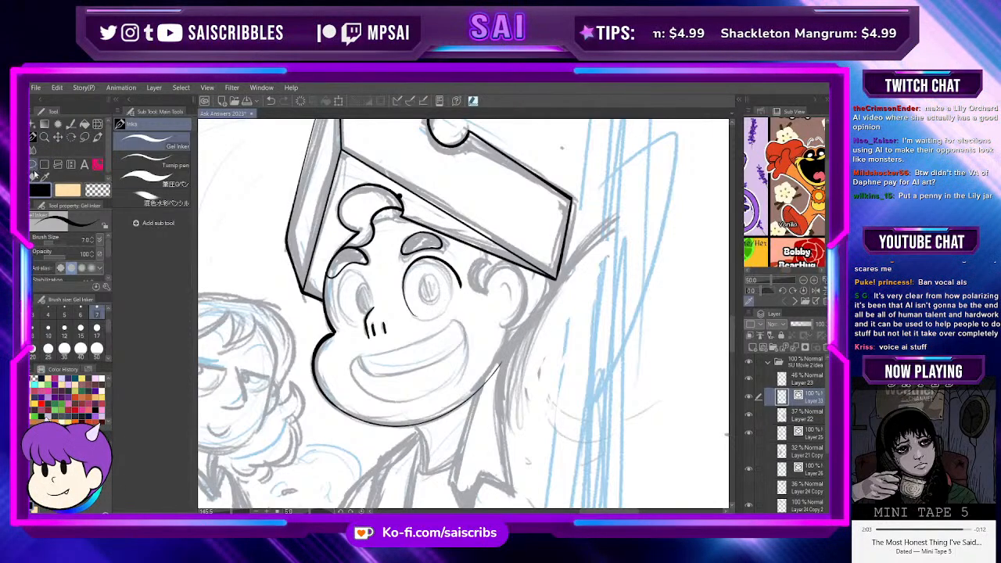
Step: Erase the larger eye's outline with the Vector eraser and re-ink its upper and side curve with the Gel Inker at size 7
{"action": "left_click", "coordinate": [34, 176]}
{"action": "left_click", "coordinate": [462, 269]}
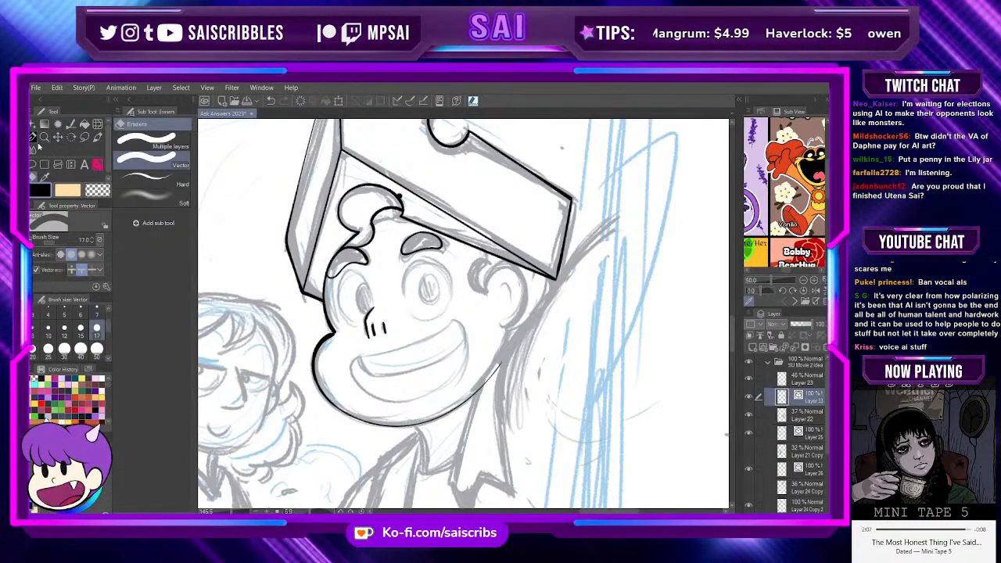
{"action": "left_click", "coordinate": [33, 137]}
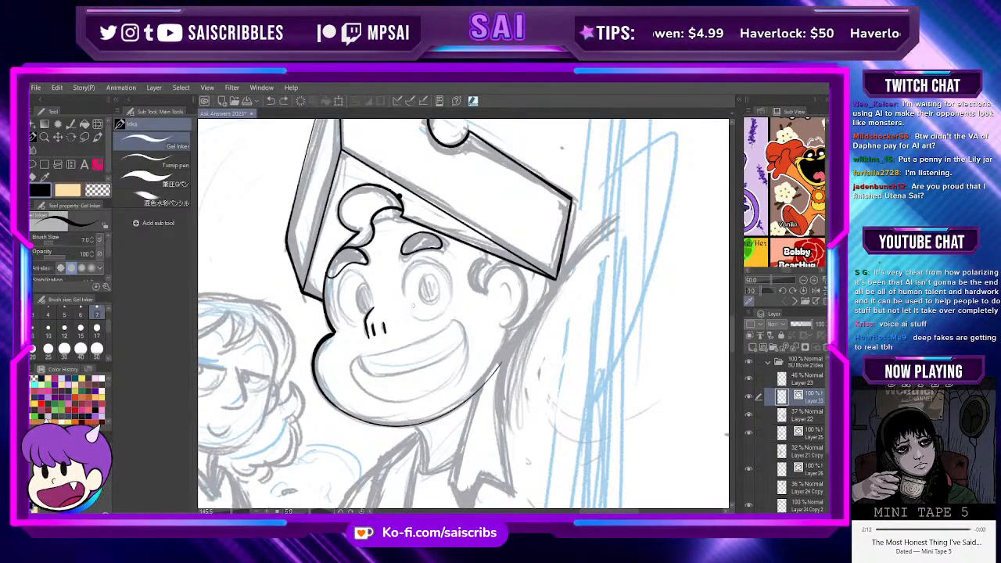
{"action": "mouse_move", "coordinate": [404, 305]}
{"action": "left_mouse_down"}
{"action": "mouse_move", "coordinate": [407, 264]}
{"action": "mouse_move", "coordinate": [437, 260]}
{"action": "mouse_move", "coordinate": [457, 295]}
{"action": "left_mouse_up"}
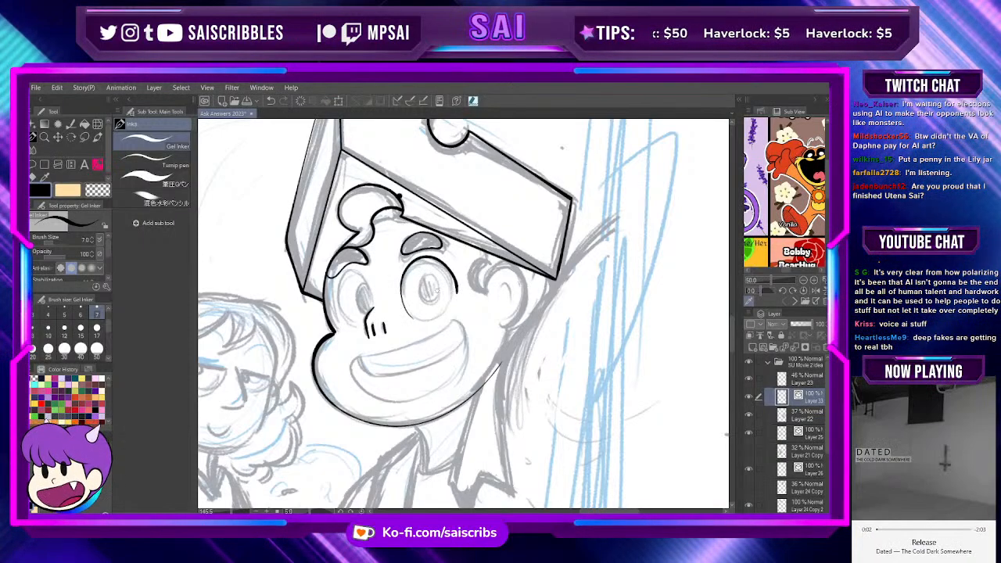
{"action": "mouse_move", "coordinate": [401, 274]}
{"action": "left_mouse_down"}
{"action": "mouse_move", "coordinate": [457, 280]}
{"action": "mouse_move", "coordinate": [454, 297]}
{"action": "left_mouse_up"}
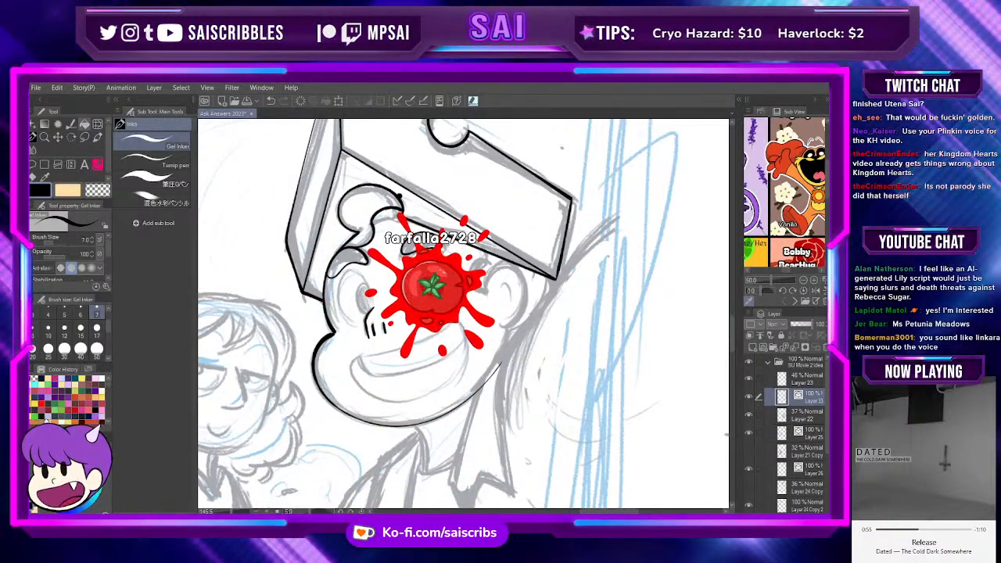
{"action": "key", "text": "t"}
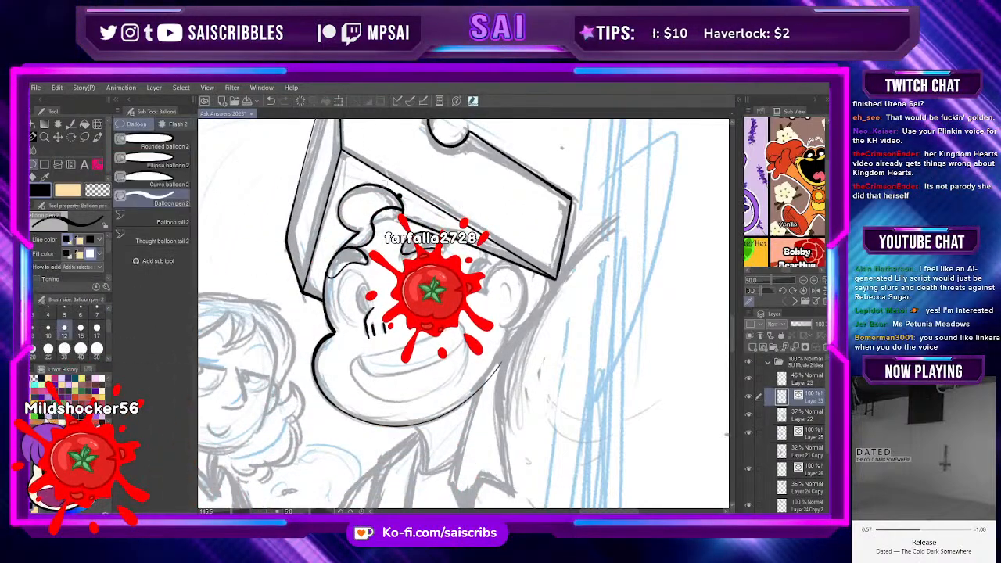
{"action": "left_click", "coordinate": [400, 193]}
{"action": "key", "text": "ctrl+z"}
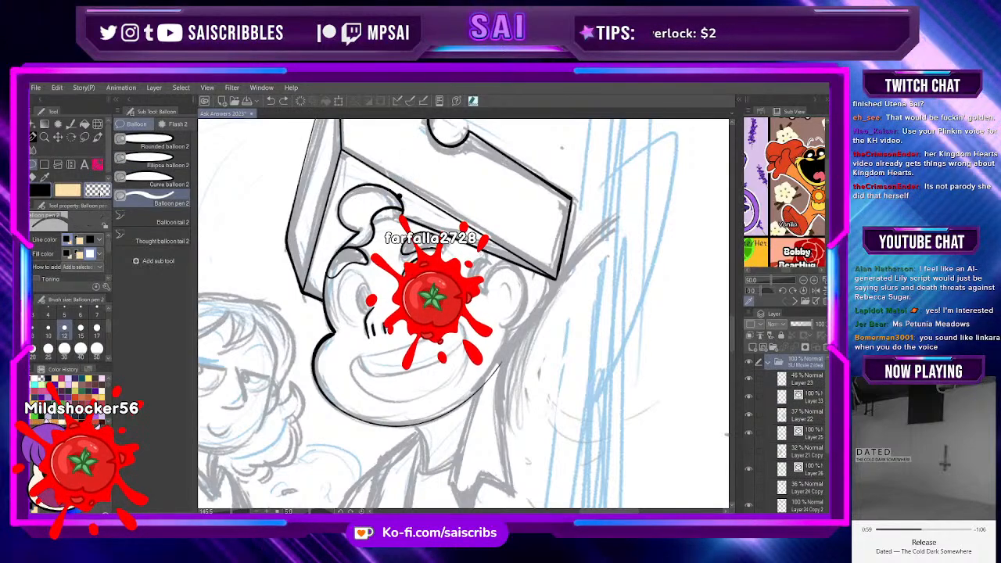
{"action": "key", "text": "e"}
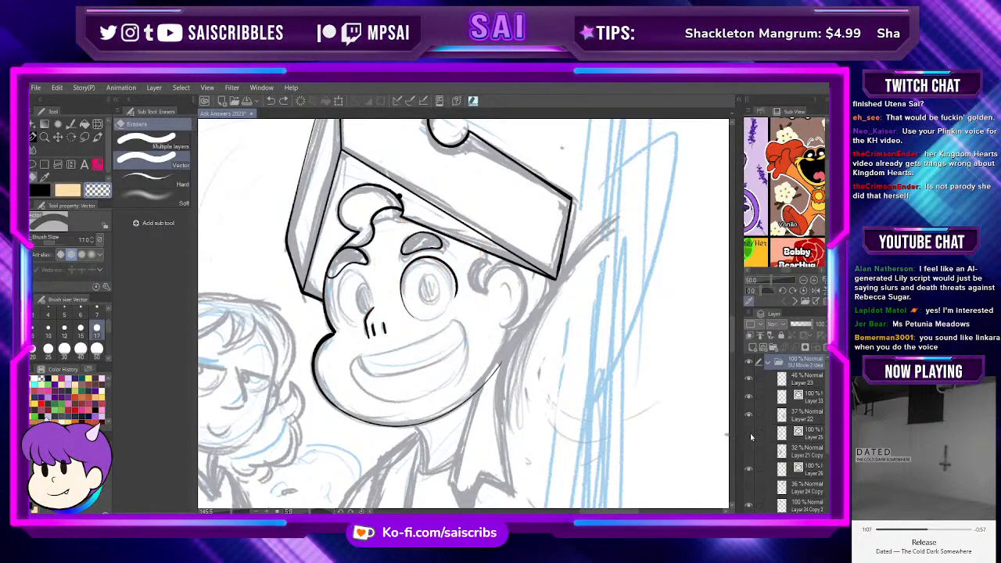
{"action": "key", "text": "k"}
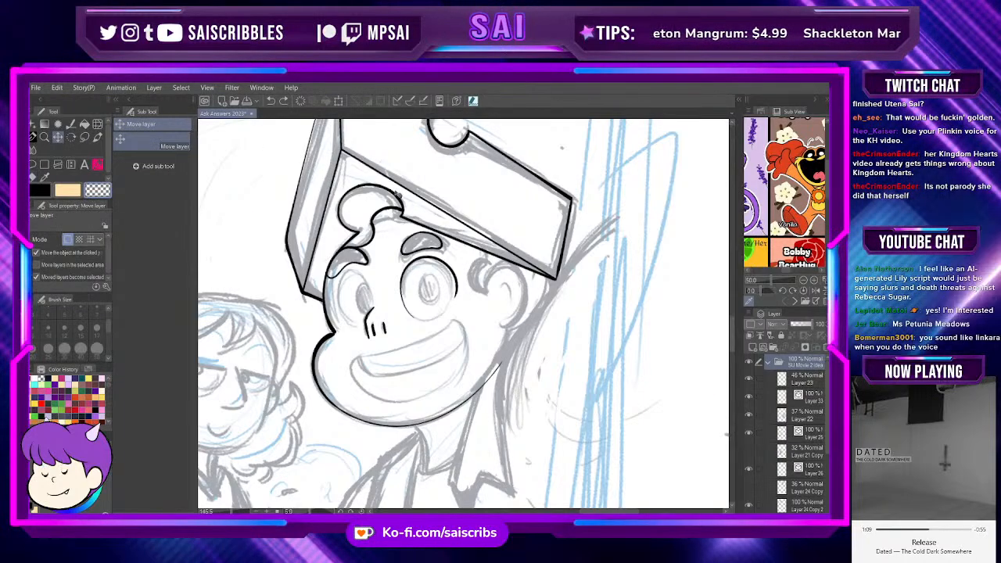
{"action": "left_click", "coordinate": [374, 207]}
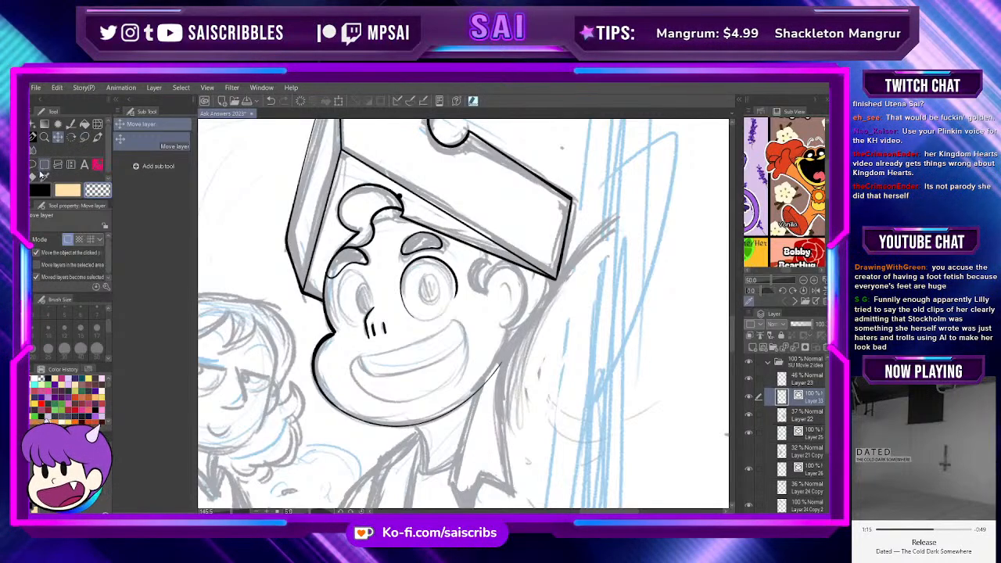
Step: Trim the overshooting line end on the boy's hair curl with the Vector eraser reduced to size 7
{"action": "key", "text": "e"}
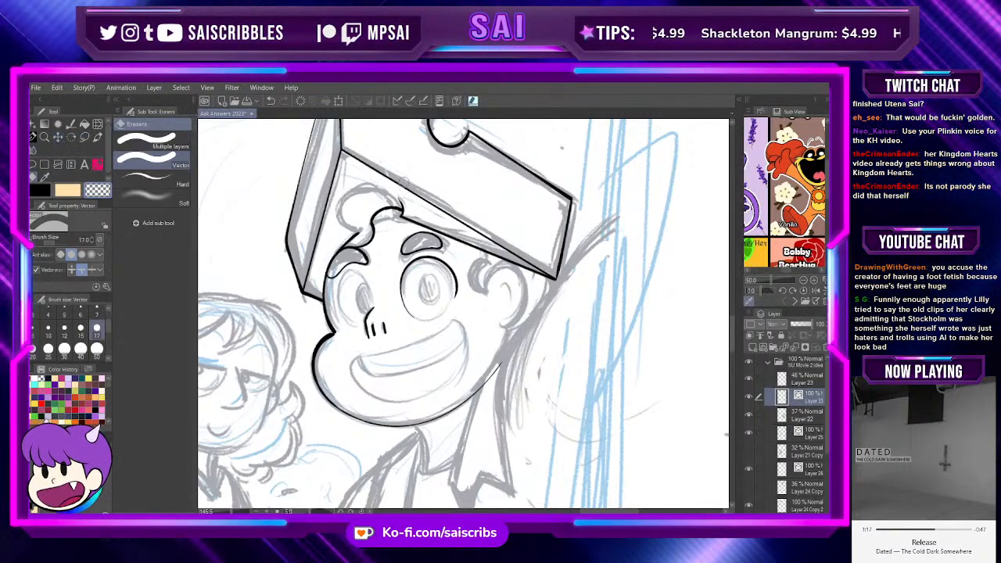
{"action": "key", "text": "bracketleft"}
{"action": "key", "text": "bracketleft"}
{"action": "key", "text": "bracketleft"}
{"action": "key", "text": "bracketleft"}
{"action": "key", "text": "bracketleft"}
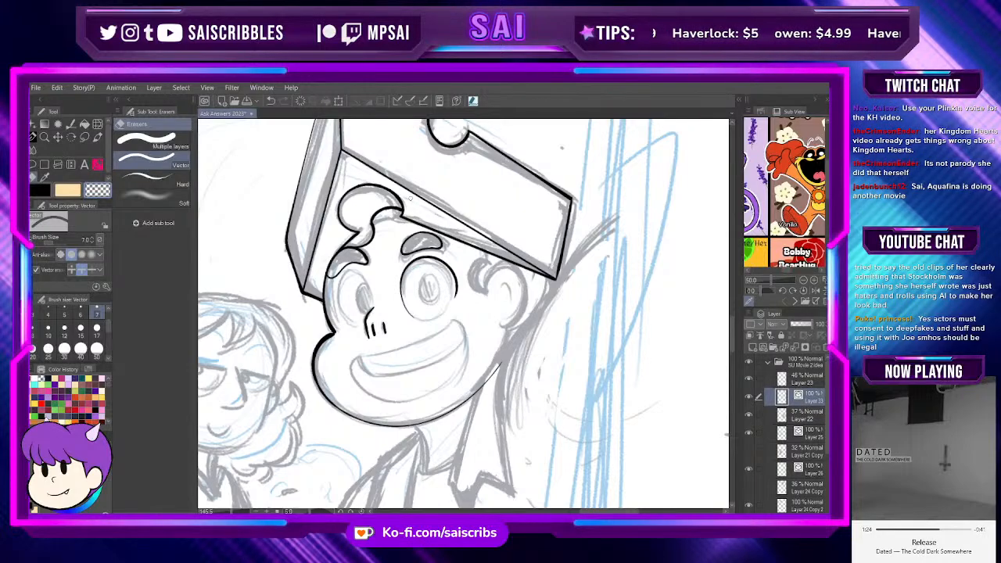
Step: Touch up the outer end of the hair curl near the cap edge with the Gel Inker and Vector eraser at size 7
{"action": "key", "text": "p"}
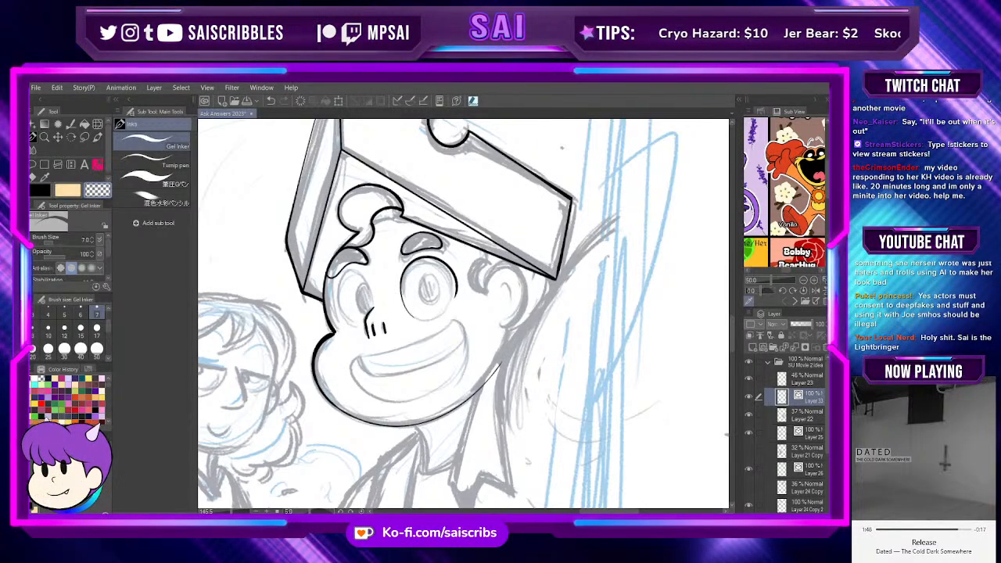
{"action": "key", "text": "ctrl+minus"}
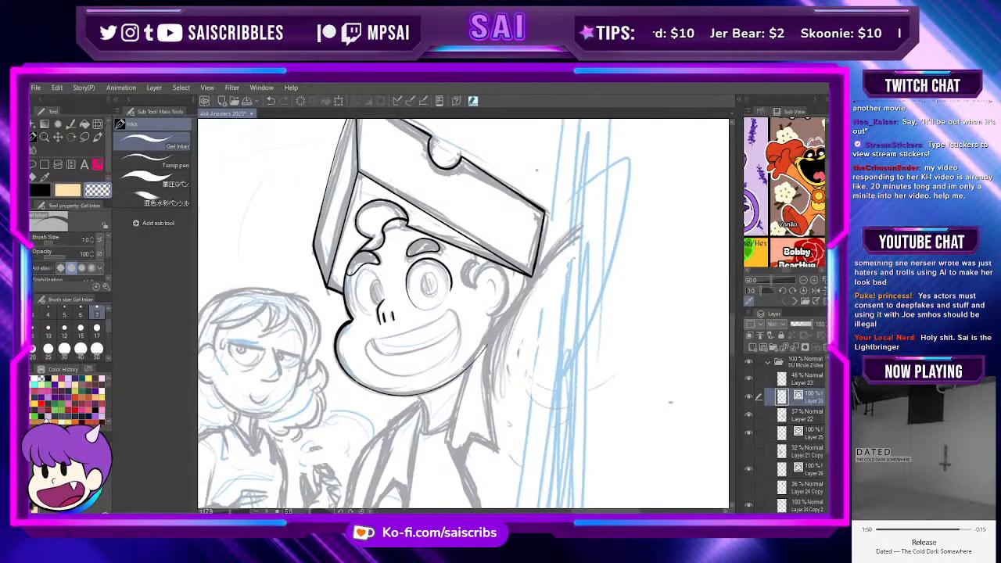
{"action": "key", "text": "ctrl+plus"}
{"action": "scroll", "coordinate": [396, 247], "scroll_direction": "down", "scroll_amount": 2}
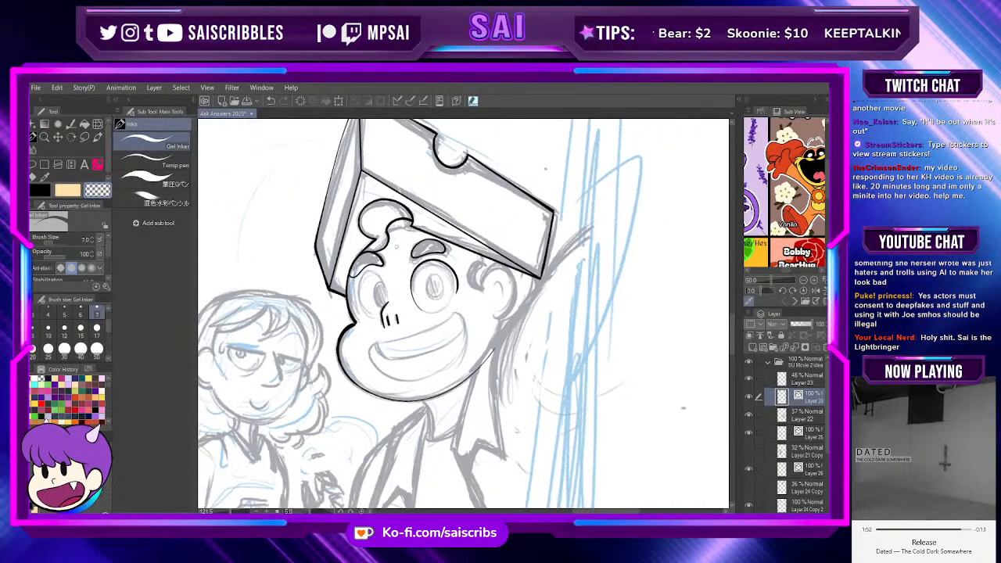
{"action": "scroll", "coordinate": [396, 248], "scroll_direction": "up", "scroll_amount": 1}
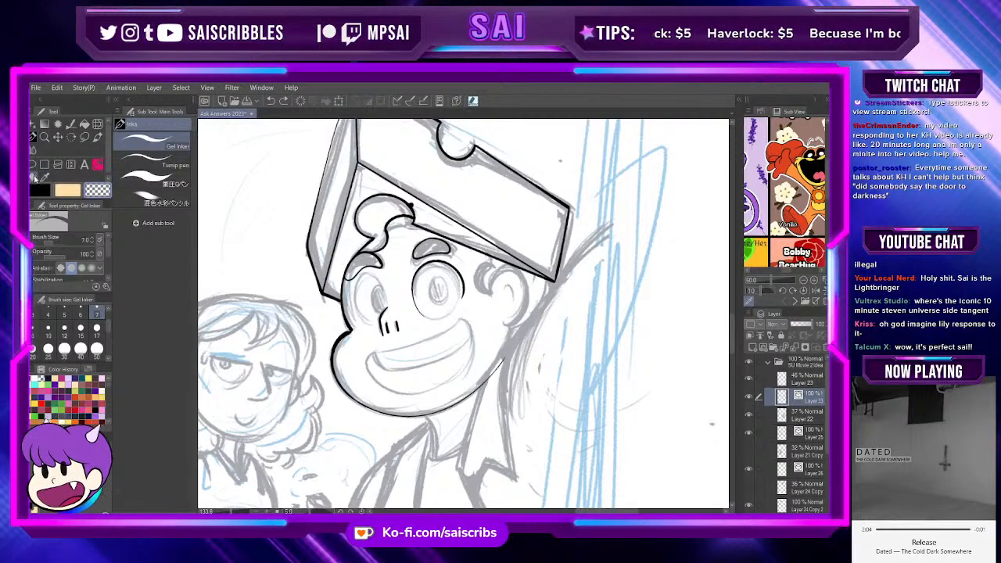
{"action": "left_click", "coordinate": [33, 177]}
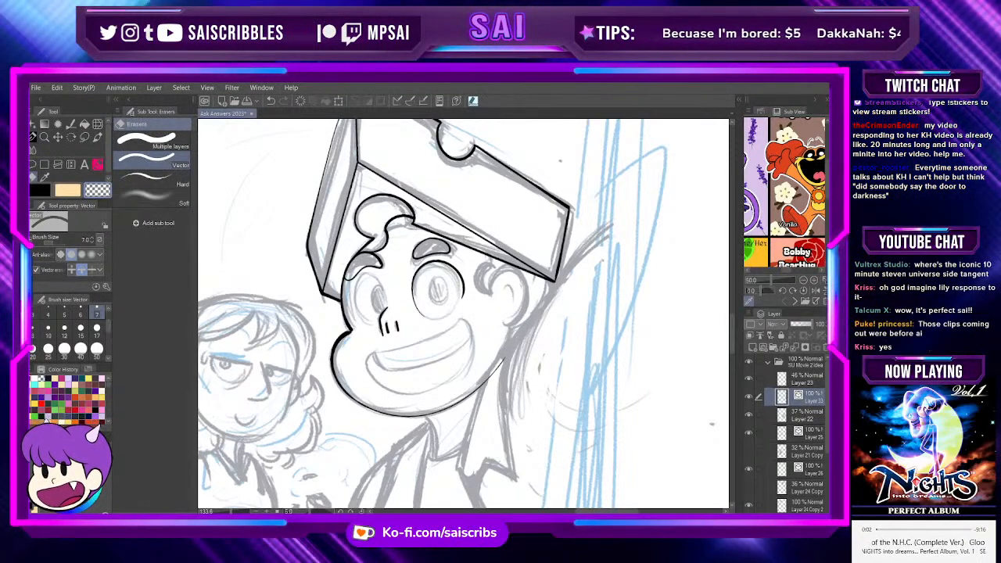
Step: Ink the boy's sideburn and ear with its inner fold using the Gel Inker at size 7, redrawing the ear's outer outline slightly wider
{"action": "left_click", "coordinate": [85, 166]}
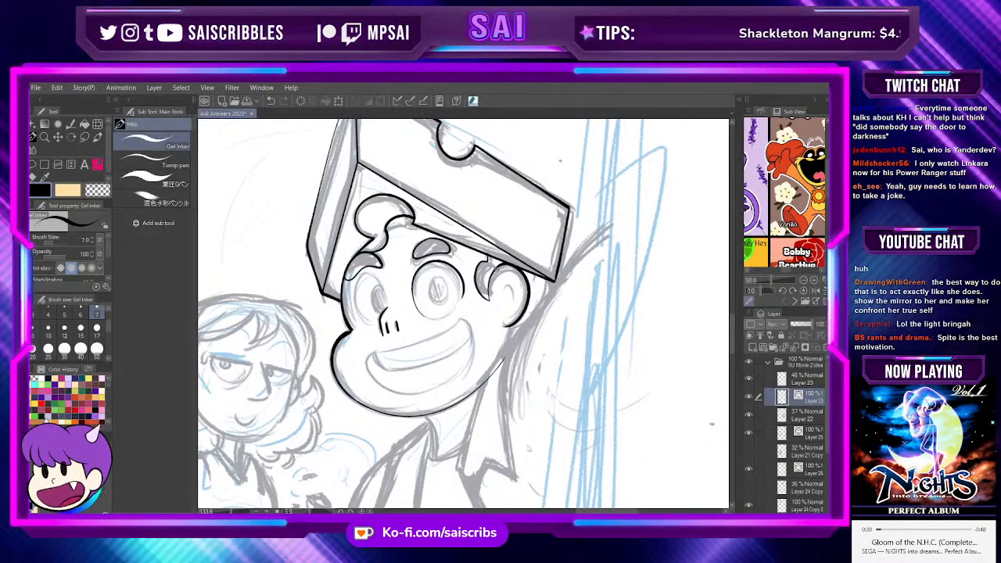
{"action": "key", "text": "ctrl+z"}
{"action": "key", "text": "ctrl+z"}
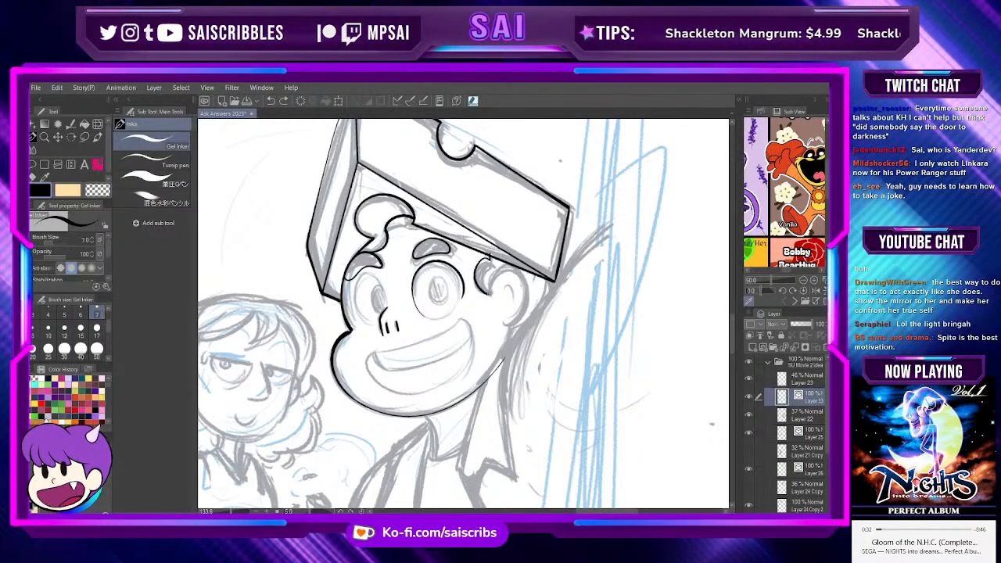
{"action": "mouse_move", "coordinate": [504, 267]}
{"action": "left_mouse_down"}
{"action": "mouse_move", "coordinate": [532, 280]}
{"action": "mouse_move", "coordinate": [532, 315]}
{"action": "mouse_move", "coordinate": [506, 336]}
{"action": "left_mouse_up"}
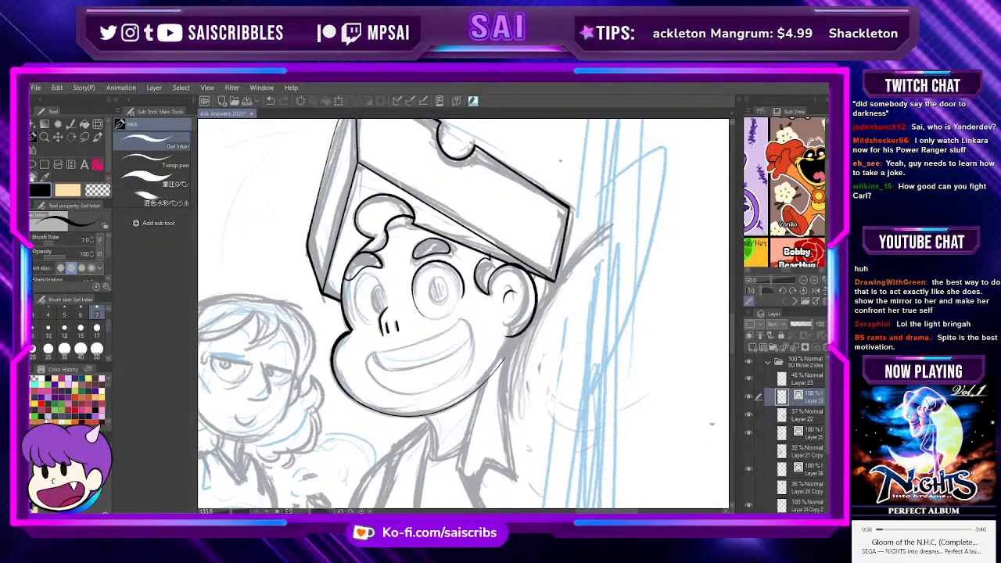
{"action": "key", "text": "e"}
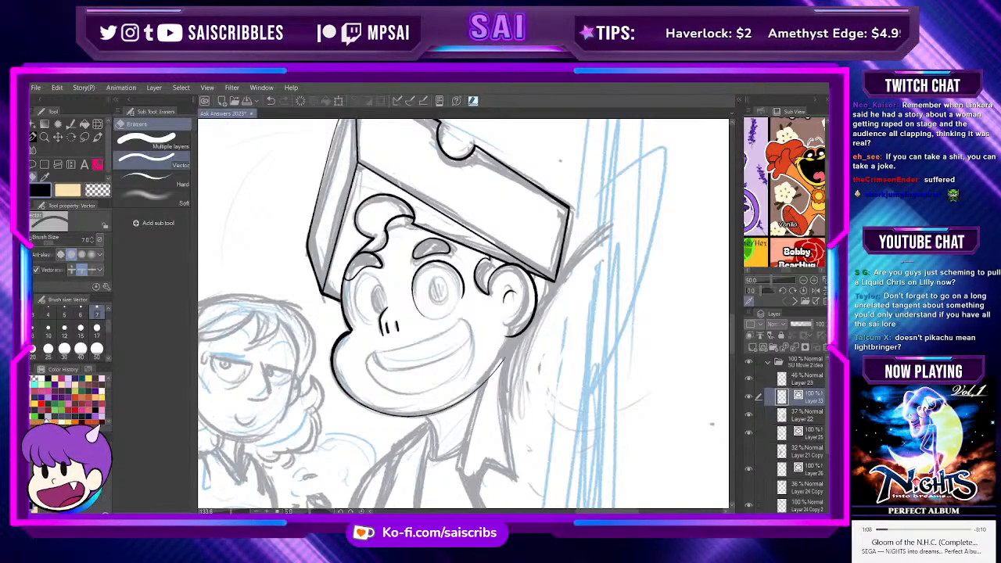
{"action": "scroll", "coordinate": [545, 192], "scroll_direction": "down", "scroll_amount": 3}
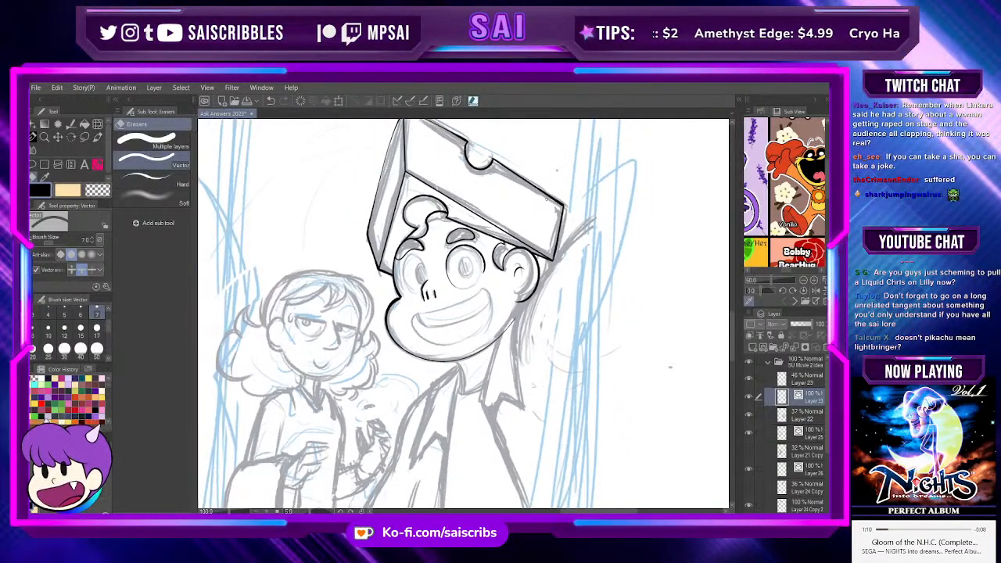
{"action": "scroll", "coordinate": [545, 192], "scroll_direction": "up", "scroll_amount": 2}
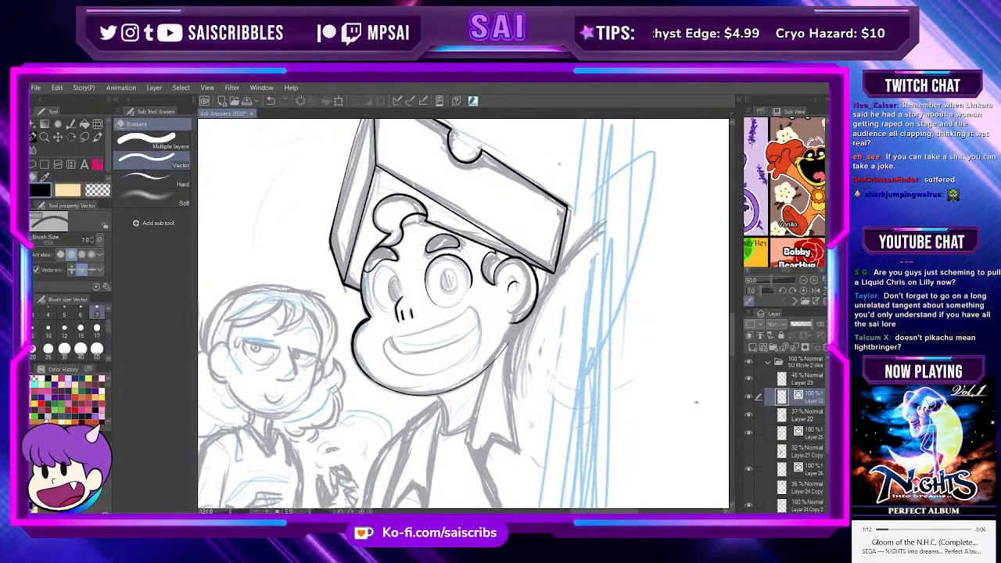
{"action": "scroll", "coordinate": [554, 191], "scroll_direction": "down", "scroll_amount": 3}
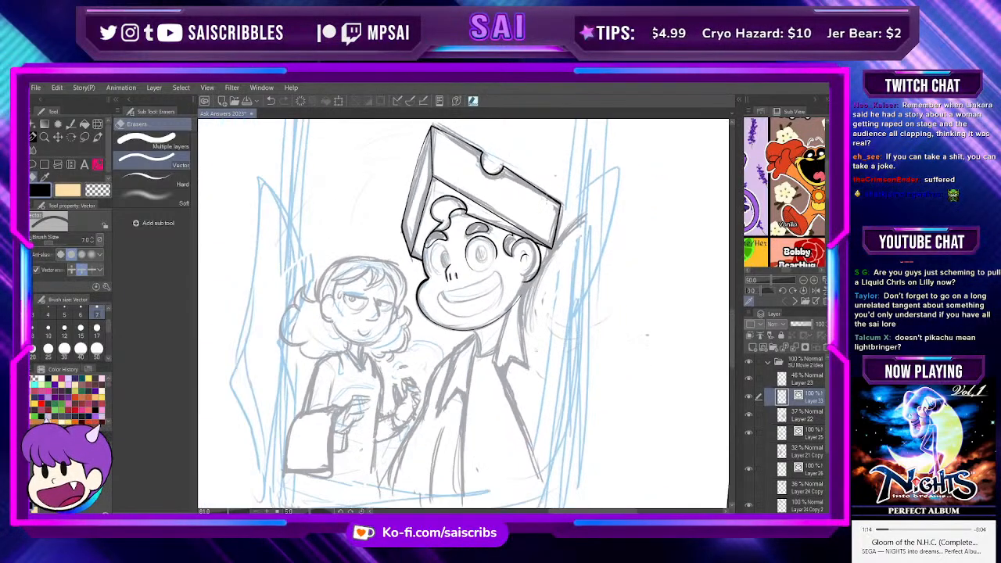
{"action": "scroll", "coordinate": [559, 190], "scroll_direction": "up", "scroll_amount": 2}
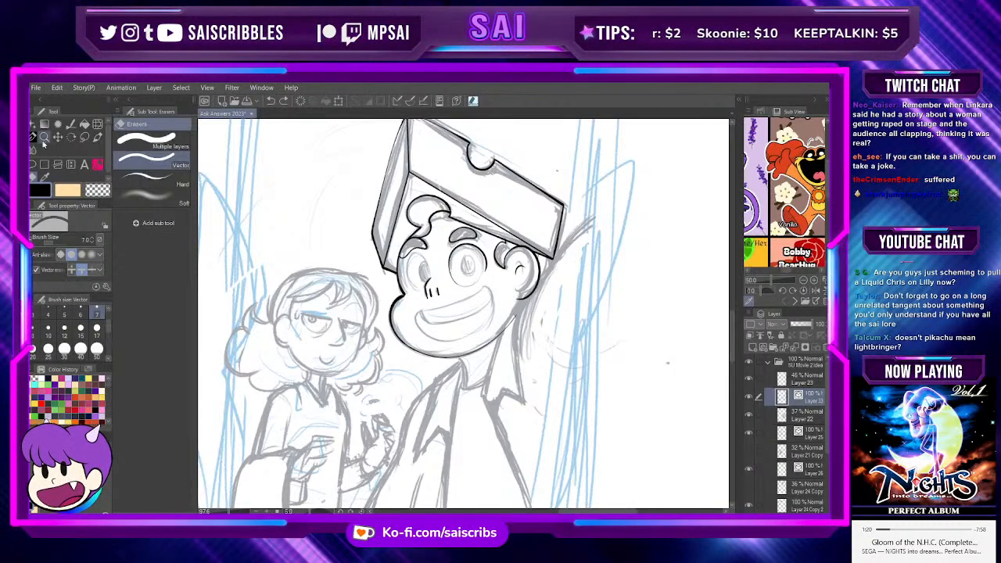
Step: Ink the line from the boy's nape down the outer side of his torso with the Gel Inker at size 7
{"action": "key", "text": "p"}
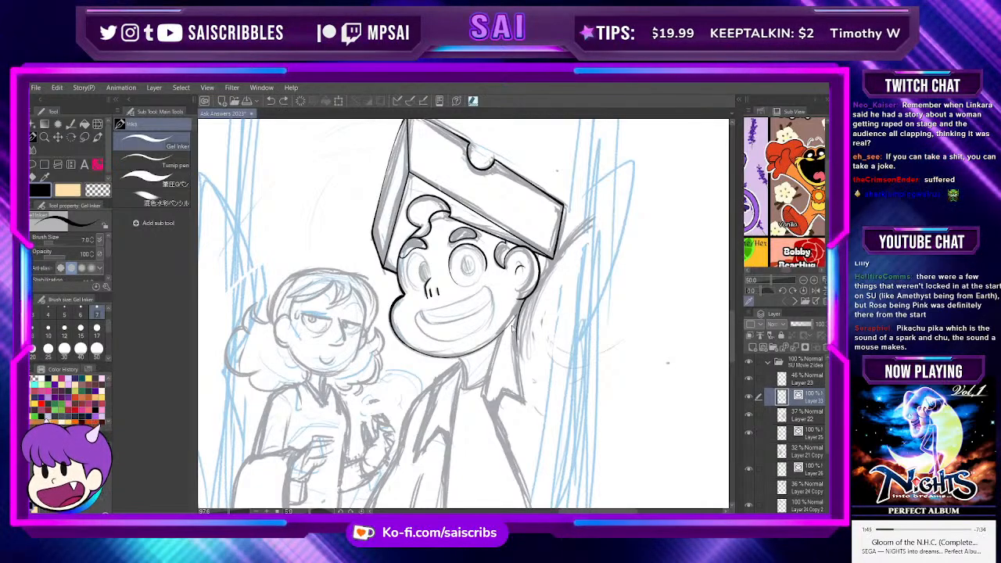
{"action": "left_click_drag", "start_coordinate": [490, 370], "coordinate": [487, 398]}
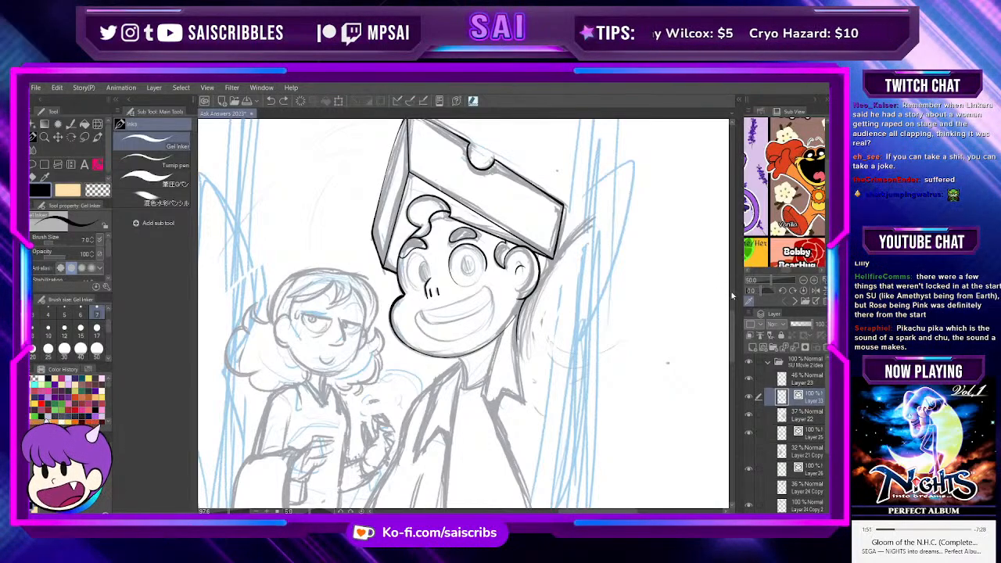
{"action": "scroll", "coordinate": [469, 313], "scroll_direction": "down", "scroll_amount": 3}
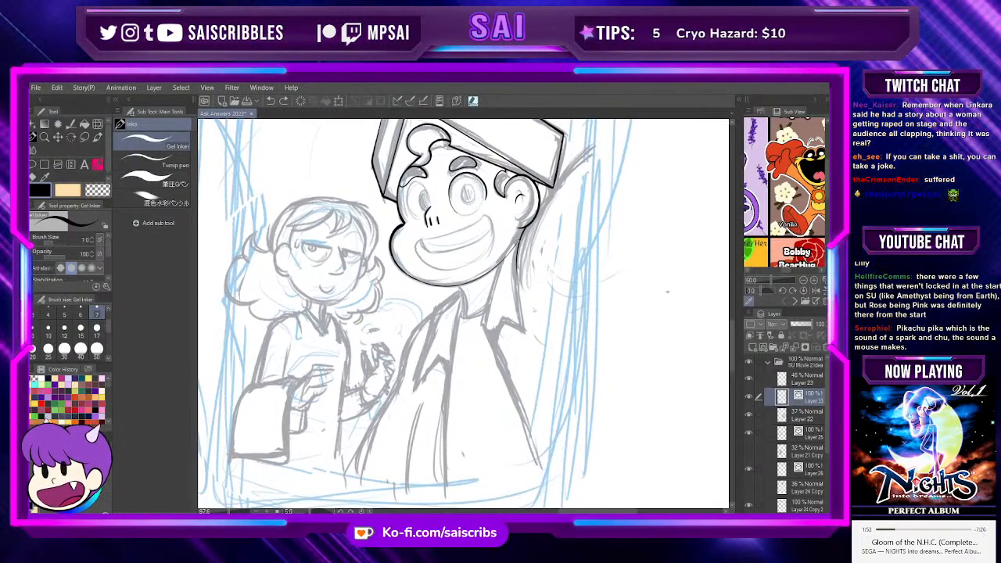
{"action": "mouse_move", "coordinate": [517, 241]}
{"action": "left_mouse_down"}
{"action": "mouse_move", "coordinate": [482, 315]}
{"action": "mouse_move", "coordinate": [537, 467]}
{"action": "left_mouse_up"}
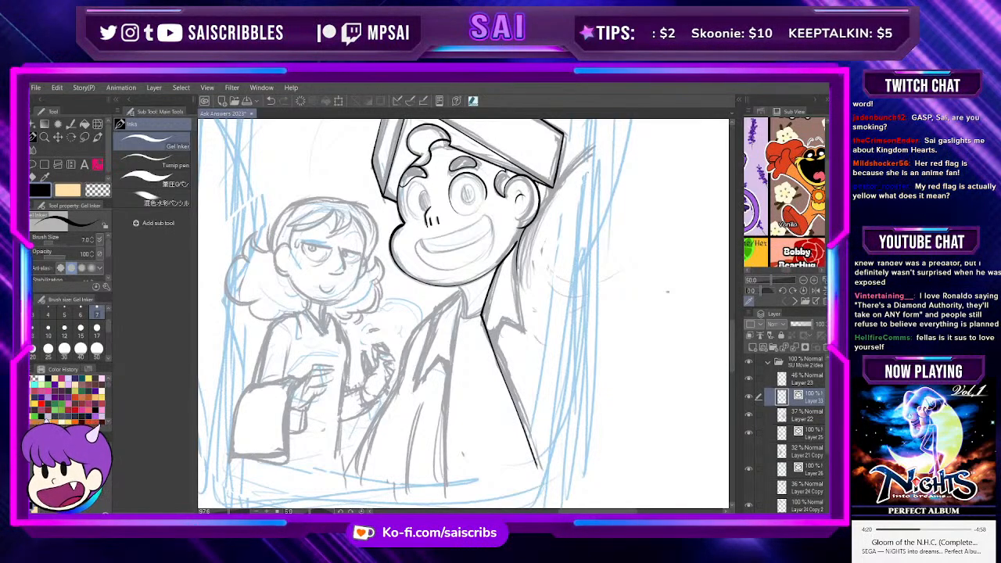
Step: Ink the boy's pointed collar and the jacket's lapel and front opening edge with the Gel Inker at size 7
{"action": "scroll", "coordinate": [552, 233], "scroll_direction": "down", "scroll_amount": 1}
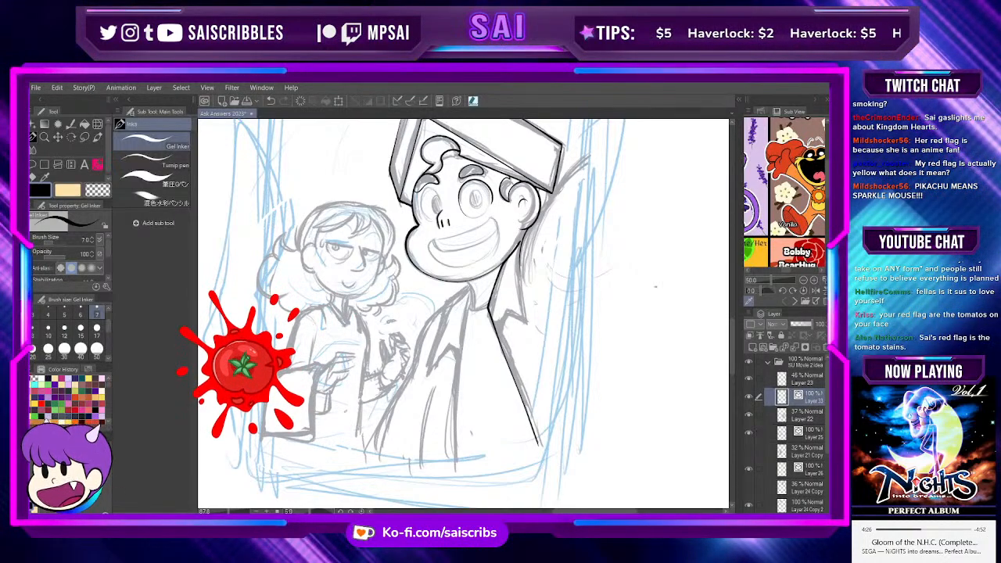
{"action": "scroll", "coordinate": [463, 312], "scroll_direction": "down", "scroll_amount": 1}
{"action": "scroll", "coordinate": [463, 313], "scroll_direction": "up", "scroll_amount": 1}
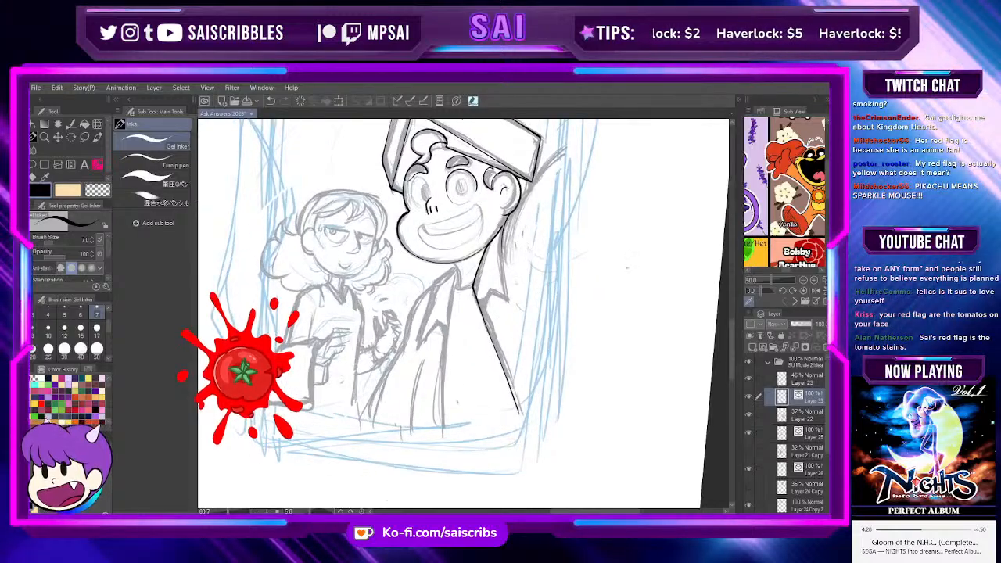
{"action": "scroll", "coordinate": [516, 194], "scroll_direction": "up", "scroll_amount": 1}
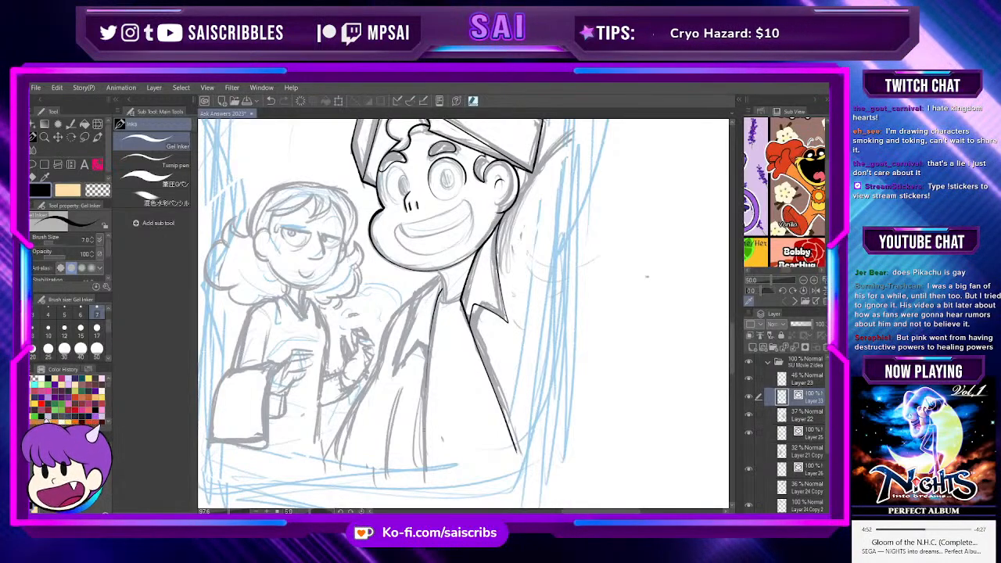
{"action": "left_click_drag", "start_coordinate": [439, 288], "coordinate": [418, 442]}
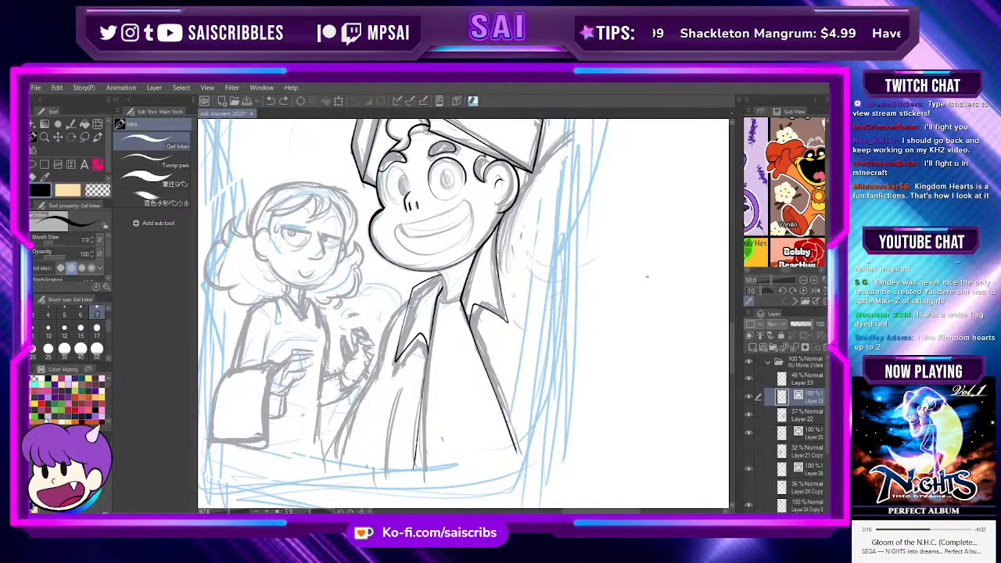
Step: Ink the boy's shirt neckline, shoulder and sleeve outline with its inner fold line, using the Gel Inker at size 7
{"action": "key", "text": "e"}
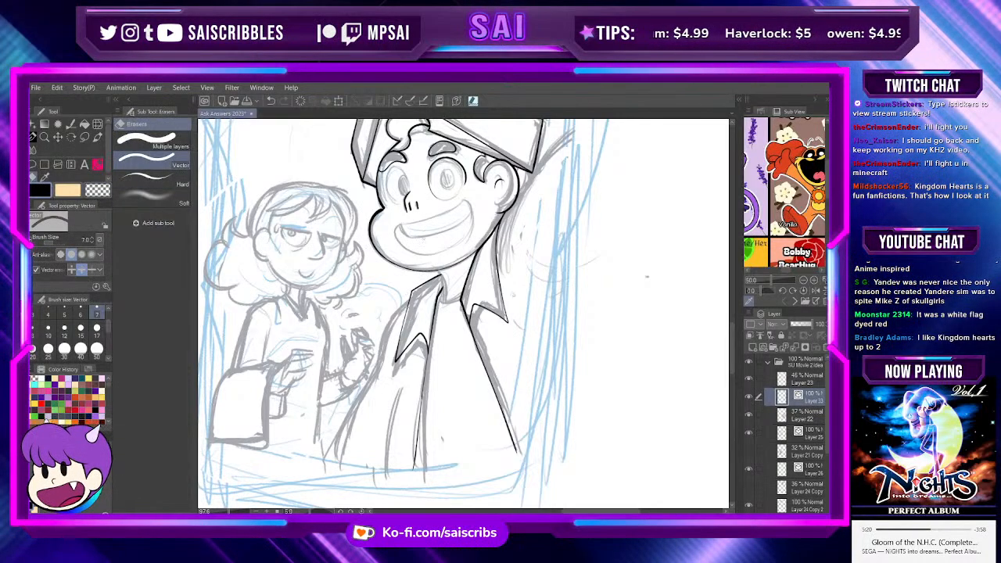
{"action": "key", "text": "p"}
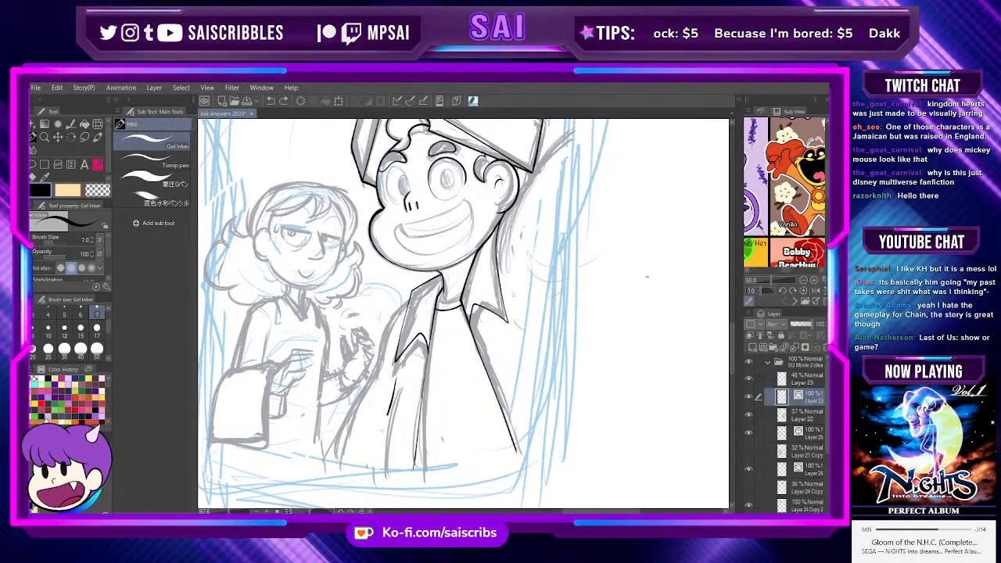
{"action": "left_click_drag", "start_coordinate": [389, 402], "coordinate": [374, 473]}
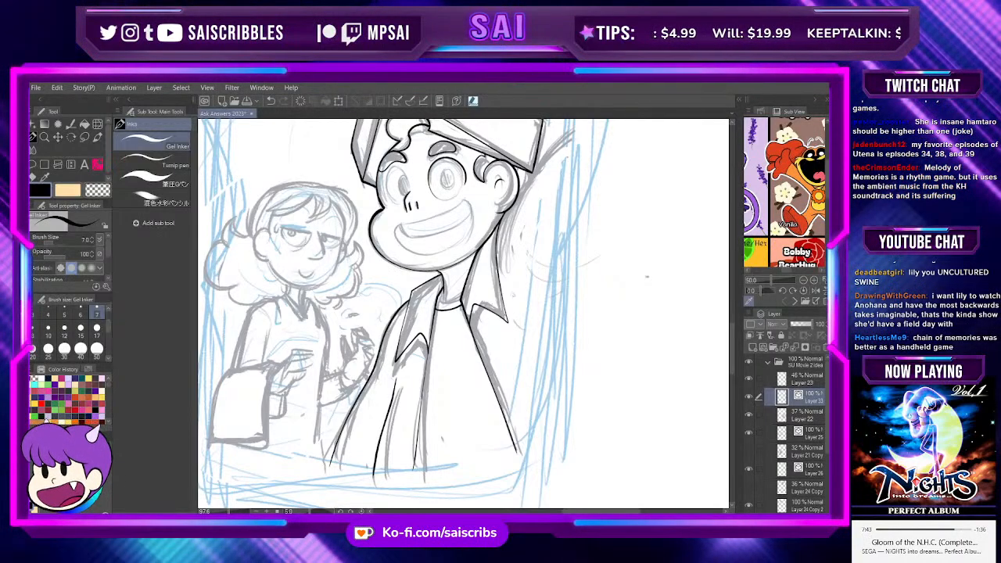
Step: Ink the curved outline of the raised arm behind the boy's head, from the cap corner down to its underside
{"action": "scroll", "coordinate": [451, 428], "scroll_direction": "down", "scroll_amount": 1}
{"action": "scroll", "coordinate": [450, 428], "scroll_direction": "down", "scroll_amount": 1}
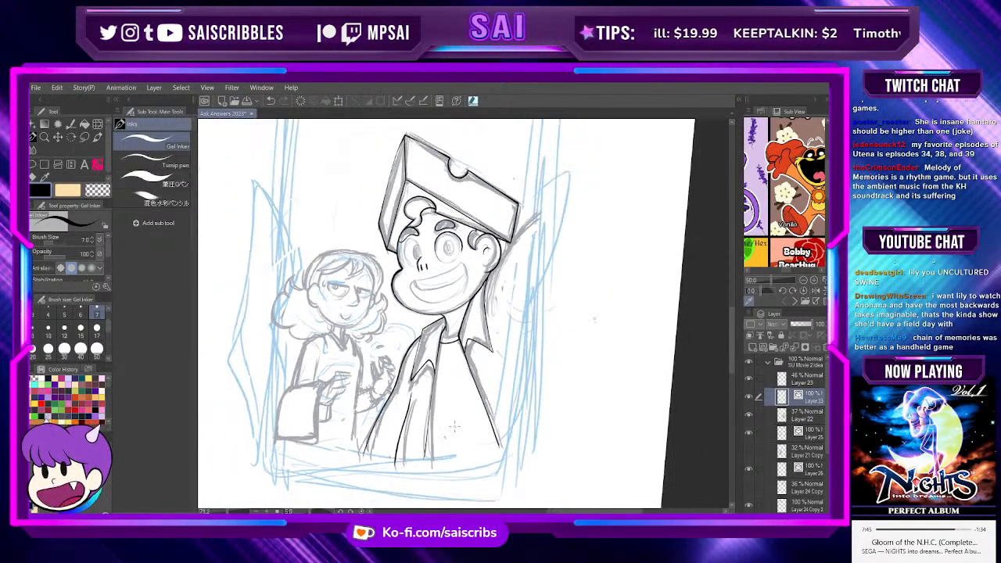
{"action": "scroll", "coordinate": [520, 370], "scroll_direction": "up", "scroll_amount": 2}
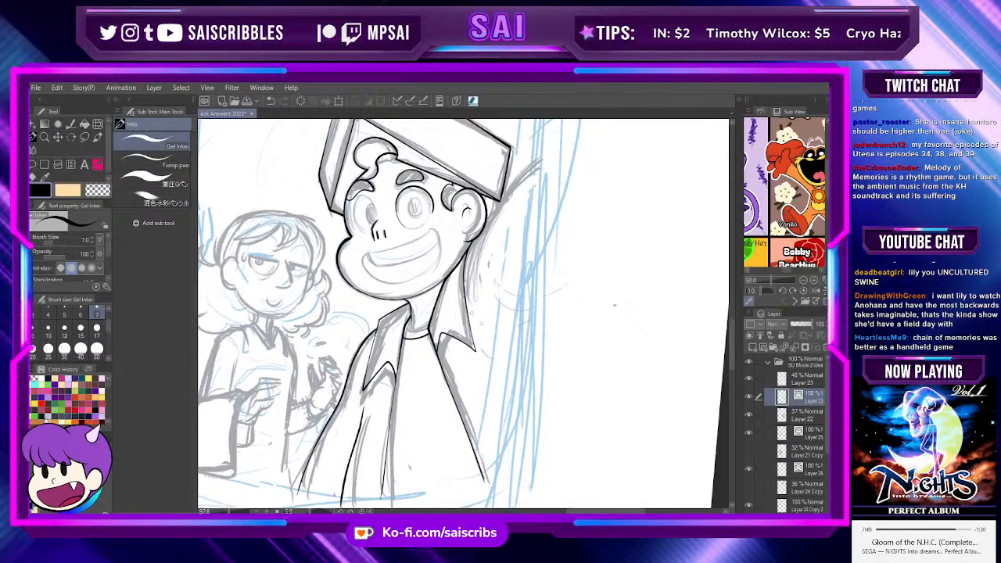
{"action": "left_click_drag", "start_coordinate": [474, 326], "coordinate": [516, 335]}
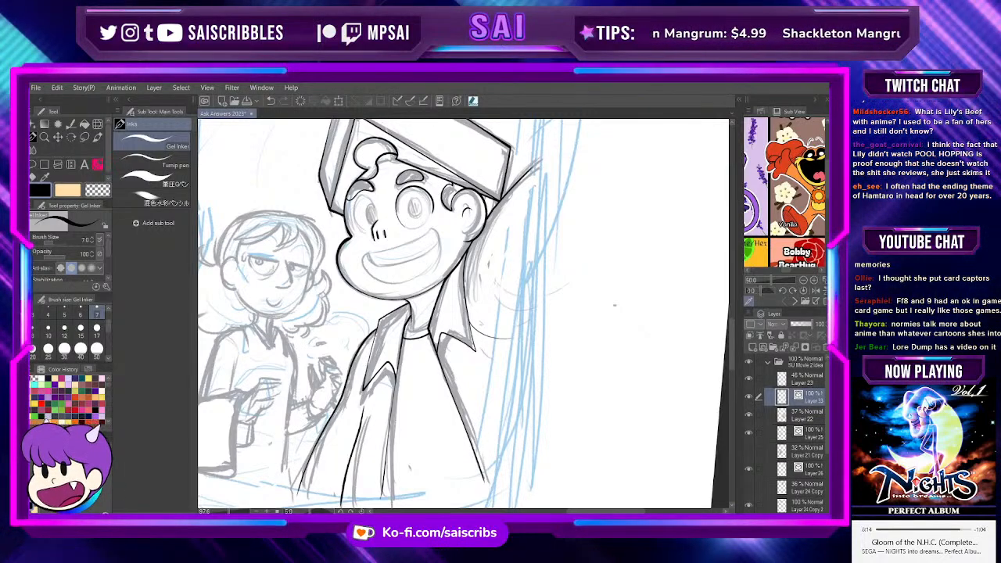
Step: Ink the outline of the boy's wide open smile with the Gel Inker at size 7
{"action": "key", "text": "ctrl+alt+0"}
{"action": "key", "text": "ctrl+0"}
{"action": "key", "text": "ctrl+alt+0"}
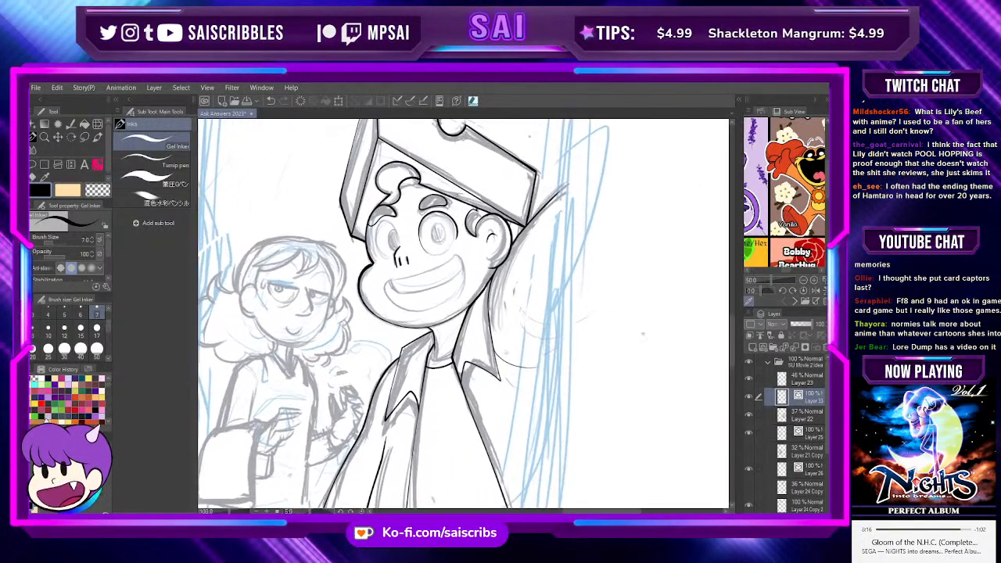
{"action": "scroll", "coordinate": [456, 192], "scroll_direction": "up", "scroll_amount": 3}
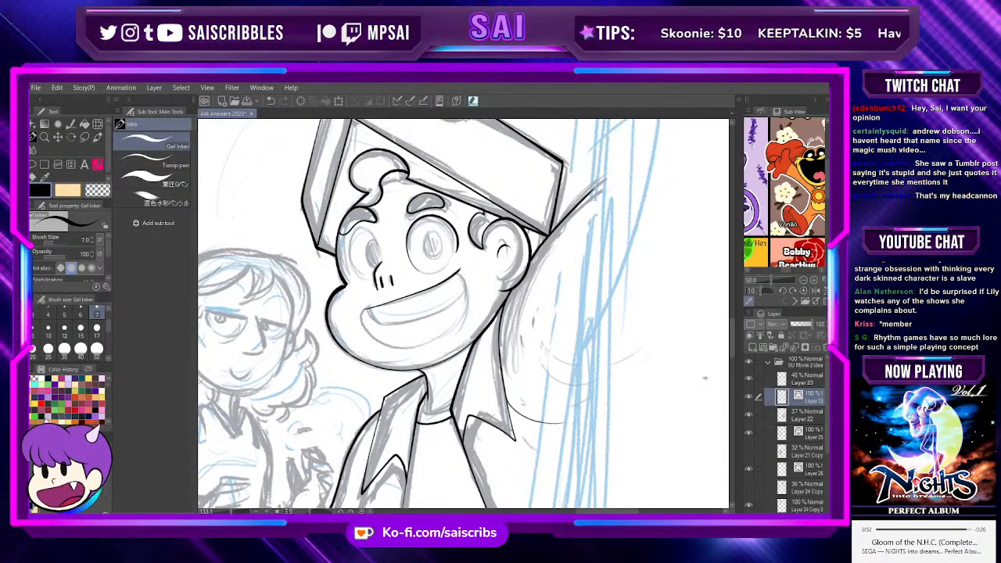
{"action": "left_click_drag", "start_coordinate": [374, 311], "coordinate": [461, 272]}
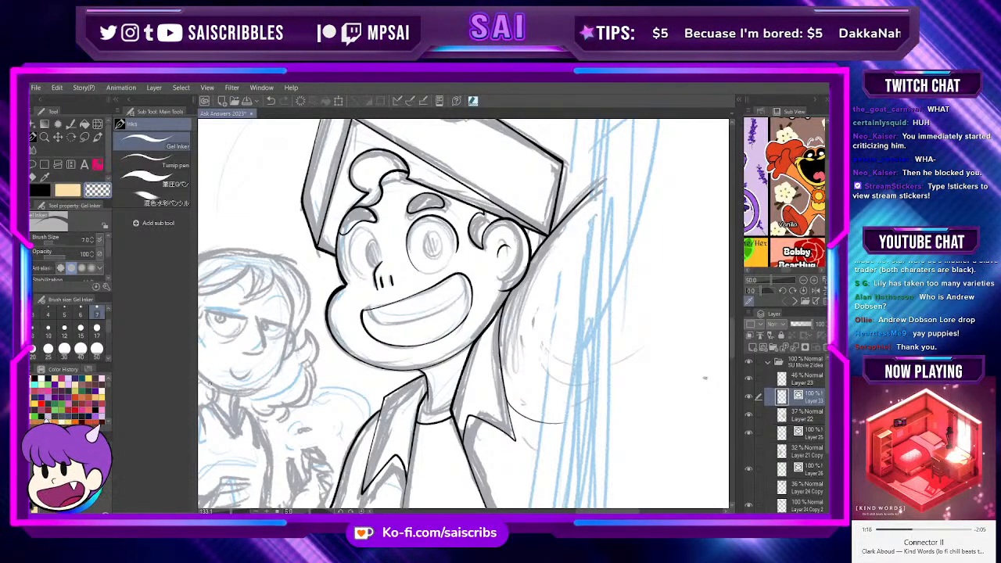
Step: Ink the lower teeth line and the tongue inside the boy's smile, cleaning up stray line ends
{"action": "scroll", "coordinate": [732, 336], "scroll_direction": "down", "scroll_amount": 3}
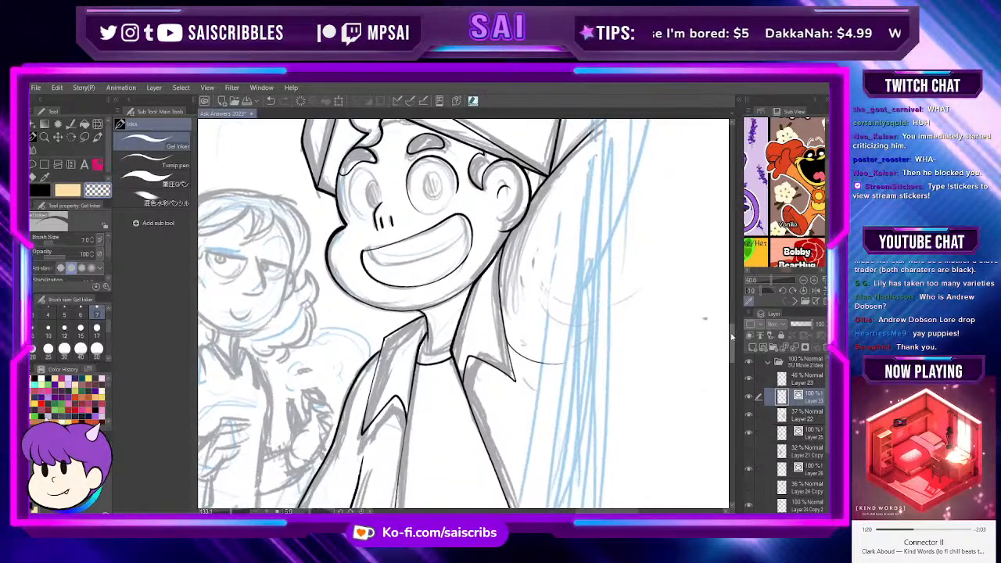
{"action": "scroll", "coordinate": [732, 336], "scroll_direction": "down", "scroll_amount": 1}
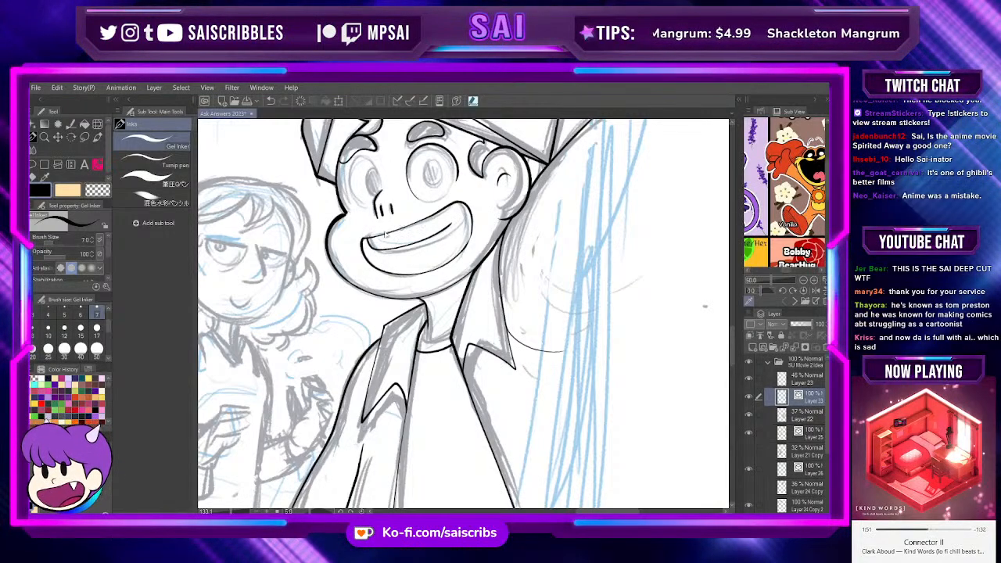
{"action": "key", "text": "ctrl+z"}
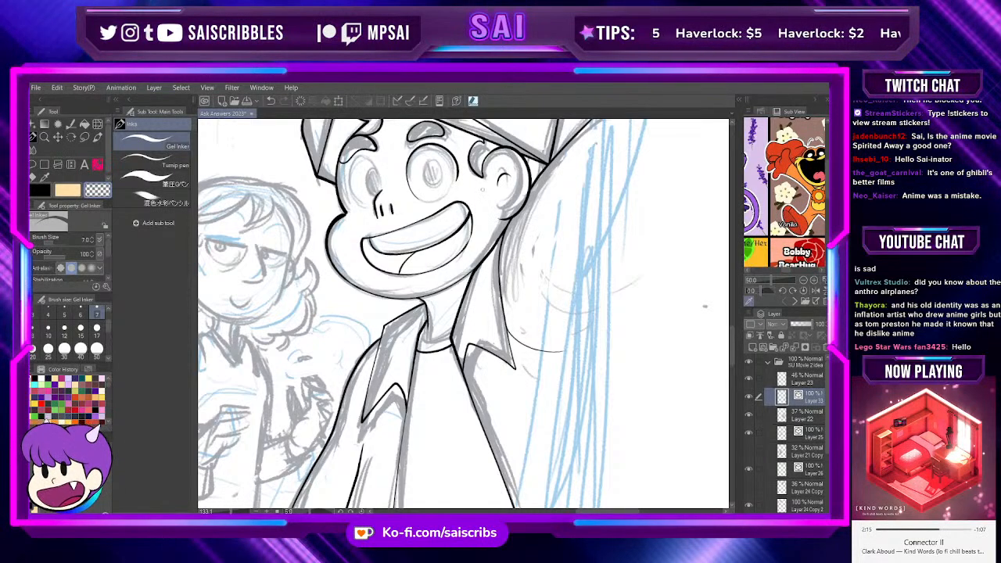
{"action": "left_click", "coordinate": [34, 165]}
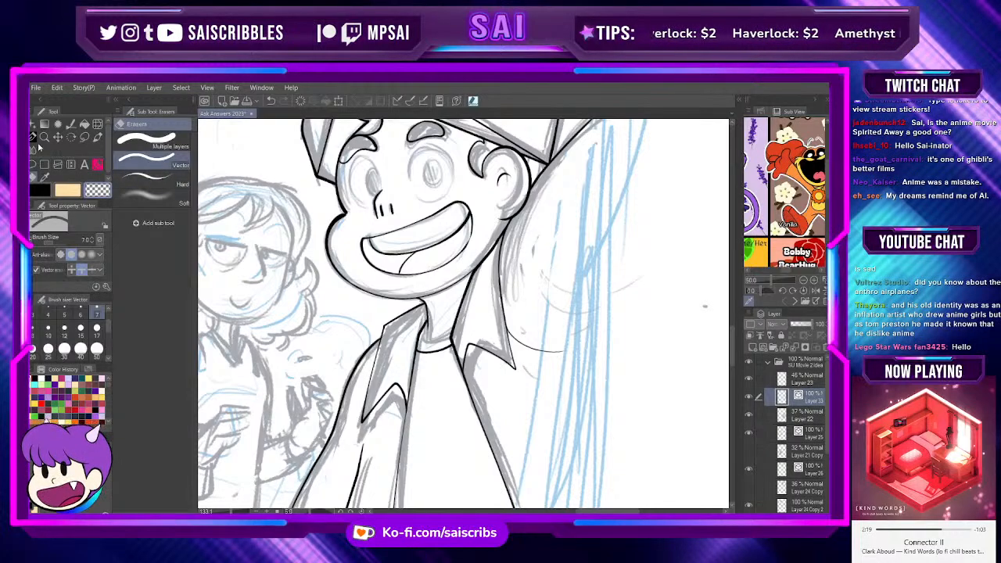
{"action": "key", "text": "p"}
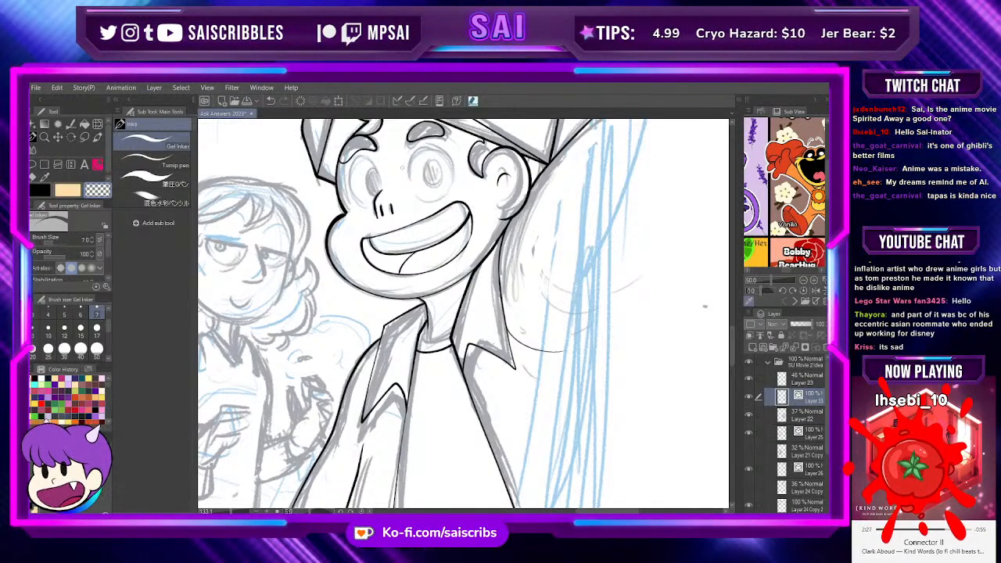
Step: Ink the round outline of the boy's larger eye with the Gel Inker at size 7, redrawing its curve until it closes
{"action": "scroll", "coordinate": [402, 167], "scroll_direction": "up", "scroll_amount": 1}
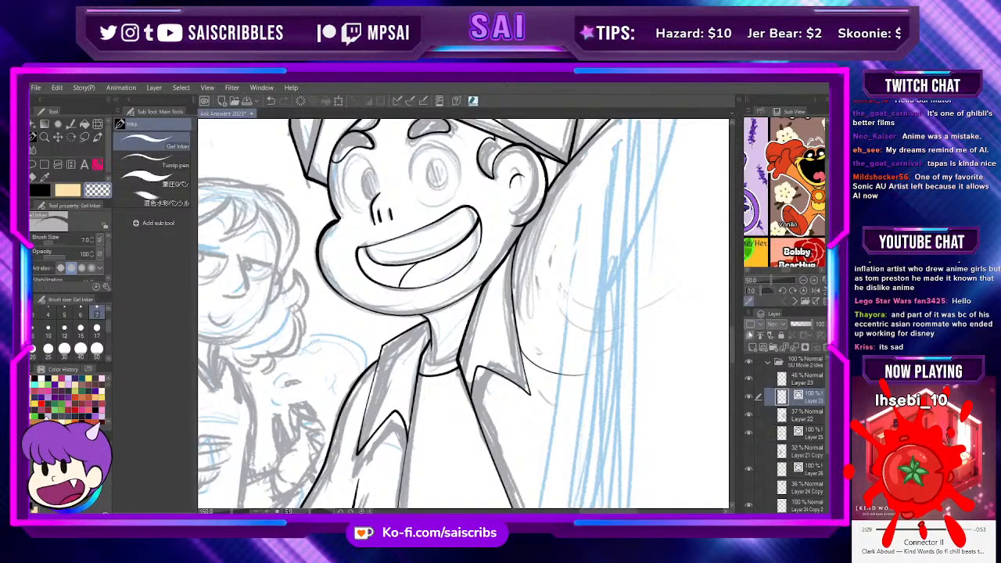
{"action": "left_click_drag", "start_coordinate": [733, 349], "coordinate": [732, 340]}
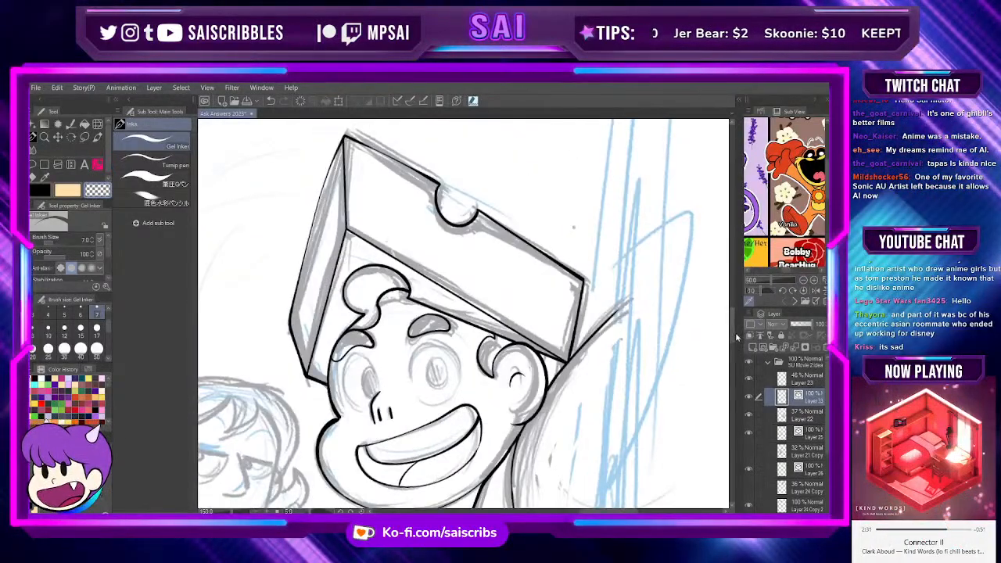
{"action": "scroll", "coordinate": [732, 340], "scroll_direction": "down", "scroll_amount": 2}
{"action": "scroll", "coordinate": [401, 234], "scroll_direction": "up", "scroll_amount": 2}
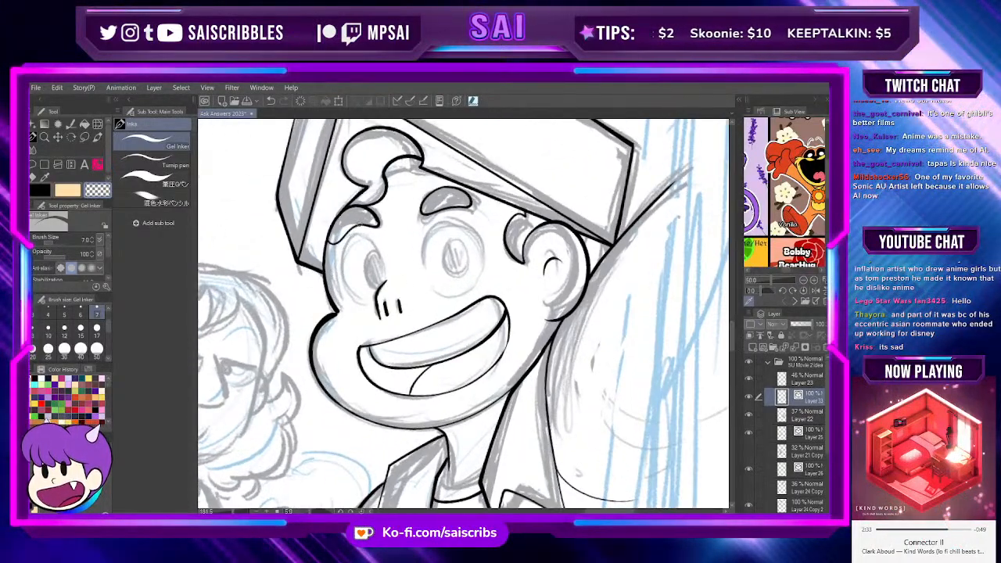
{"action": "scroll", "coordinate": [402, 237], "scroll_direction": "up", "scroll_amount": 1}
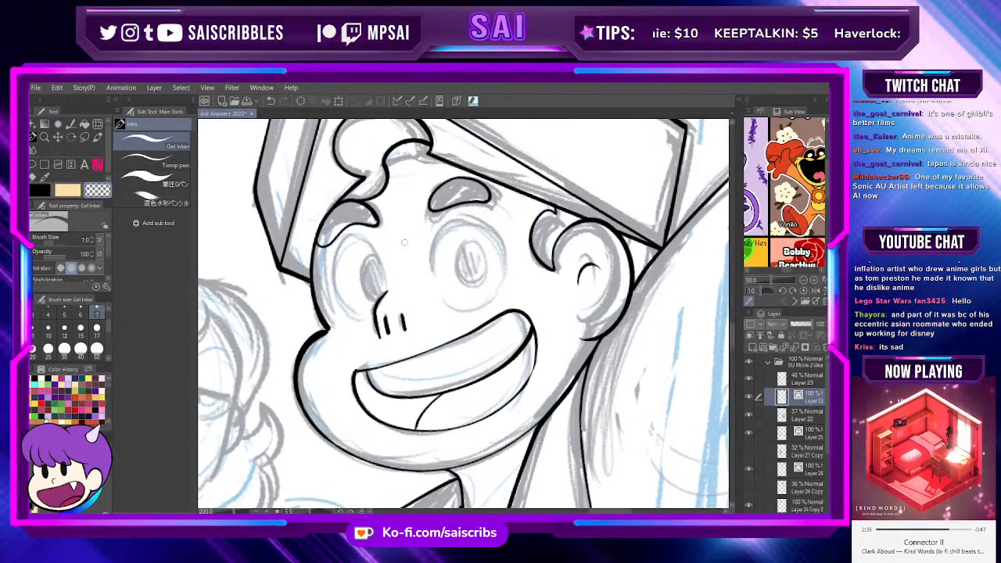
{"action": "scroll", "coordinate": [404, 246], "scroll_direction": "up", "scroll_amount": 1}
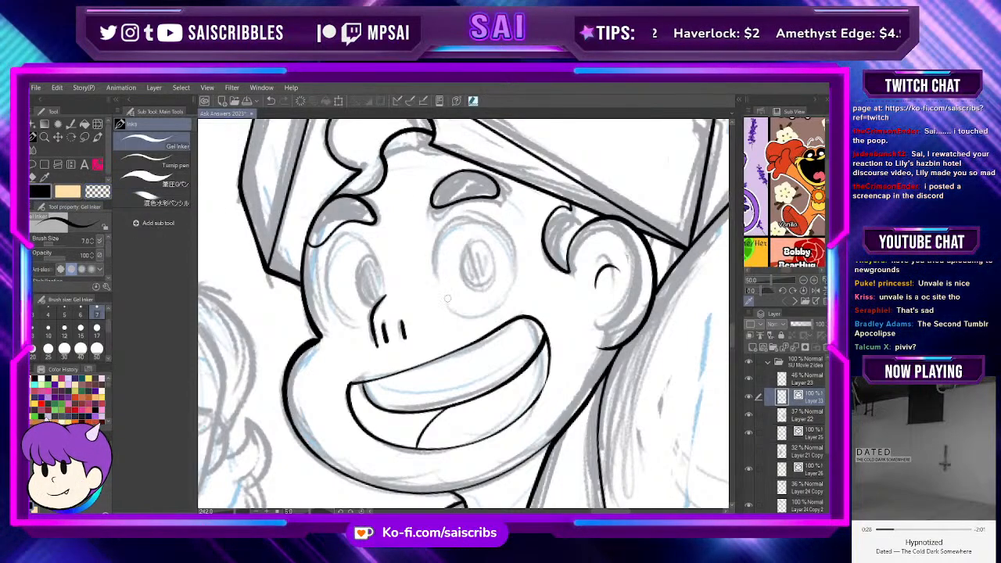
{"action": "left_click_drag", "start_coordinate": [470, 216], "coordinate": [513, 252]}
{"action": "key", "text": "ctrl+z"}
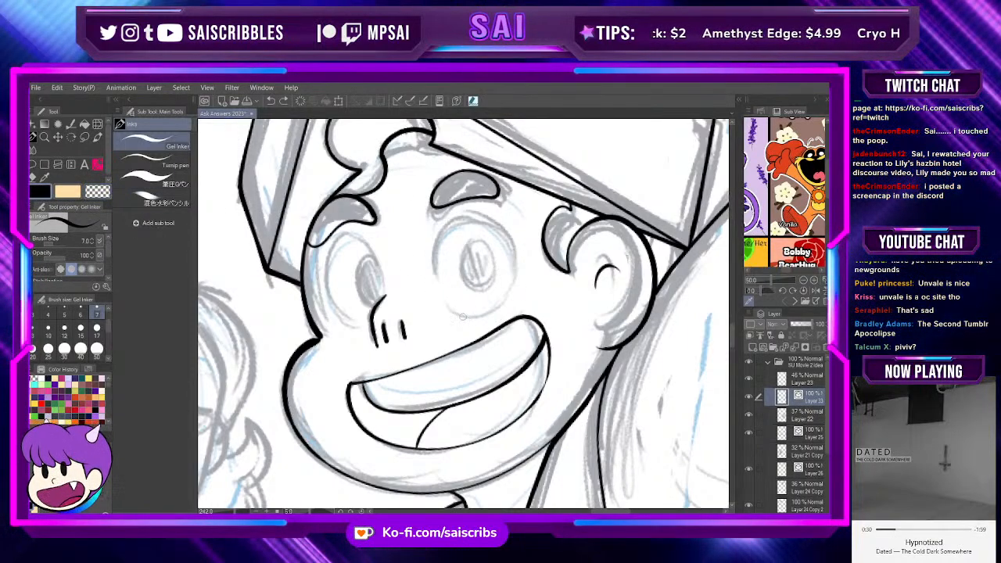
{"action": "mouse_move", "coordinate": [461, 315]}
{"action": "left_mouse_down"}
{"action": "mouse_move", "coordinate": [460, 219]}
{"action": "mouse_move", "coordinate": [517, 278]}
{"action": "left_mouse_up"}
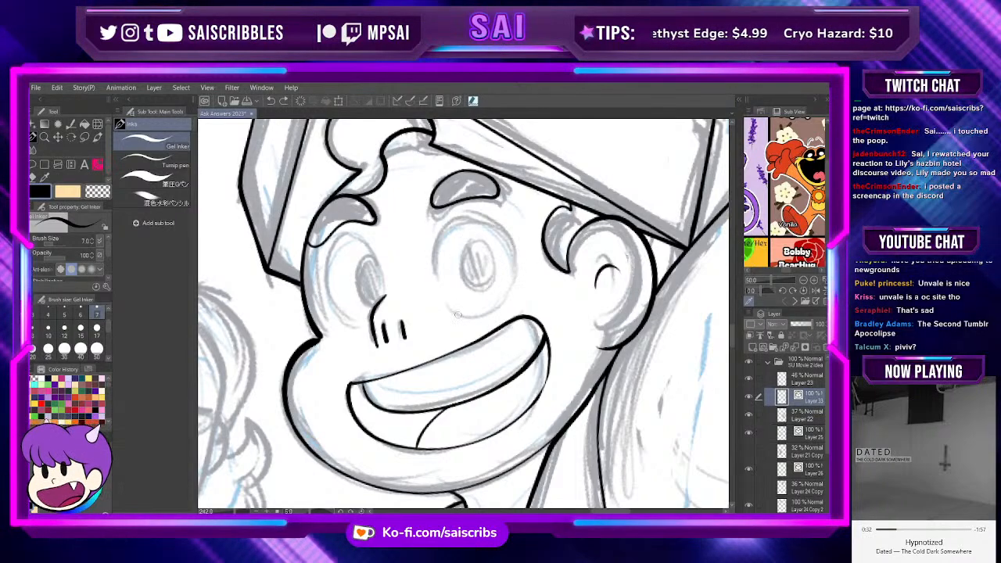
{"action": "mouse_move", "coordinate": [432, 256]}
{"action": "left_mouse_down"}
{"action": "mouse_move", "coordinate": [519, 274]}
{"action": "mouse_move", "coordinate": [429, 274]}
{"action": "mouse_move", "coordinate": [516, 245]}
{"action": "mouse_move", "coordinate": [519, 274]}
{"action": "left_mouse_up"}
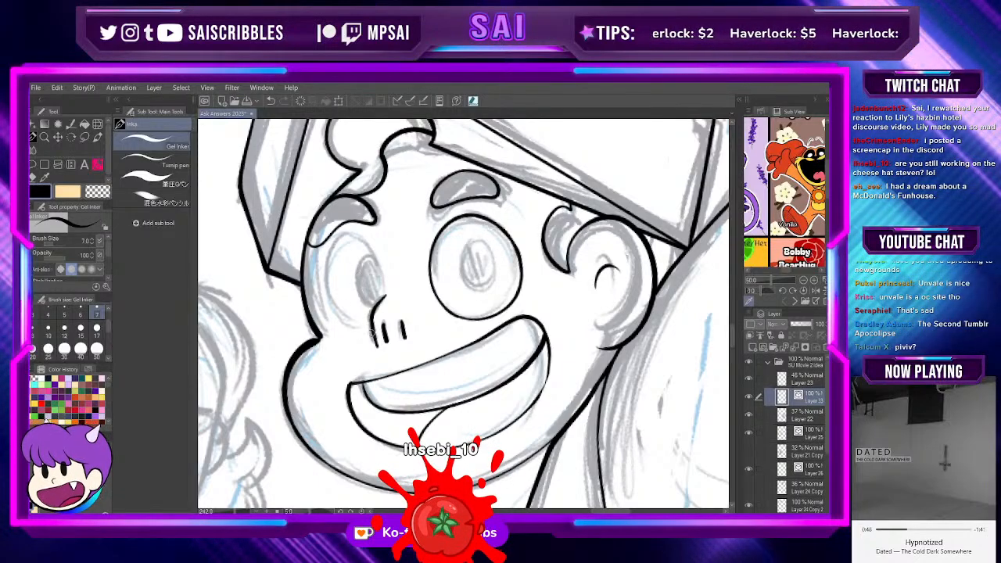
Step: Ink the oval outline of the boy's smaller eye beside the nose with the Gel Inker at size 7
{"action": "left_click_drag", "start_coordinate": [349, 330], "coordinate": [378, 338]}
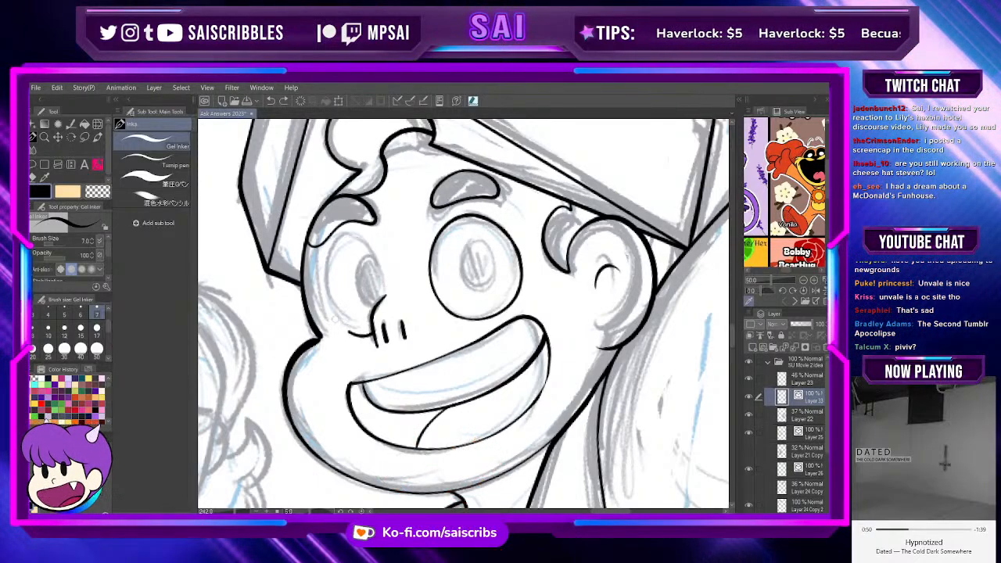
{"action": "left_click_drag", "start_coordinate": [326, 269], "coordinate": [356, 237]}
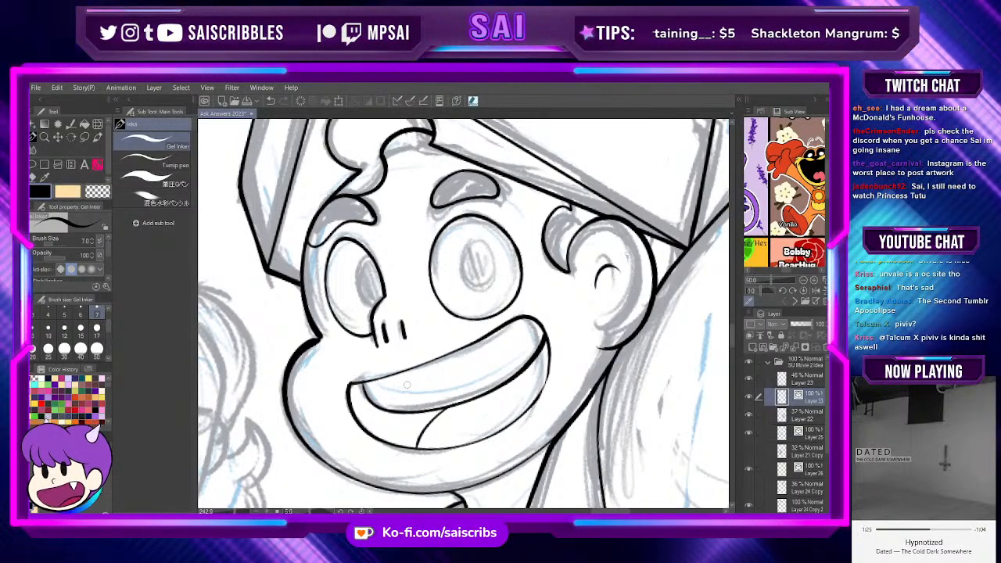
{"action": "scroll", "coordinate": [407, 385], "scroll_direction": "down", "scroll_amount": 1}
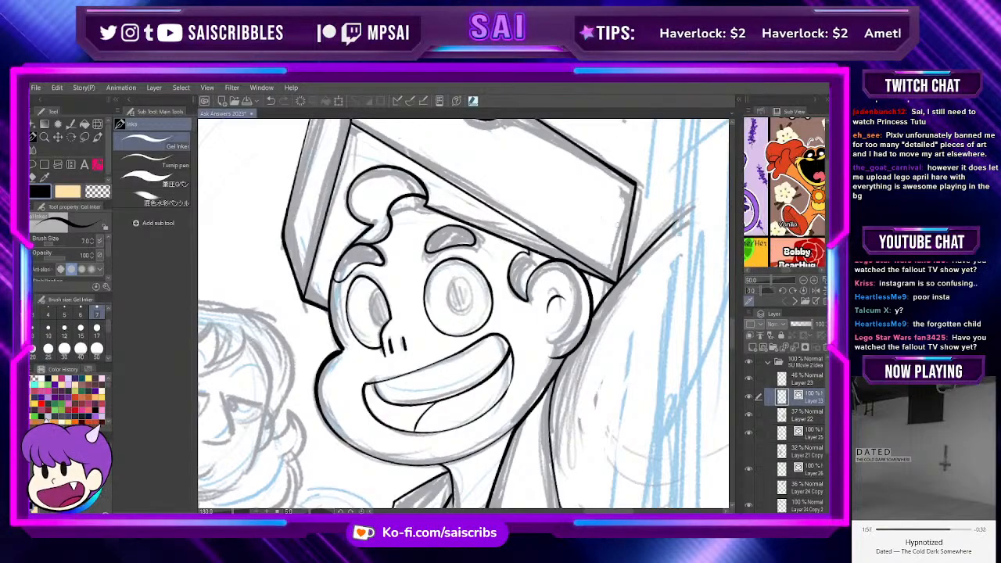
{"action": "scroll", "coordinate": [623, 276], "scroll_direction": "down", "scroll_amount": 2}
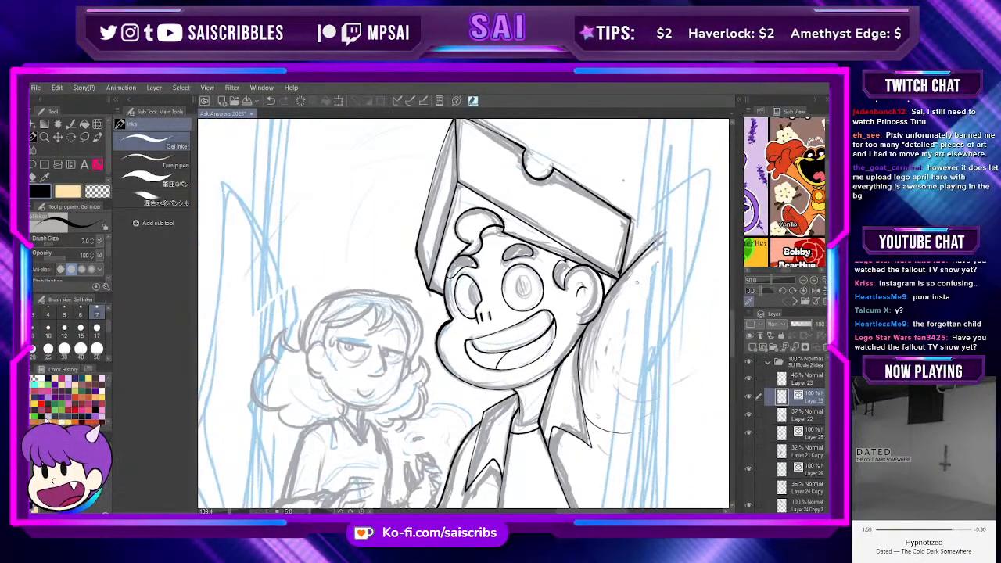
{"action": "scroll", "coordinate": [626, 273], "scroll_direction": "up", "scroll_amount": 1}
{"action": "scroll", "coordinate": [625, 274], "scroll_direction": "down", "scroll_amount": 3}
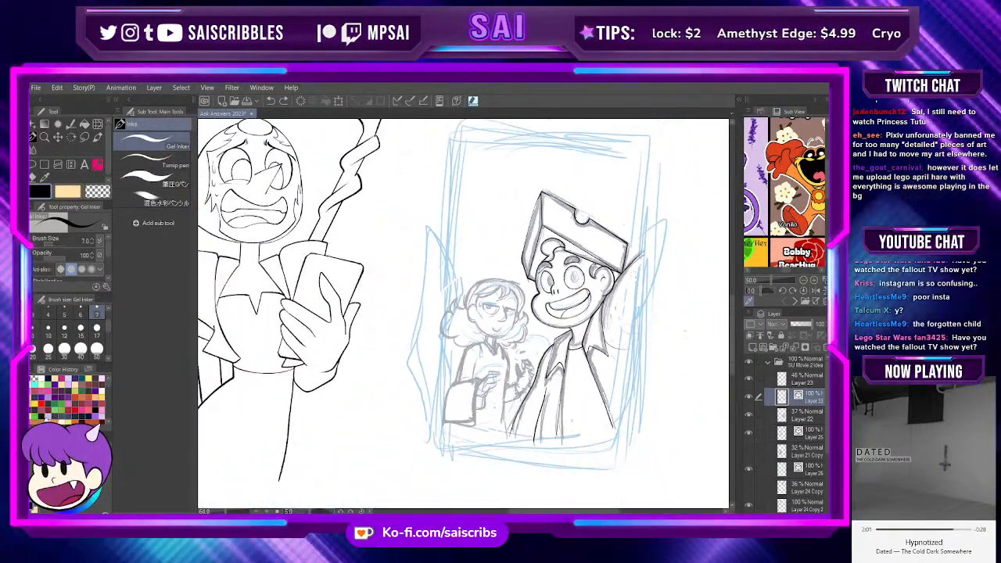
Step: Ink the small pupils inside both of the boy's eyes with the Gel Inker at size 7
{"action": "scroll", "coordinate": [634, 281], "scroll_direction": "up", "scroll_amount": 5}
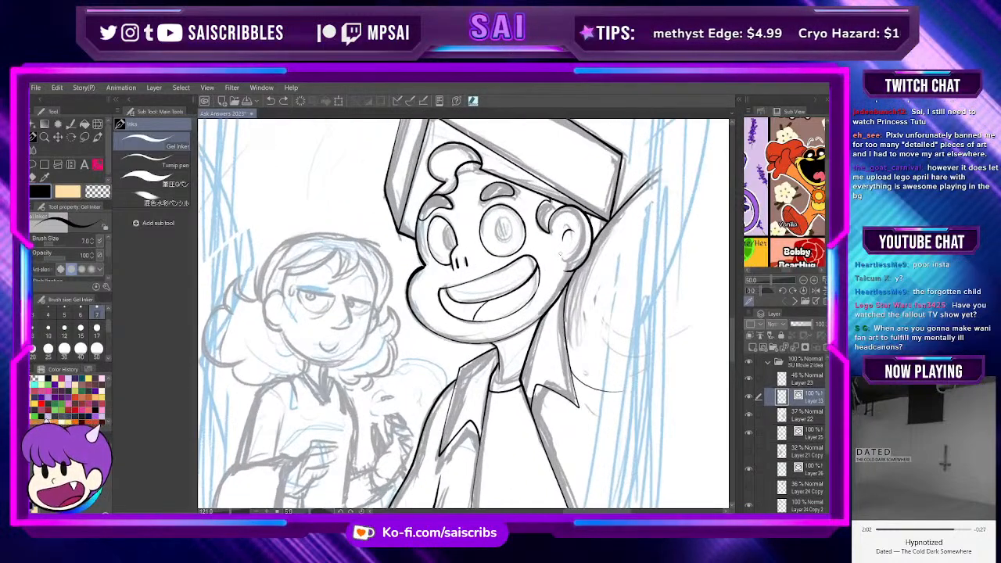
{"action": "scroll", "coordinate": [579, 258], "scroll_direction": "up", "scroll_amount": 1}
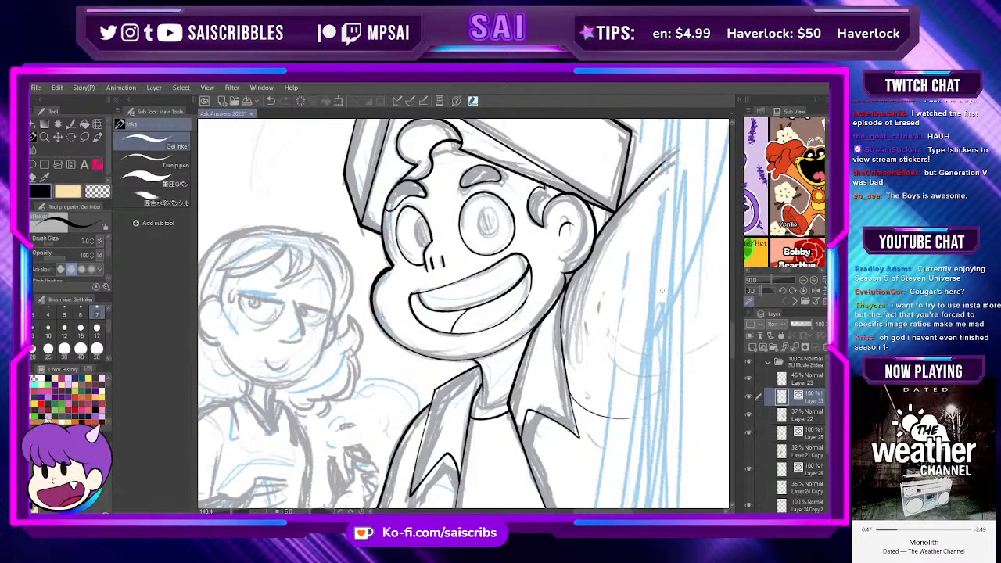
{"action": "scroll", "coordinate": [661, 291], "scroll_direction": "down", "scroll_amount": 5}
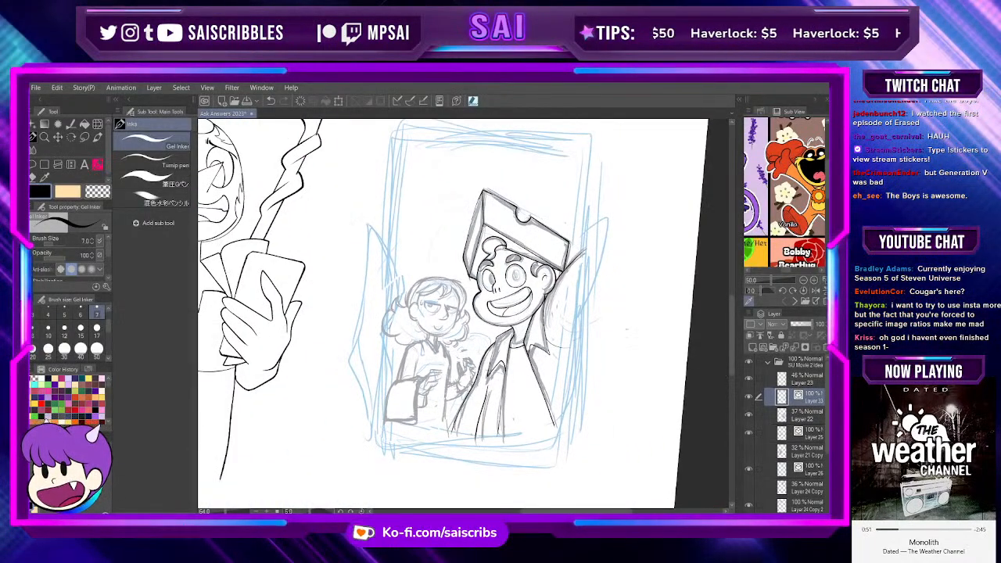
{"action": "scroll", "coordinate": [626, 330], "scroll_direction": "up", "scroll_amount": 2}
{"action": "scroll", "coordinate": [658, 319], "scroll_direction": "down", "scroll_amount": 4}
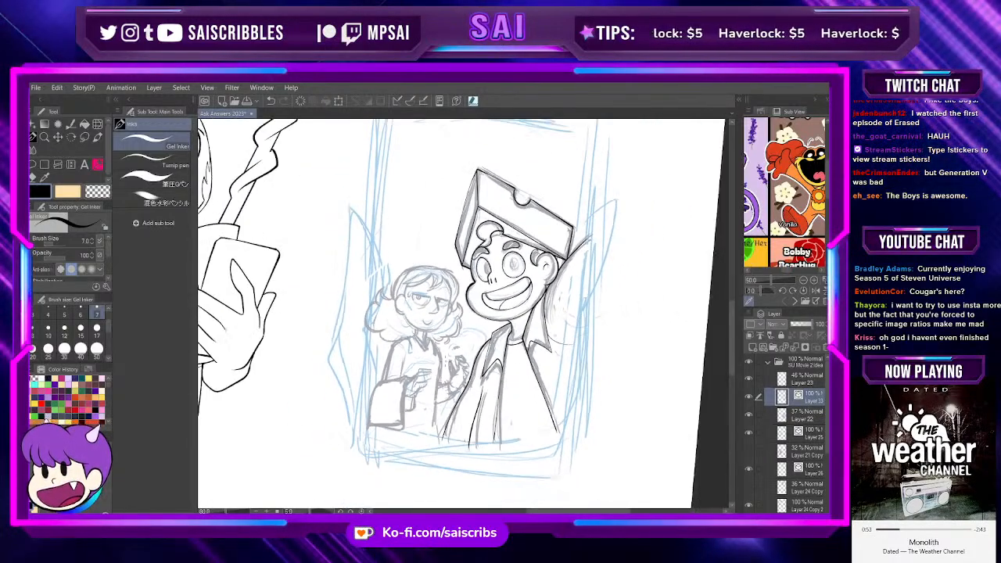
{"action": "scroll", "coordinate": [469, 281], "scroll_direction": "up", "scroll_amount": 5}
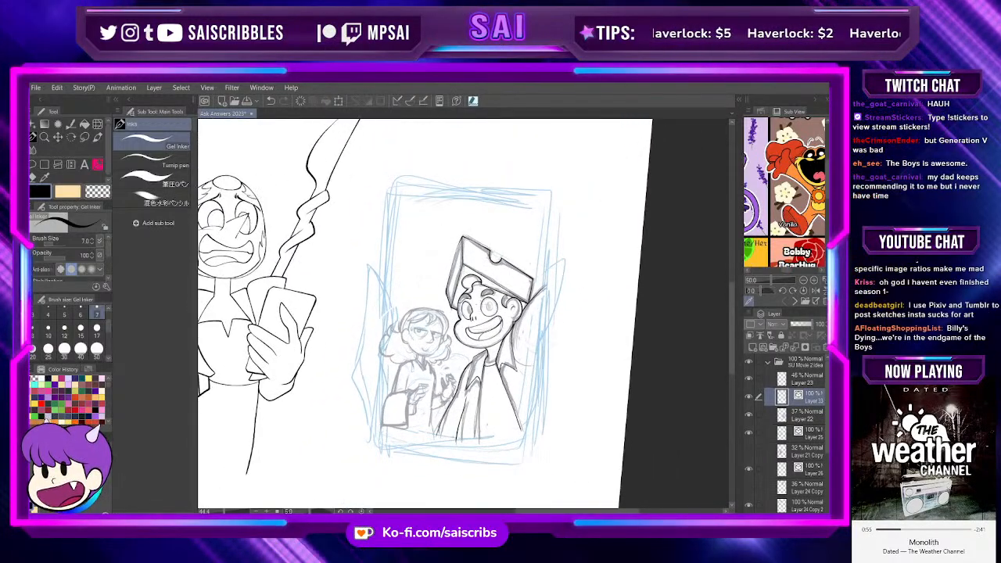
{"action": "scroll", "coordinate": [484, 328], "scroll_direction": "up", "scroll_amount": 3}
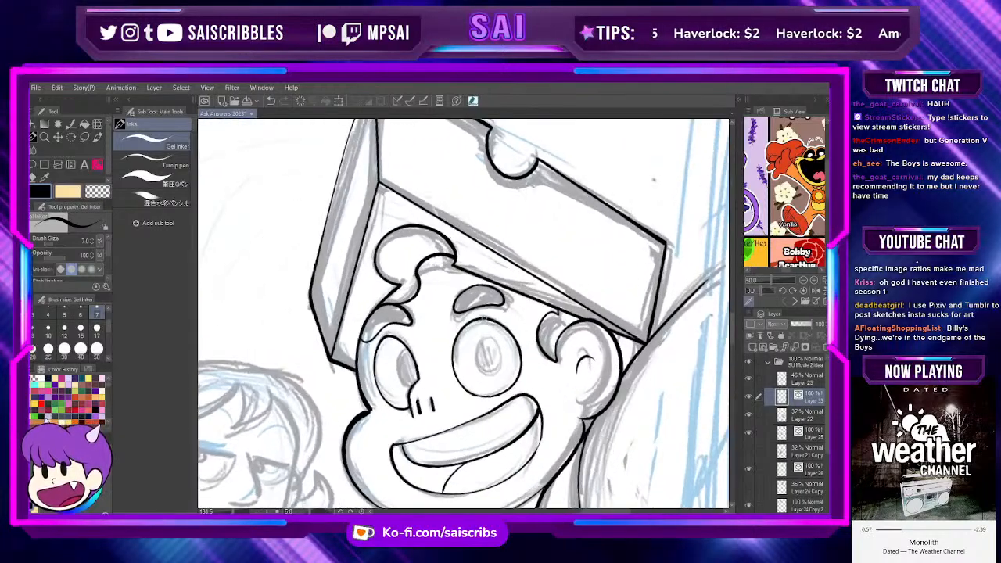
{"action": "scroll", "coordinate": [438, 404], "scroll_direction": "up", "scroll_amount": 2}
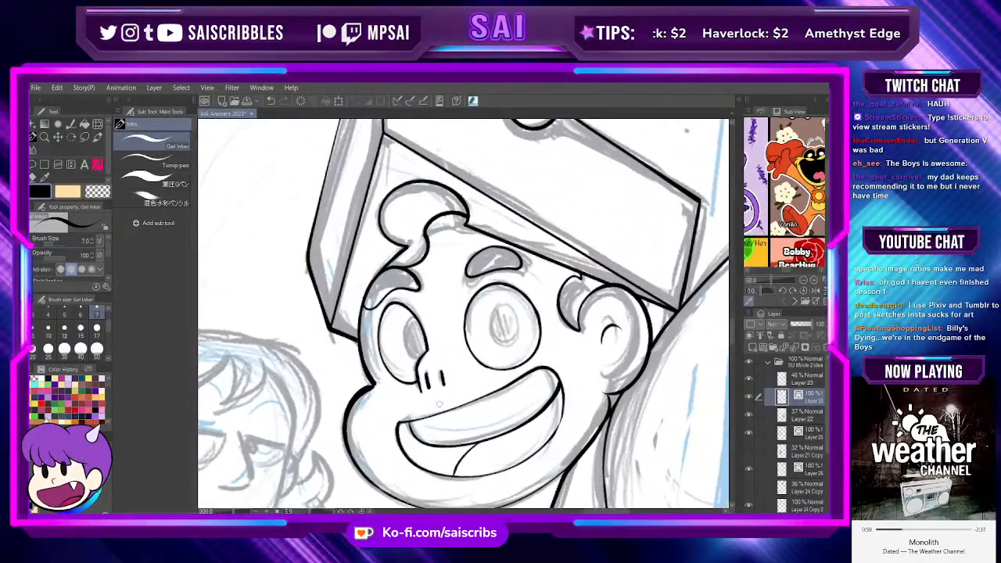
{"action": "left_click_drag", "start_coordinate": [501, 311], "coordinate": [504, 311]}
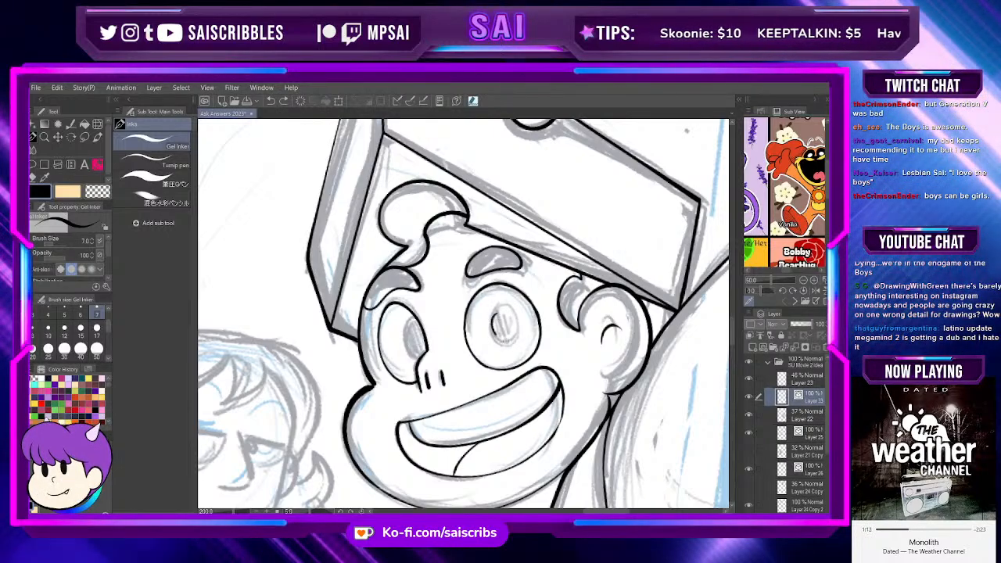
{"action": "left_click_drag", "start_coordinate": [510, 341], "coordinate": [502, 312]}
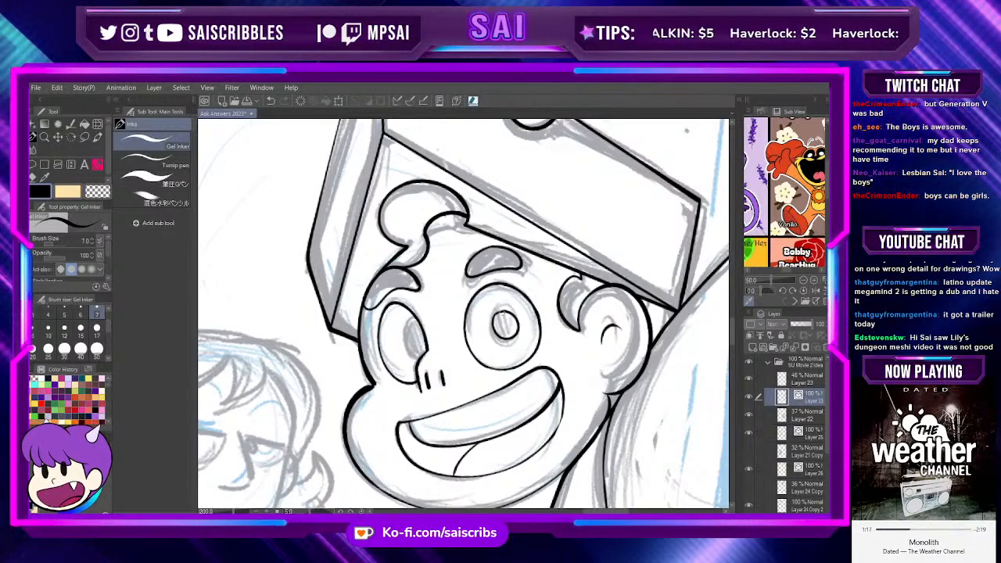
{"action": "left_click_drag", "start_coordinate": [421, 327], "coordinate": [415, 351]}
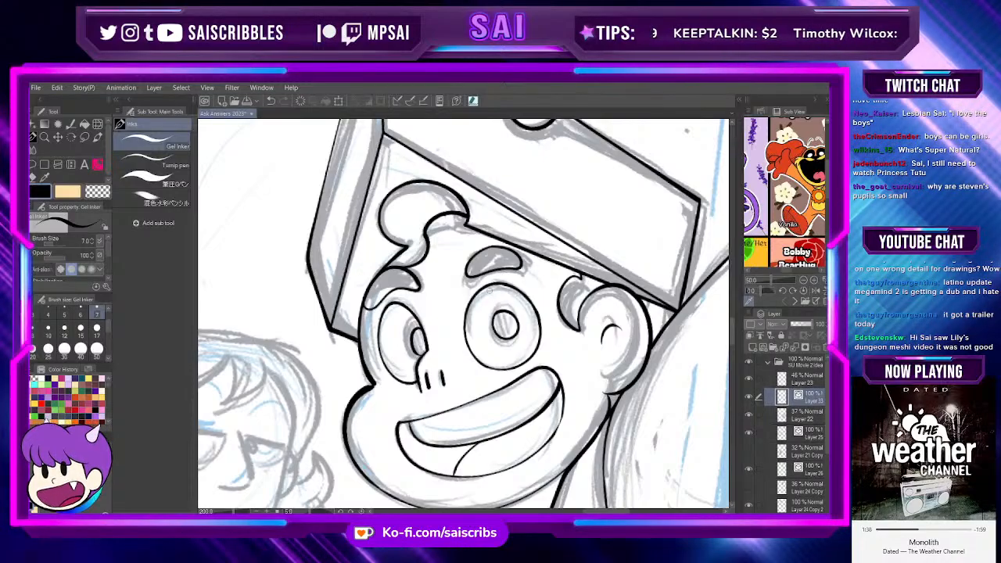
Step: Examine the boy's inked face up close and against the whole framed composition with the sketched girl and the neighbouring figure
{"action": "scroll", "coordinate": [488, 298], "scroll_direction": "down", "scroll_amount": 5}
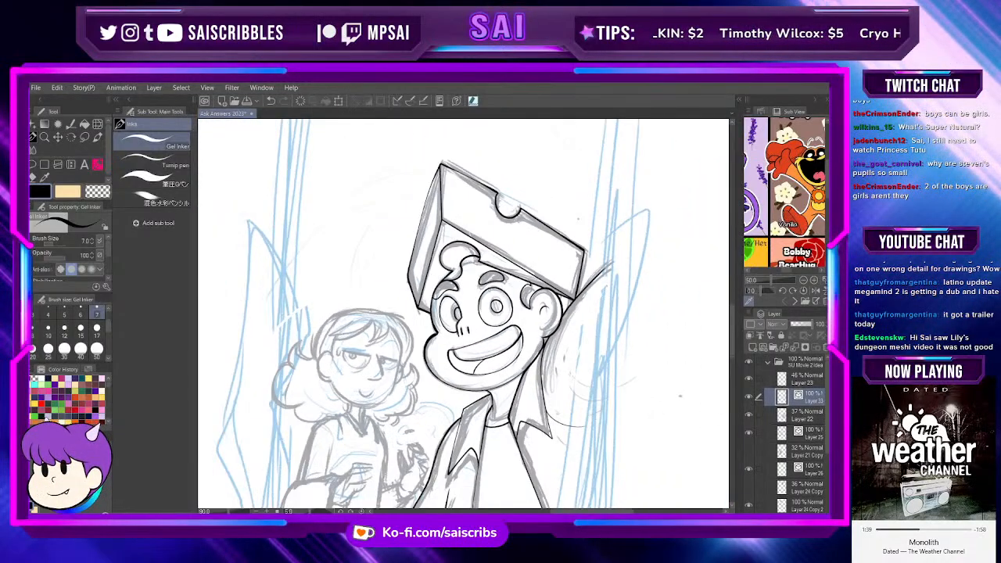
{"action": "scroll", "coordinate": [469, 313], "scroll_direction": "down", "scroll_amount": 4}
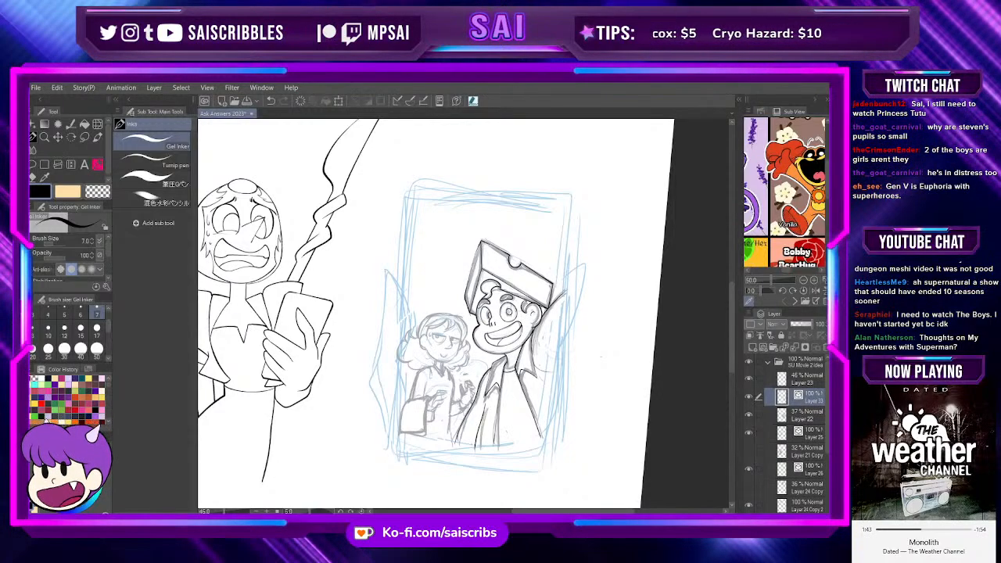
{"action": "scroll", "coordinate": [491, 295], "scroll_direction": "up", "scroll_amount": 2}
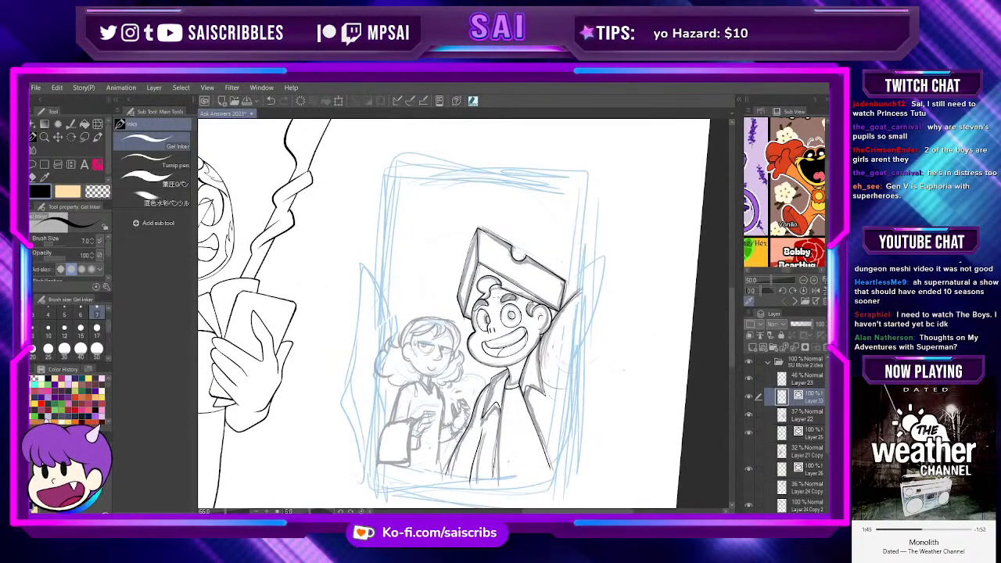
{"action": "scroll", "coordinate": [485, 305], "scroll_direction": "down", "scroll_amount": 2}
{"action": "scroll", "coordinate": [485, 305], "scroll_direction": "up", "scroll_amount": 2}
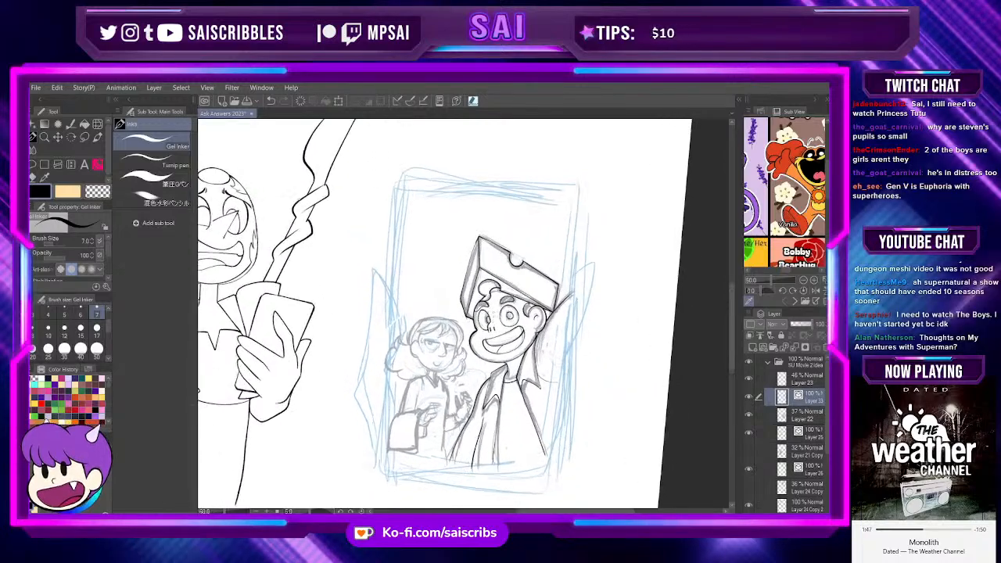
{"action": "scroll", "coordinate": [484, 305], "scroll_direction": "up", "scroll_amount": 2}
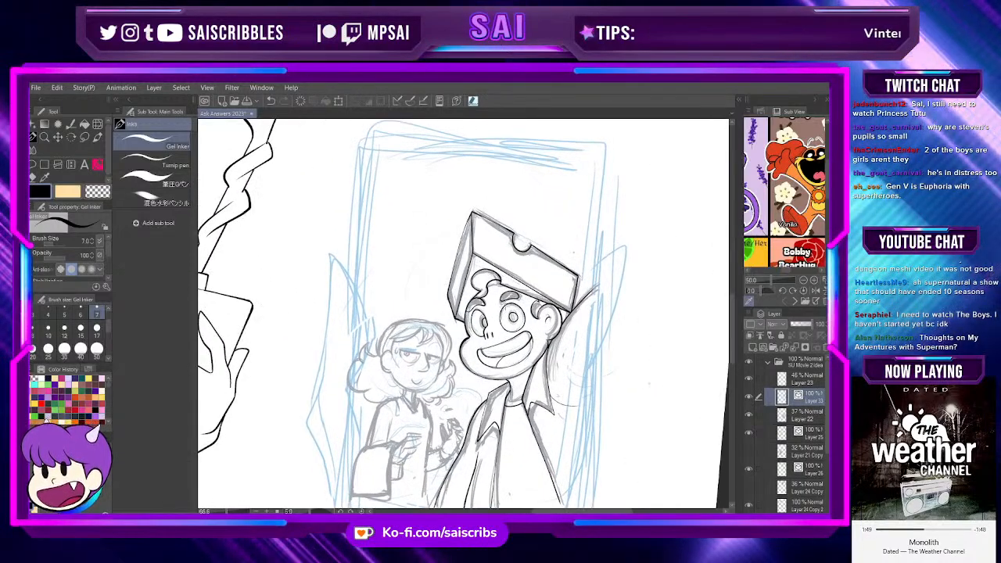
{"action": "scroll", "coordinate": [485, 305], "scroll_direction": "down", "scroll_amount": 2}
{"action": "scroll", "coordinate": [485, 305], "scroll_direction": "up", "scroll_amount": 2}
{"action": "scroll", "coordinate": [485, 305], "scroll_direction": "down", "scroll_amount": 2}
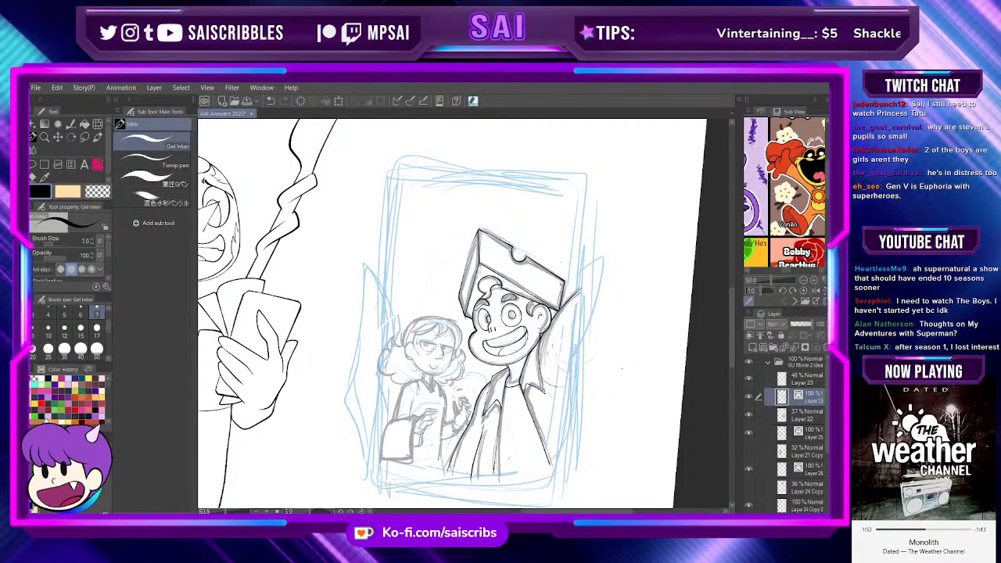
{"action": "scroll", "coordinate": [485, 305], "scroll_direction": "up", "scroll_amount": 2}
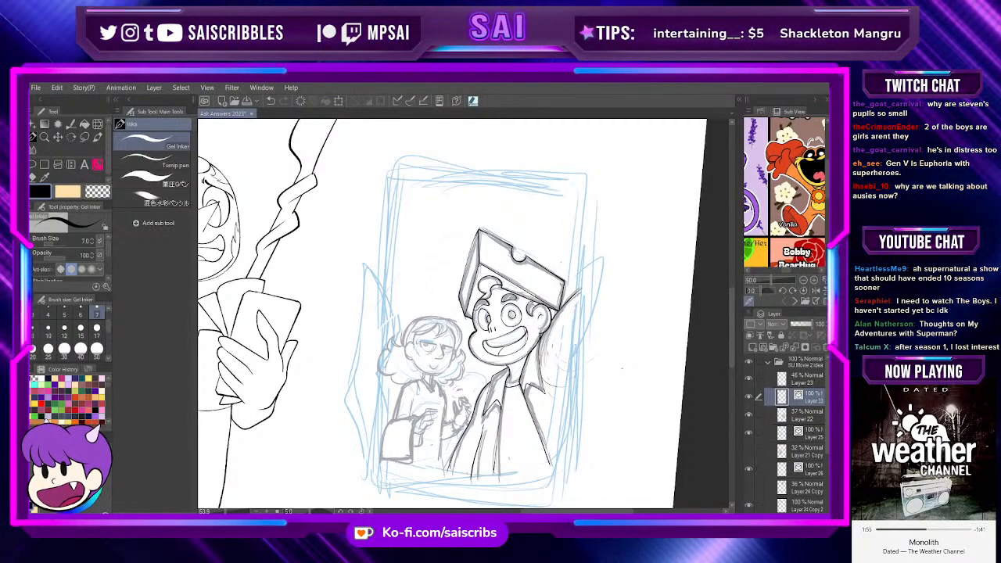
{"action": "scroll", "coordinate": [485, 305], "scroll_direction": "down", "scroll_amount": 2}
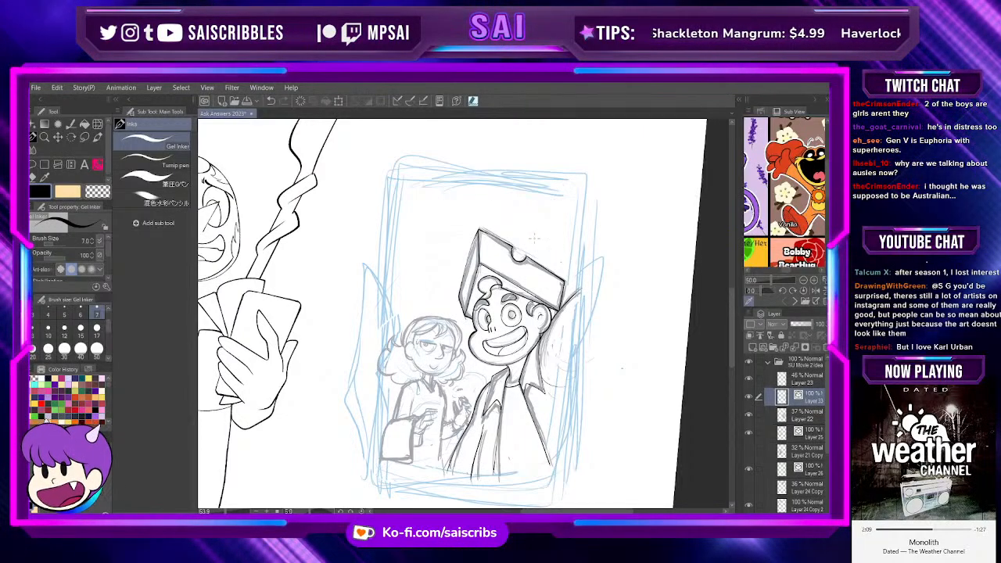
{"action": "scroll", "coordinate": [486, 355], "scroll_direction": "up", "scroll_amount": 1}
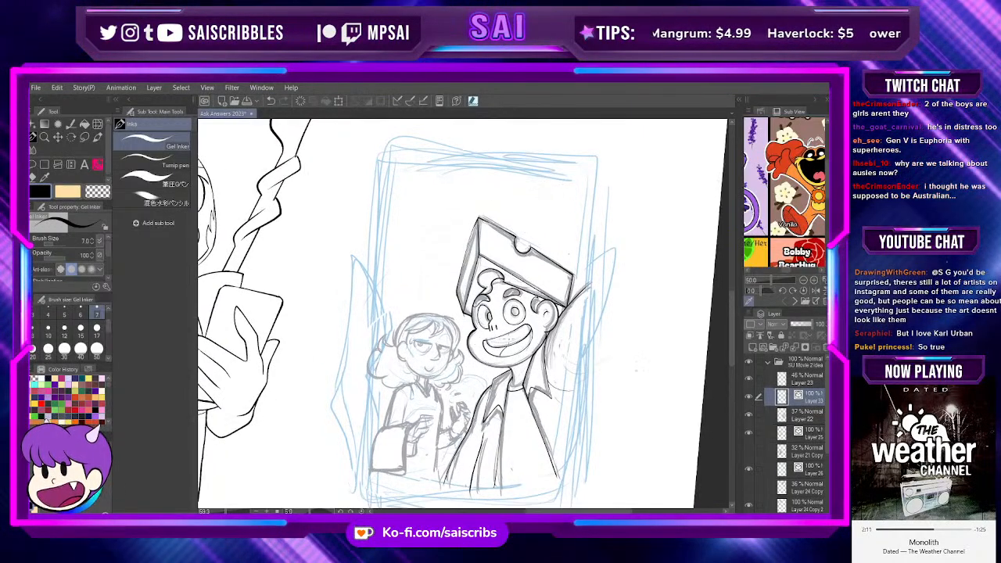
{"action": "scroll", "coordinate": [575, 319], "scroll_direction": "up", "scroll_amount": 8}
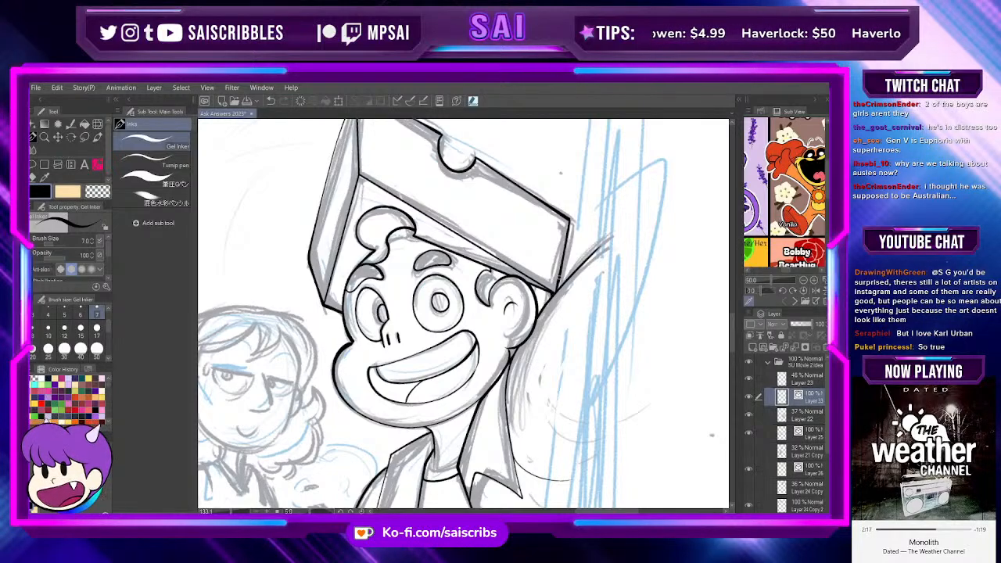
{"action": "scroll", "coordinate": [561, 249], "scroll_direction": "down", "scroll_amount": 10}
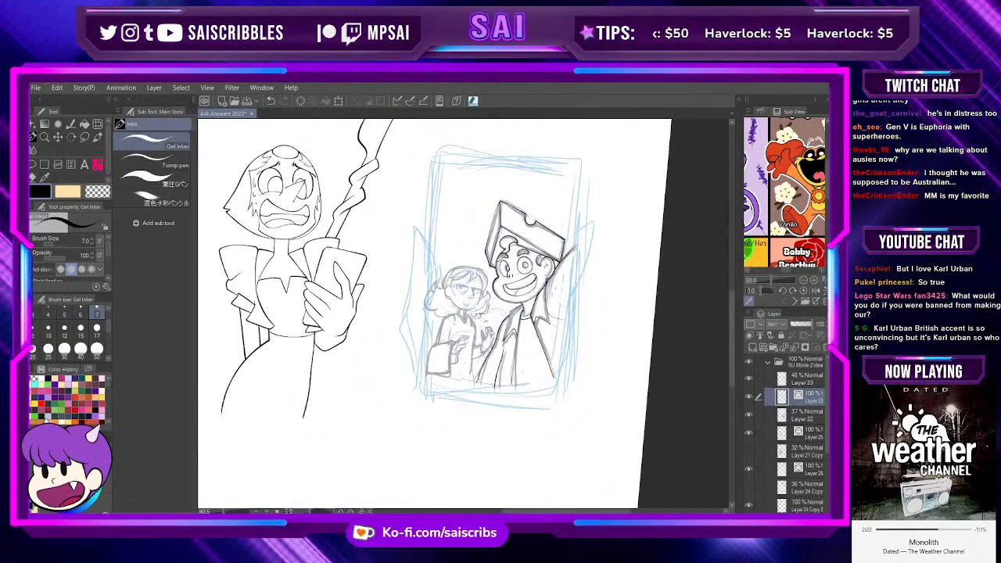
{"action": "scroll", "coordinate": [475, 309], "scroll_direction": "up", "scroll_amount": 3}
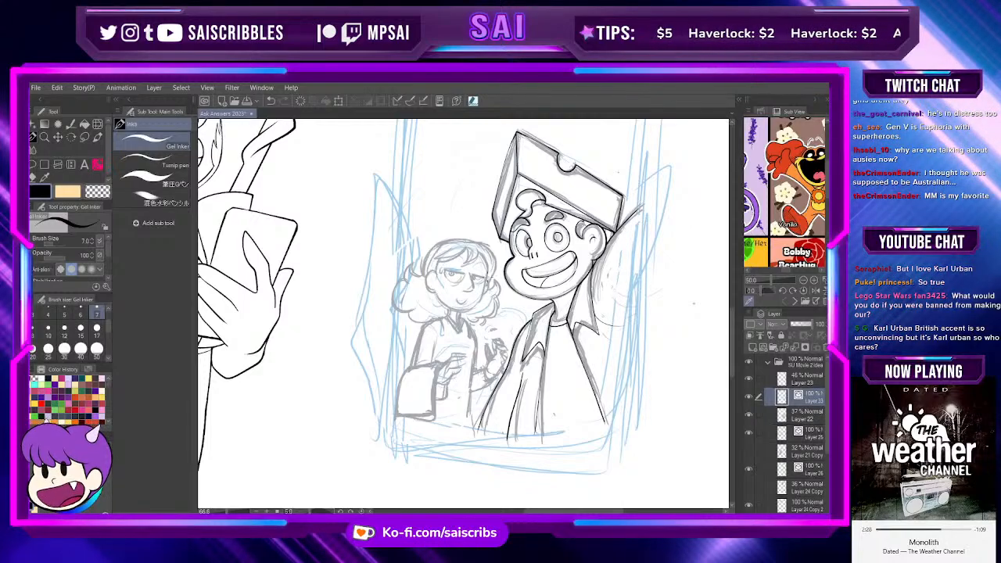
{"action": "scroll", "coordinate": [491, 283], "scroll_direction": "up", "scroll_amount": 2}
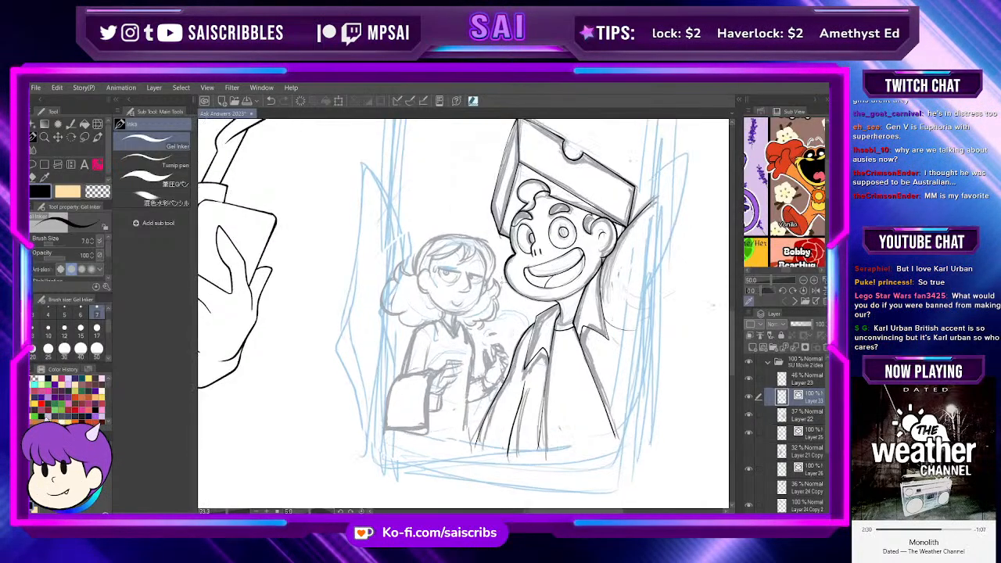
{"action": "scroll", "coordinate": [443, 311], "scroll_direction": "down", "scroll_amount": 4}
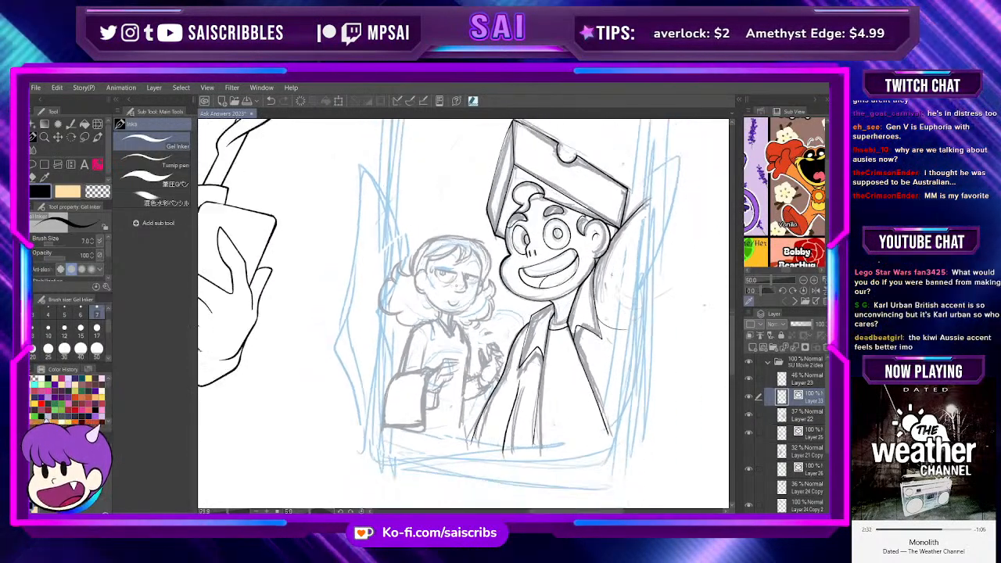
Step: Rotate the canvas view to -20° and frame the sketched girl's head and upper body
{"action": "scroll", "coordinate": [383, 316], "scroll_direction": "up", "scroll_amount": 2}
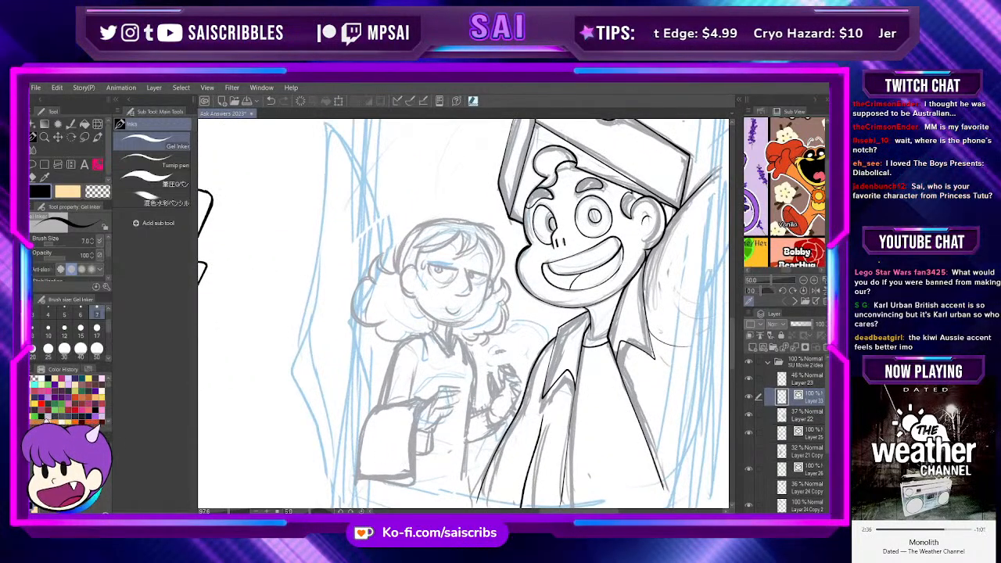
{"action": "left_click", "coordinate": [341, 511]}
{"action": "left_click", "coordinate": [341, 511]}
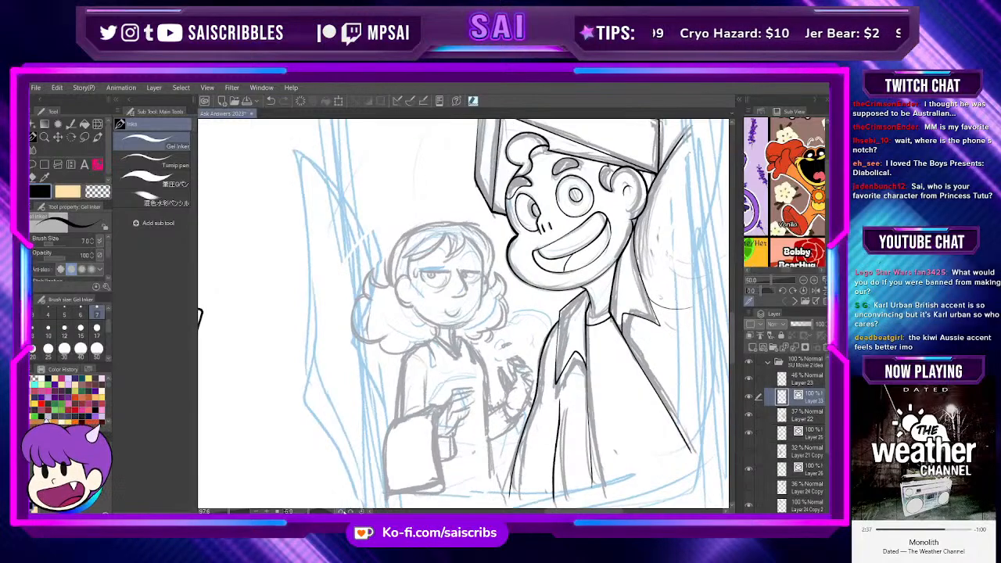
{"action": "left_click", "coordinate": [341, 511]}
{"action": "left_click", "coordinate": [341, 512]}
{"action": "left_click", "coordinate": [341, 512]}
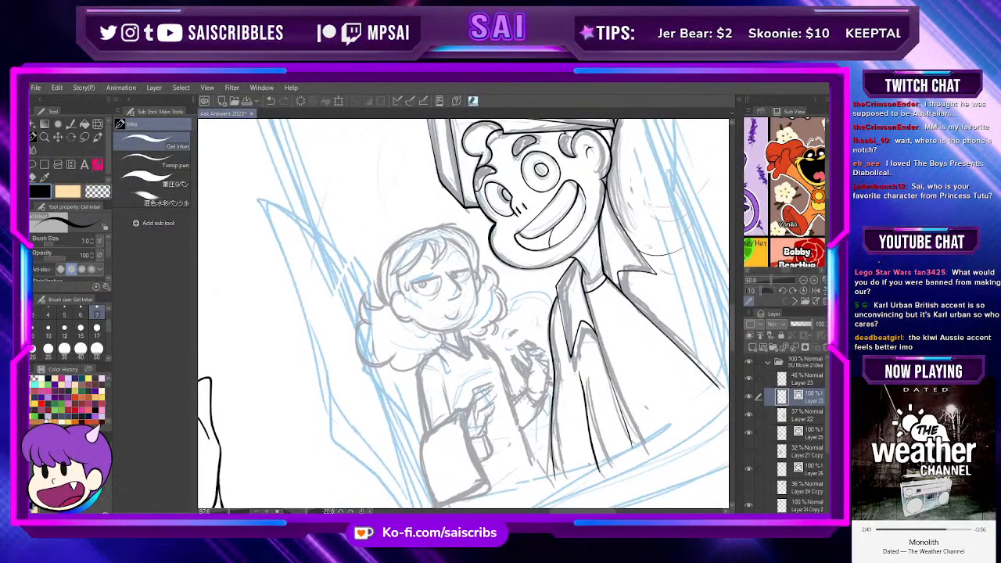
{"action": "scroll", "coordinate": [427, 268], "scroll_direction": "up", "scroll_amount": 3}
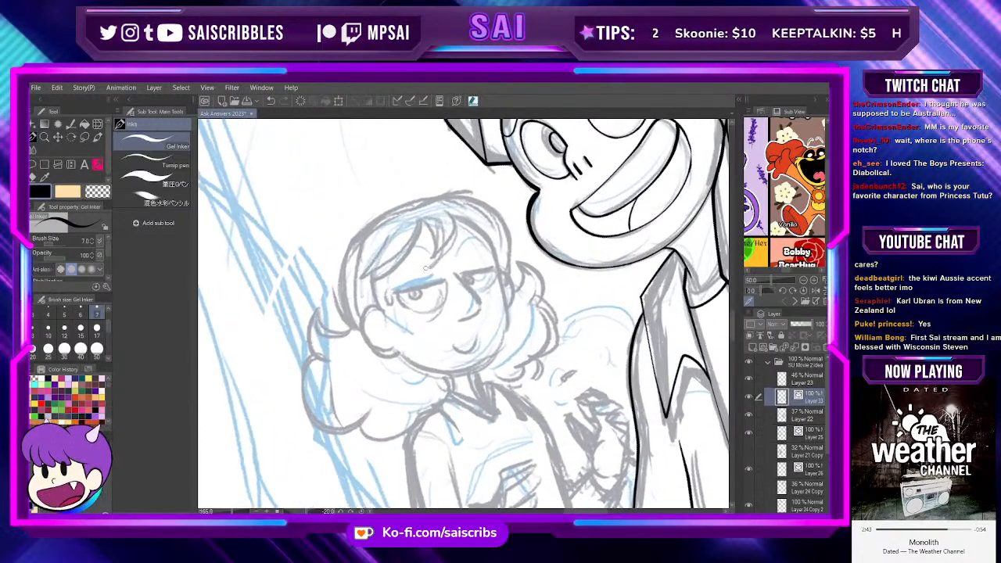
{"action": "scroll", "coordinate": [426, 268], "scroll_direction": "up", "scroll_amount": 3}
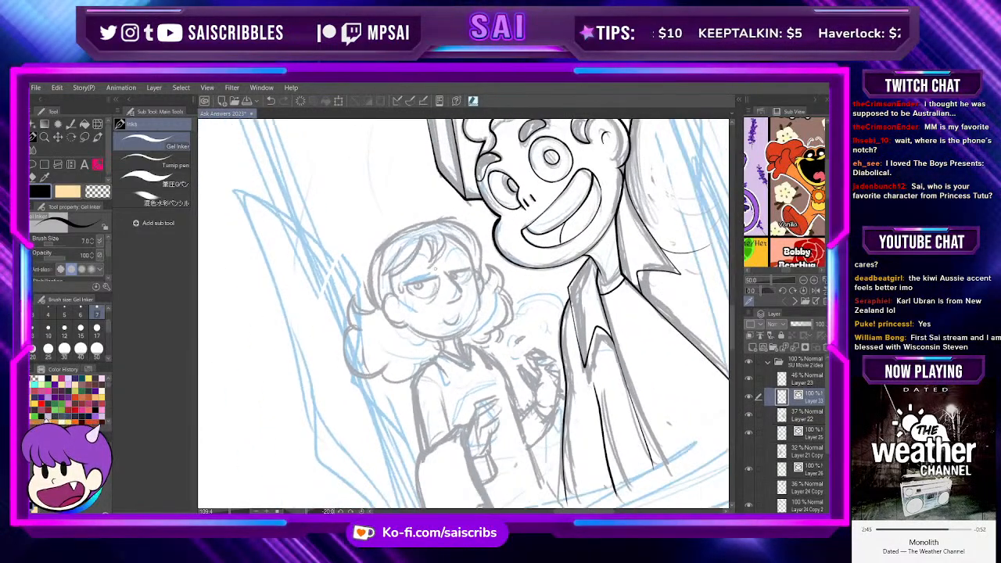
Step: Ink the curly-haired character's pointed nose and the upper lid line of the far eye over the sketch
{"action": "scroll", "coordinate": [432, 269], "scroll_direction": "down", "scroll_amount": 3}
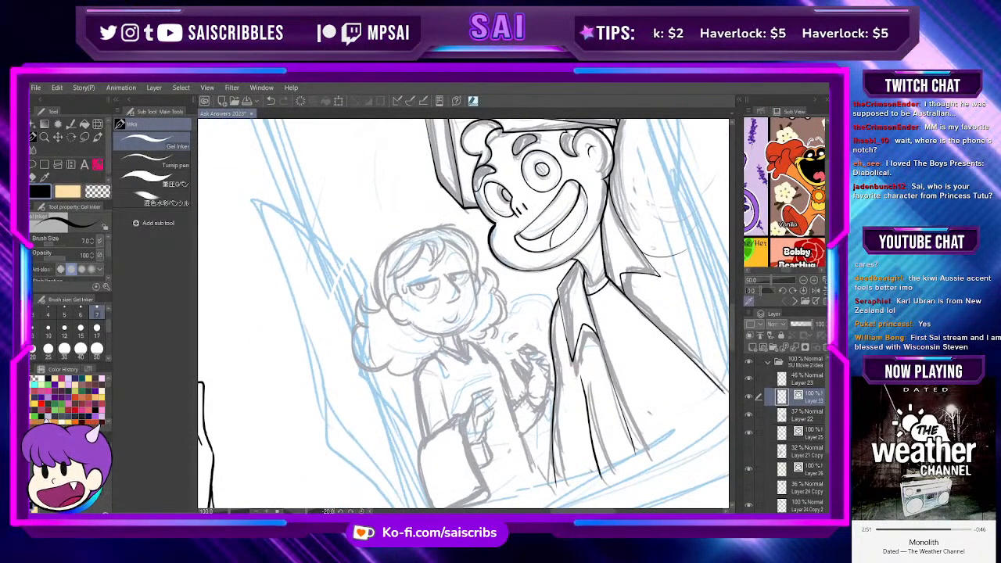
{"action": "scroll", "coordinate": [442, 260], "scroll_direction": "up", "scroll_amount": 2}
{"action": "scroll", "coordinate": [441, 258], "scroll_direction": "down", "scroll_amount": 1}
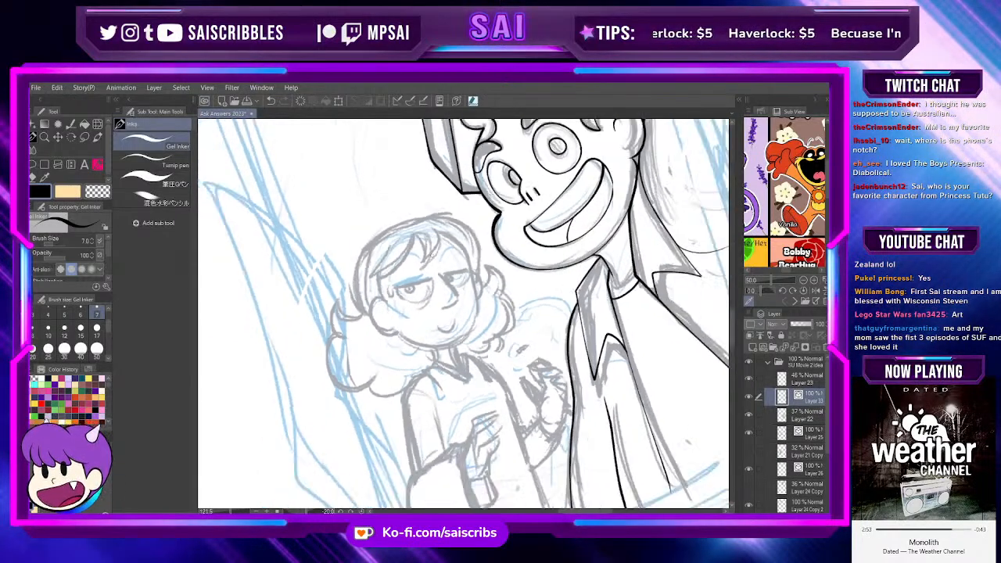
{"action": "scroll", "coordinate": [453, 264], "scroll_direction": "up", "scroll_amount": 2}
{"action": "scroll", "coordinate": [464, 269], "scroll_direction": "up", "scroll_amount": 1}
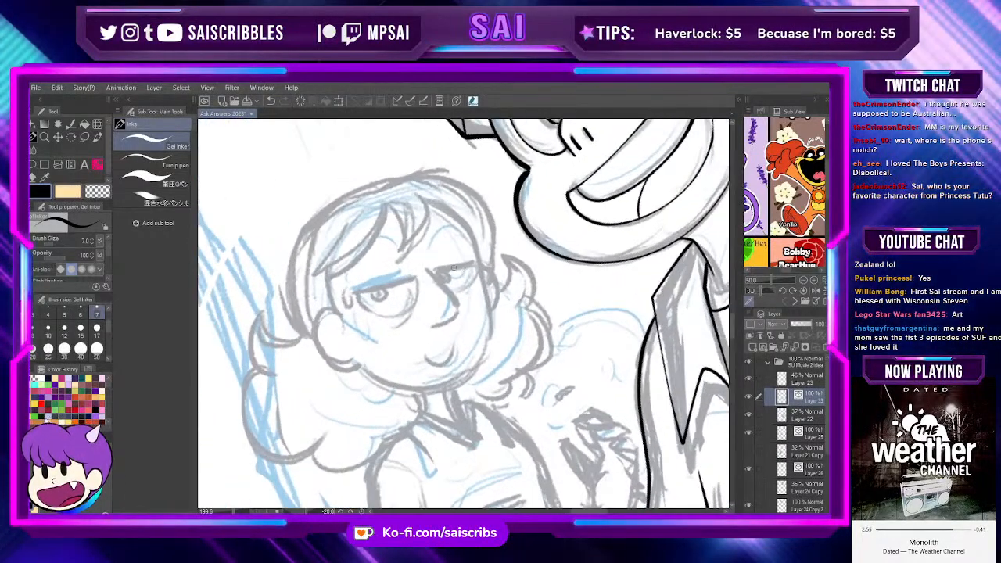
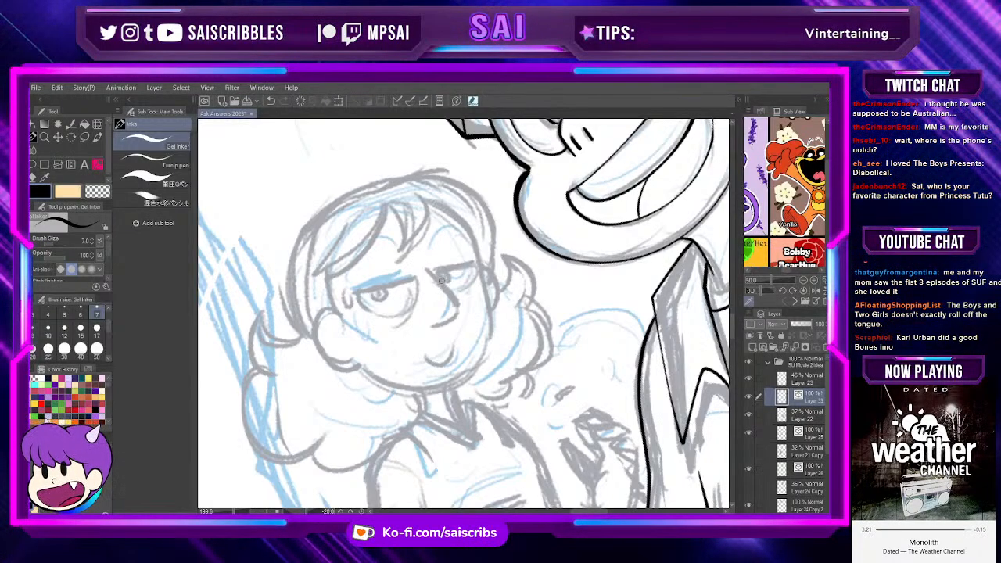
{"action": "mouse_move", "coordinate": [428, 271]}
{"action": "left_mouse_down"}
{"action": "mouse_move", "coordinate": [452, 295]}
{"action": "mouse_move", "coordinate": [441, 324]}
{"action": "left_mouse_up"}
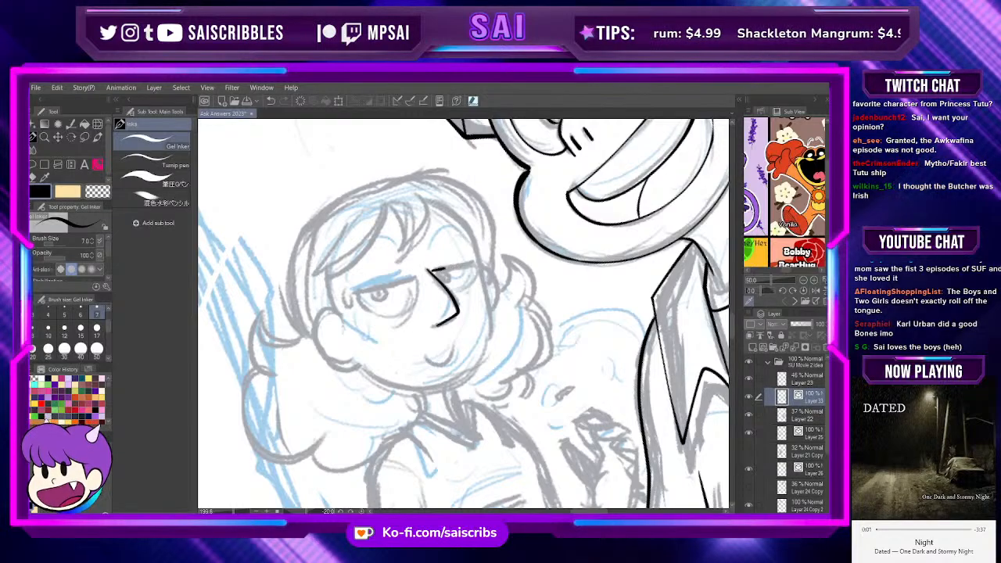
{"action": "left_click_drag", "start_coordinate": [446, 267], "coordinate": [473, 264]}
Step: Ink the half-closed outline of the curly-haired character's near eye, redrawing the strokes until they follow the sketch
{"action": "left_click_drag", "start_coordinate": [360, 291], "coordinate": [414, 276]}
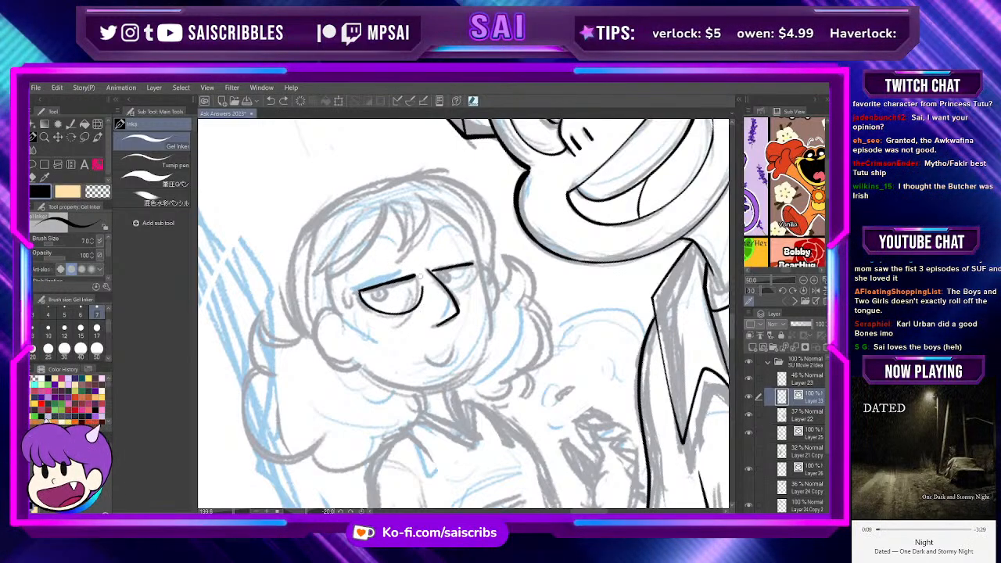
{"action": "key", "text": "ctrl+z"}
{"action": "mouse_move", "coordinate": [359, 291]}
{"action": "left_mouse_down"}
{"action": "mouse_move", "coordinate": [407, 311]}
{"action": "mouse_move", "coordinate": [417, 278]}
{"action": "left_mouse_up"}
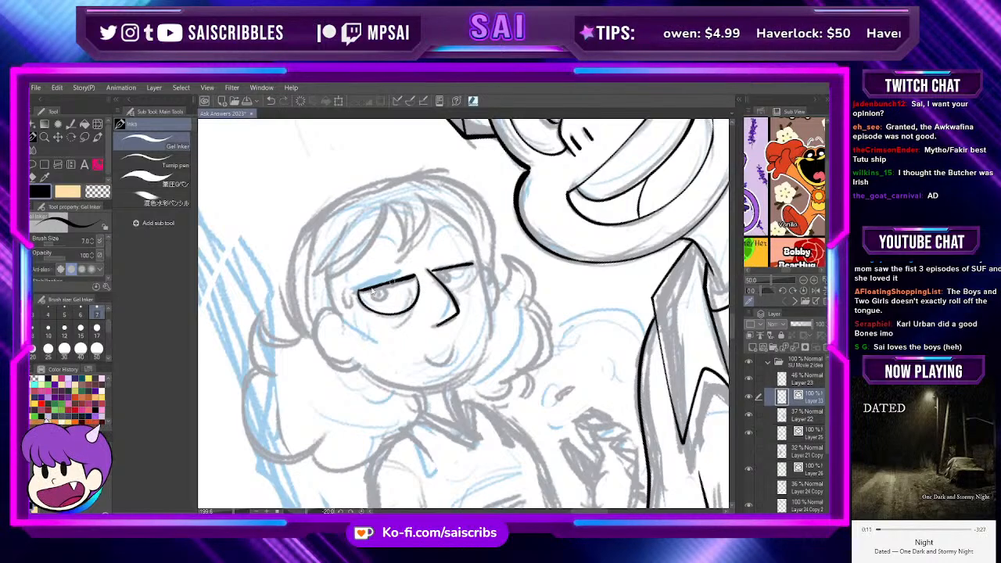
{"action": "key", "text": "ctrl+z"}
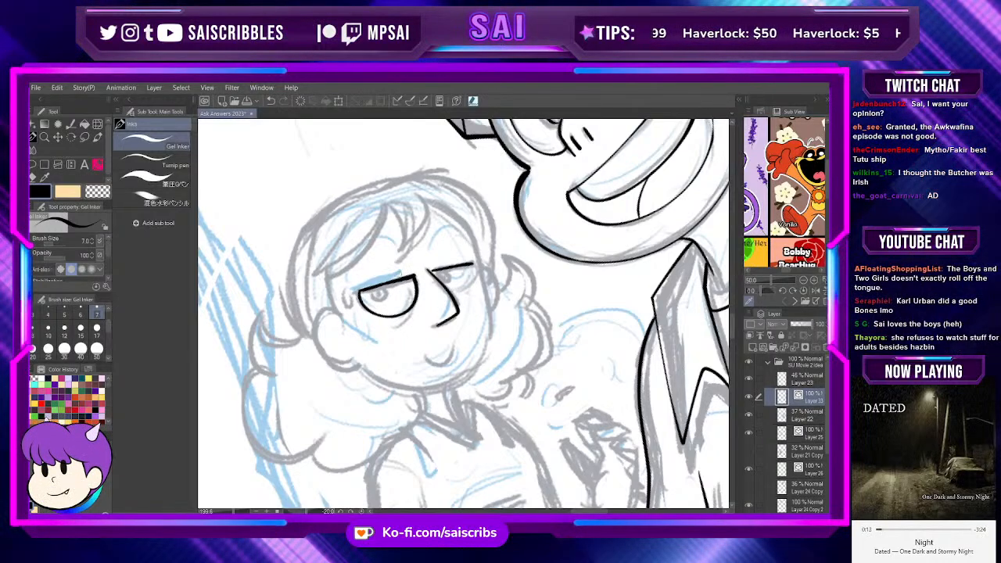
{"action": "key", "text": "ctrl+z"}
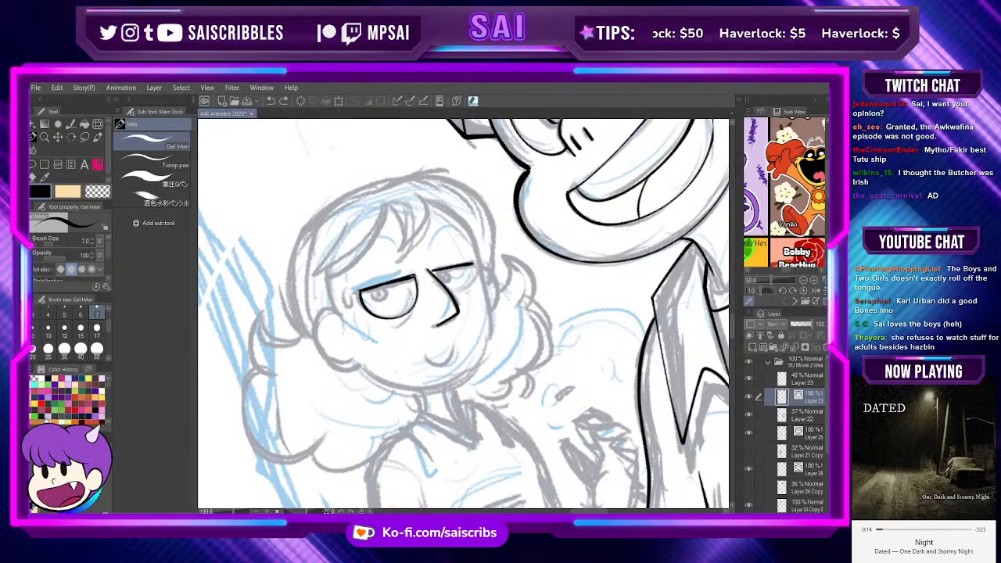
{"action": "key", "text": "ctrl+z"}
{"action": "left_click_drag", "start_coordinate": [358, 291], "coordinate": [408, 310]}
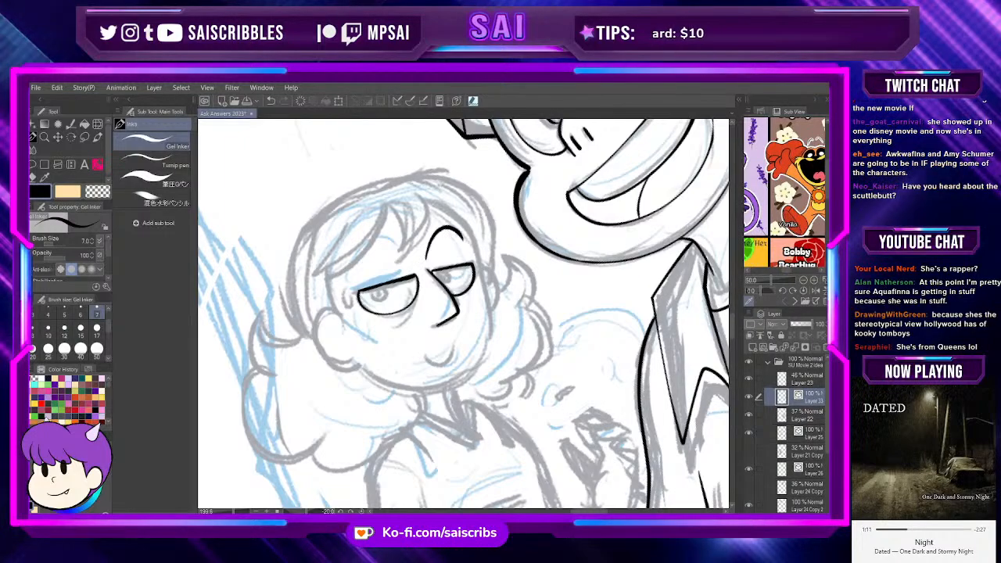
Step: Switch to the browser to view the film still and the Disney meme, returning to the drawing after each
{"action": "key", "text": "alt+Tab"}
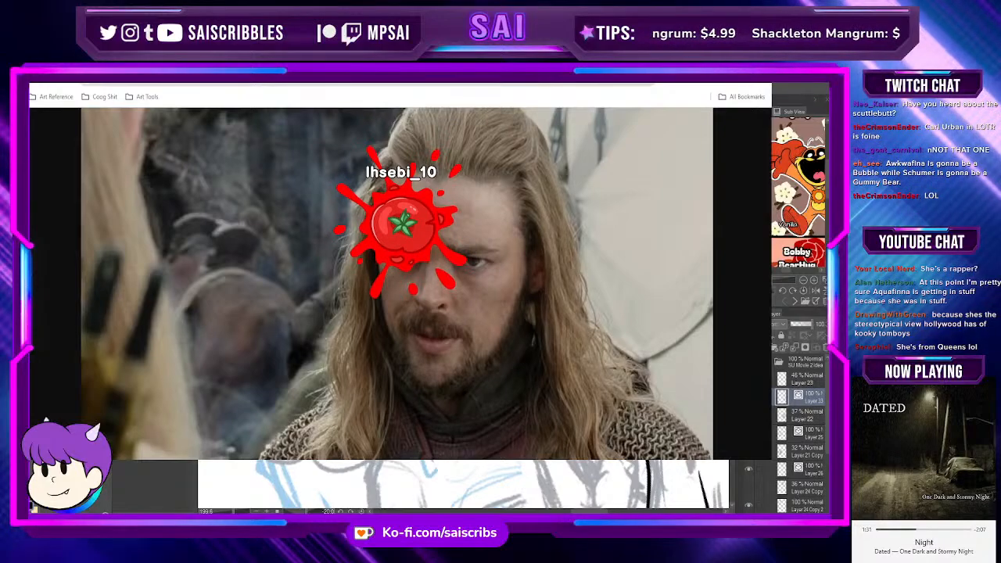
{"action": "key", "text": "alt+Tab"}
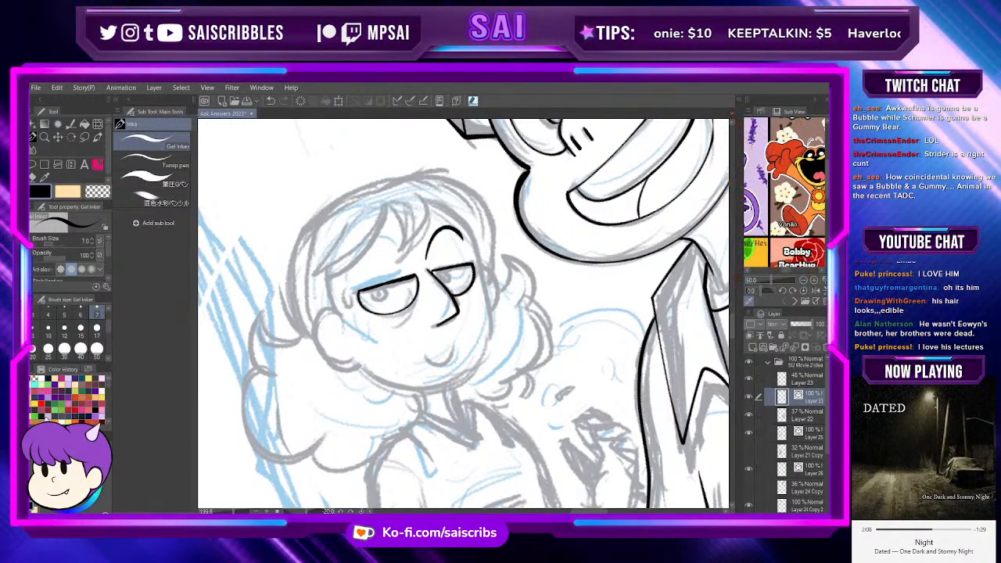
{"action": "key", "text": "alt+Tab"}
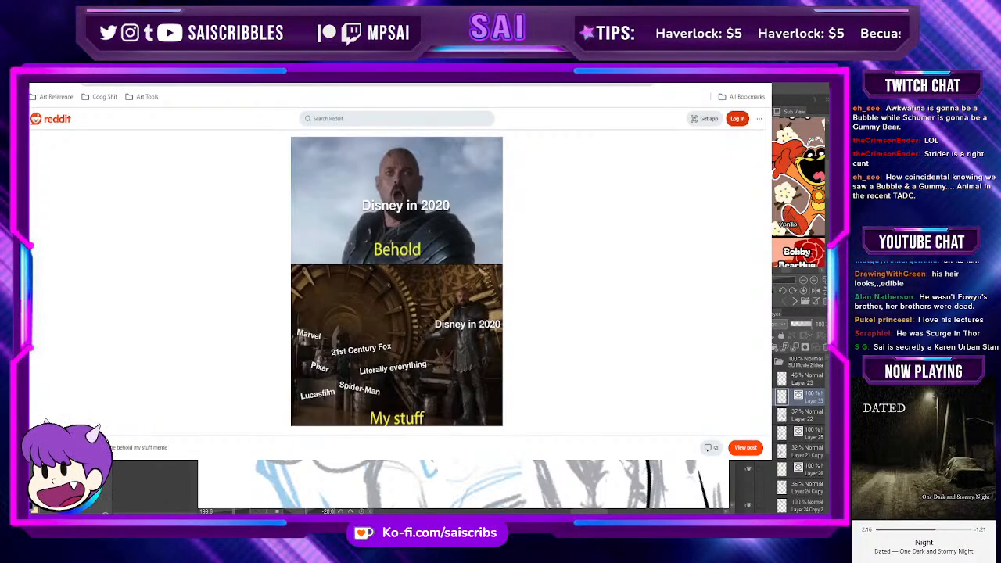
{"action": "key", "text": "alt+Tab"}
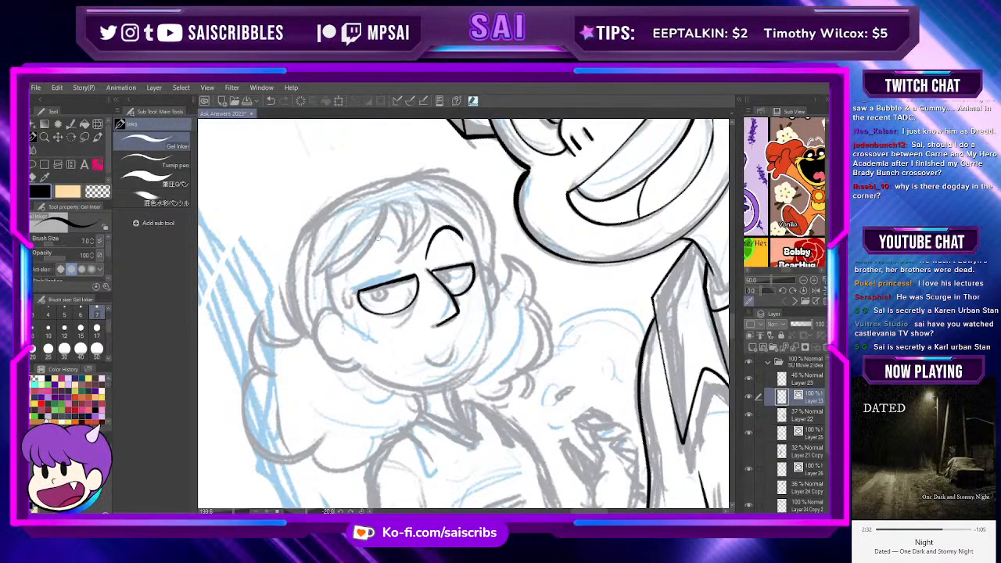
Step: Ink the arched curve above the curly-haired character's near eye and refine its outer end
{"action": "scroll", "coordinate": [378, 236], "scroll_direction": "up", "scroll_amount": 3}
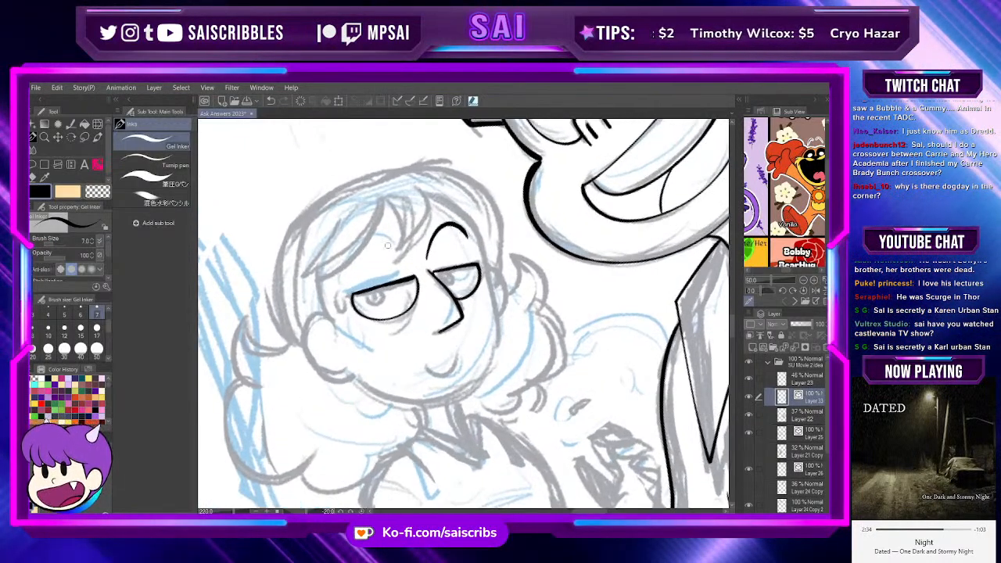
{"action": "scroll", "coordinate": [387, 245], "scroll_direction": "up", "scroll_amount": 1}
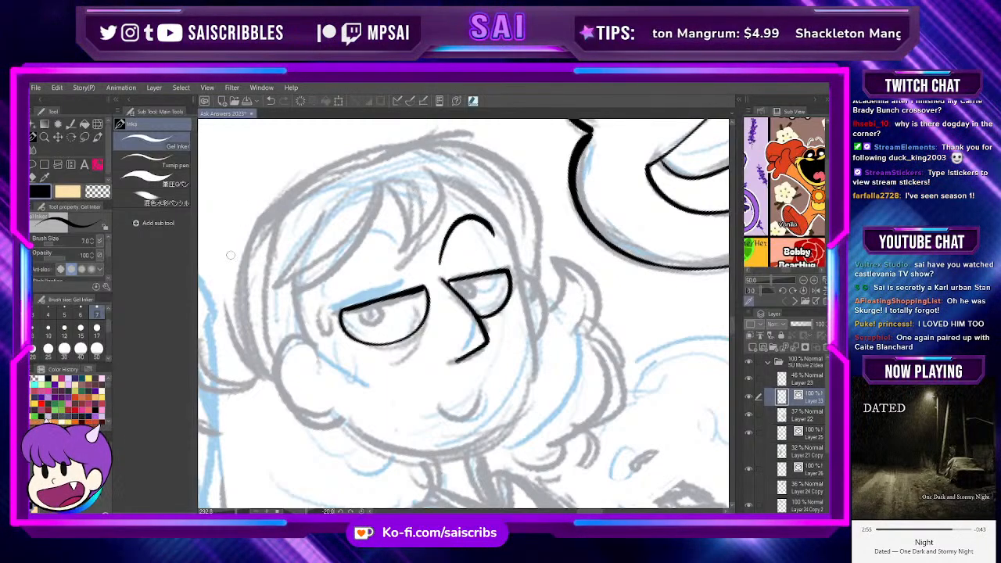
{"action": "left_click", "coordinate": [404, 329]}
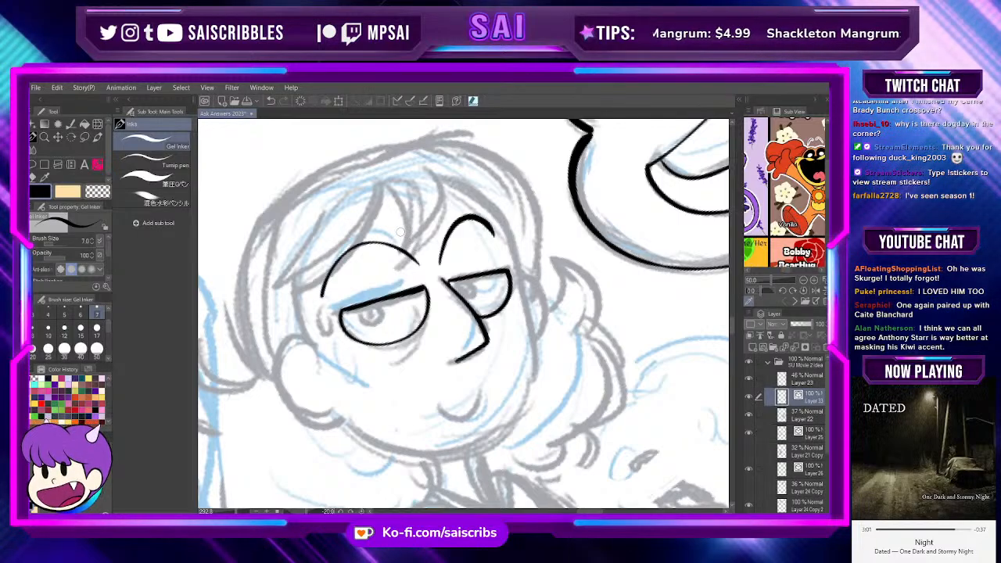
{"action": "left_click_drag", "start_coordinate": [332, 276], "coordinate": [329, 298]}
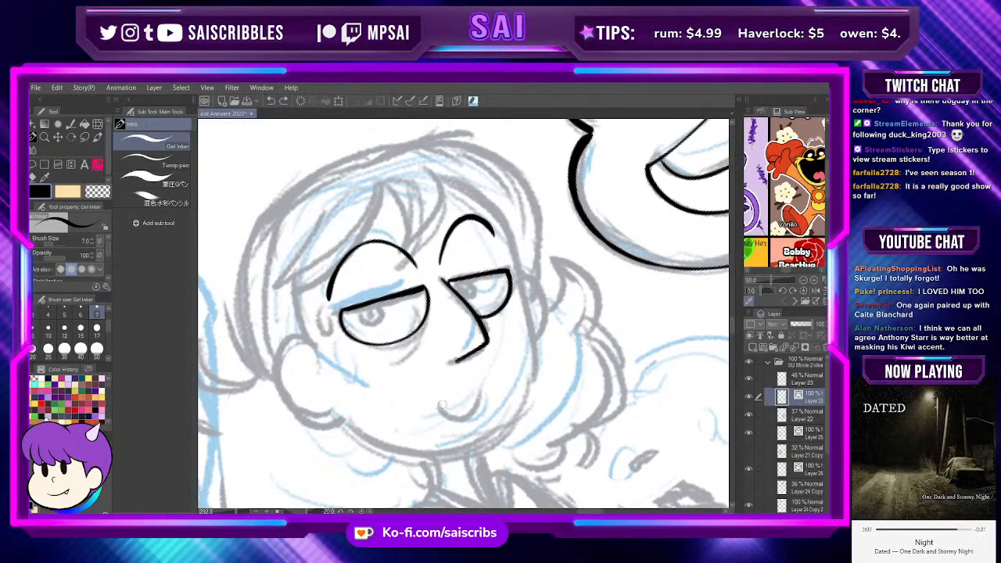
Step: Ink the small U-shaped smile below the nose, redrawing it to fit the sketch
{"action": "key", "text": "ctrl+z"}
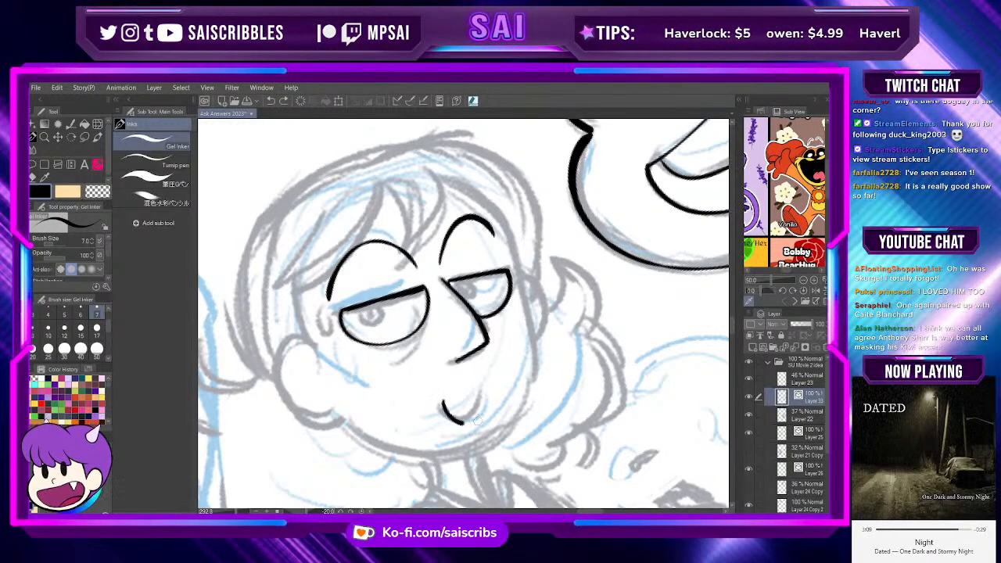
{"action": "mouse_move", "coordinate": [443, 397]}
{"action": "left_mouse_down"}
{"action": "mouse_move", "coordinate": [476, 416]}
{"action": "mouse_move", "coordinate": [475, 384]}
{"action": "left_mouse_up"}
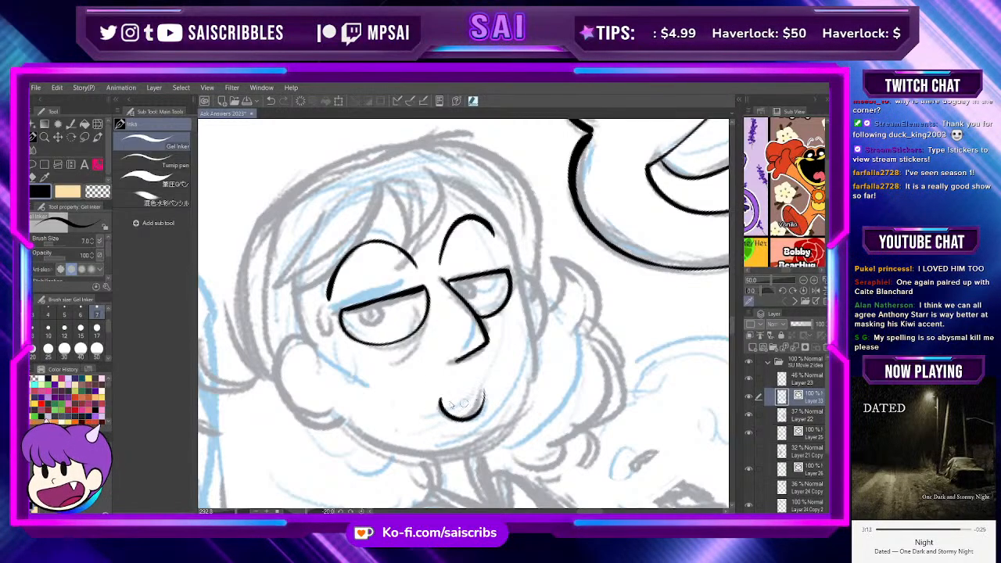
{"action": "key", "text": "ctrl+z"}
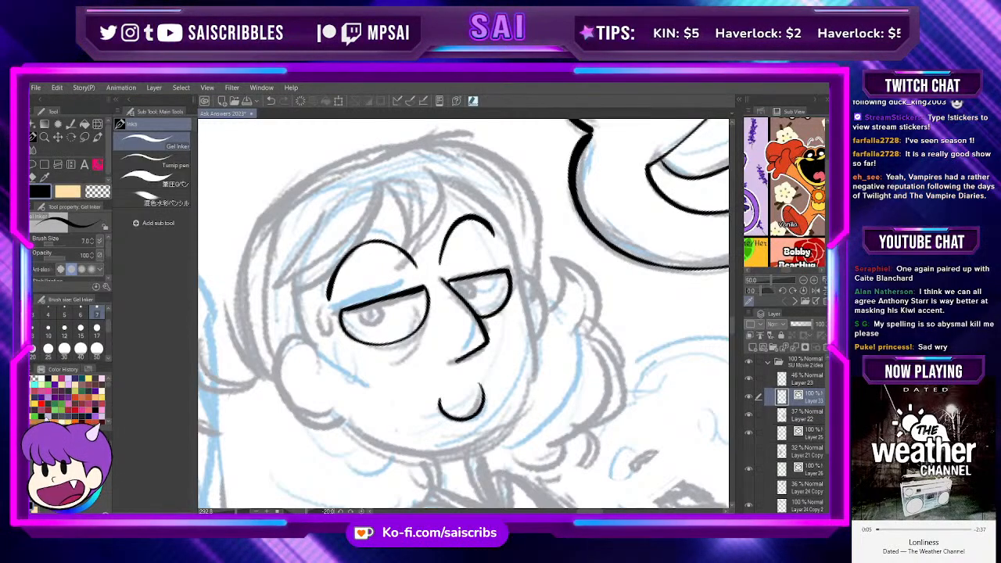
Step: Ink the far-side face contour from the forehead past the eye and cheek to the chin, replacing the trial strokes
{"action": "key", "text": "ctrl+minus"}
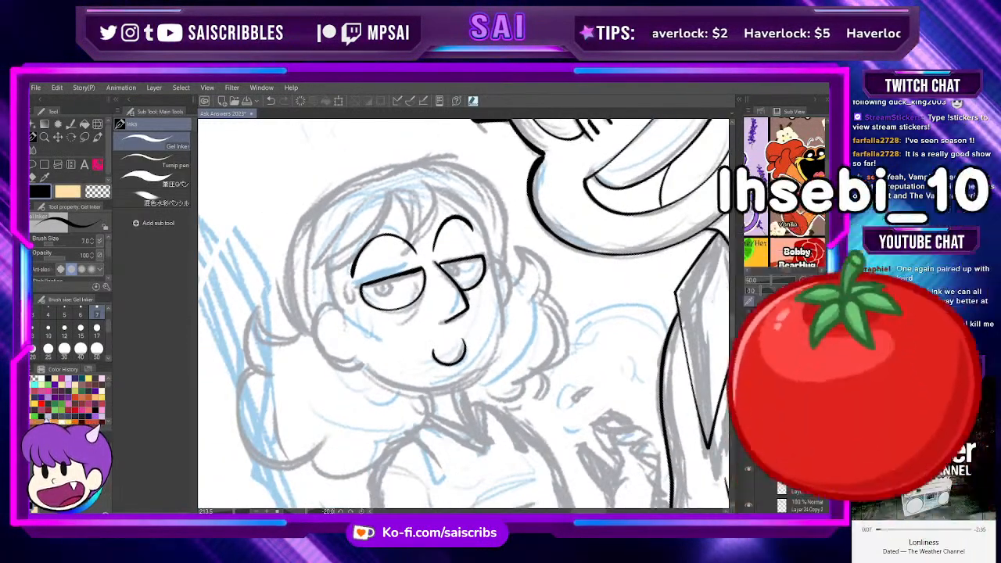
{"action": "key", "text": "ctrl+plus"}
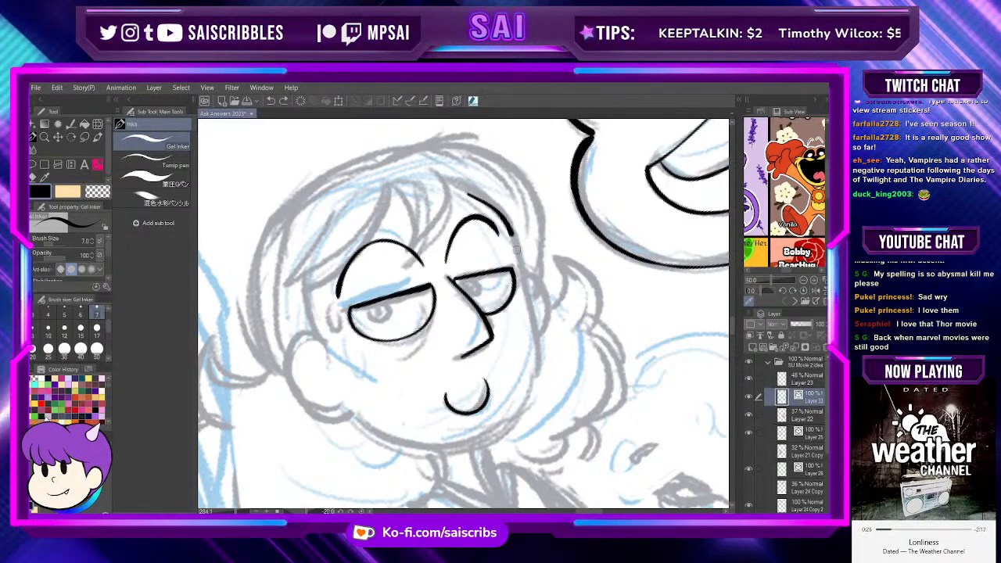
{"action": "key", "text": "ctrl+z"}
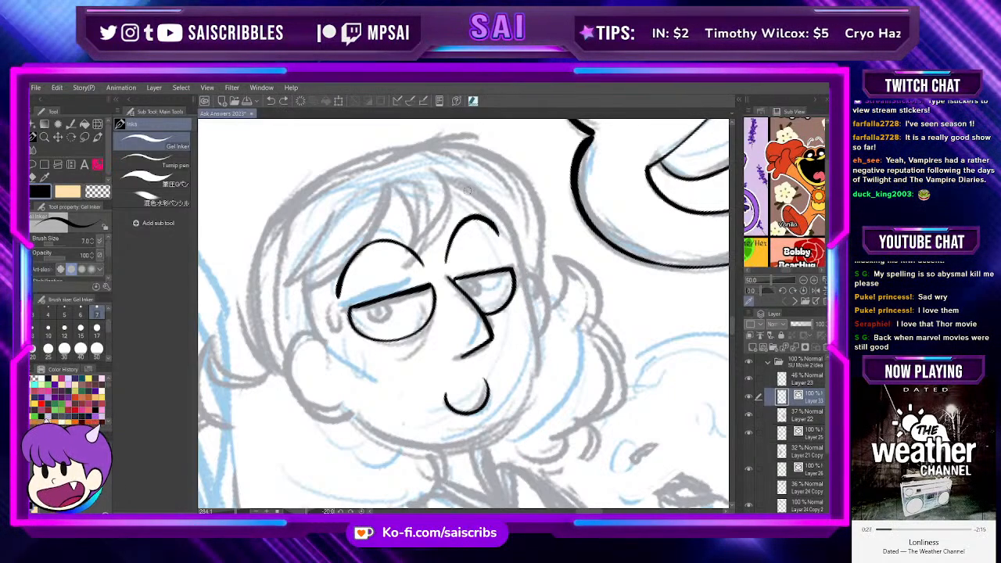
{"action": "left_click_drag", "start_coordinate": [501, 220], "coordinate": [520, 305]}
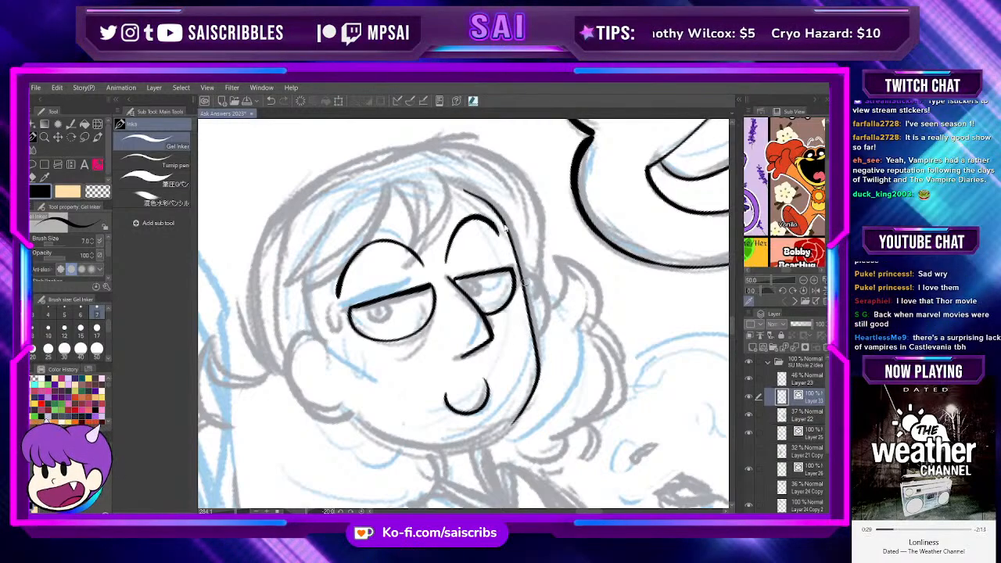
{"action": "key", "text": "ctrl+z"}
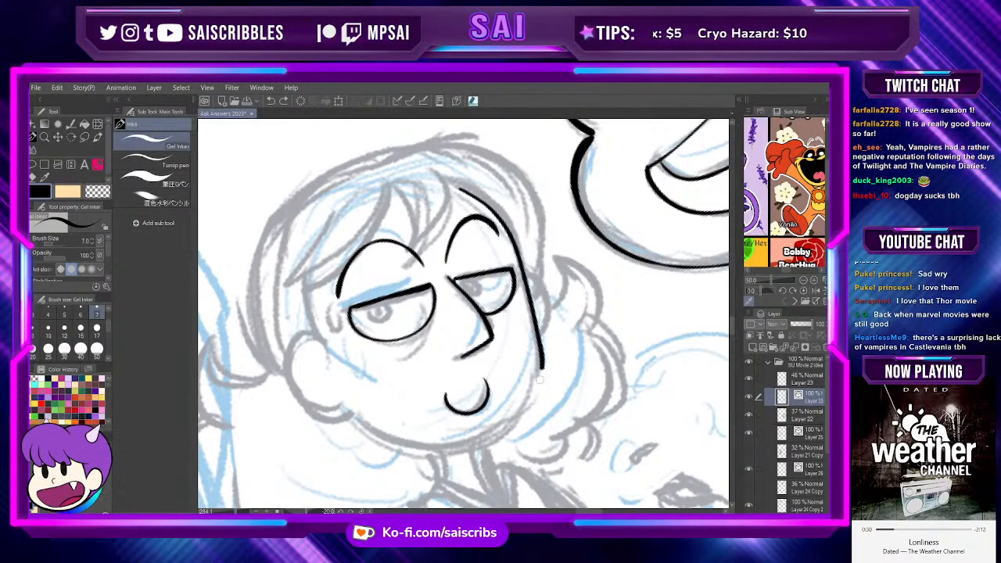
{"action": "left_click_drag", "start_coordinate": [459, 190], "coordinate": [512, 422]}
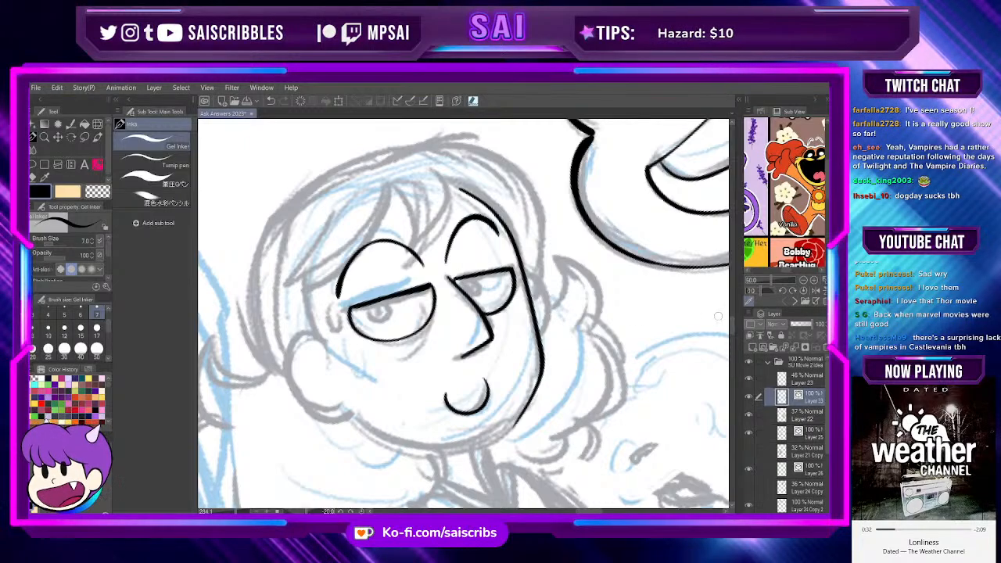
{"action": "left_click_drag", "start_coordinate": [731, 321], "coordinate": [731, 324]}
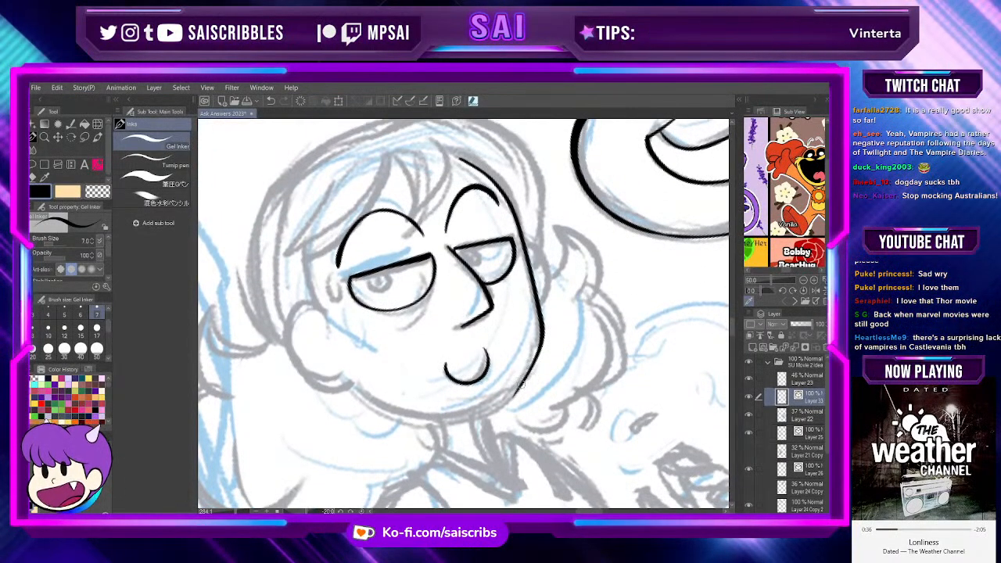
{"action": "key", "text": "ctrl+z"}
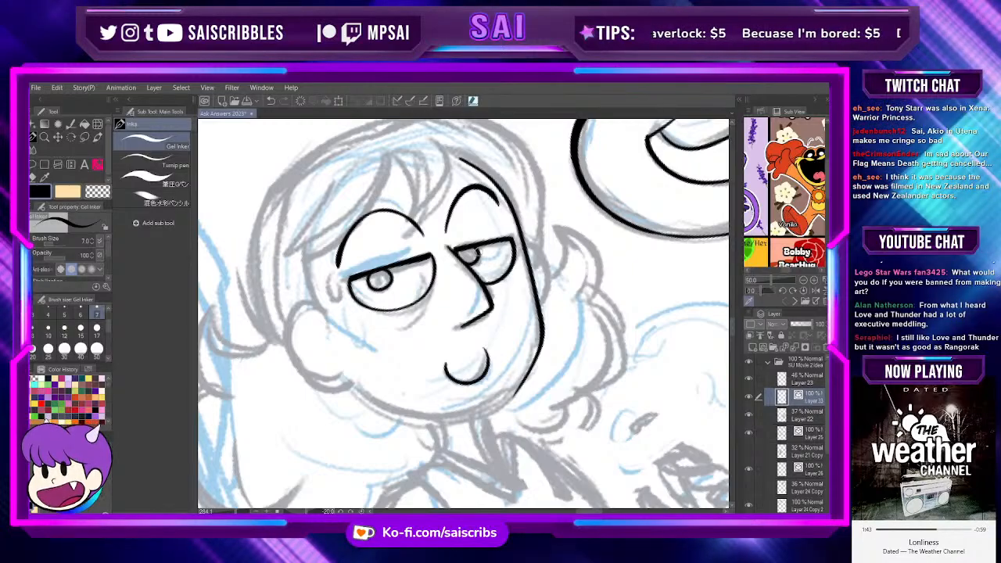
Step: Ink the rounded outline of the curly-haired character's near ear, redrawing the curve until it sits slightly wider
{"action": "scroll", "coordinate": [457, 289], "scroll_direction": "down", "scroll_amount": 5}
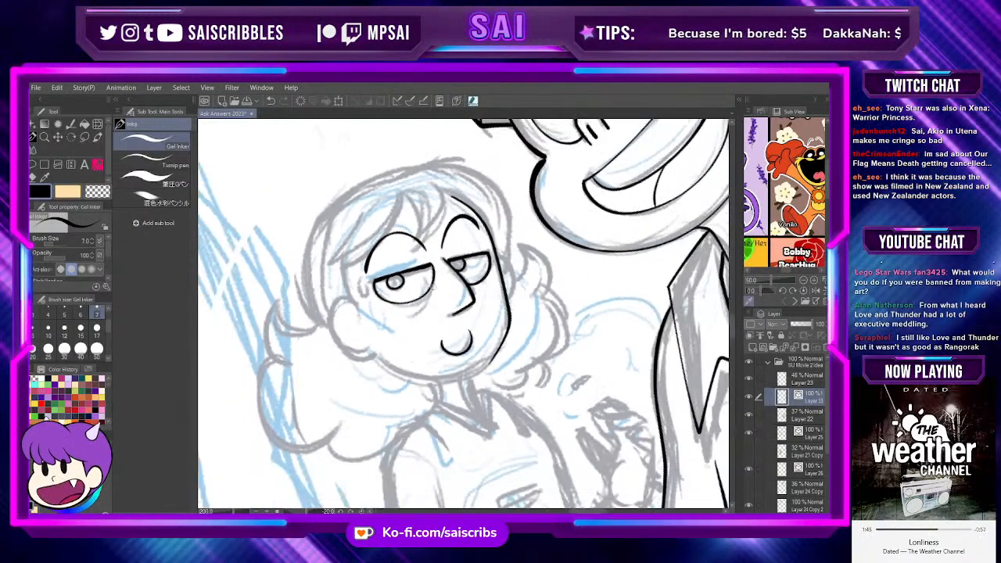
{"action": "scroll", "coordinate": [391, 302], "scroll_direction": "up", "scroll_amount": 3}
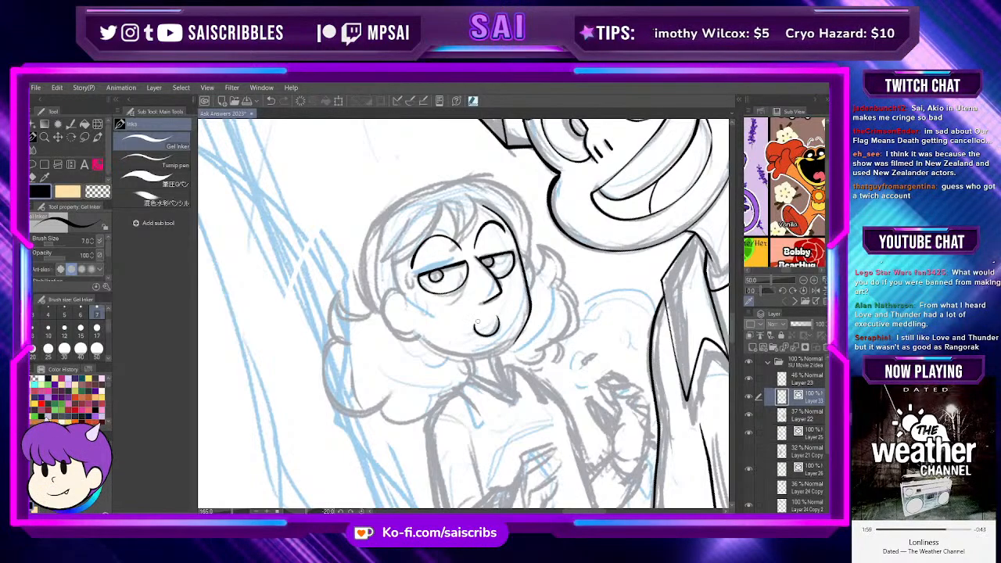
{"action": "scroll", "coordinate": [477, 321], "scroll_direction": "up", "scroll_amount": 4}
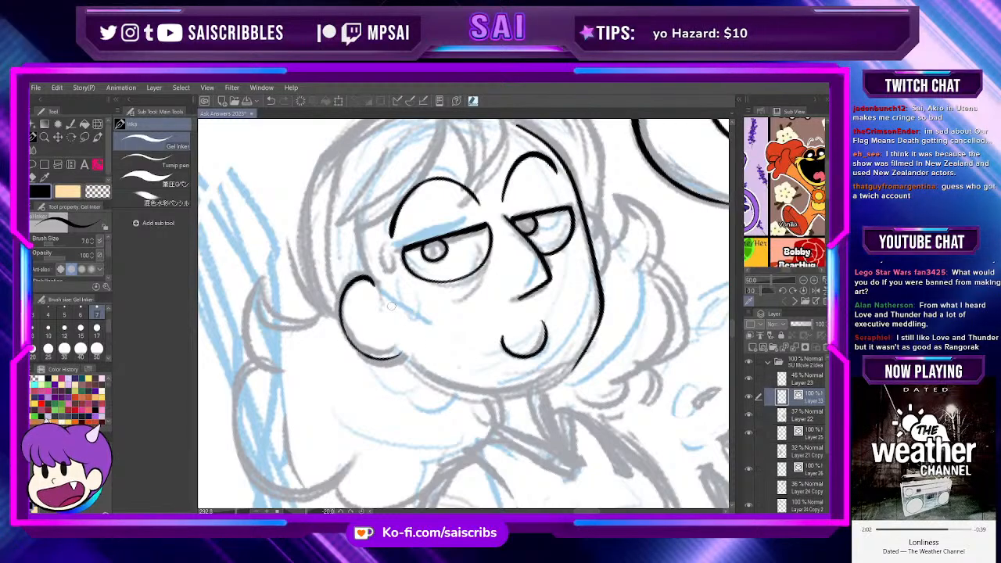
{"action": "key", "text": "ctrl+z"}
{"action": "left_click_drag", "start_coordinate": [348, 352], "coordinate": [404, 360]}
{"action": "key", "text": "ctrl+z"}
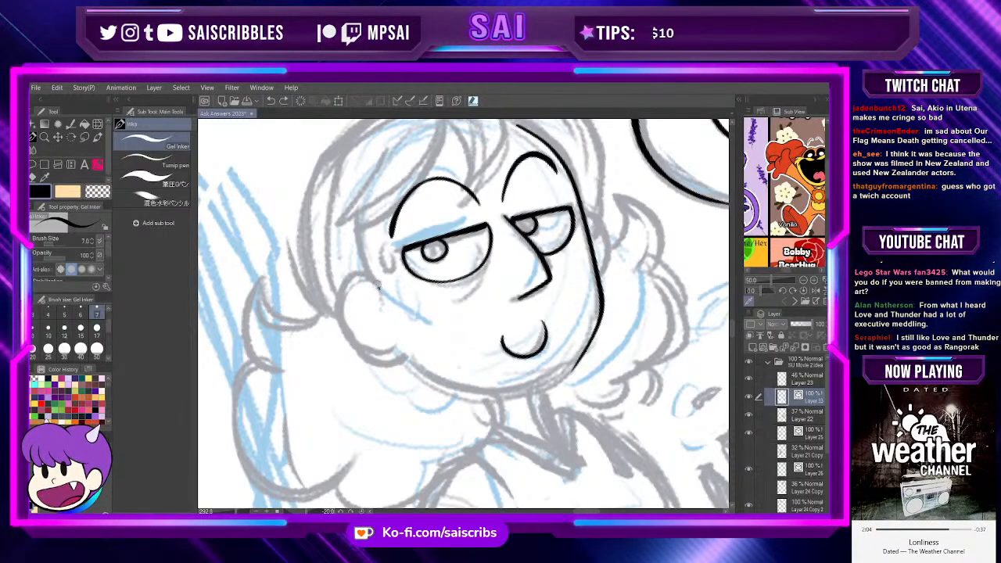
{"action": "mouse_move", "coordinate": [378, 288]}
{"action": "left_mouse_down"}
{"action": "mouse_move", "coordinate": [332, 311]}
{"action": "mouse_move", "coordinate": [405, 360]}
{"action": "left_mouse_up"}
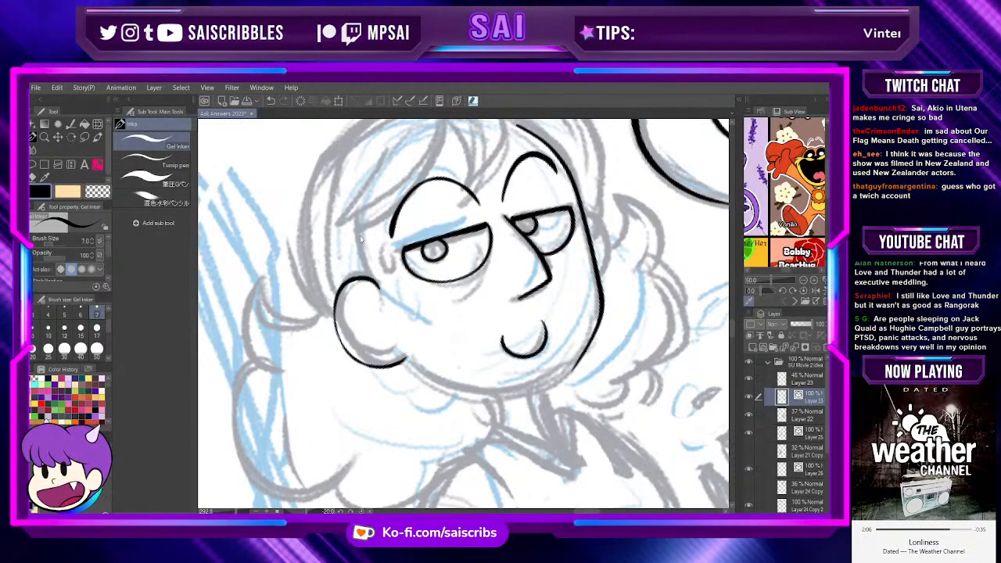
{"action": "mouse_move", "coordinate": [374, 283]}
{"action": "left_mouse_down"}
{"action": "mouse_move", "coordinate": [379, 369]}
{"action": "mouse_move", "coordinate": [402, 358]}
{"action": "left_mouse_up"}
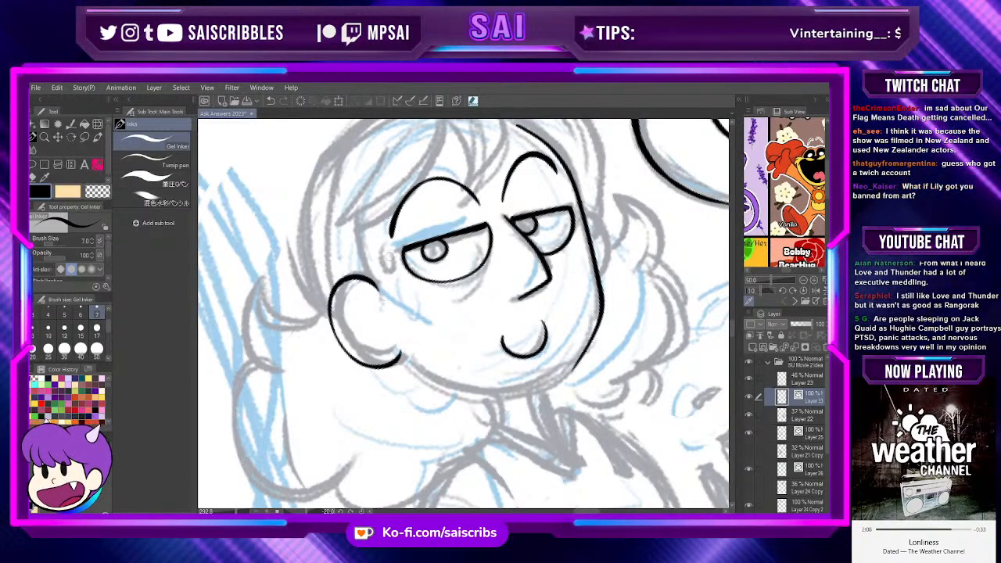
Step: Ink the small curve inside the curly-haired character's near ear and the far ear's outline beside the cheek
{"action": "left_click_drag", "start_coordinate": [354, 326], "coordinate": [377, 322]}
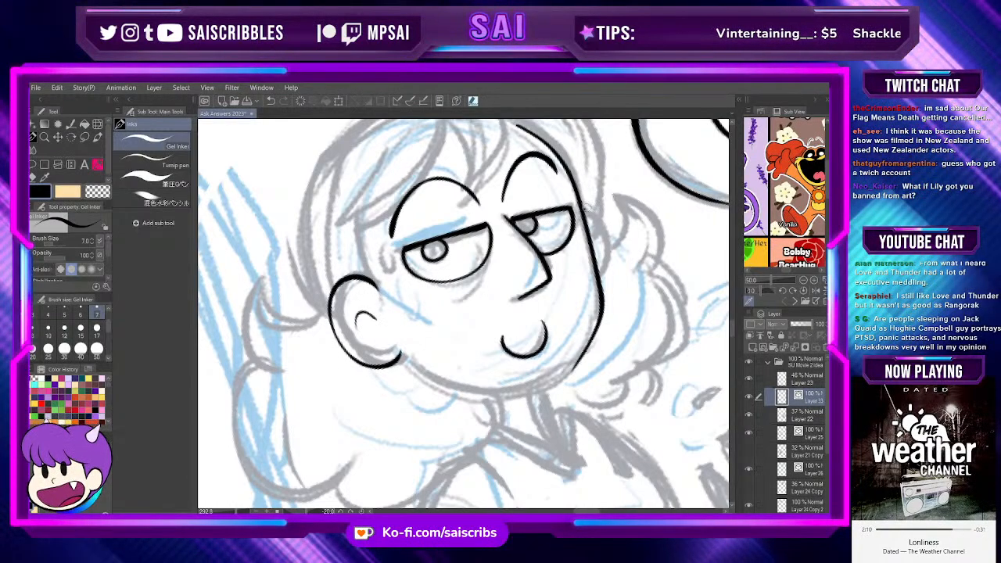
{"action": "key", "text": "ctrl+z"}
{"action": "left_click_drag", "start_coordinate": [586, 209], "coordinate": [601, 282]}
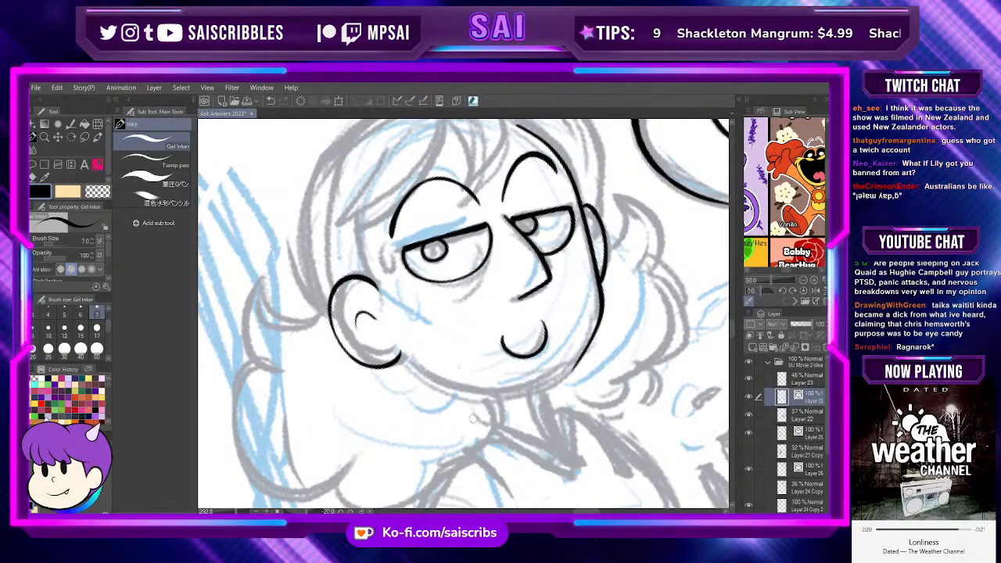
Step: Ink the jawline from the near ear to the chin, redrawing it once, and the temple line rising above that ear
{"action": "mouse_move", "coordinate": [397, 361]}
{"action": "left_mouse_down"}
{"action": "mouse_move", "coordinate": [507, 398]}
{"action": "mouse_move", "coordinate": [575, 360]}
{"action": "left_mouse_up"}
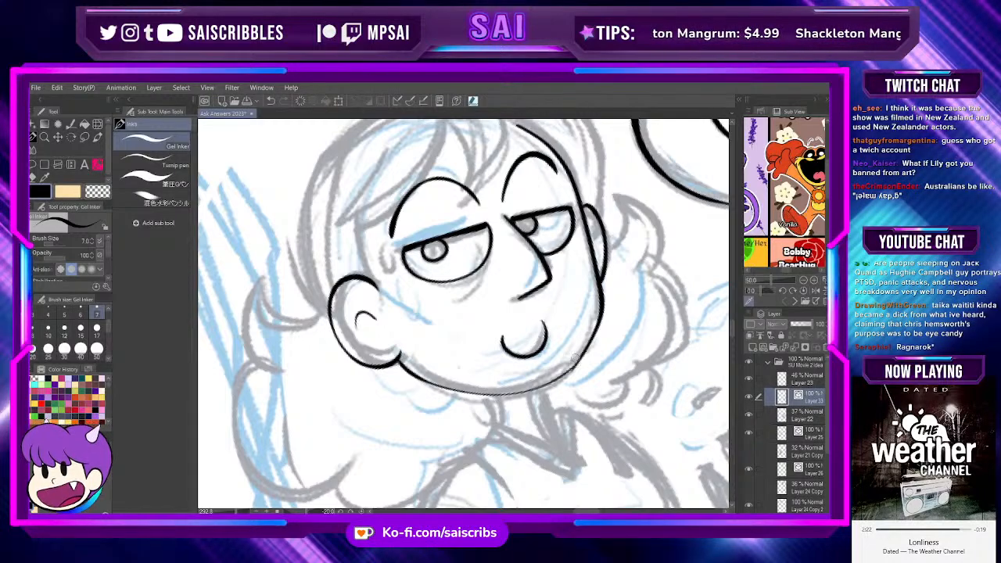
{"action": "key", "text": "ctrl+z"}
{"action": "mouse_move", "coordinate": [399, 358]}
{"action": "left_mouse_down"}
{"action": "mouse_move", "coordinate": [542, 391]}
{"action": "mouse_move", "coordinate": [575, 365]}
{"action": "left_mouse_up"}
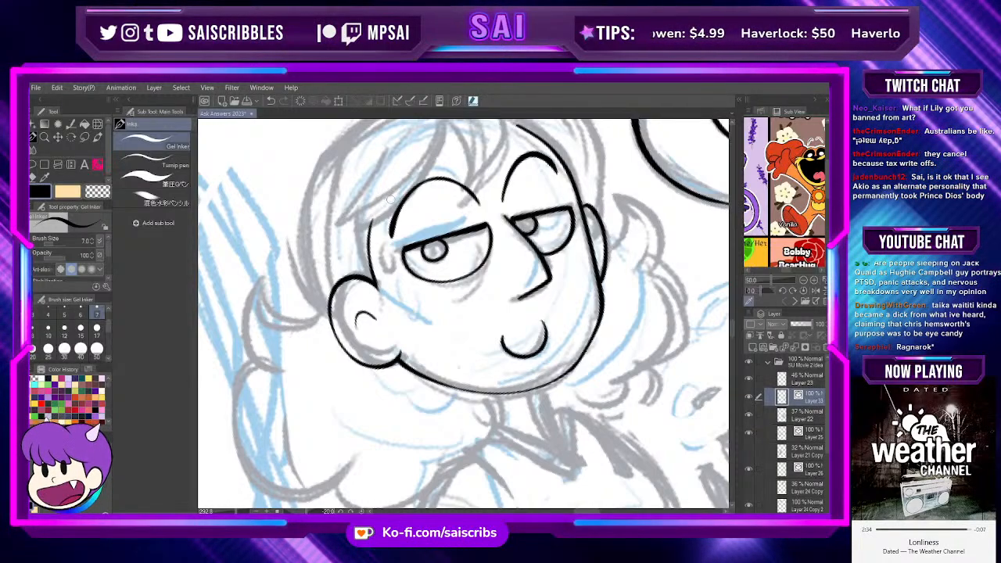
{"action": "left_click_drag", "start_coordinate": [376, 286], "coordinate": [370, 221]}
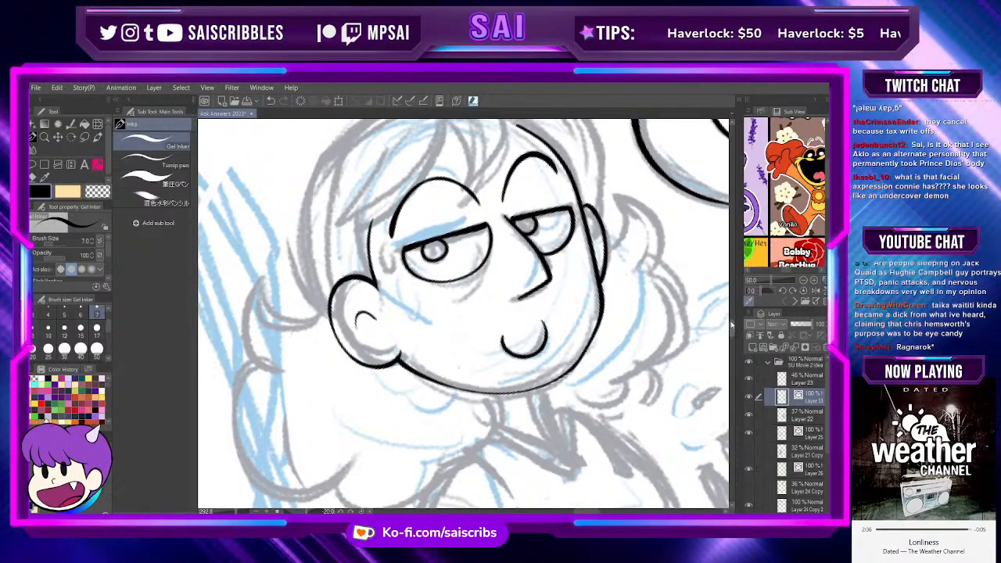
{"action": "scroll", "coordinate": [731, 327], "scroll_direction": "up", "scroll_amount": 2}
{"action": "scroll", "coordinate": [731, 327], "scroll_direction": "down", "scroll_amount": 2}
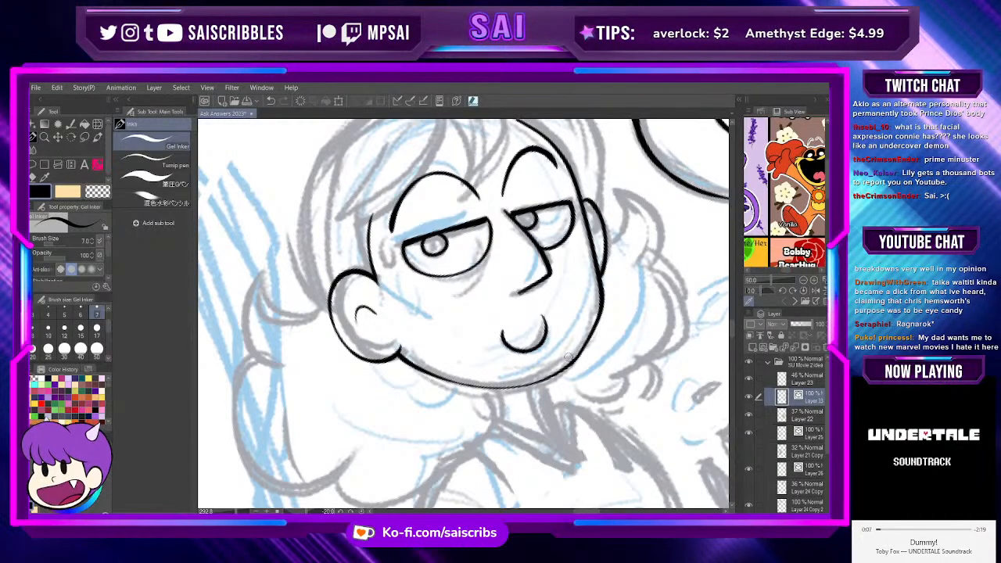
{"action": "scroll", "coordinate": [505, 344], "scroll_direction": "down", "scroll_amount": 4}
{"action": "scroll", "coordinate": [503, 343], "scroll_direction": "down", "scroll_amount": 3}
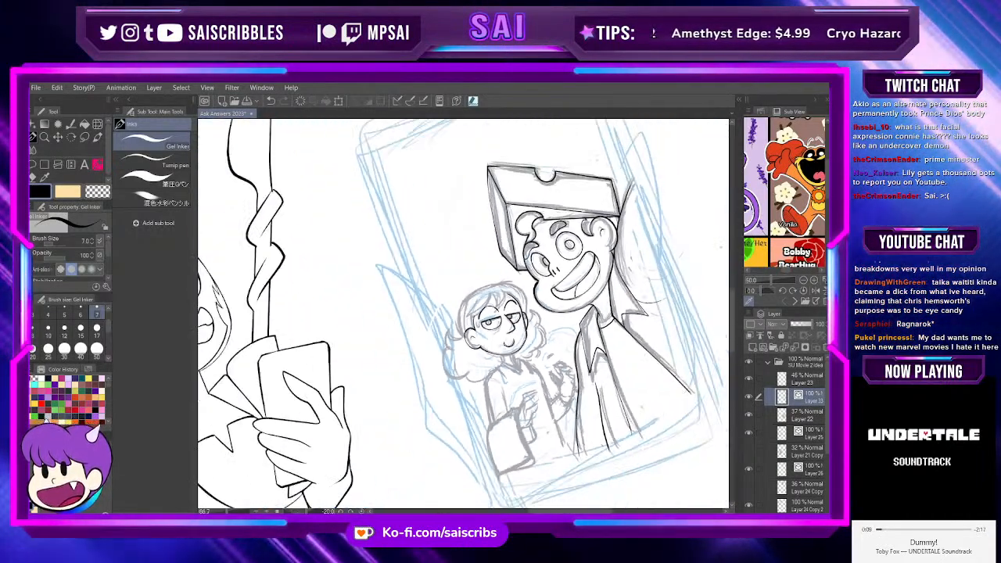
{"action": "scroll", "coordinate": [598, 401], "scroll_direction": "up", "scroll_amount": 2}
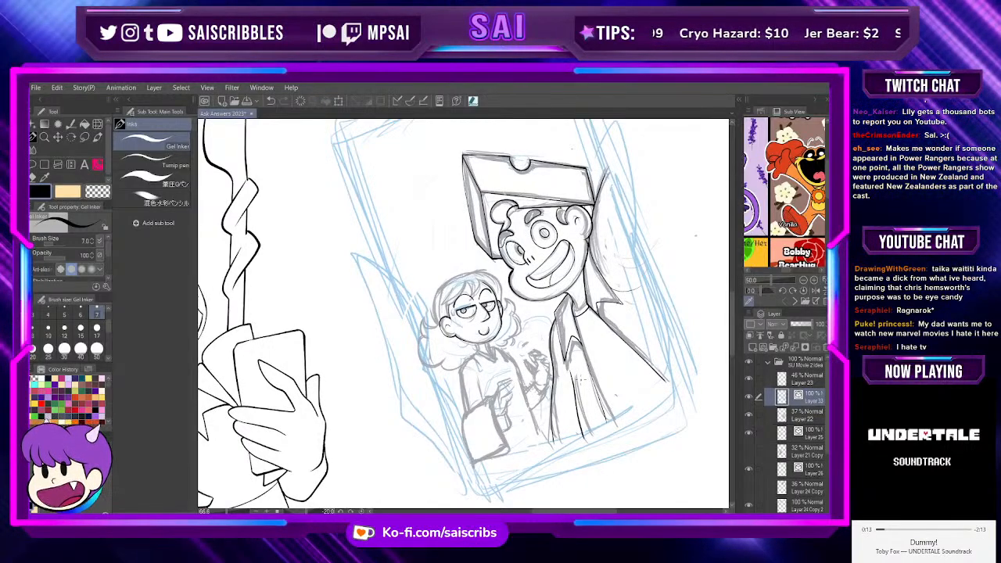
{"action": "scroll", "coordinate": [581, 379], "scroll_direction": "down", "scroll_amount": 1}
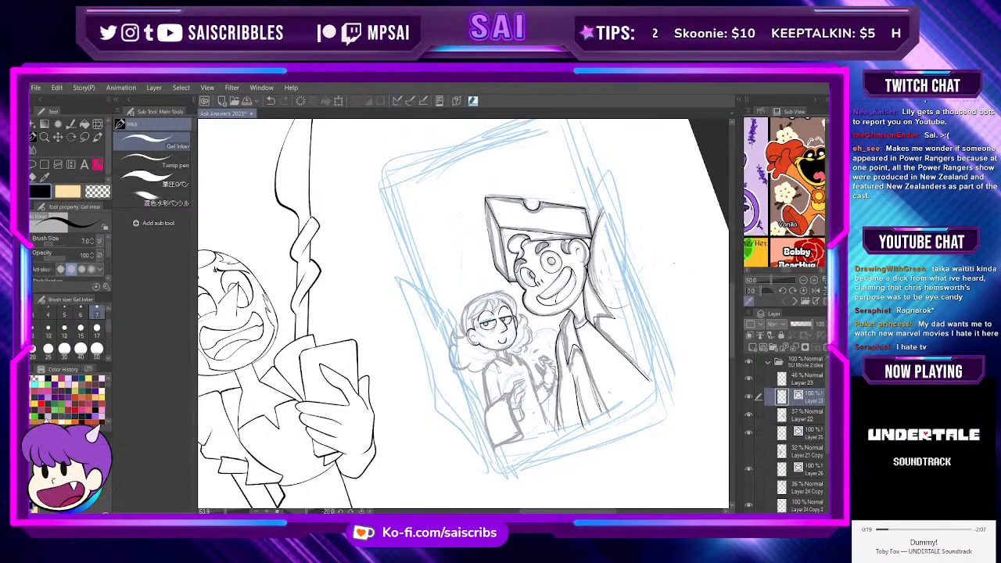
{"action": "scroll", "coordinate": [559, 316], "scroll_direction": "up", "scroll_amount": 2}
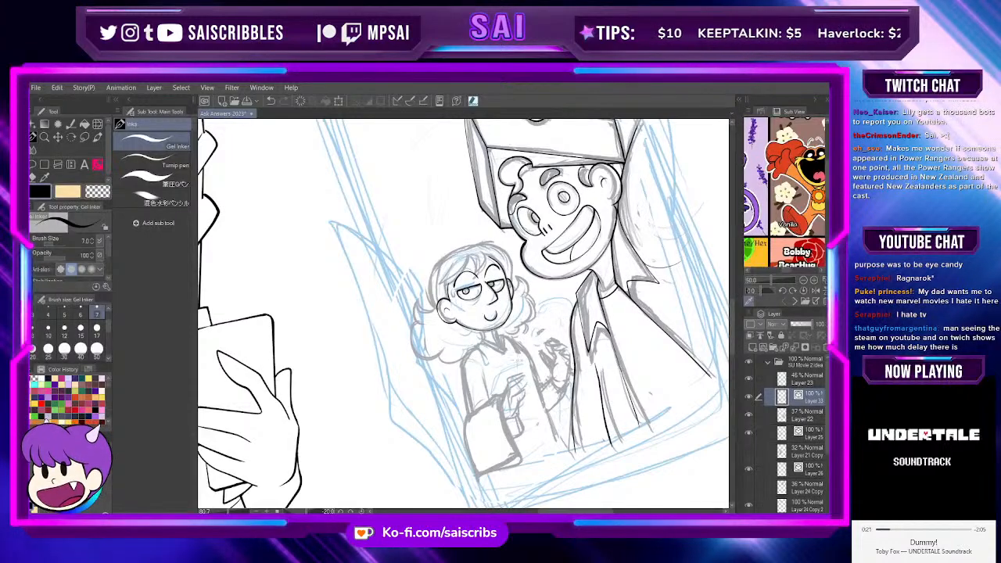
{"action": "scroll", "coordinate": [560, 316], "scroll_direction": "down", "scroll_amount": 3}
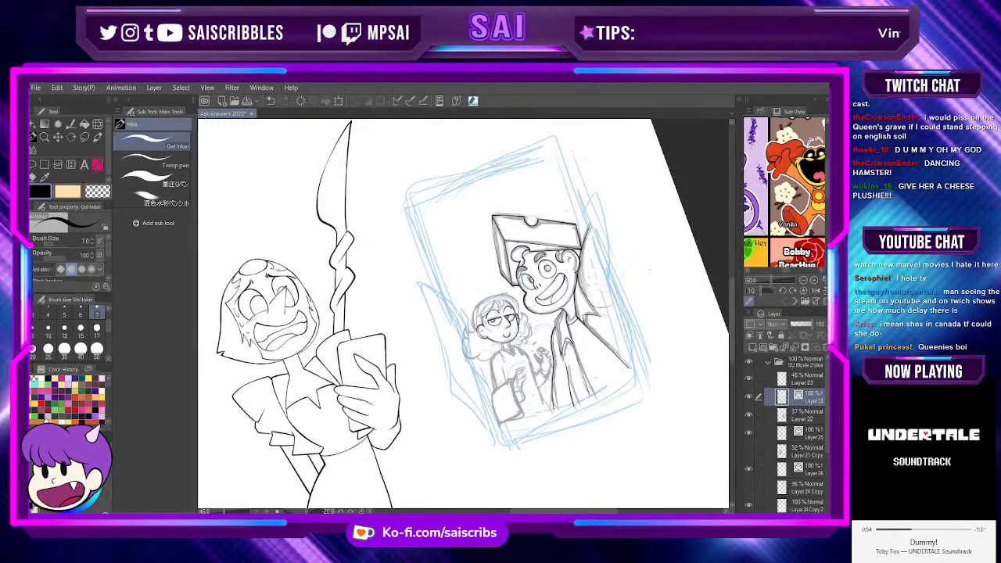
{"action": "scroll", "coordinate": [649, 270], "scroll_direction": "down", "scroll_amount": 1}
{"action": "scroll", "coordinate": [598, 313], "scroll_direction": "up", "scroll_amount": 2}
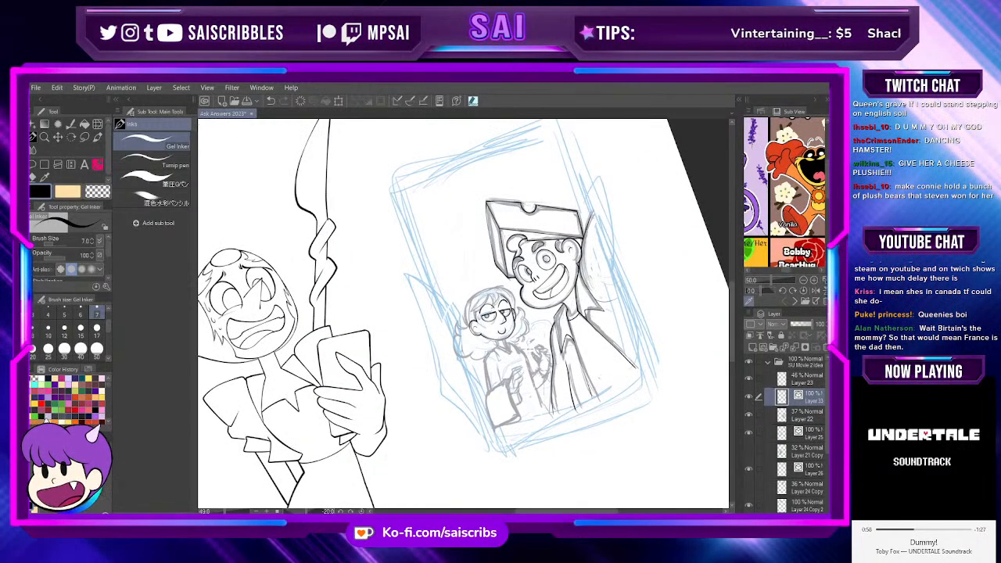
{"action": "scroll", "coordinate": [462, 313], "scroll_direction": "up", "scroll_amount": 1}
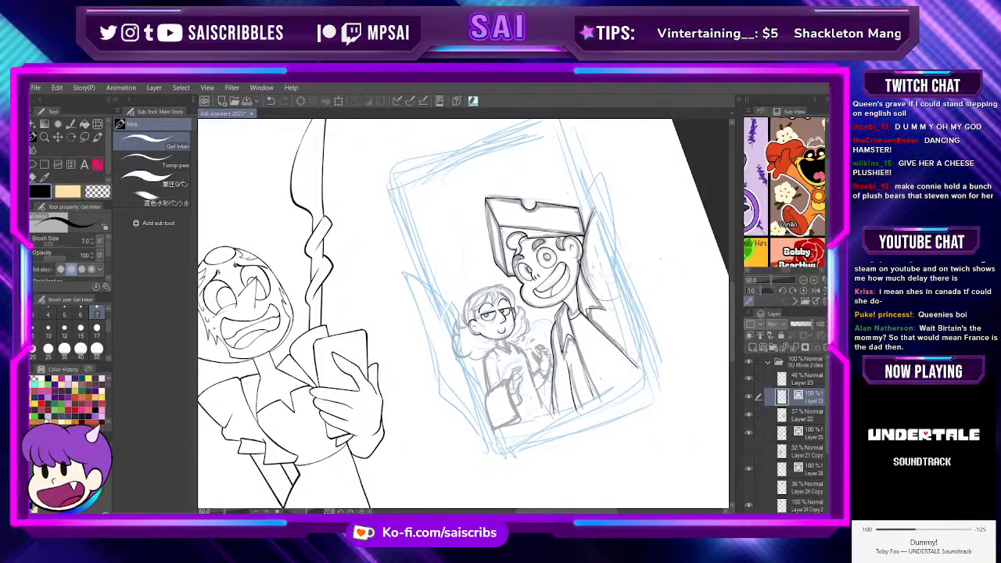
{"action": "scroll", "coordinate": [524, 305], "scroll_direction": "up", "scroll_amount": 2}
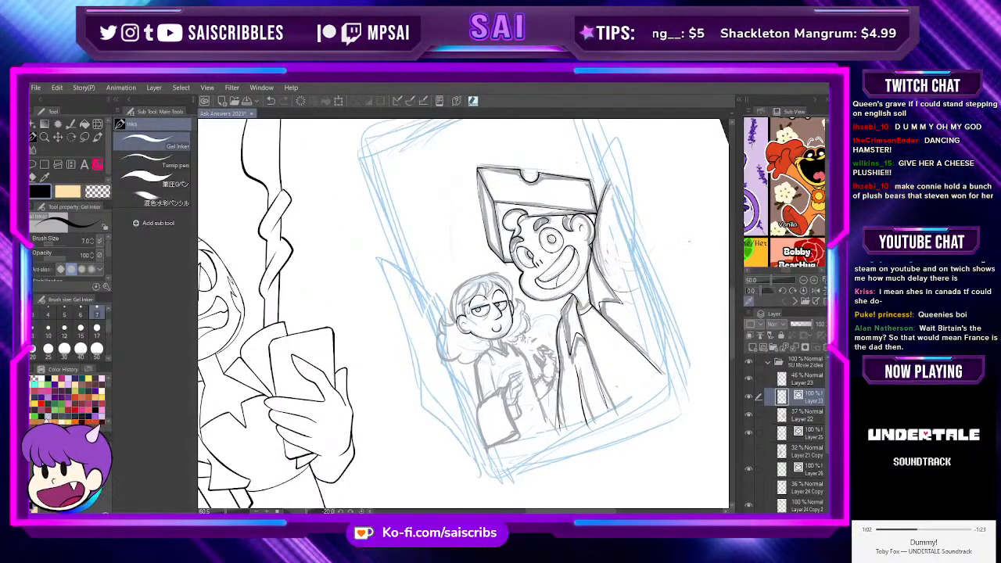
{"action": "scroll", "coordinate": [524, 313], "scroll_direction": "down", "scroll_amount": 1}
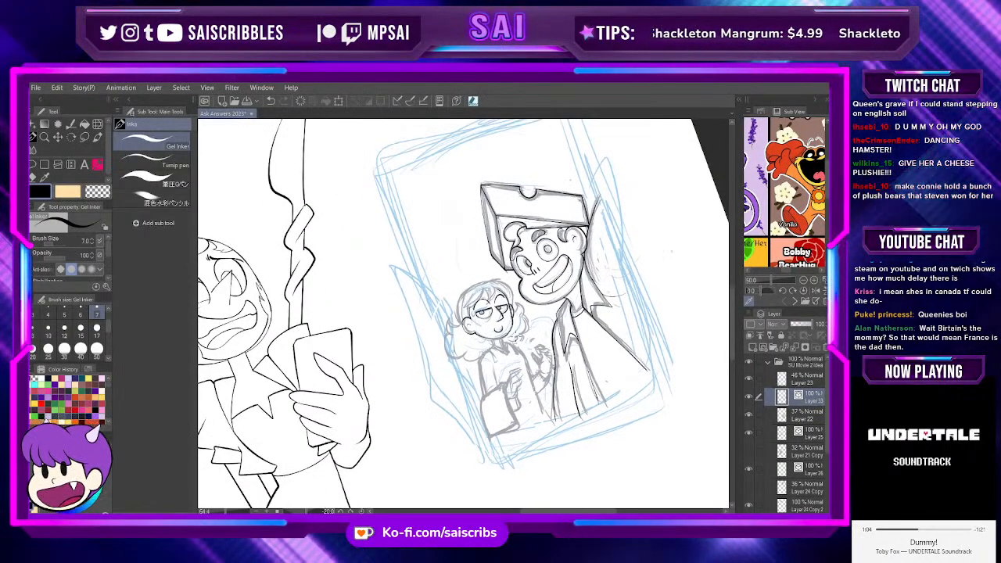
{"action": "scroll", "coordinate": [461, 313], "scroll_direction": "up", "scroll_amount": 1}
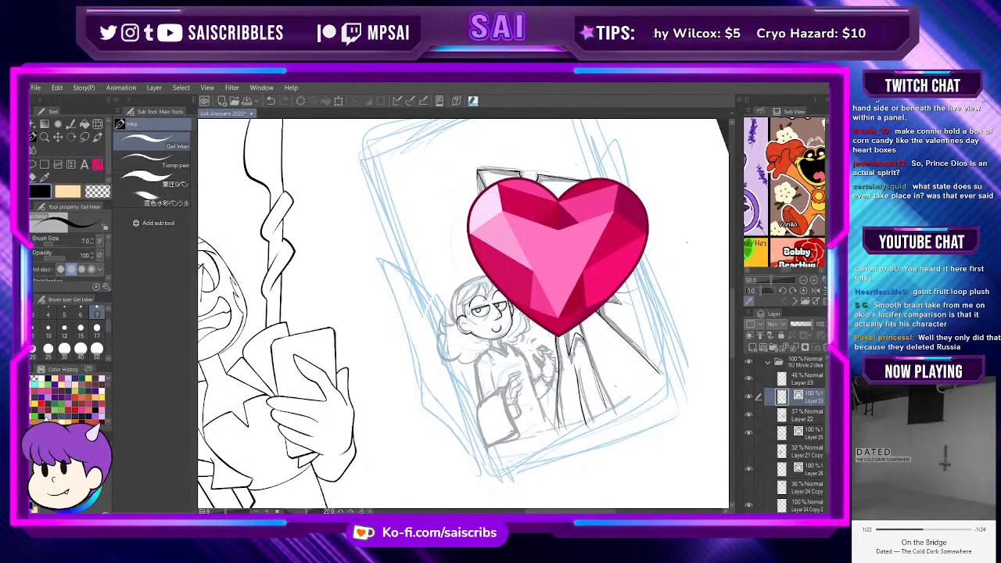
{"action": "scroll", "coordinate": [519, 302], "scroll_direction": "down", "scroll_amount": 2}
{"action": "scroll", "coordinate": [519, 301], "scroll_direction": "up", "scroll_amount": 2}
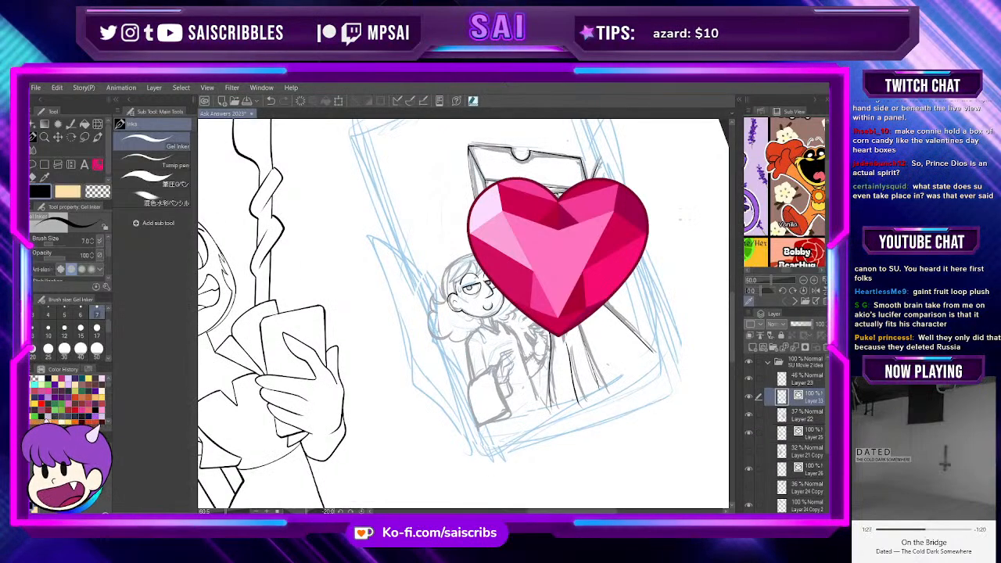
{"action": "scroll", "coordinate": [518, 301], "scroll_direction": "up", "scroll_amount": 3}
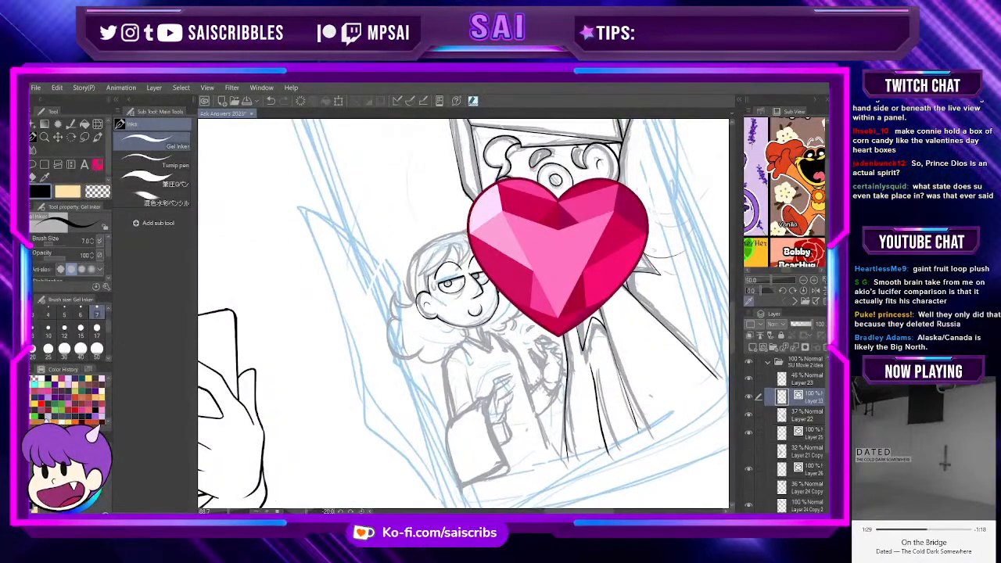
{"action": "scroll", "coordinate": [518, 301], "scroll_direction": "up", "scroll_amount": 1}
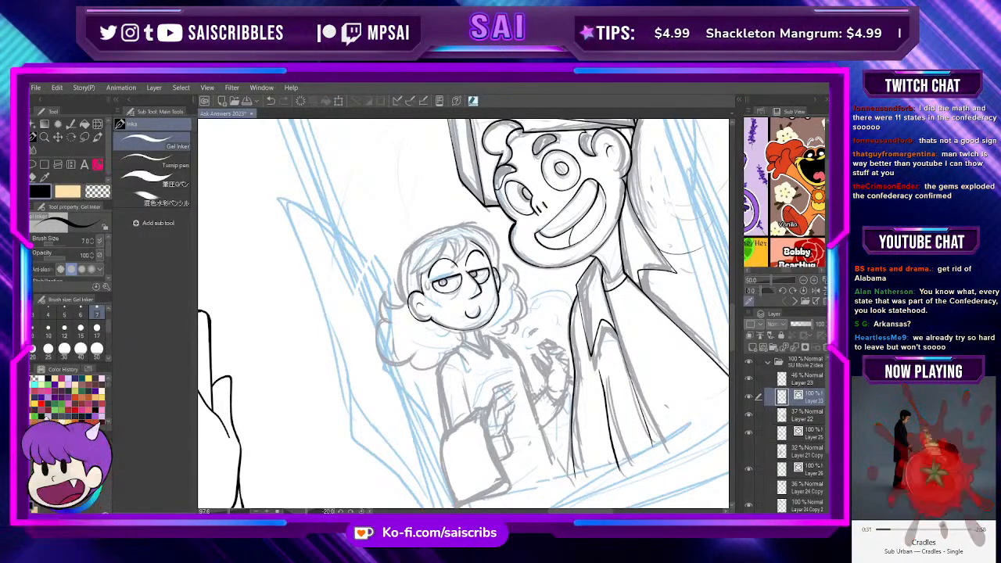
Step: Switch to the browser to examine the world map image, and return to the drawing
{"action": "key", "text": "alt+Tab"}
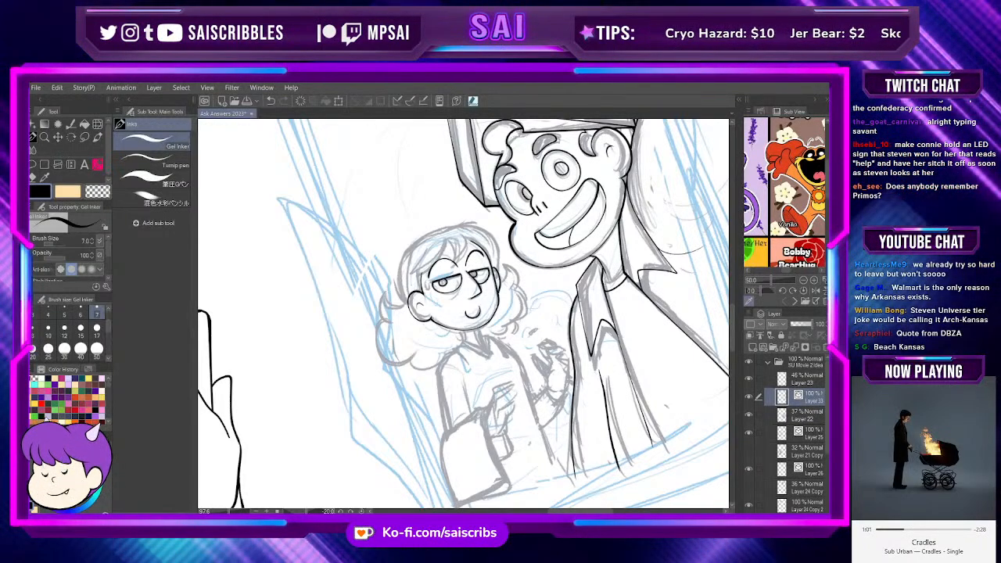
{"action": "key", "text": "alt+Tab"}
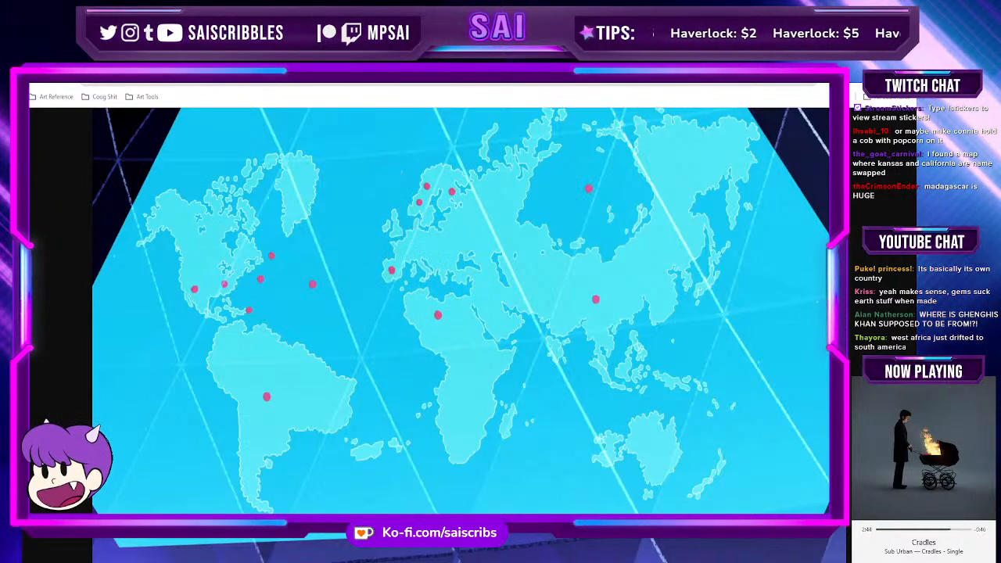
{"action": "key", "text": "alt+Tab"}
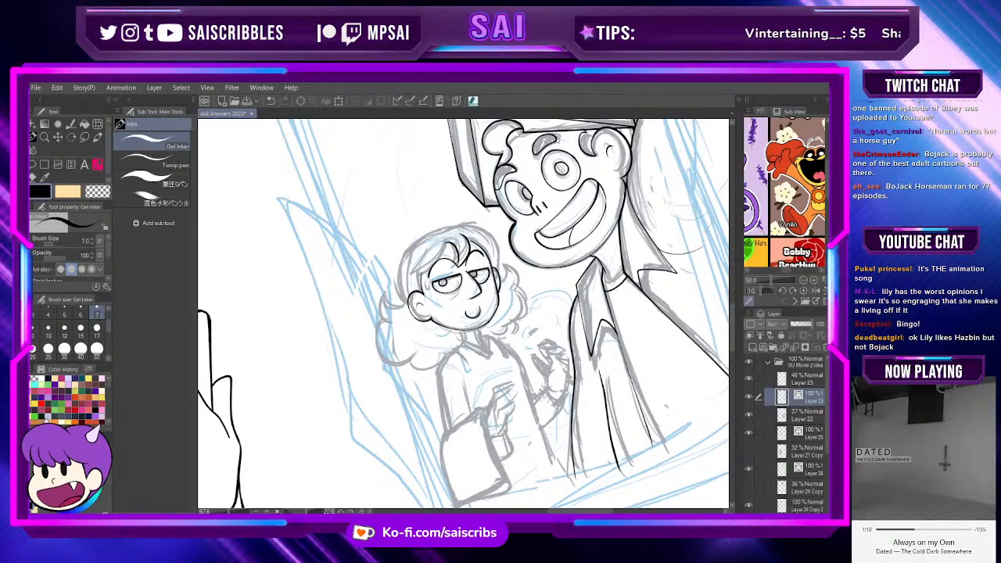
Step: Ink the crown of the curly-haired character's hair and the small curl beside the near ear, redrawing the curl to fit the sketch
{"action": "scroll", "coordinate": [472, 315], "scroll_direction": "up", "scroll_amount": 2}
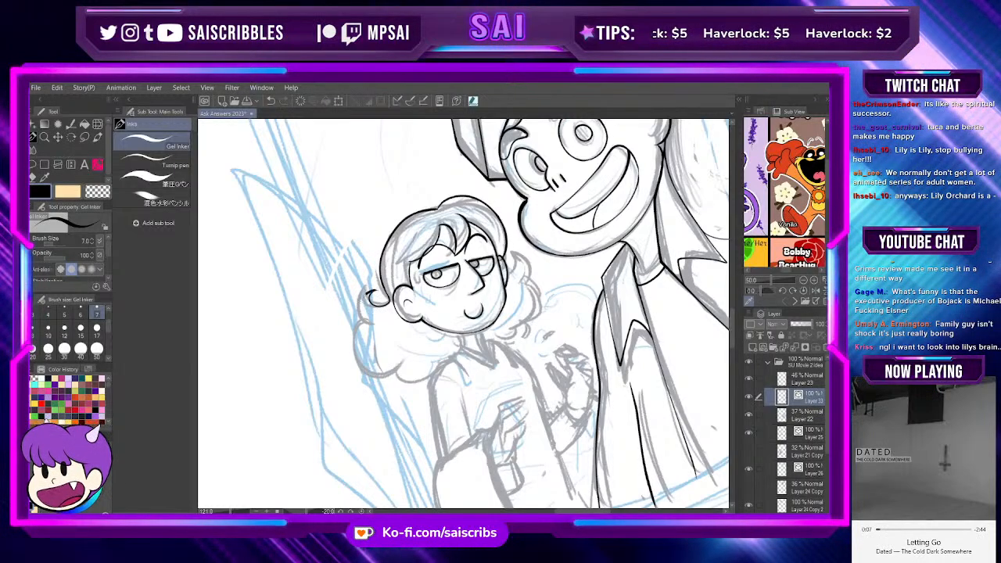
{"action": "left_click_drag", "start_coordinate": [377, 292], "coordinate": [358, 311]}
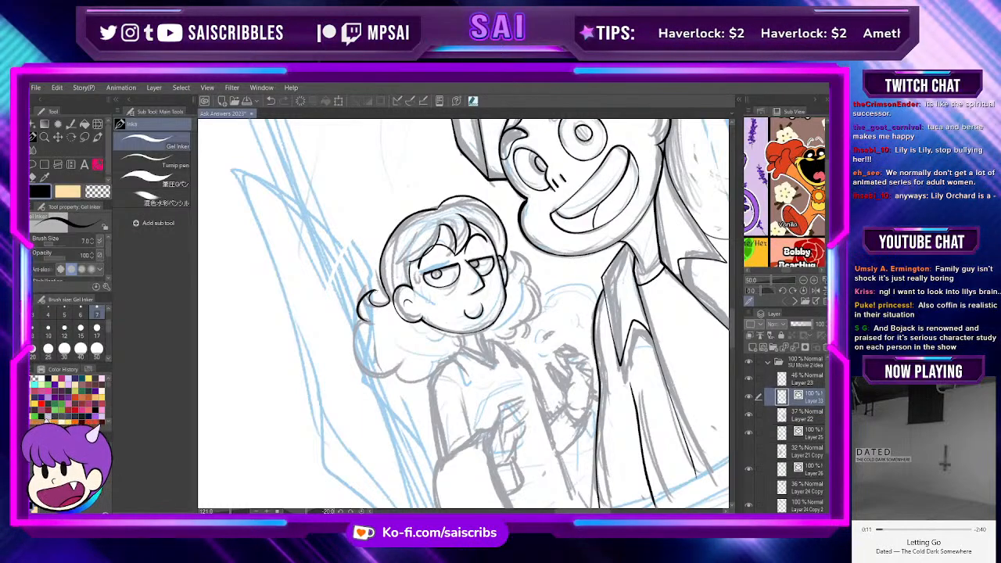
{"action": "key", "text": "ctrl+z"}
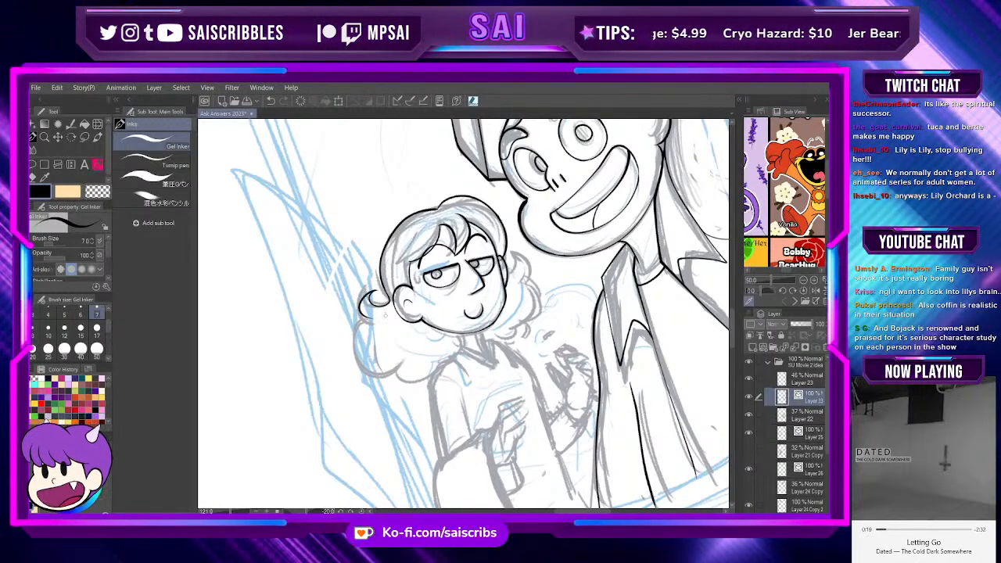
{"action": "left_click_drag", "start_coordinate": [376, 291], "coordinate": [370, 318]}
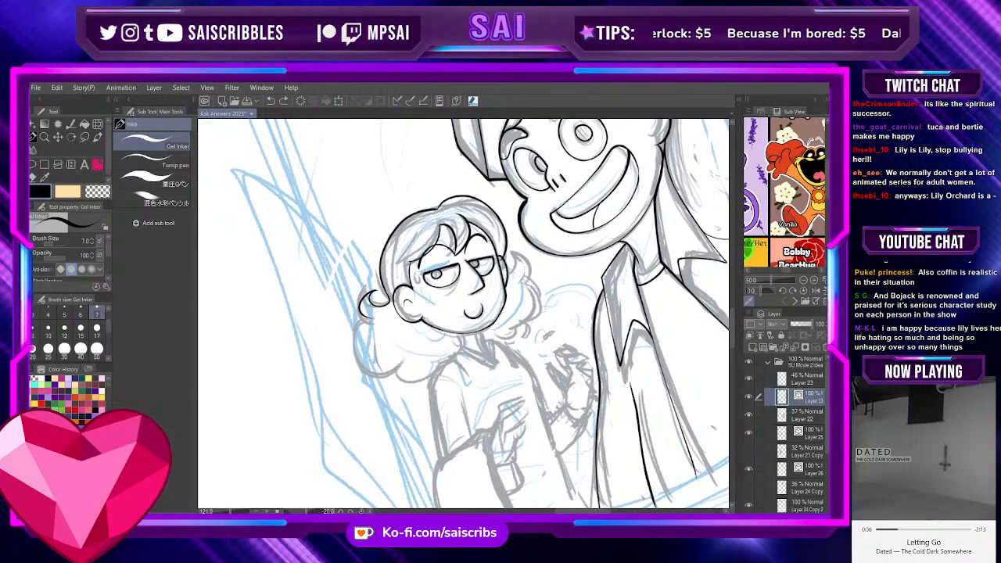
Step: Ink the scalloped outline of the near-side hair down to the shoulder and the curls on the far side of the face
{"action": "left_click_drag", "start_coordinate": [358, 337], "coordinate": [385, 374]}
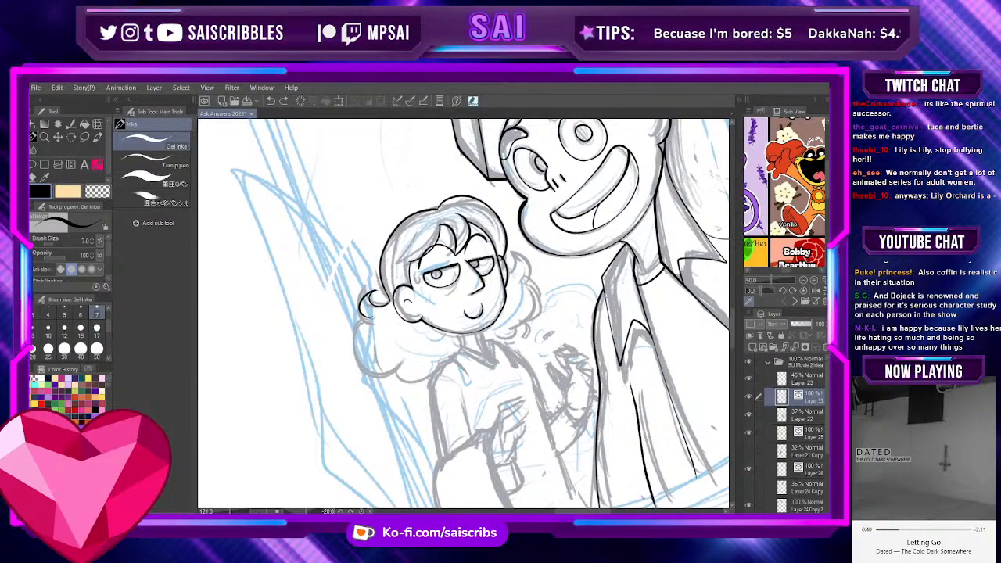
{"action": "mouse_move", "coordinate": [372, 318]}
{"action": "left_mouse_down"}
{"action": "mouse_move", "coordinate": [398, 371]}
{"action": "mouse_move", "coordinate": [436, 379]}
{"action": "left_mouse_up"}
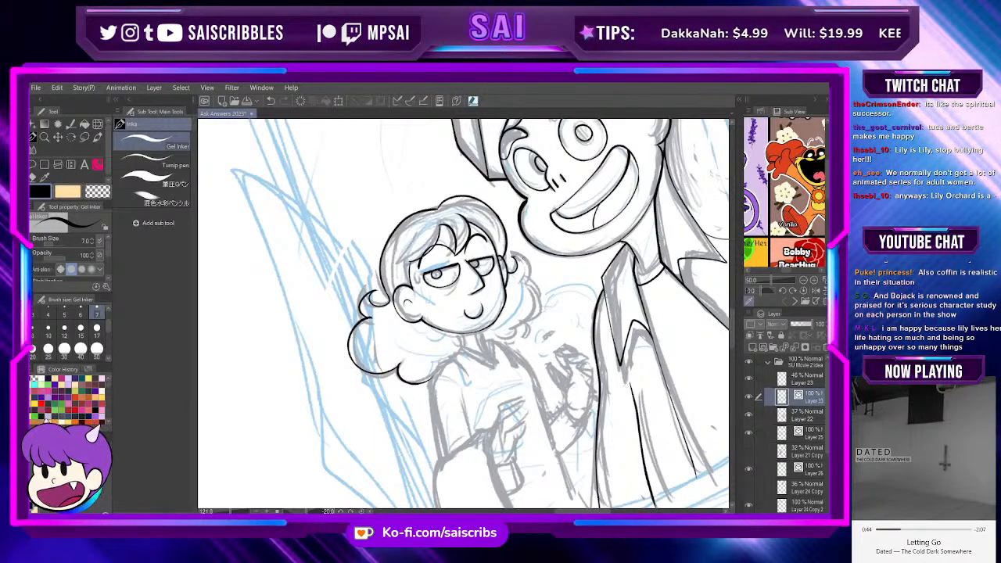
{"action": "left_click_drag", "start_coordinate": [513, 258], "coordinate": [542, 306]}
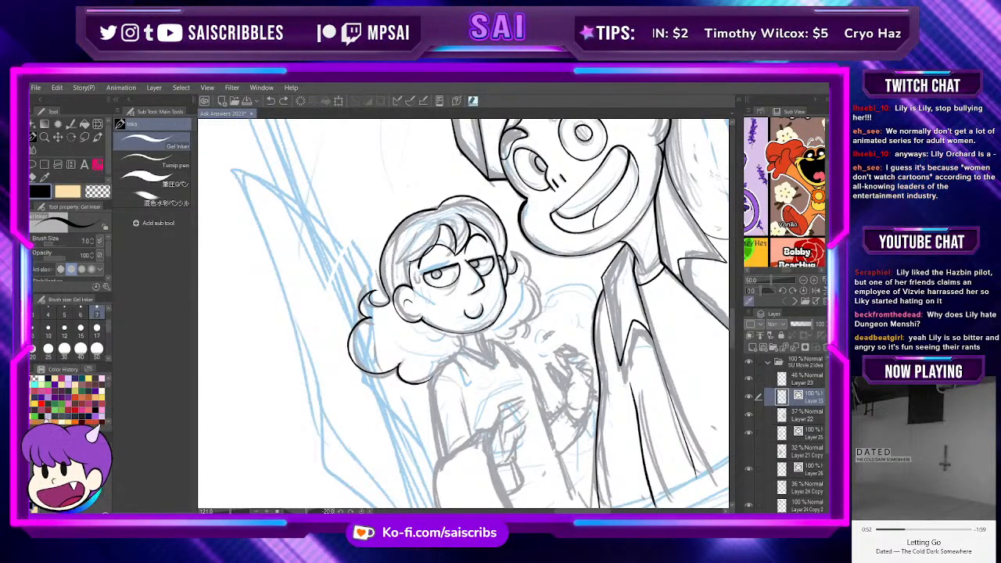
{"action": "mouse_move", "coordinate": [528, 283]}
{"action": "left_mouse_down"}
{"action": "mouse_move", "coordinate": [530, 319]}
{"action": "mouse_move", "coordinate": [508, 349]}
{"action": "left_mouse_up"}
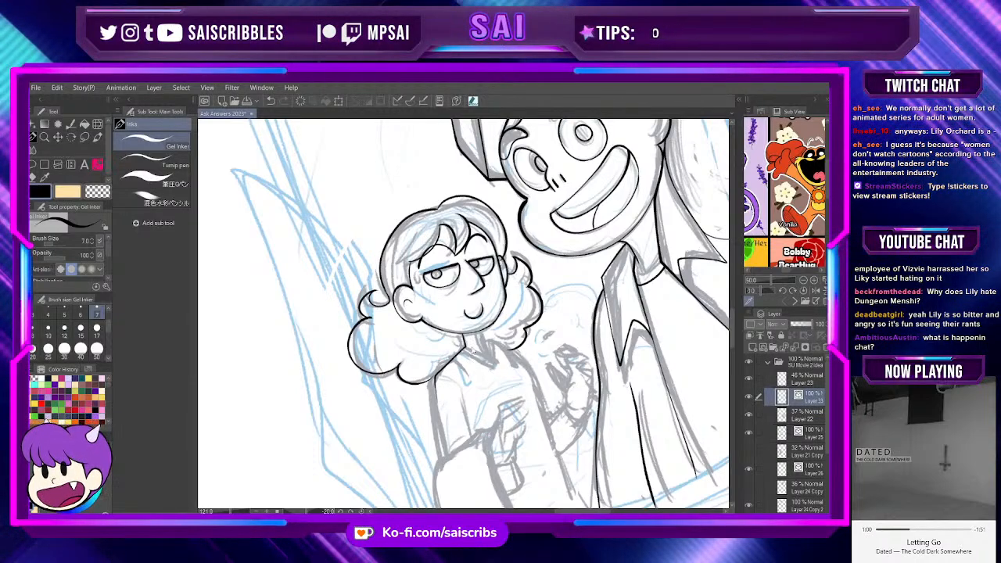
Step: Ink the curly-haired character's neck and shoulders with the outer edge of the near arm, and start the pointed shirt collar
{"action": "mouse_move", "coordinate": [464, 334]}
{"action": "left_mouse_down"}
{"action": "mouse_move", "coordinate": [434, 419]}
{"action": "mouse_move", "coordinate": [440, 460]}
{"action": "left_mouse_up"}
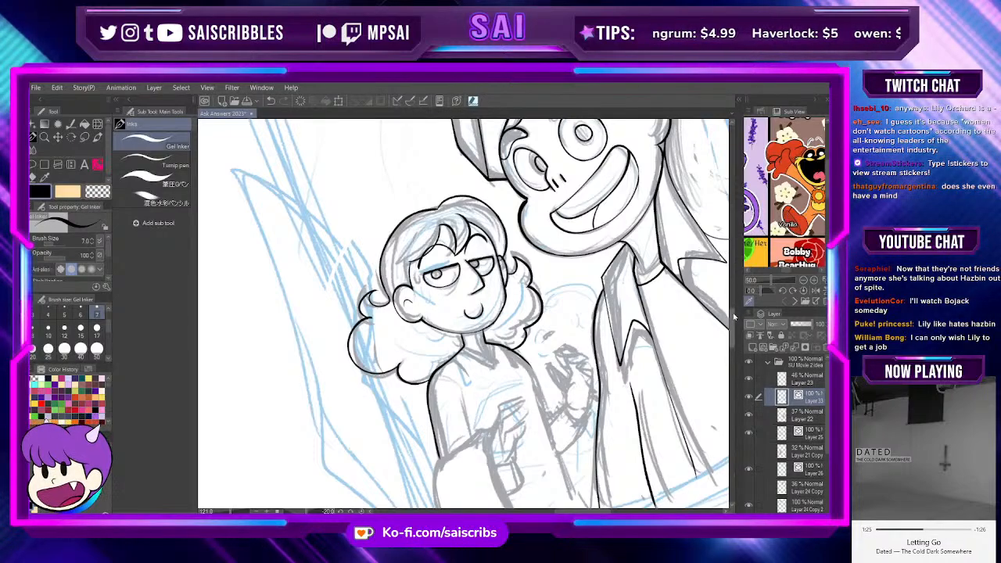
{"action": "scroll", "coordinate": [463, 313], "scroll_direction": "down", "scroll_amount": 3}
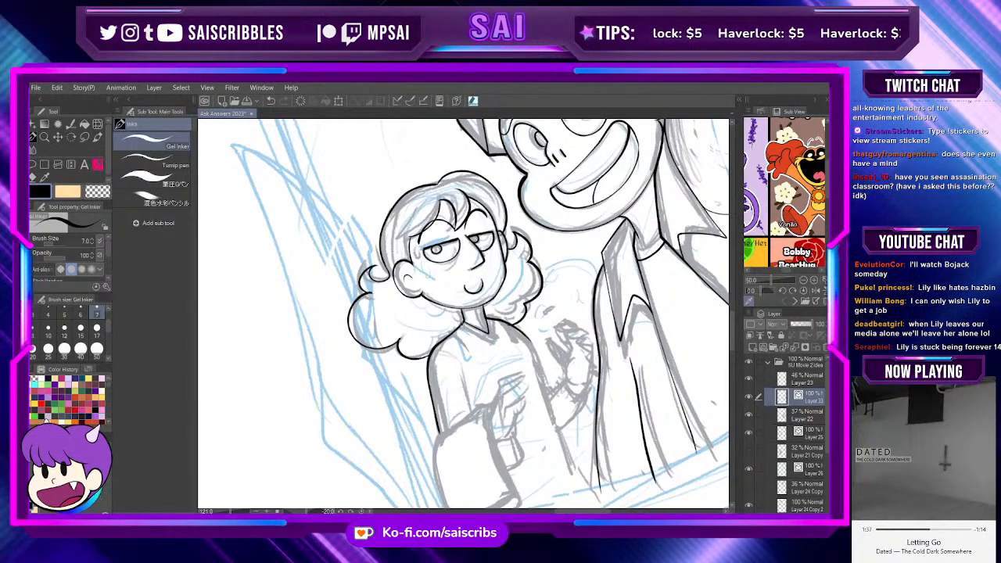
{"action": "mouse_move", "coordinate": [470, 348]}
{"action": "left_mouse_down"}
{"action": "mouse_move", "coordinate": [487, 327]}
{"action": "mouse_move", "coordinate": [472, 344]}
{"action": "left_mouse_up"}
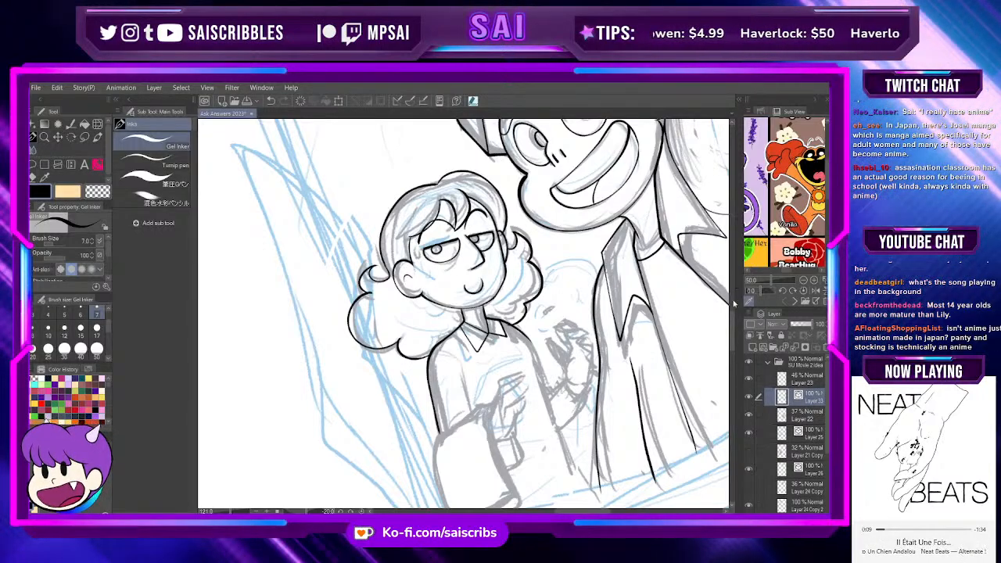
Step: Ink the collar's remaining point and the torso's side lines running down from the shoulders
{"action": "scroll", "coordinate": [727, 330], "scroll_direction": "down", "scroll_amount": 2}
{"action": "left_click_drag", "start_coordinate": [730, 330], "coordinate": [730, 328]}
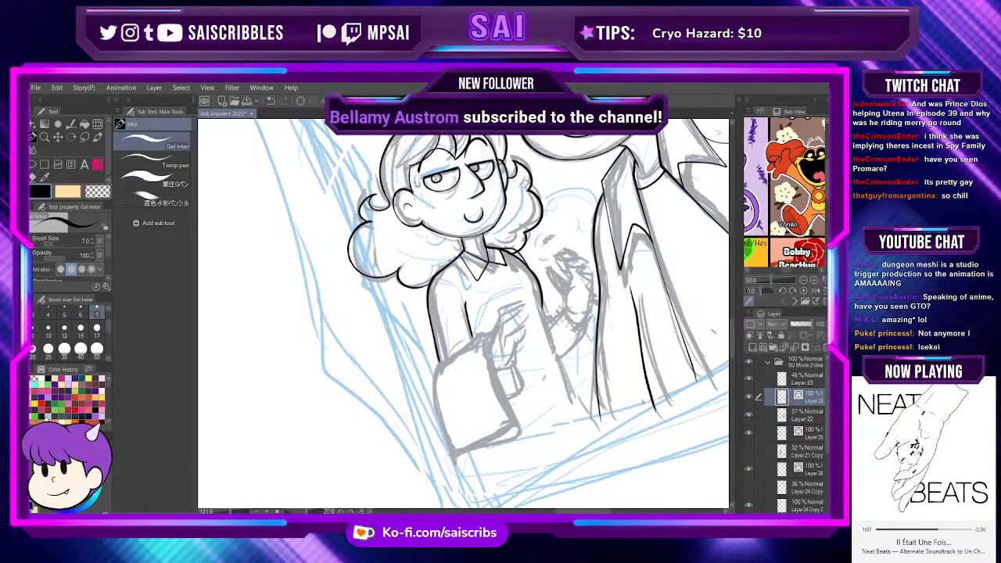
{"action": "scroll", "coordinate": [463, 313], "scroll_direction": "down", "scroll_amount": 3}
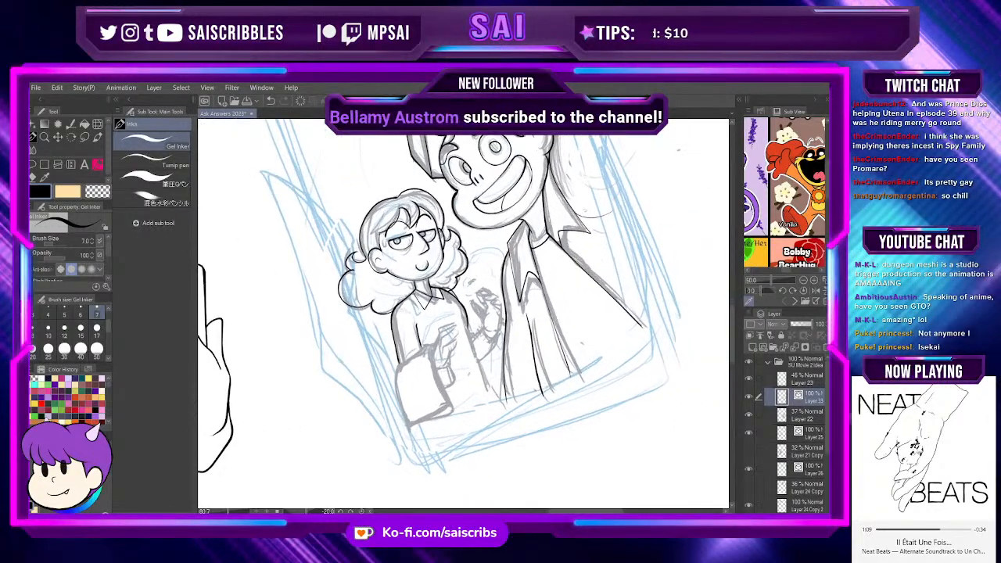
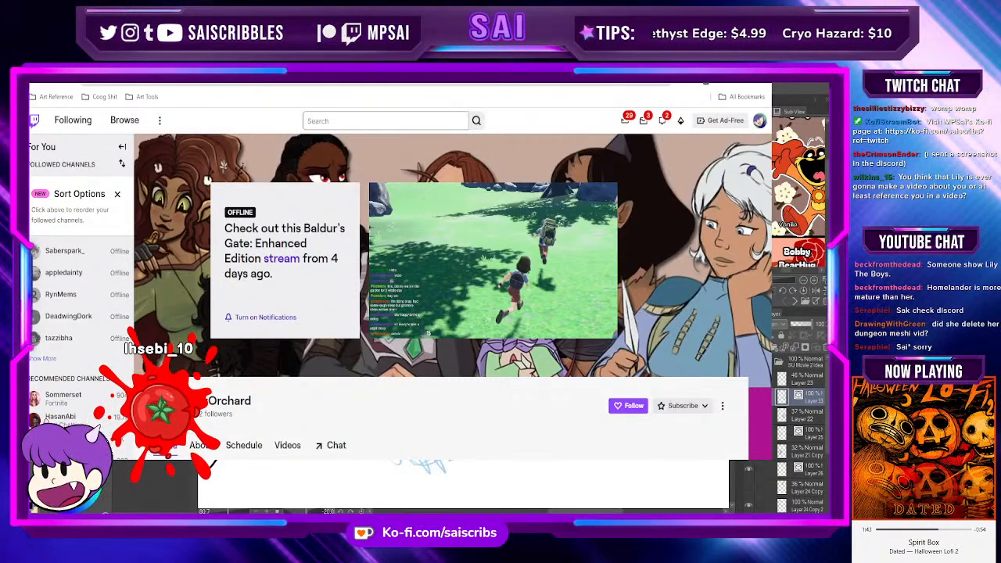
Step: Play the puppy video from the iCloud Photos library and switch back to the drawing in Clip Studio Paint
{"action": "key", "text": "ctrl+t"}
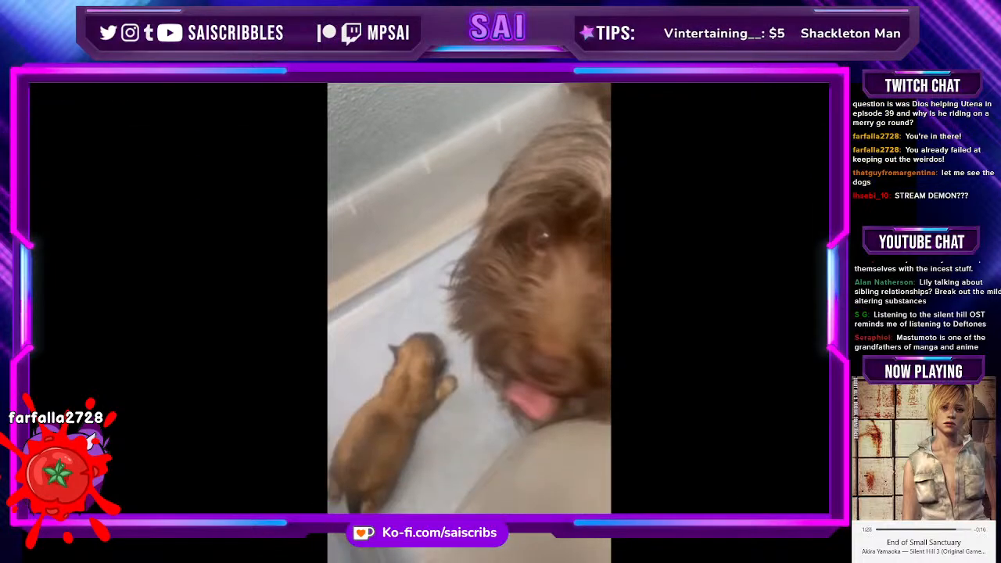
{"action": "left_click", "coordinate": [474, 333]}
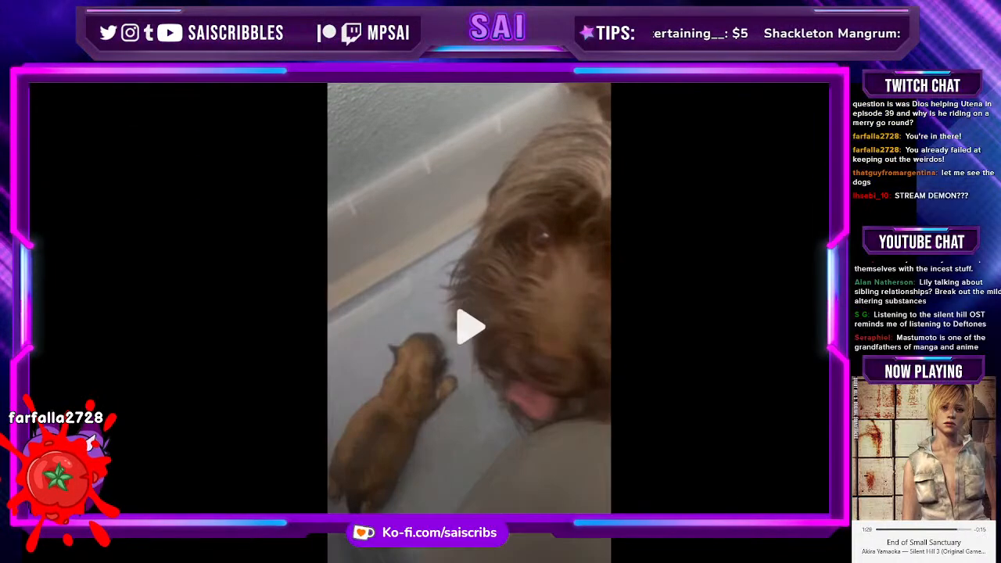
{"action": "left_click", "coordinate": [474, 333]}
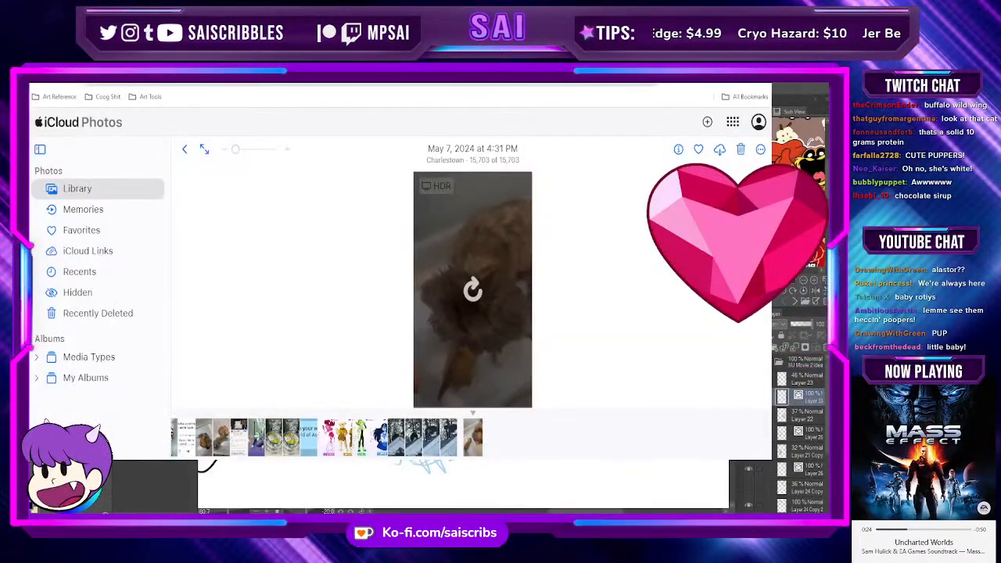
{"action": "key", "text": "alt+Tab"}
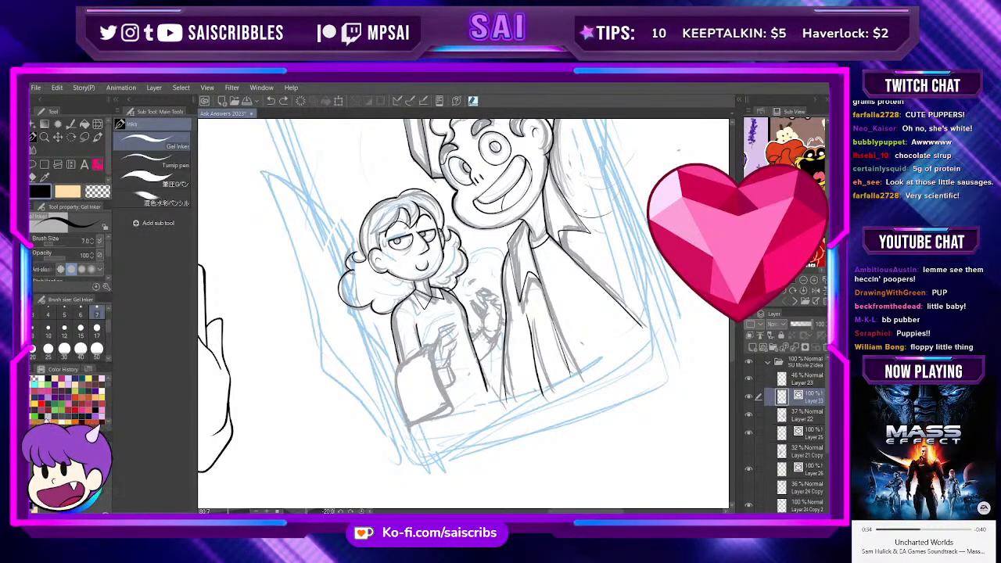
Step: Rotate the canvas view to -5 degrees and examine the two characters up close and against the rest of the page
{"action": "scroll", "coordinate": [479, 335], "scroll_direction": "up", "scroll_amount": 2}
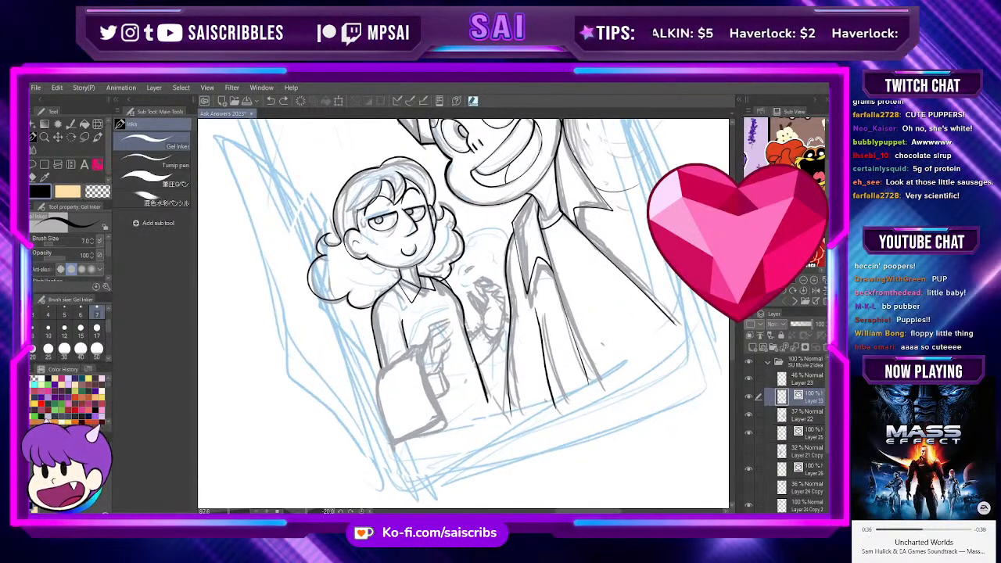
{"action": "scroll", "coordinate": [479, 335], "scroll_direction": "down", "scroll_amount": 4}
{"action": "scroll", "coordinate": [476, 339], "scroll_direction": "down", "scroll_amount": 1}
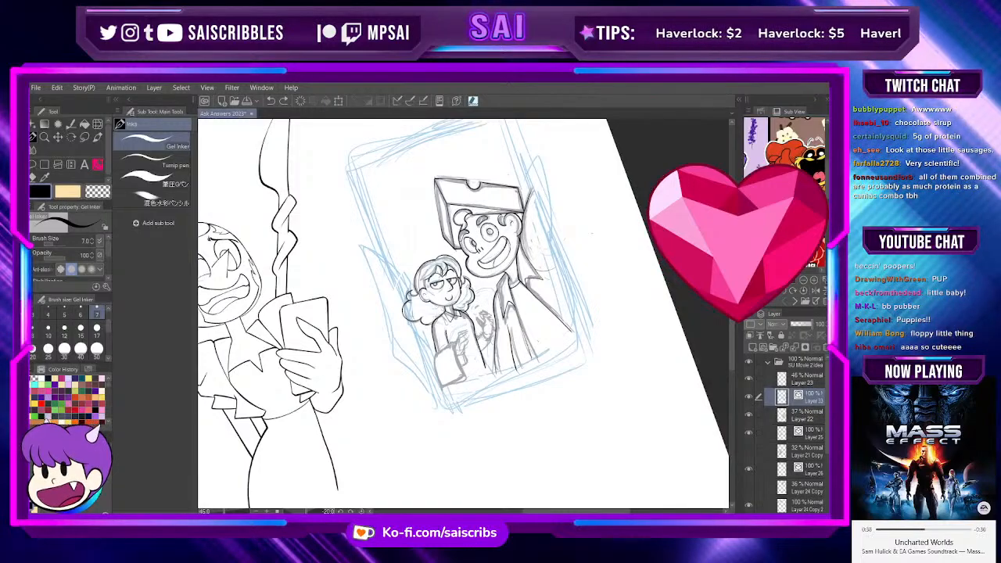
{"action": "left_click", "coordinate": [351, 512]}
{"action": "left_click", "coordinate": [351, 511]}
{"action": "left_click", "coordinate": [351, 512]}
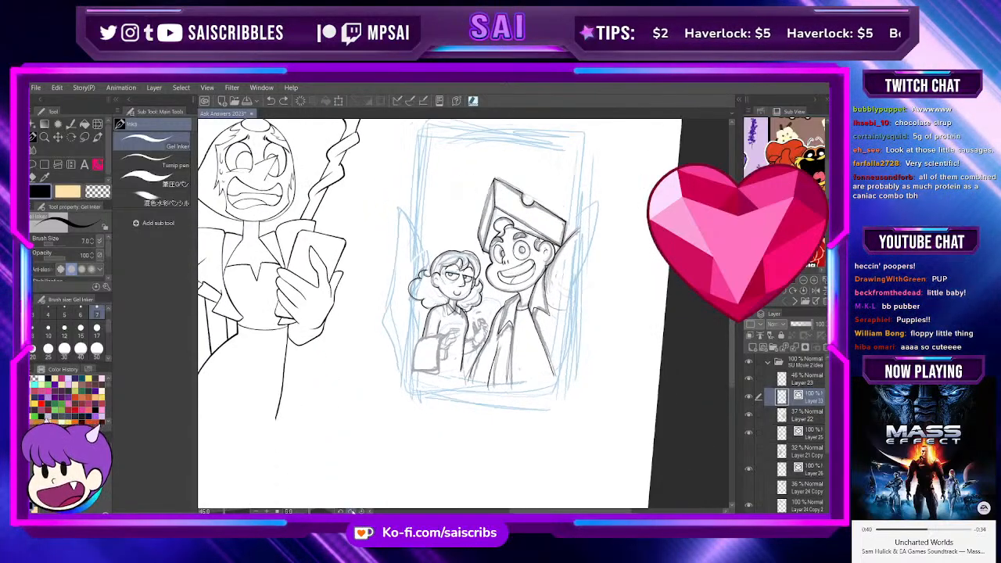
{"action": "left_click", "coordinate": [341, 511]}
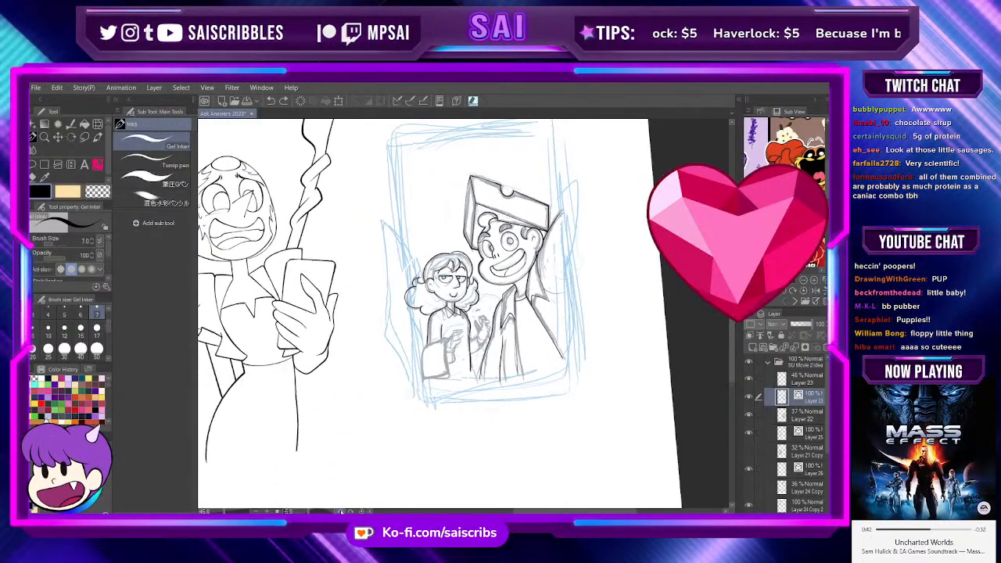
{"action": "scroll", "coordinate": [500, 268], "scroll_direction": "down", "scroll_amount": 2}
{"action": "scroll", "coordinate": [552, 190], "scroll_direction": "up", "scroll_amount": 3}
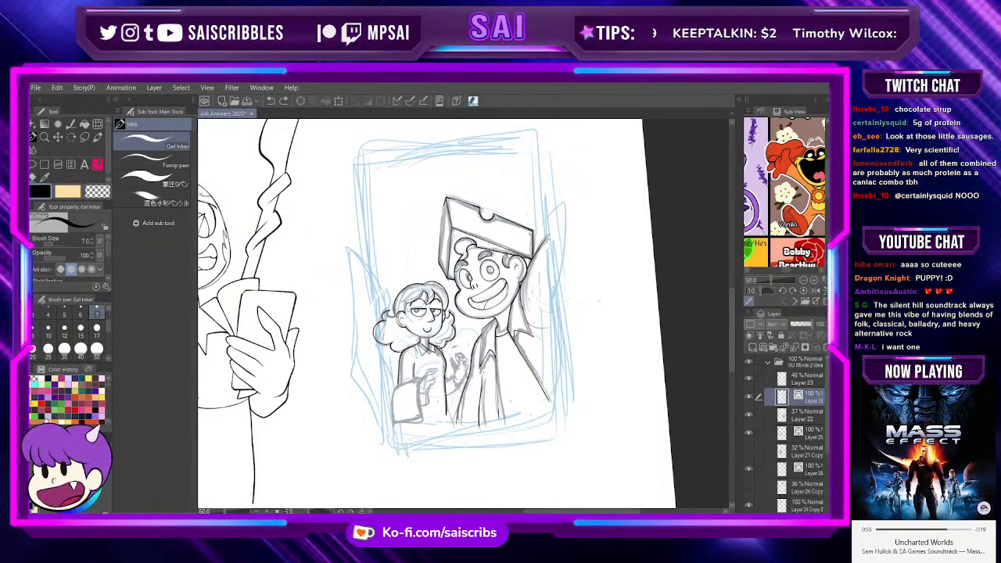
{"action": "scroll", "coordinate": [481, 365], "scroll_direction": "up", "scroll_amount": 2}
{"action": "scroll", "coordinate": [469, 360], "scroll_direction": "up", "scroll_amount": 2}
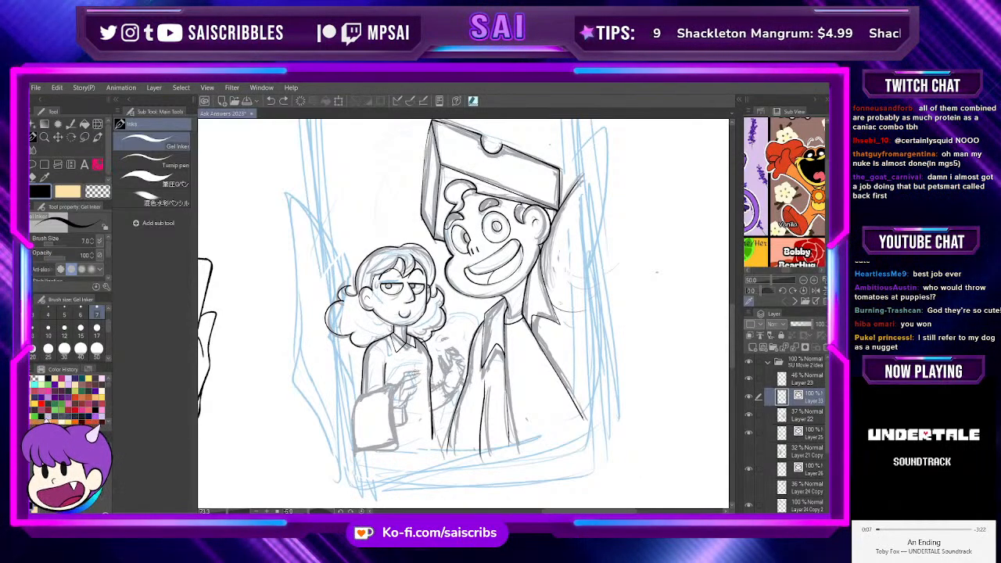
{"action": "scroll", "coordinate": [416, 367], "scroll_direction": "up", "scroll_amount": 2}
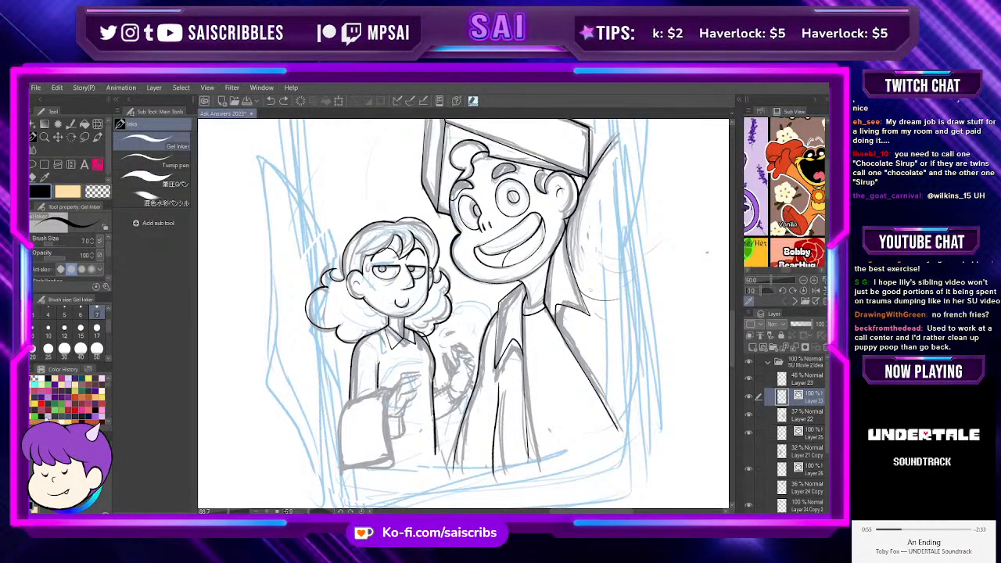
{"action": "scroll", "coordinate": [421, 330], "scroll_direction": "down", "scroll_amount": 2}
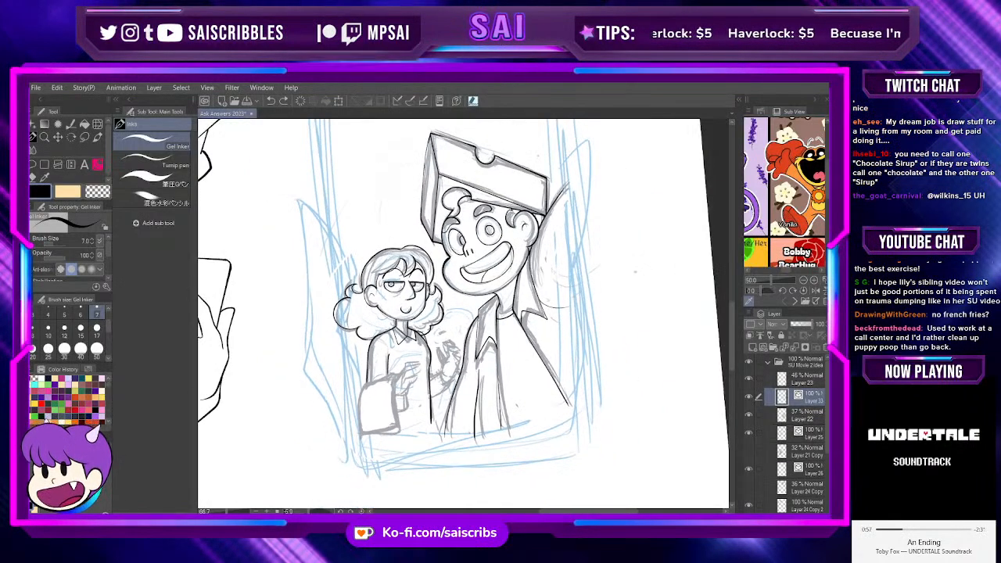
{"action": "scroll", "coordinate": [461, 324], "scroll_direction": "up", "scroll_amount": 2}
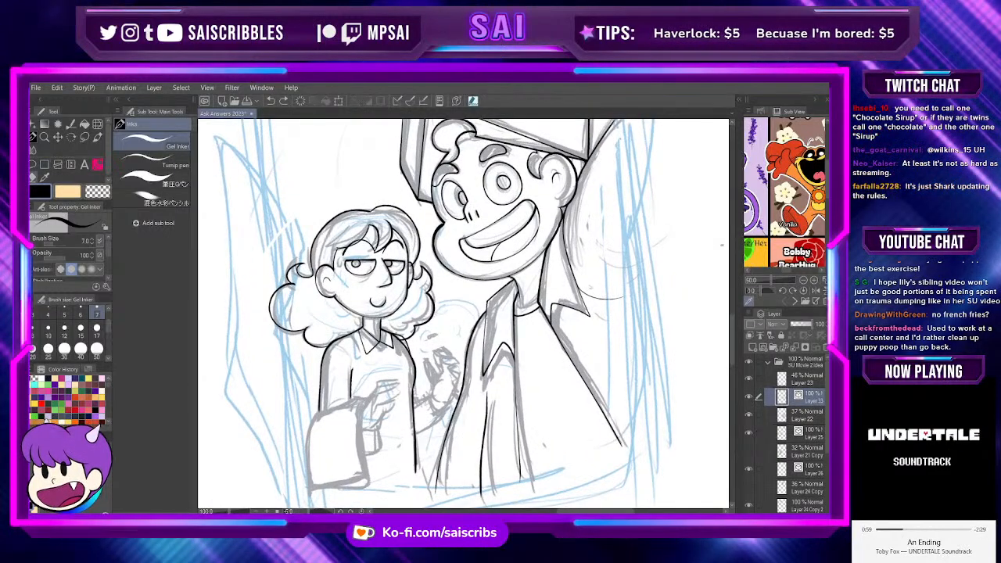
Step: Ink the curly-haired character's two raised hands and the upper edge of the near sleeve, redoing a stroke on the near hand
{"action": "key", "text": "e"}
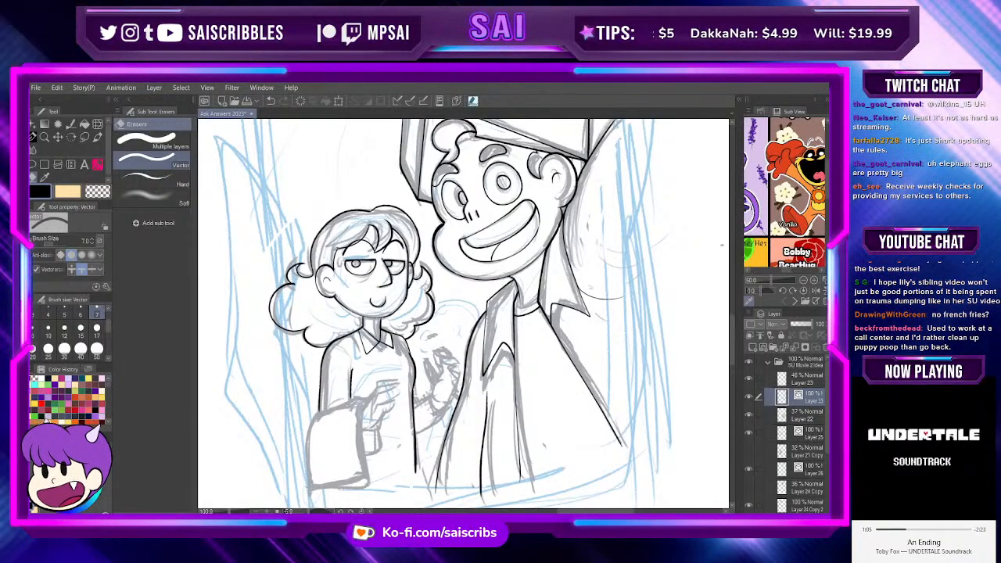
{"action": "key", "text": "p"}
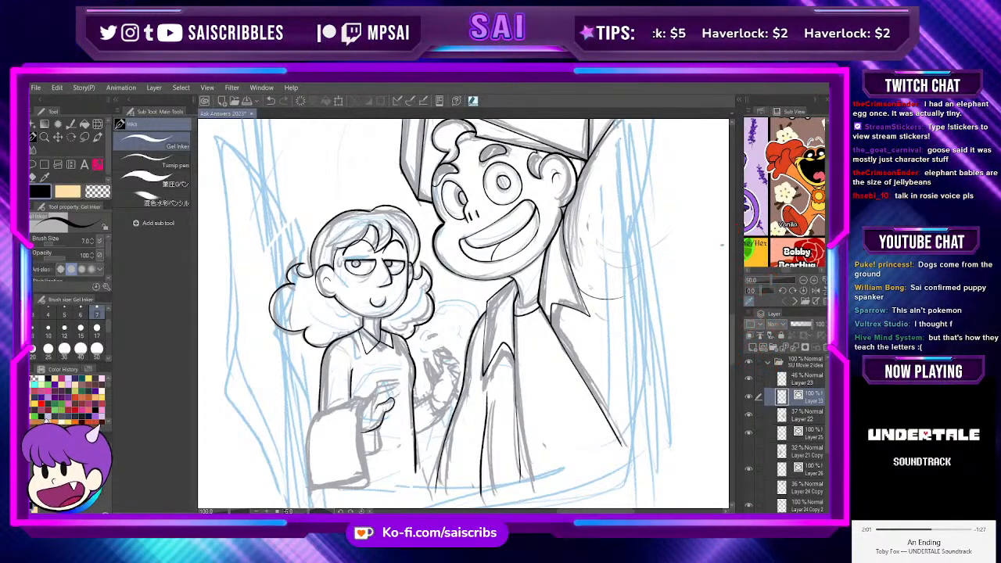
{"action": "key", "text": "ctrl+z"}
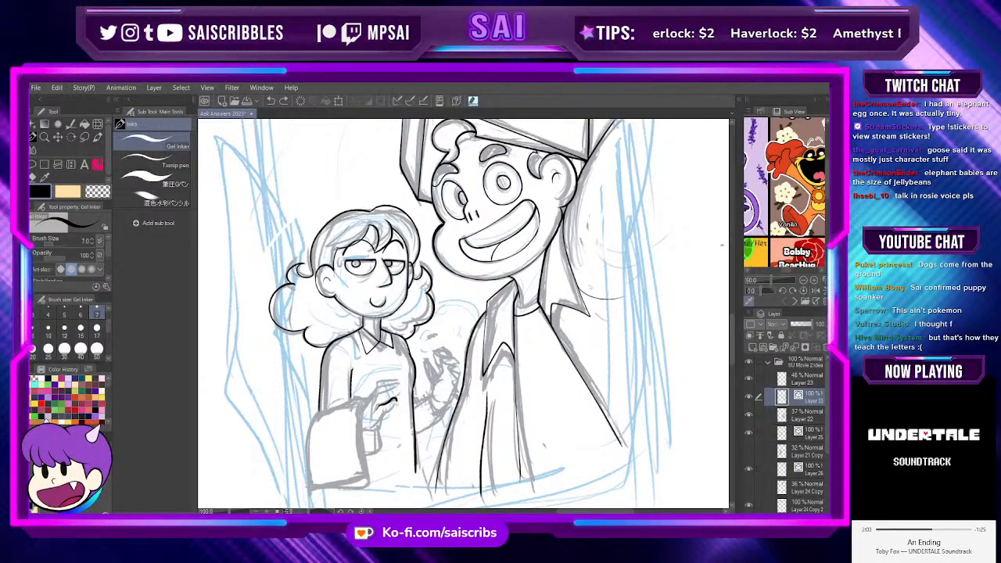
{"action": "left_click_drag", "start_coordinate": [397, 403], "coordinate": [375, 427]}
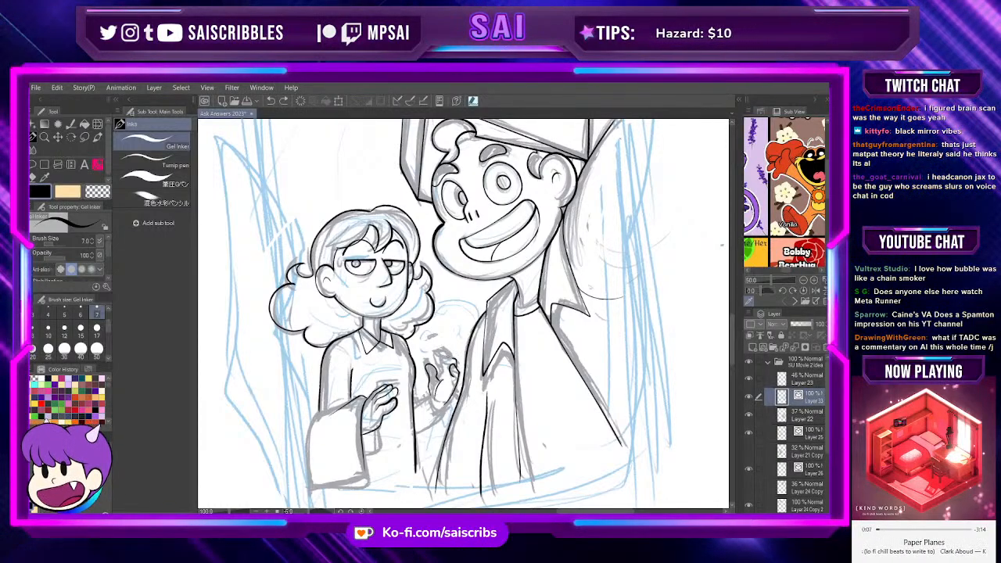
{"action": "left_click_drag", "start_coordinate": [443, 353], "coordinate": [454, 366]}
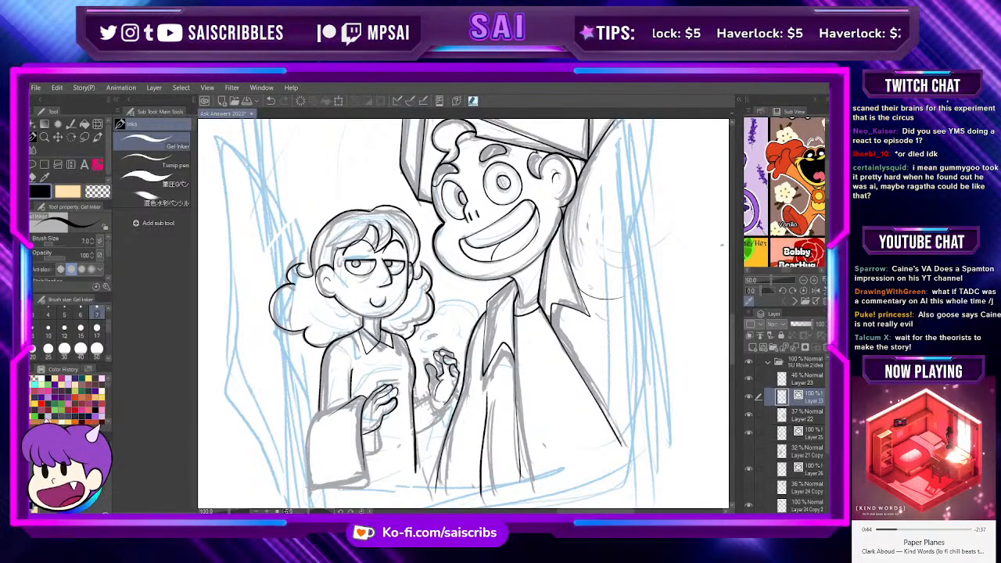
Step: Ink the rest of the wide near sleeve's outline, the wrist below the near hand and the far forearm
{"action": "scroll", "coordinate": [393, 338], "scroll_direction": "down", "scroll_amount": 4}
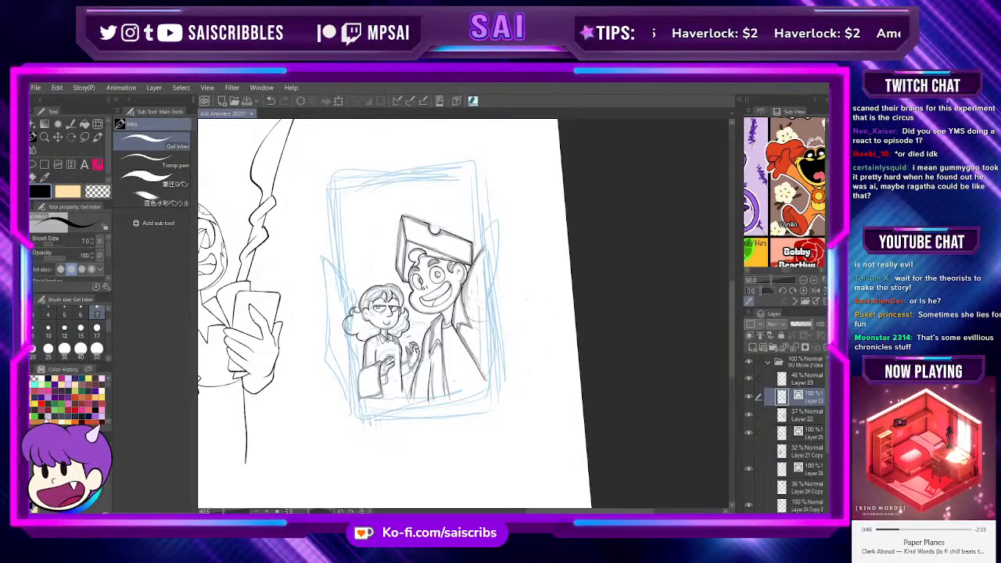
{"action": "scroll", "coordinate": [379, 415], "scroll_direction": "up", "scroll_amount": 3}
{"action": "scroll", "coordinate": [313, 375], "scroll_direction": "up", "scroll_amount": 1}
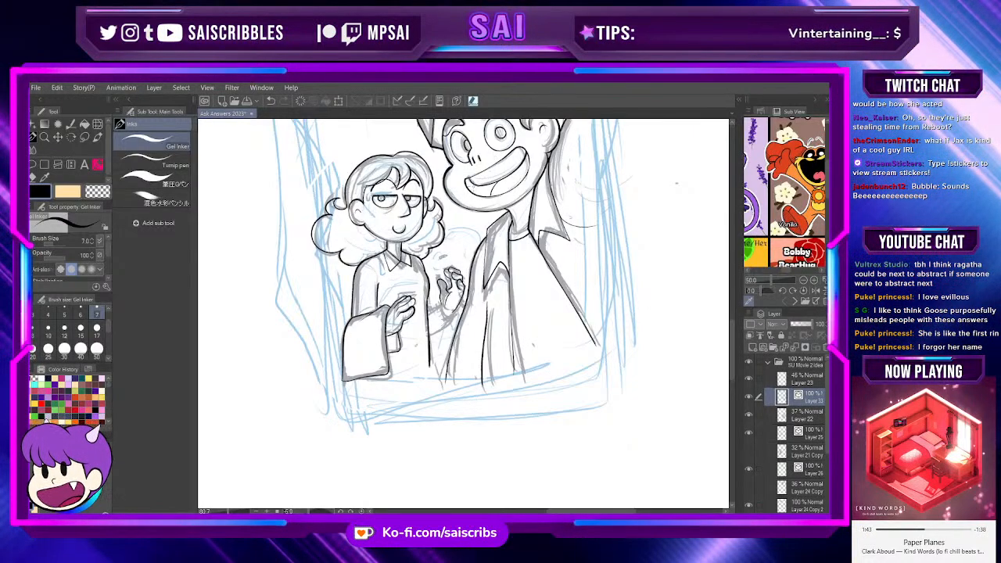
{"action": "key", "text": "ctrl+minus"}
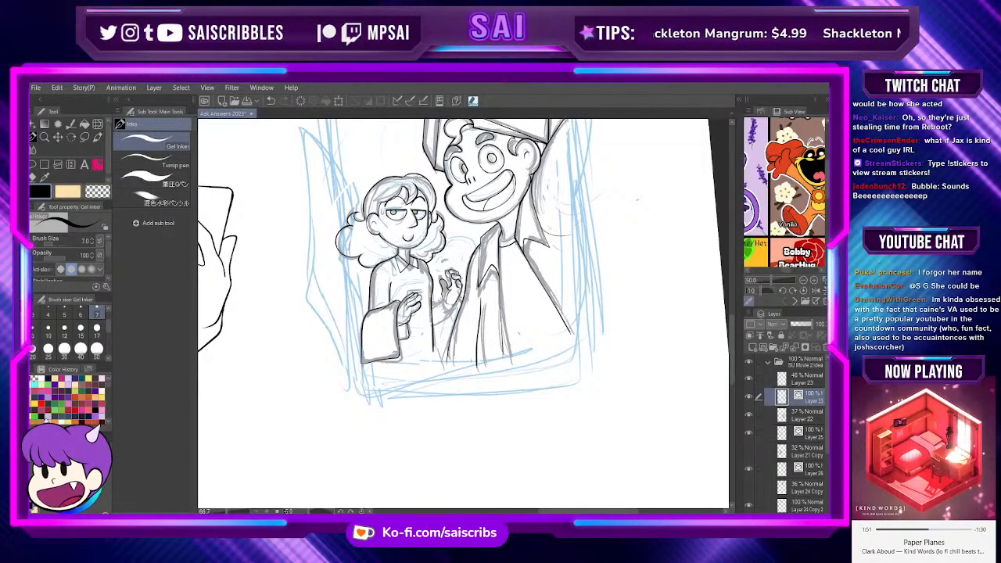
{"action": "scroll", "coordinate": [455, 288], "scroll_direction": "up", "scroll_amount": 3}
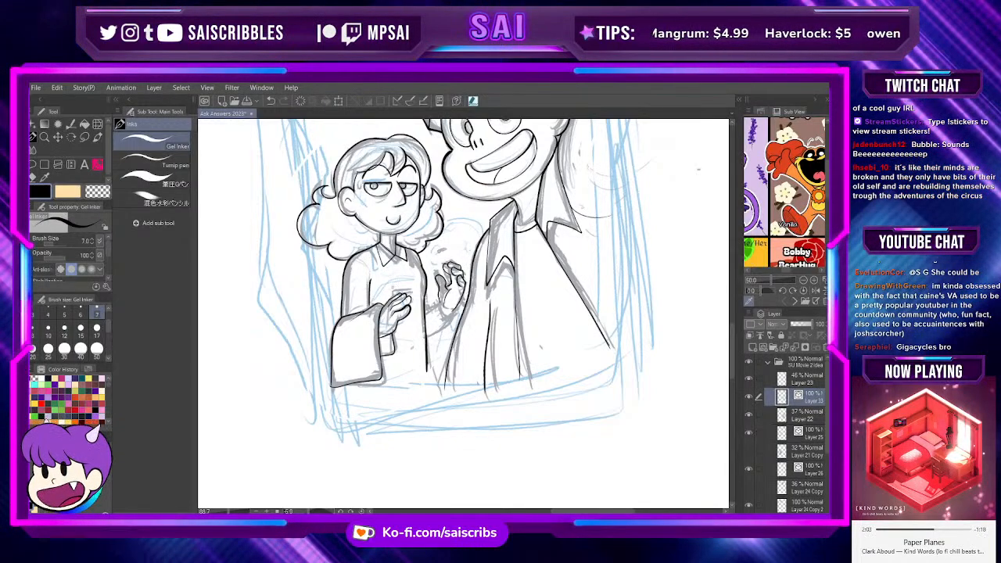
{"action": "scroll", "coordinate": [424, 307], "scroll_direction": "up", "scroll_amount": 3}
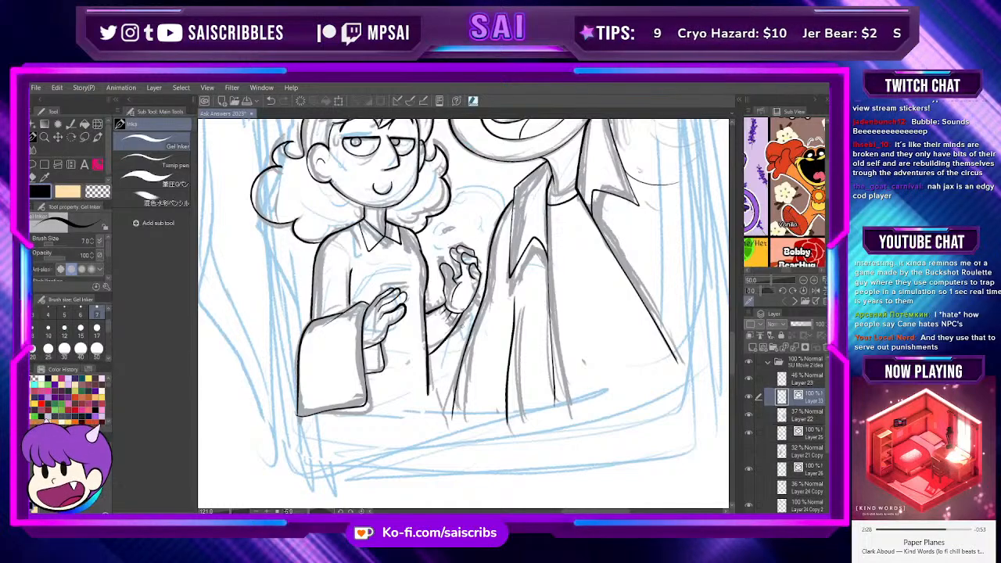
Step: Ink the curly-haired character's waistline and the zigzag edge beneath it, between the near sleeve and the torso's far side
{"action": "left_click", "coordinate": [84, 125]}
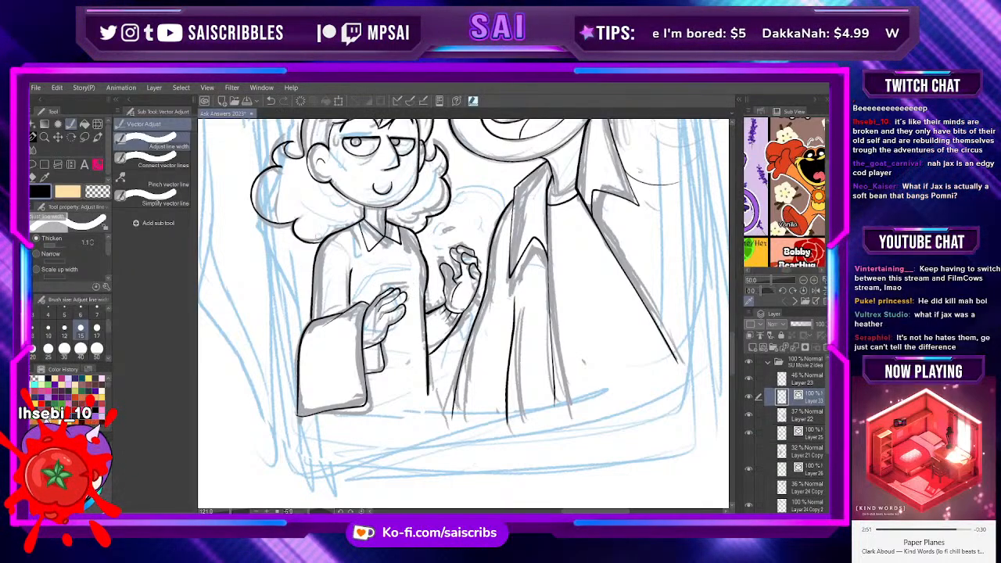
{"action": "key", "text": "p"}
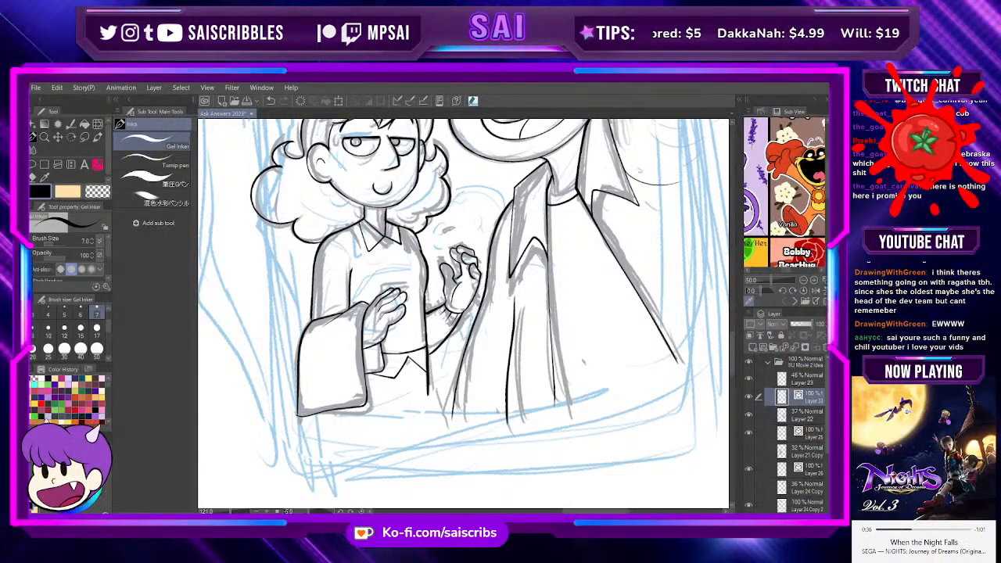
Step: Check the newly inked torso, hands and sleeve against the full page composition
{"action": "key", "text": "ctrl+minus"}
{"action": "key", "text": "ctrl+minus"}
{"action": "key", "text": "ctrl+minus"}
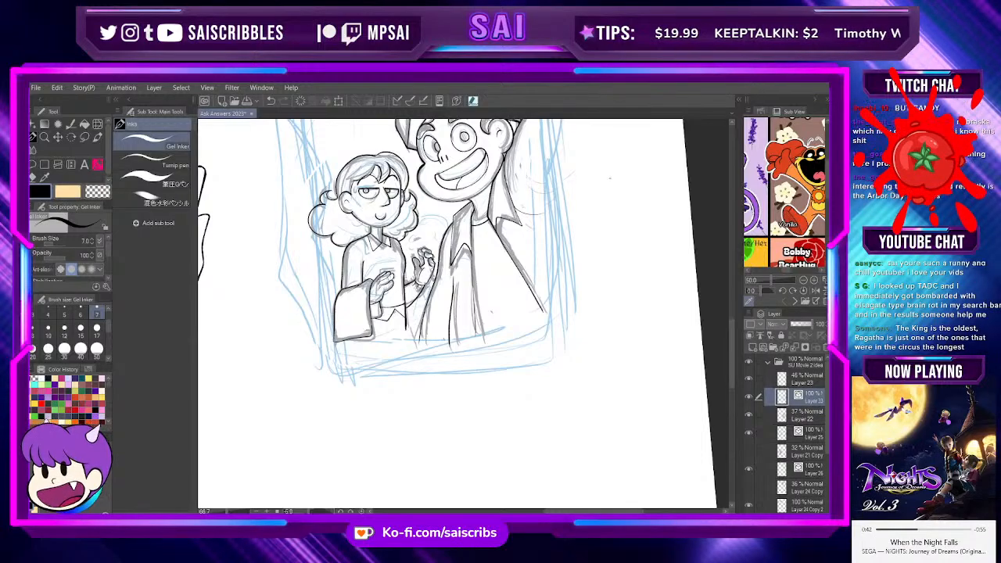
{"action": "key", "text": "ctrl+minus"}
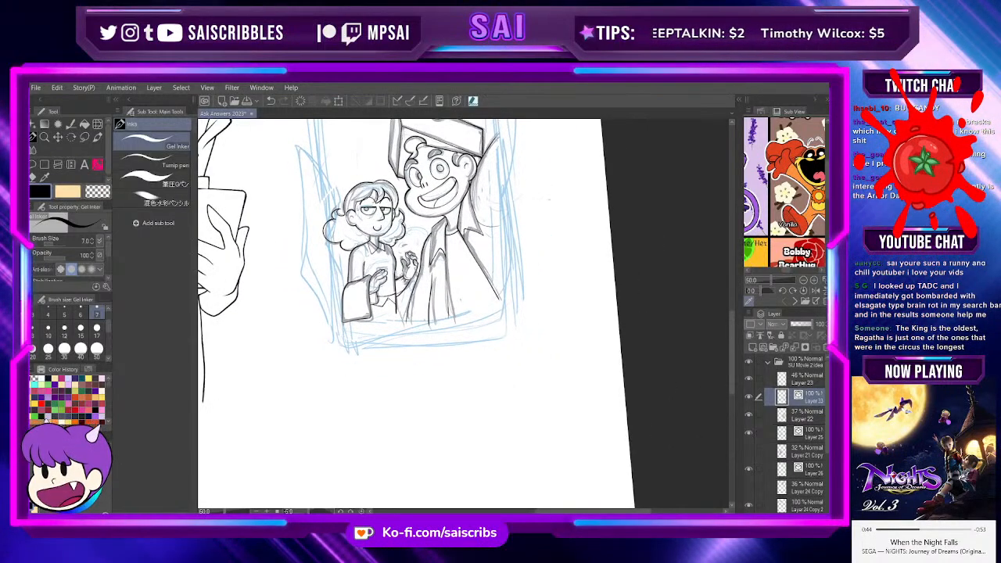
{"action": "key", "text": "ctrl+minus"}
{"action": "key", "text": "ctrl+minus"}
{"action": "key", "text": "ctrl+minus"}
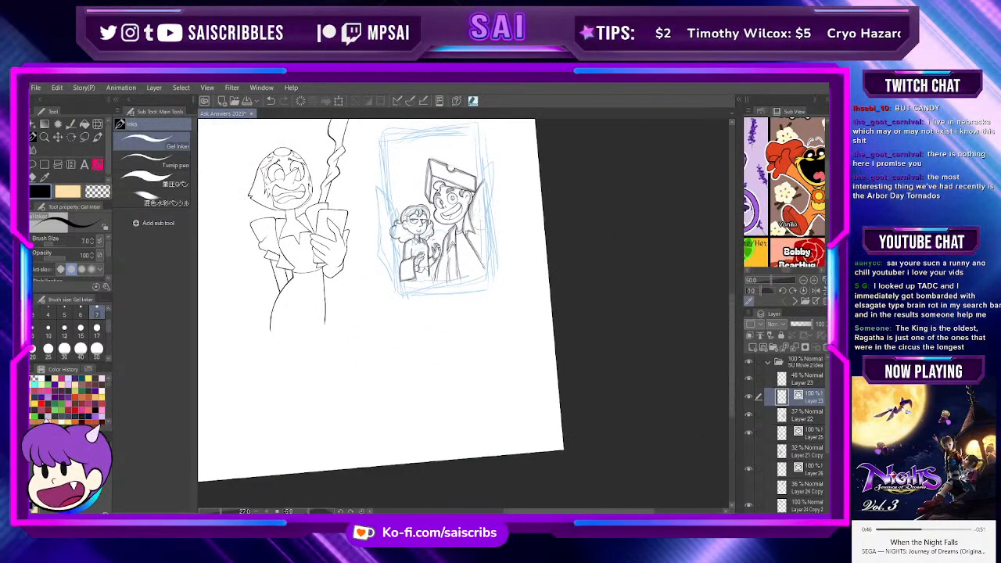
Step: Extend the curly-haired character's far-side torso line straight down to the lower edge of the sketched frame
{"action": "key", "text": "ctrl+plus"}
{"action": "key", "text": "ctrl+plus"}
{"action": "key", "text": "ctrl+plus"}
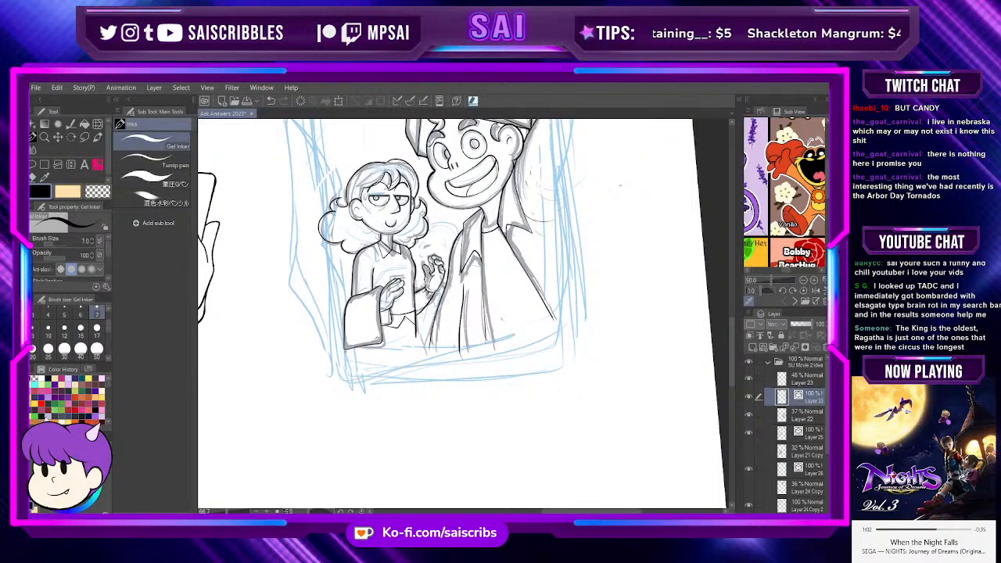
{"action": "scroll", "coordinate": [413, 324], "scroll_direction": "up", "scroll_amount": 1}
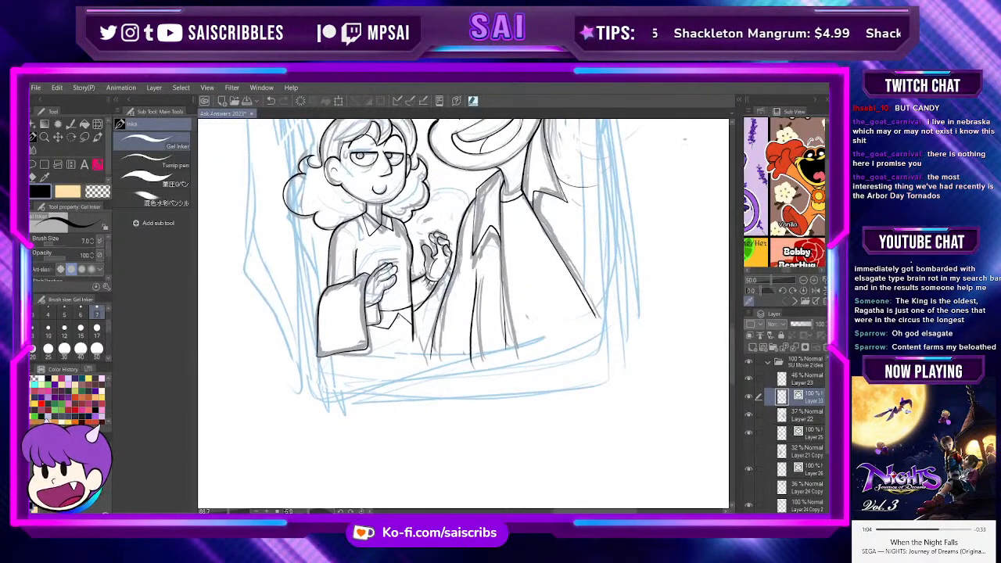
{"action": "scroll", "coordinate": [413, 324], "scroll_direction": "up", "scroll_amount": 1}
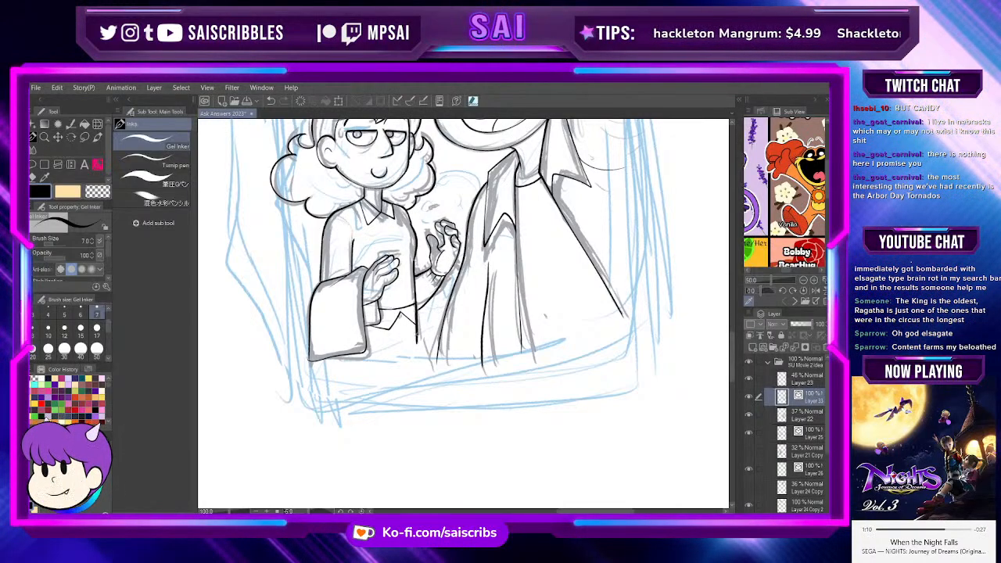
{"action": "left_click_drag", "start_coordinate": [417, 342], "coordinate": [417, 362]}
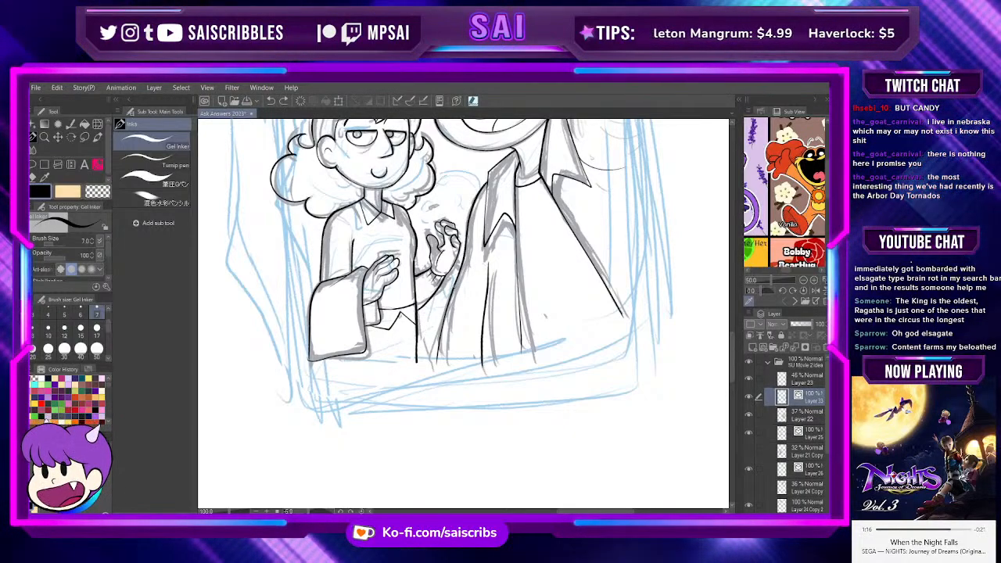
{"action": "scroll", "coordinate": [464, 291], "scroll_direction": "down", "scroll_amount": 3}
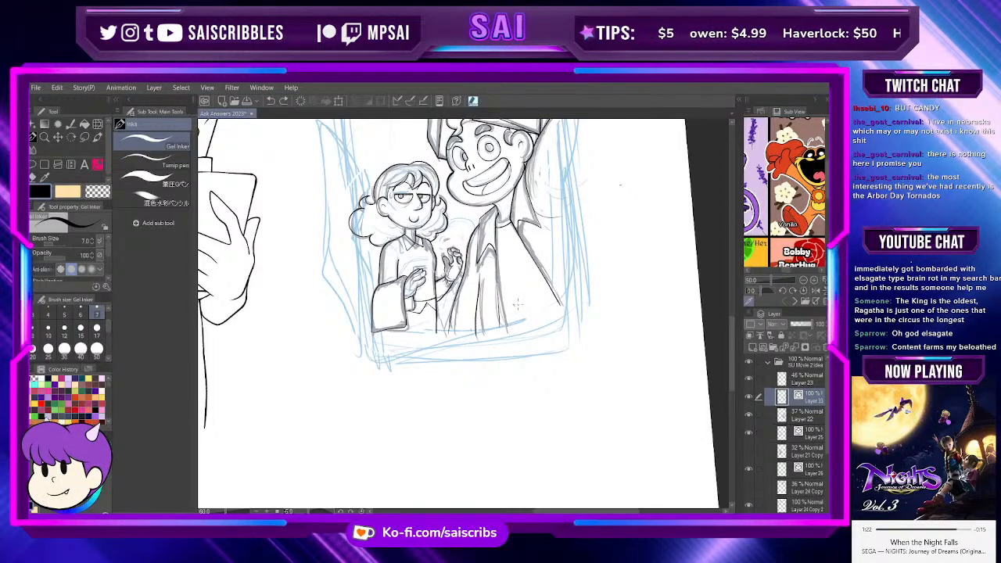
{"action": "scroll", "coordinate": [517, 300], "scroll_direction": "down", "scroll_amount": 2}
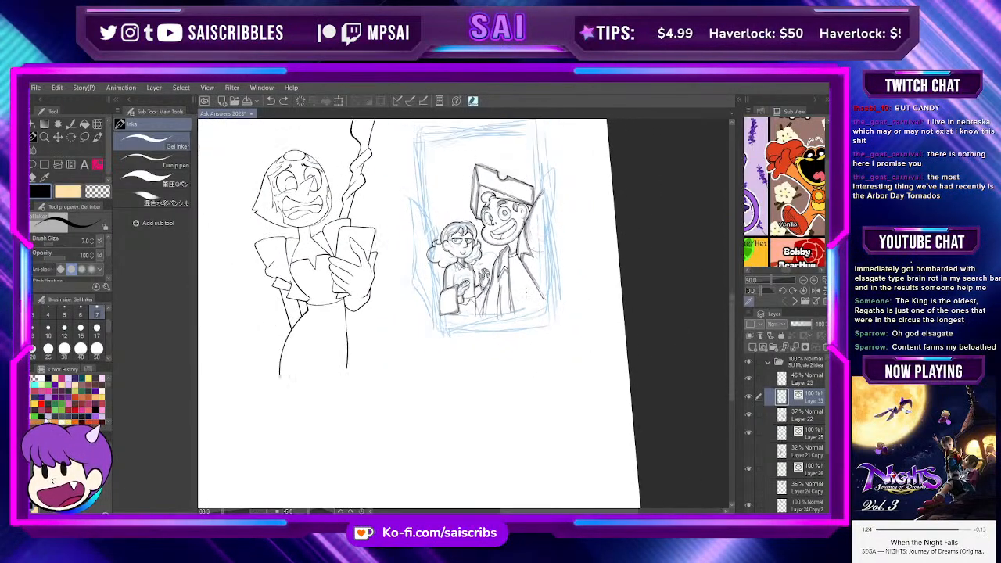
Step: Straighten the canvas and draw the inner screen rectangle around both characters with straight lines at brush size 7
{"action": "scroll", "coordinate": [477, 223], "scroll_direction": "up", "scroll_amount": 1}
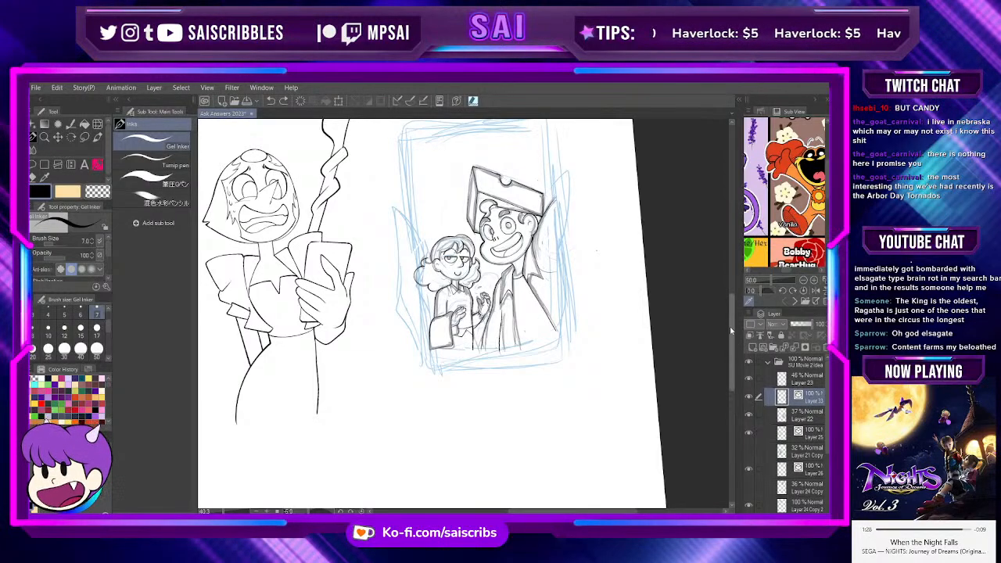
{"action": "left_click_drag", "start_coordinate": [730, 326], "coordinate": [728, 303]}
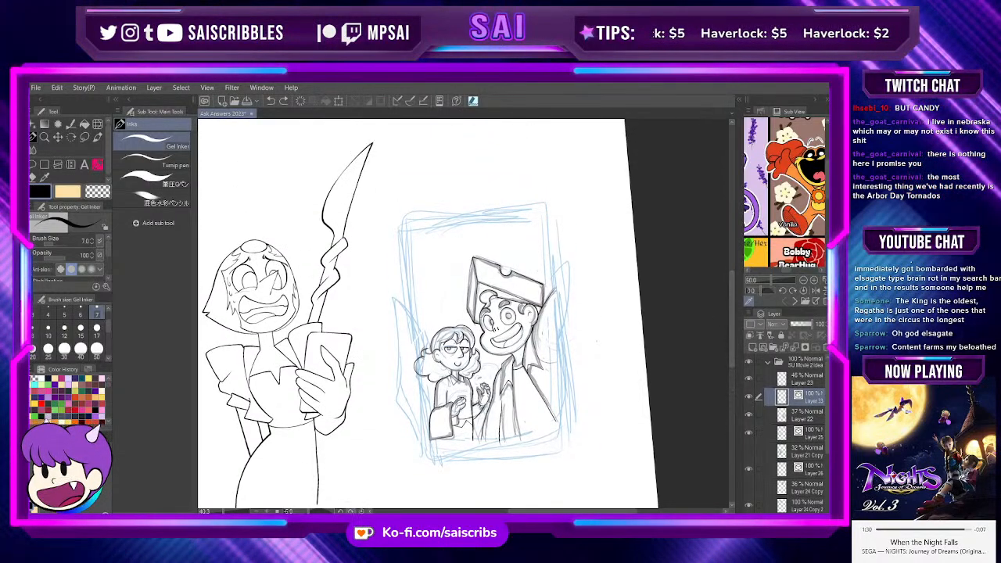
{"action": "key", "text": "asciicircum"}
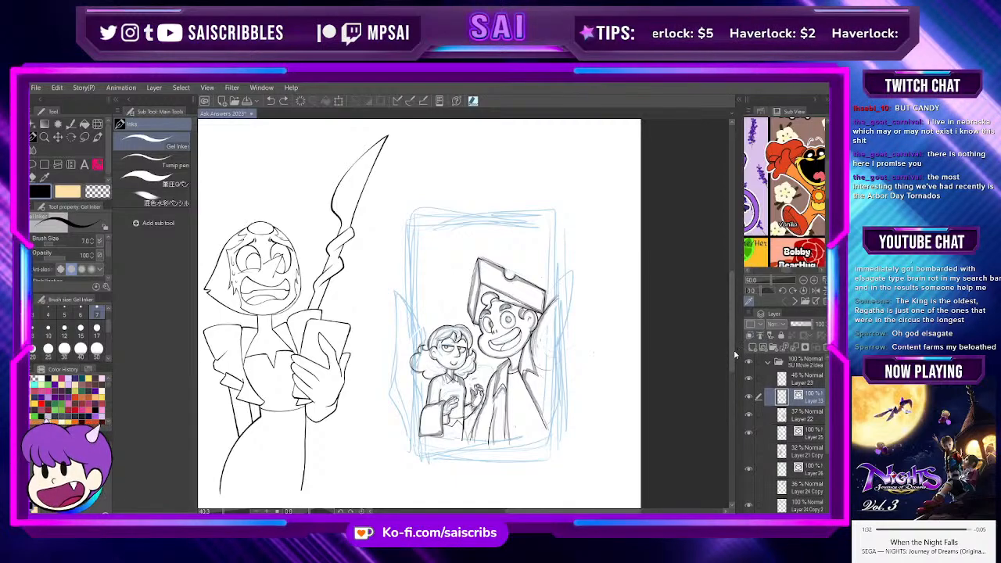
{"action": "left_click_drag", "start_coordinate": [732, 354], "coordinate": [731, 367]}
{"action": "scroll", "coordinate": [605, 242], "scroll_direction": "up", "scroll_amount": 1}
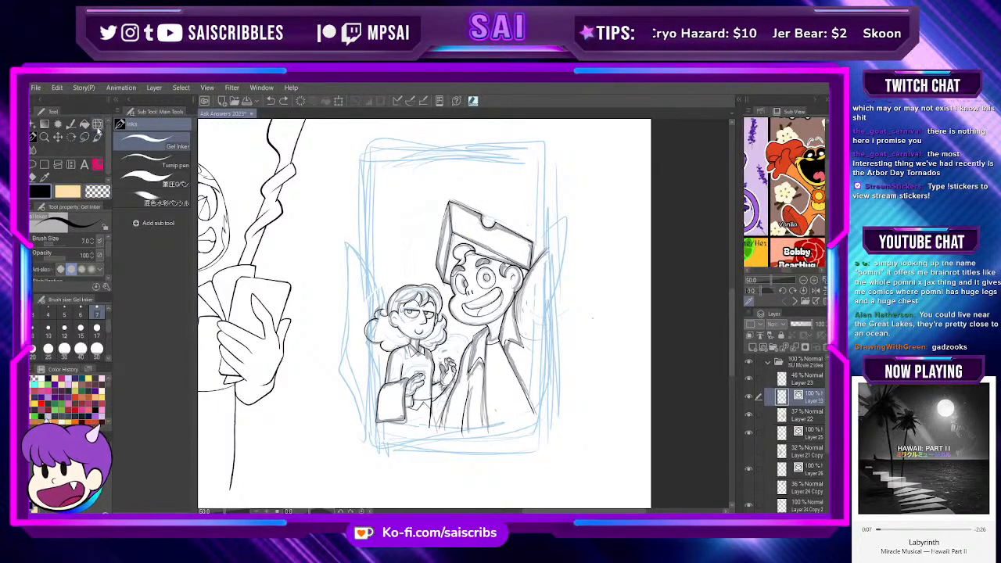
{"action": "left_click", "coordinate": [46, 162]}
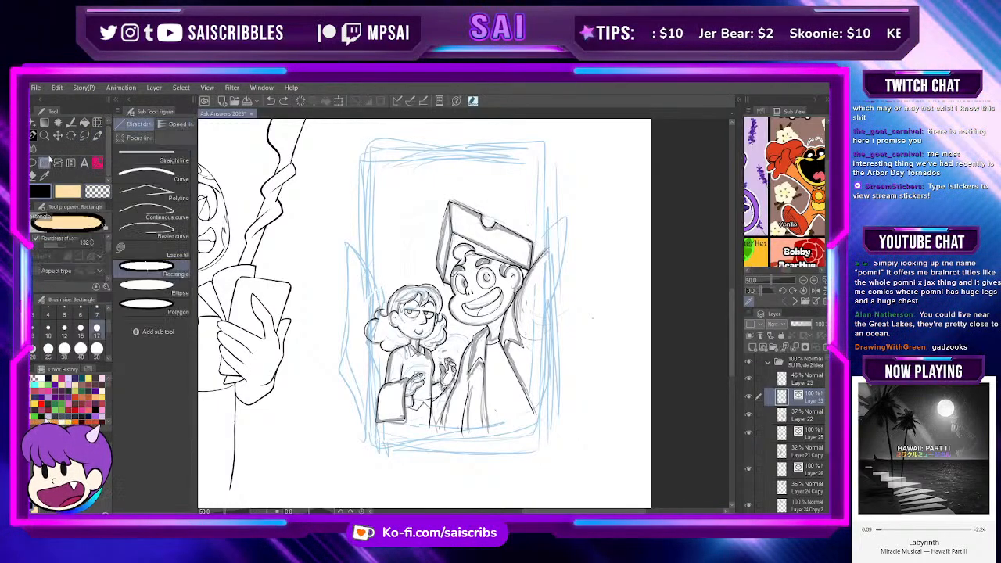
{"action": "left_click", "coordinate": [146, 159]}
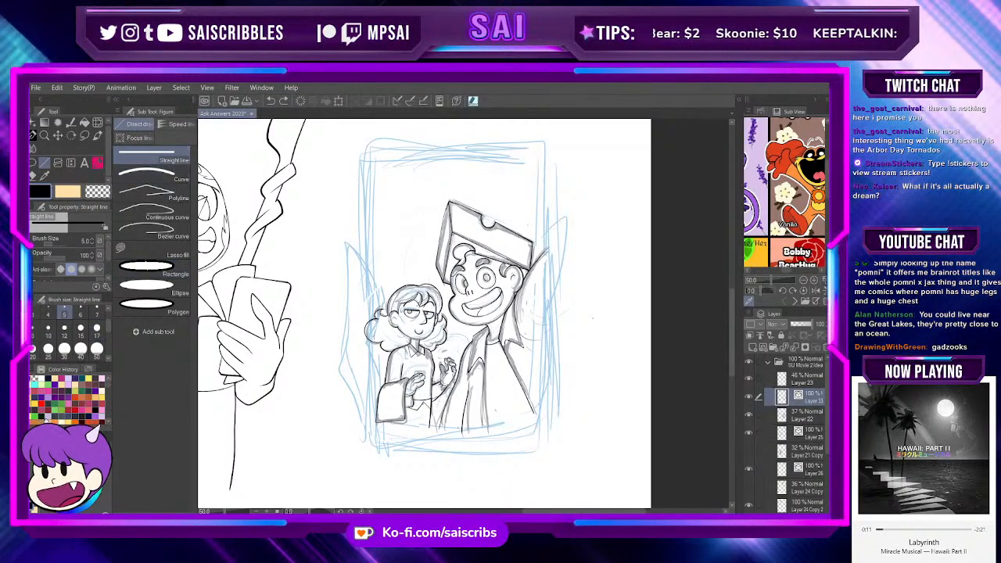
{"action": "left_click", "coordinate": [97, 315]}
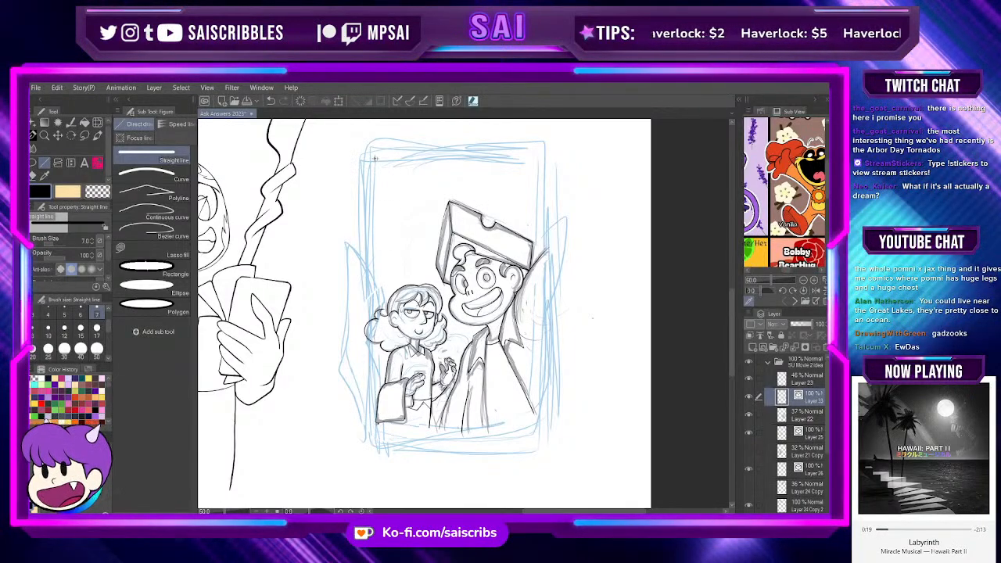
{"action": "left_click_drag", "start_coordinate": [374, 158], "coordinate": [374, 360]}
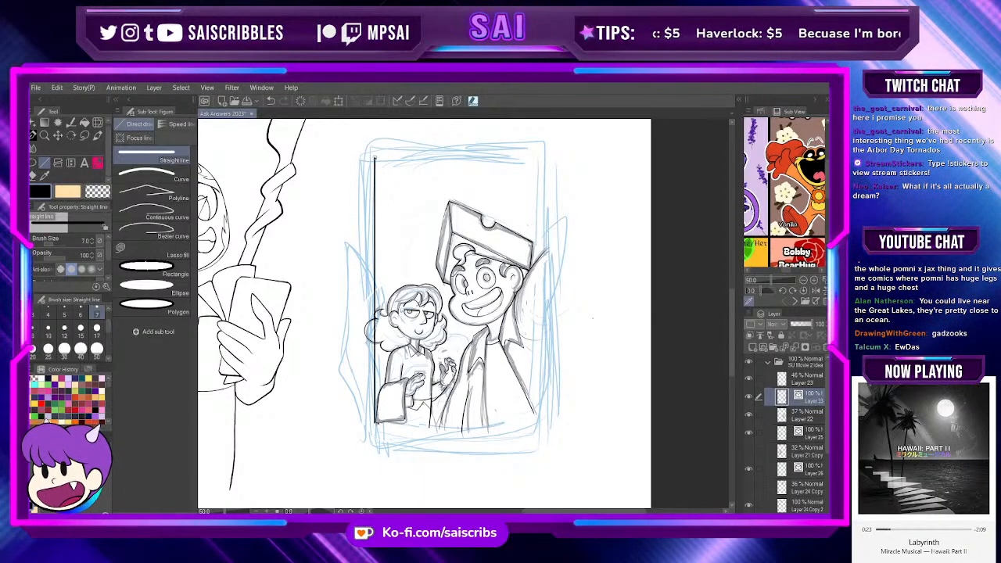
{"action": "left_click_drag", "start_coordinate": [536, 154], "coordinate": [539, 429]}
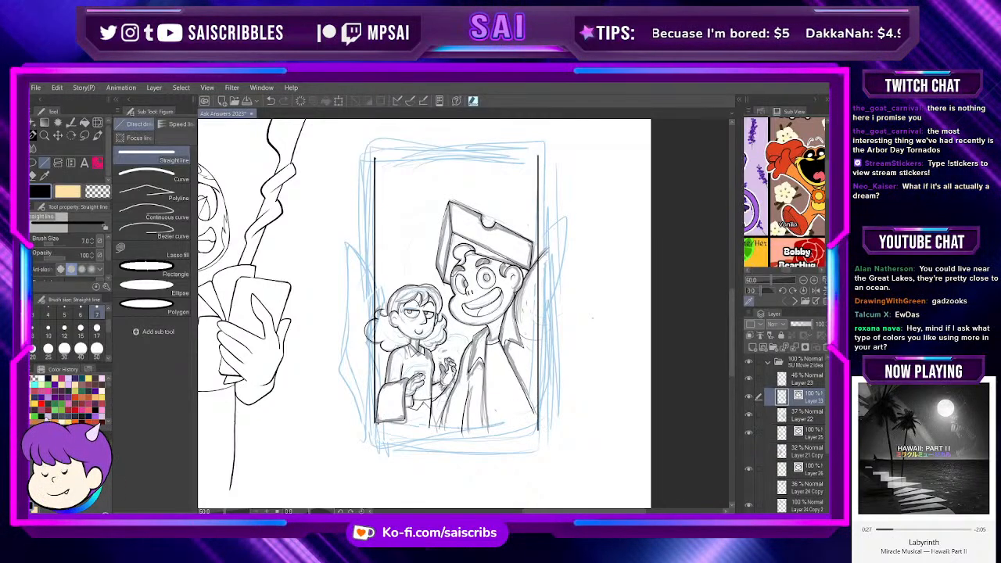
{"action": "left_click_drag", "start_coordinate": [523, 423], "coordinate": [538, 423]}
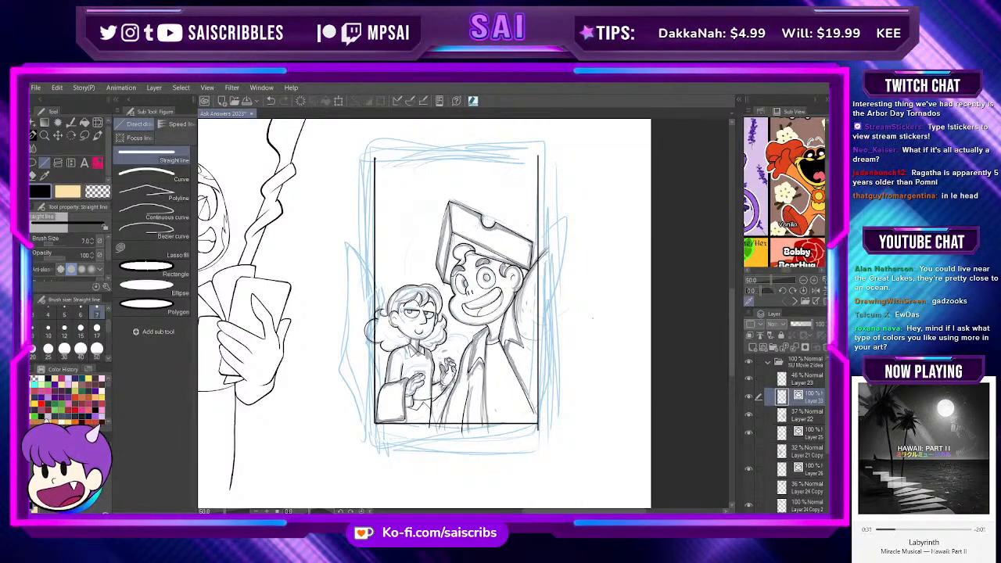
{"action": "left_click_drag", "start_coordinate": [374, 157], "coordinate": [538, 157]}
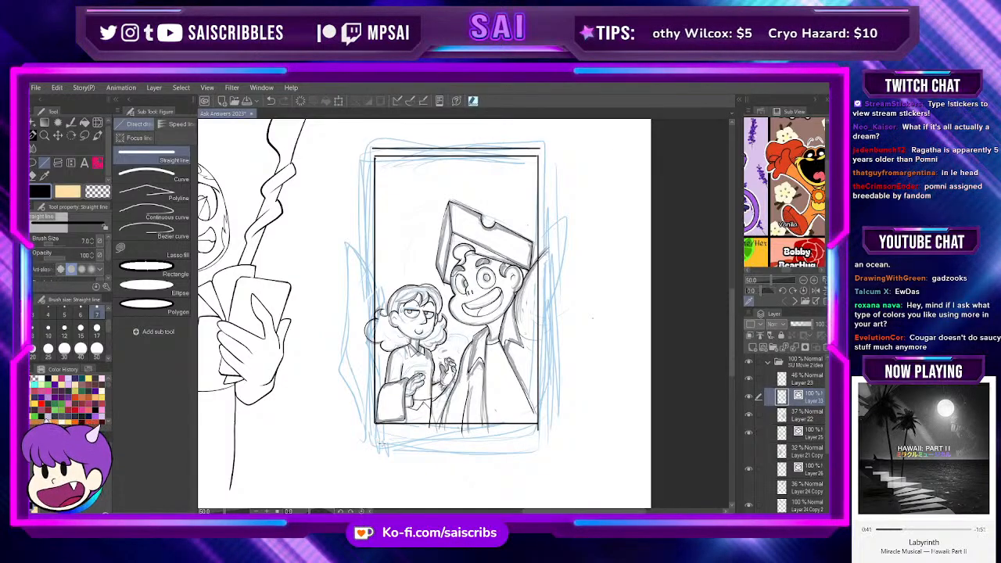
Step: Draw the lower edge and both long sides of the outer phone border with straight lines just outside the inner rectangle
{"action": "left_click_drag", "start_coordinate": [371, 446], "coordinate": [550, 444]}
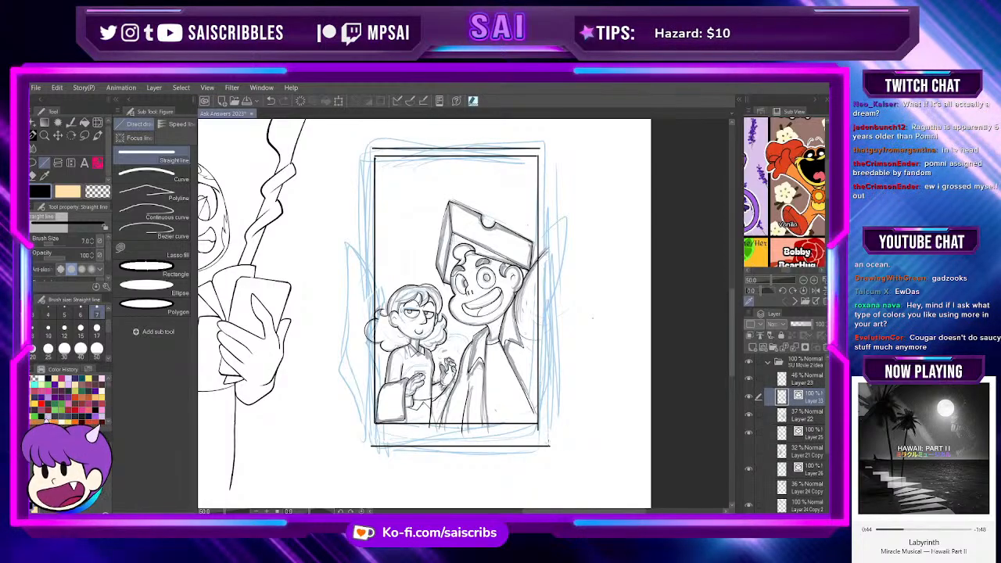
{"action": "left_click_drag", "start_coordinate": [549, 446], "coordinate": [549, 248]}
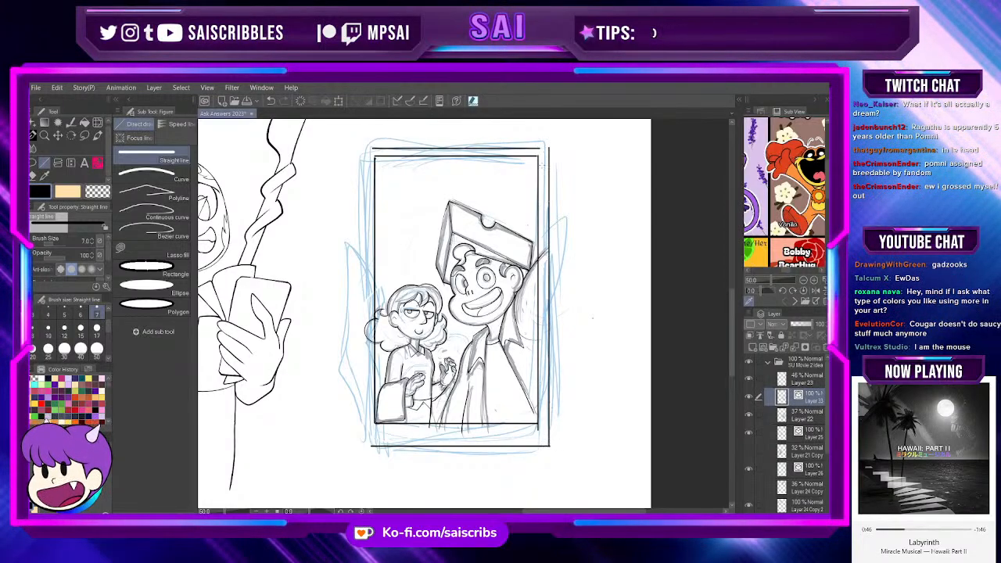
{"action": "left_click_drag", "start_coordinate": [368, 445], "coordinate": [367, 148]}
{"action": "key", "text": "ctrl+z"}
{"action": "left_click_drag", "start_coordinate": [362, 446], "coordinate": [362, 148]}
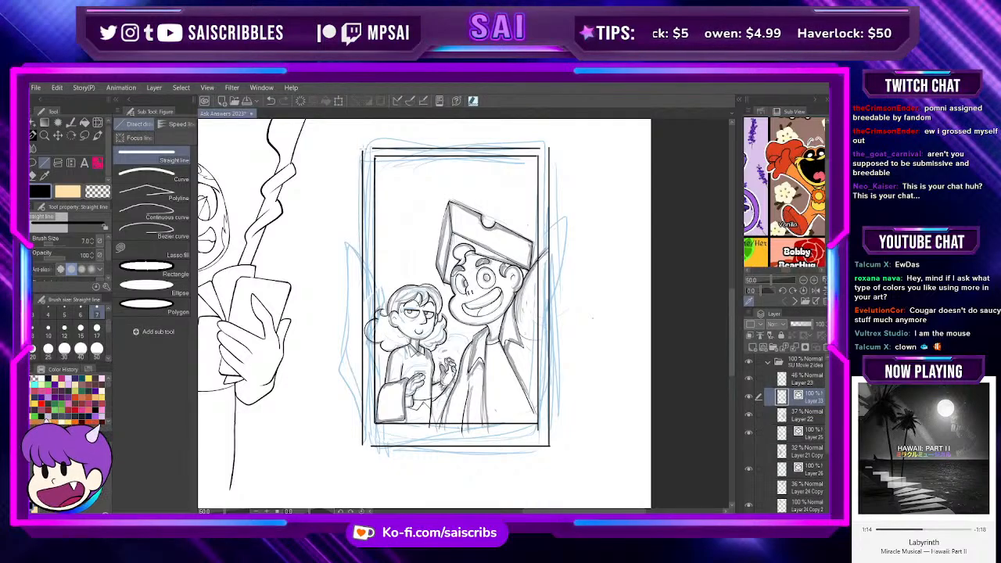
Step: Round the outer border's corners with the Gel Inker and trim the lines crossing the inner rectangle with the vector eraser
{"action": "left_click", "coordinate": [66, 149]}
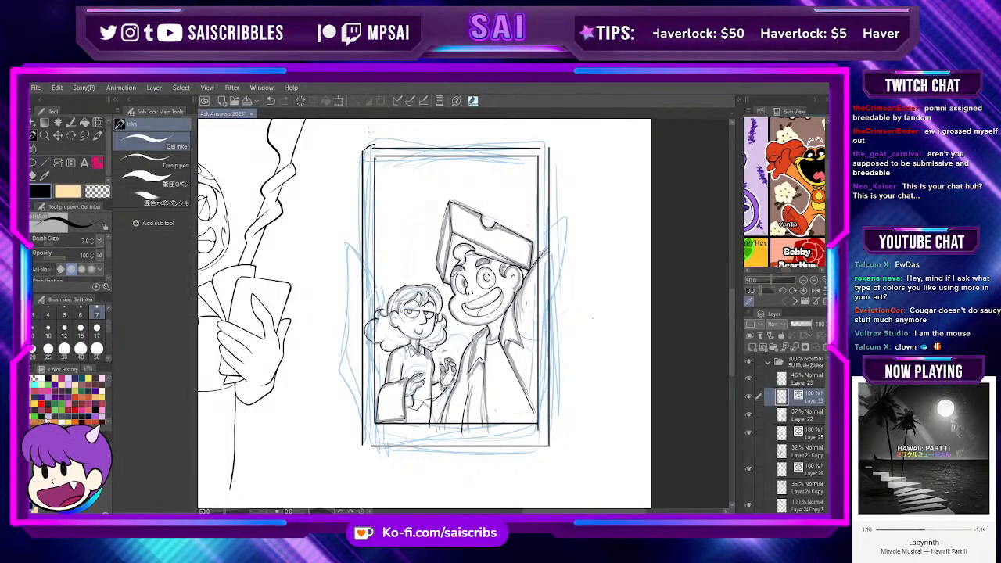
{"action": "left_click", "coordinate": [81, 332]}
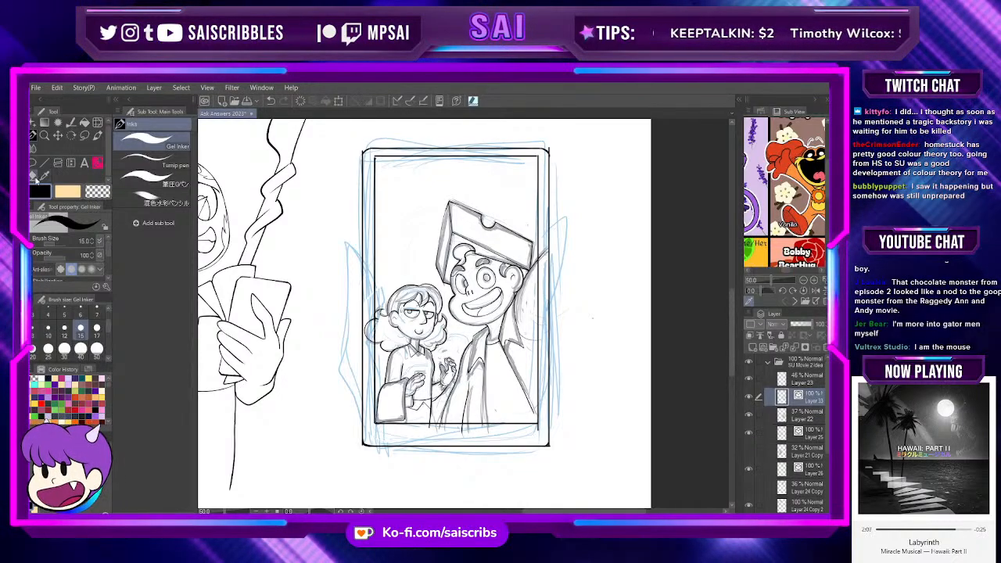
{"action": "left_click", "coordinate": [36, 179]}
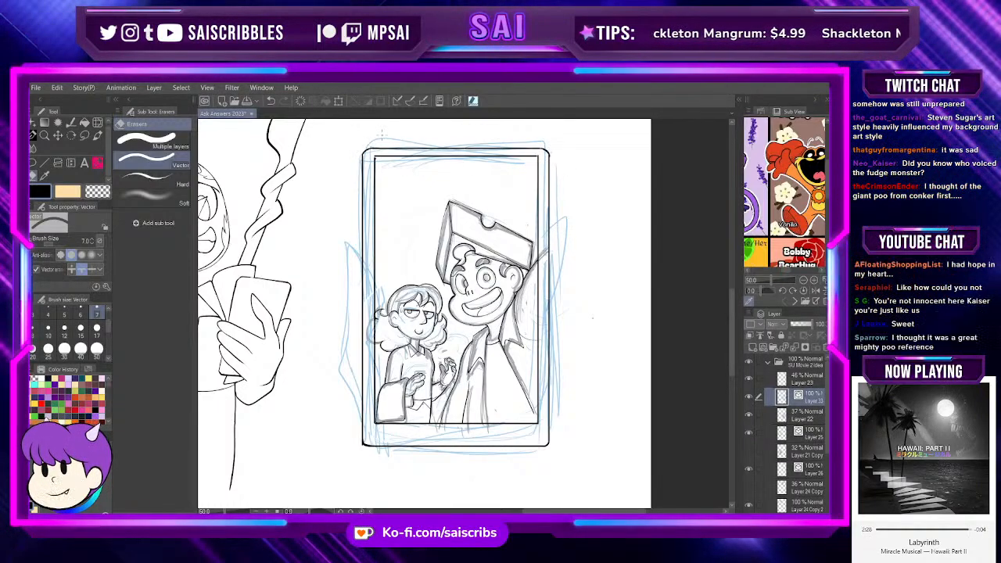
{"action": "left_click", "coordinate": [46, 162]}
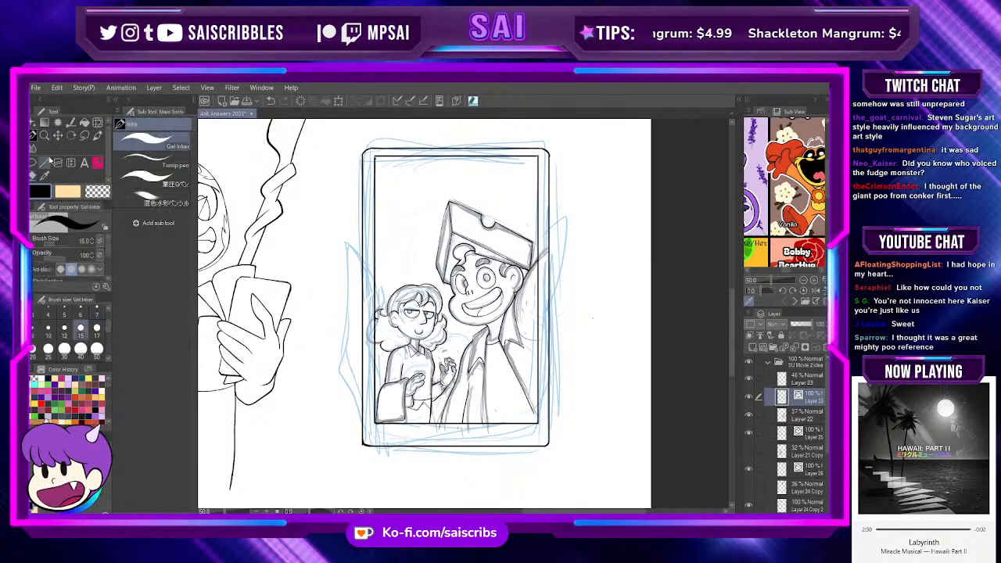
{"action": "left_click", "coordinate": [174, 166]}
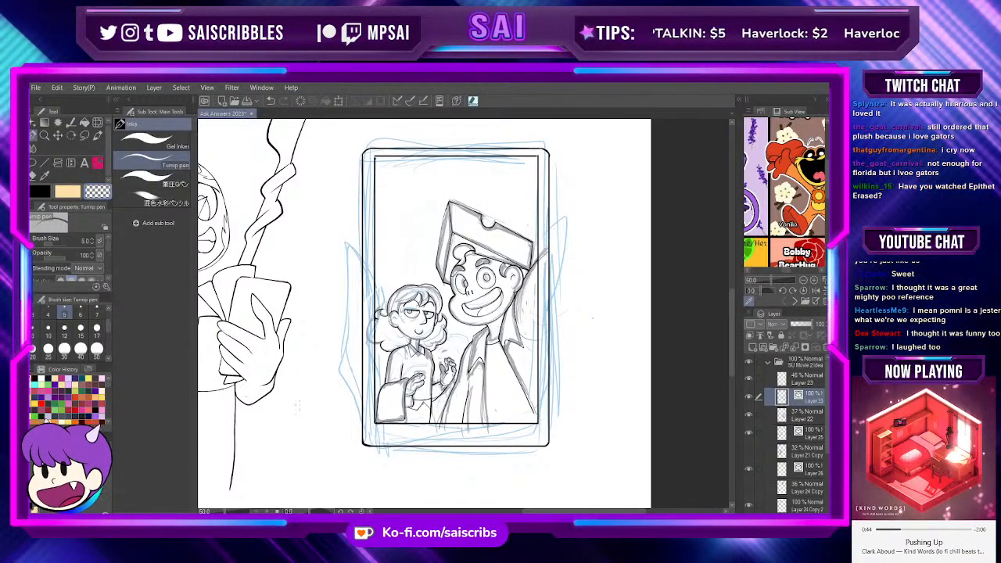
{"action": "scroll", "coordinate": [461, 356], "scroll_direction": "up", "scroll_amount": 1}
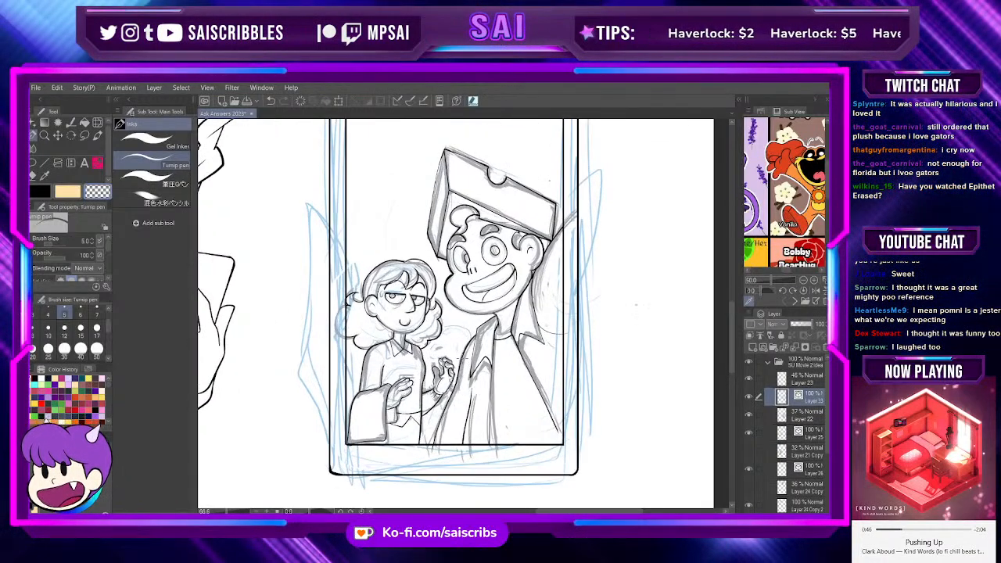
{"action": "scroll", "coordinate": [461, 355], "scroll_direction": "down", "scroll_amount": 1}
{"action": "scroll", "coordinate": [468, 355], "scroll_direction": "down", "scroll_amount": 1}
{"action": "scroll", "coordinate": [485, 274], "scroll_direction": "up", "scroll_amount": 1}
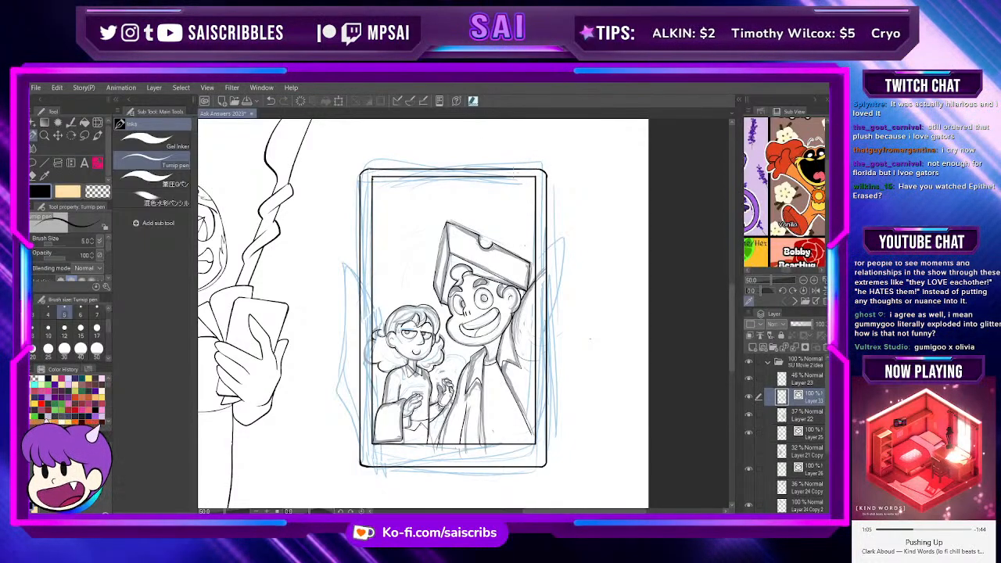
{"action": "key", "text": "e"}
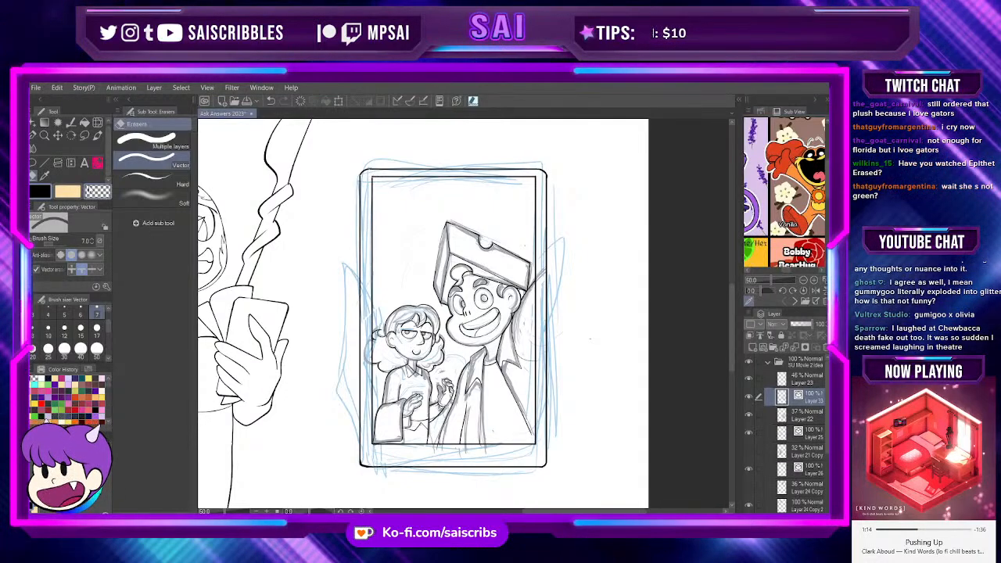
Step: Select the lower edge line of the curly-haired character's near sleeve as a vector object and shrink its height slightly
{"action": "left_click", "coordinate": [33, 135]}
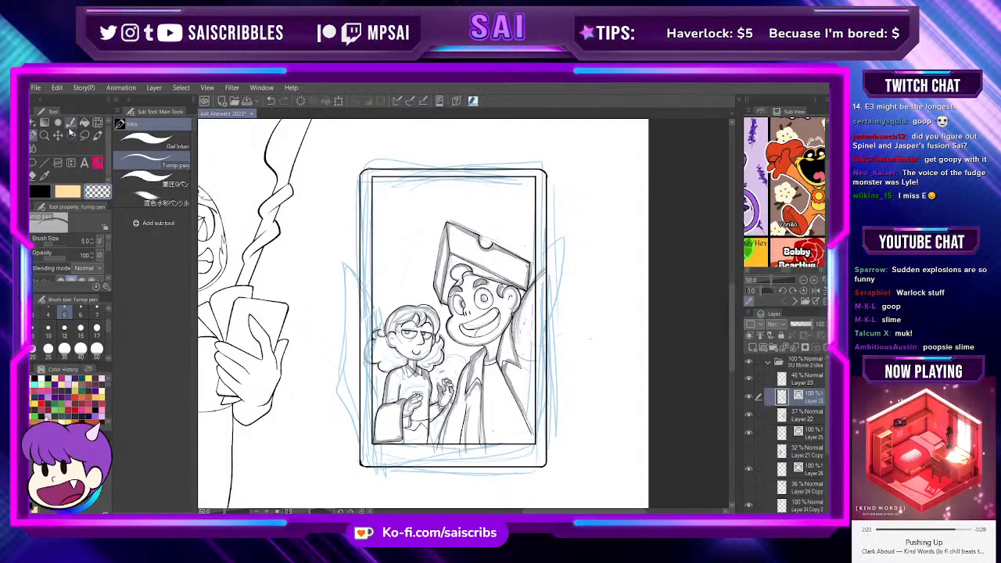
{"action": "left_click", "coordinate": [98, 122]}
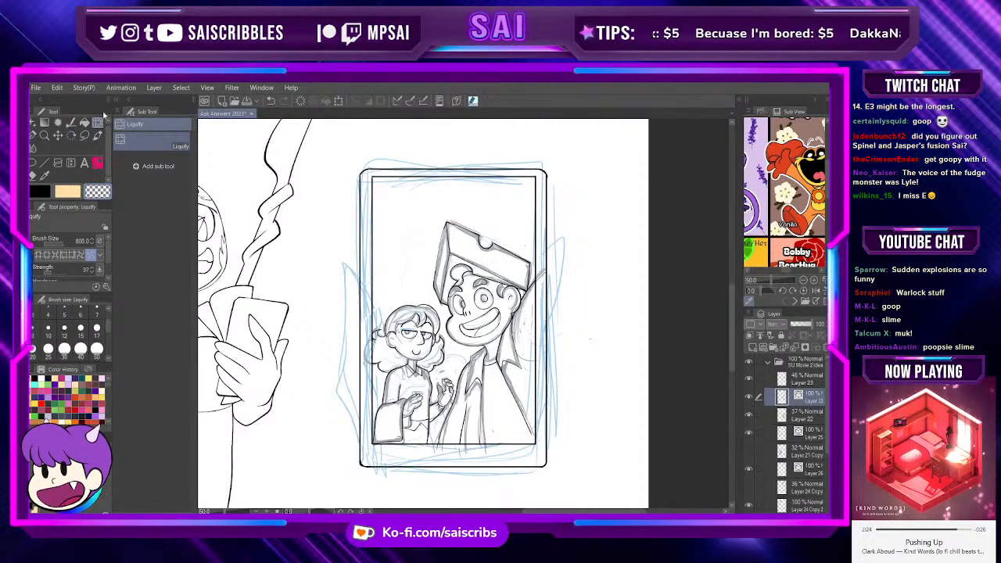
{"action": "left_click", "coordinate": [85, 135]}
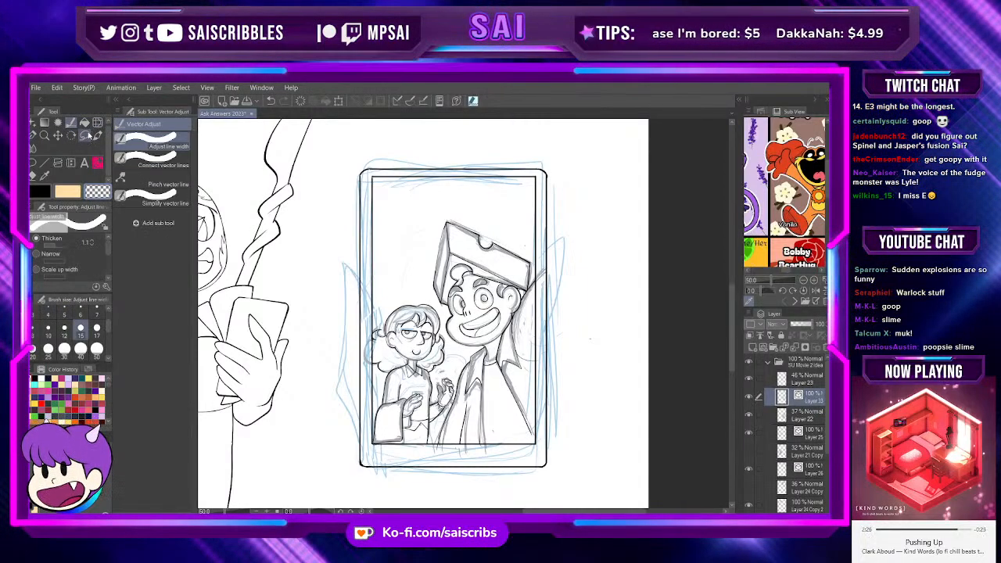
{"action": "key", "text": "m"}
{"action": "left_click", "coordinate": [139, 147]}
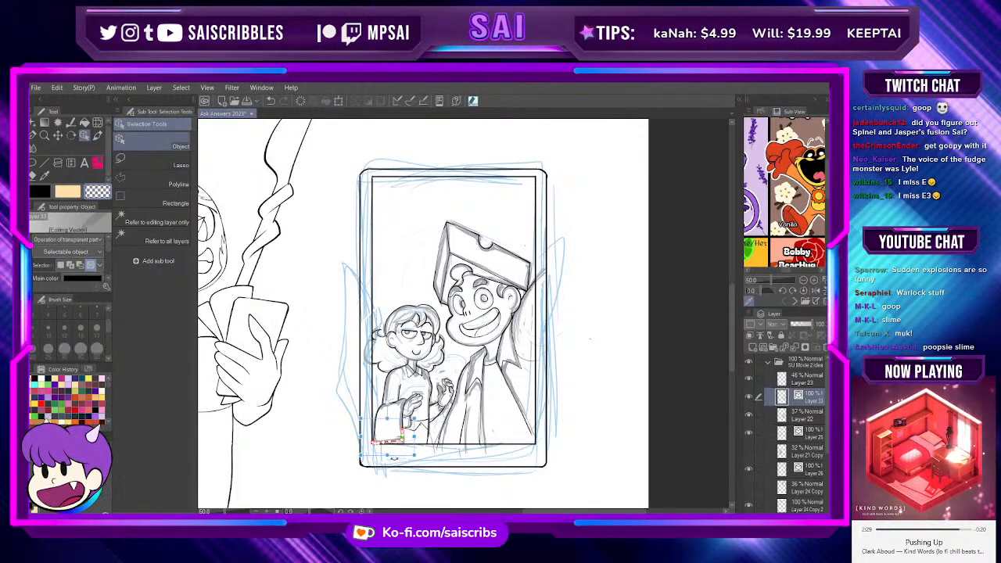
{"action": "left_click_drag", "start_coordinate": [388, 459], "coordinate": [388, 450]}
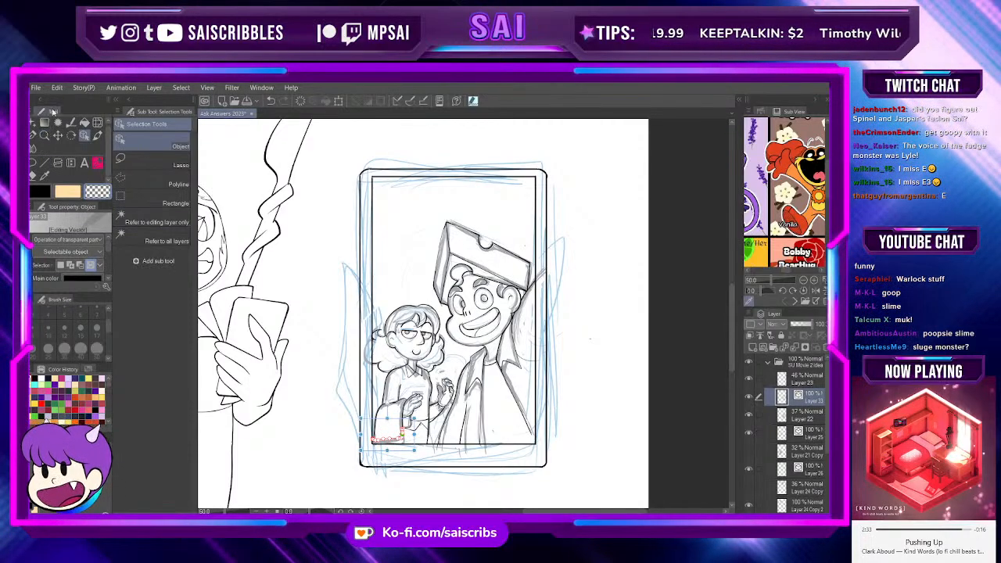
{"action": "left_click", "coordinate": [57, 135]}
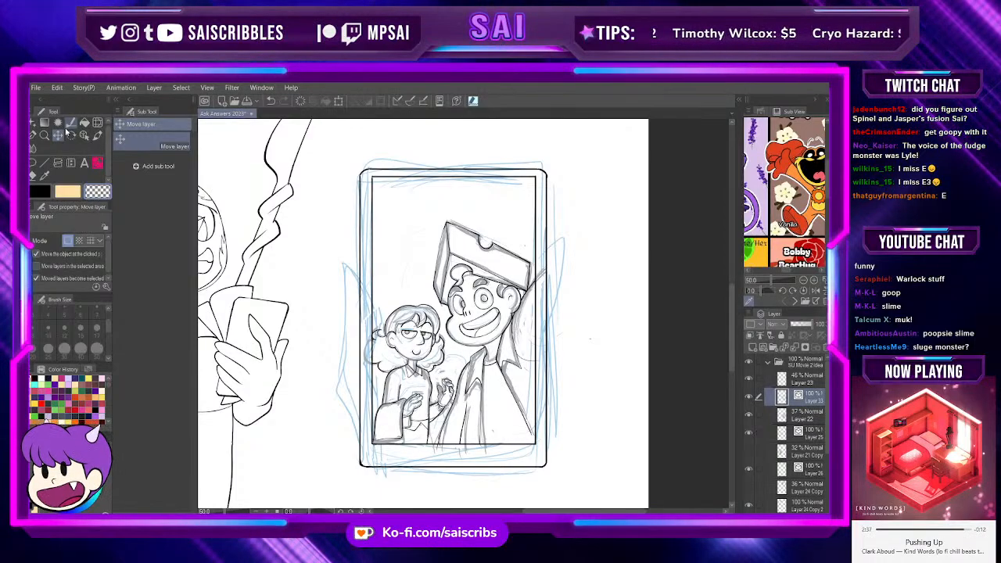
{"action": "left_click", "coordinate": [44, 123]}
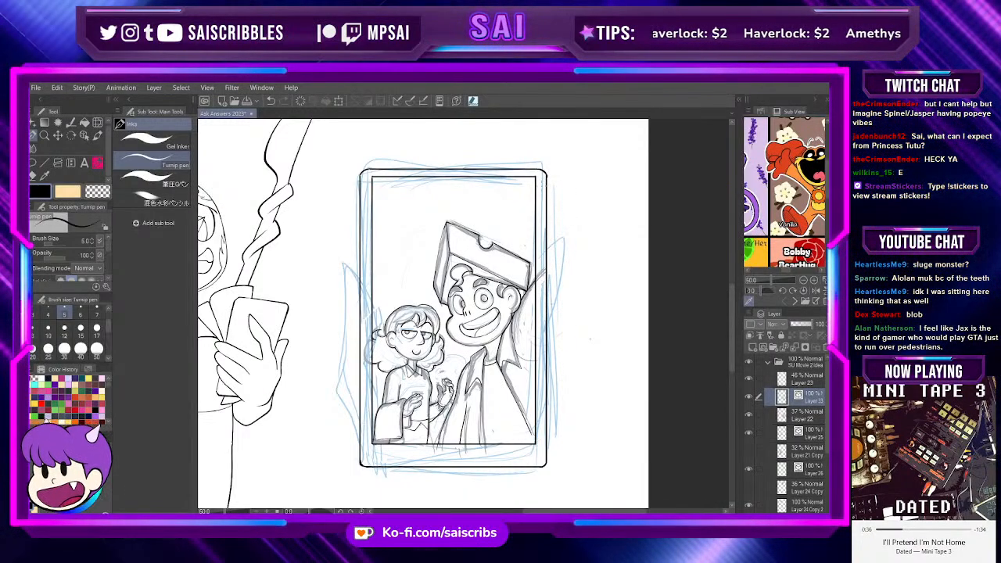
Step: Ink the tapered outline beside the curly-haired character's side of the phone border with the Turnip pen at size 12, redrawing unsatisfactory strokes
{"action": "scroll", "coordinate": [547, 228], "scroll_direction": "down", "scroll_amount": 4}
{"action": "scroll", "coordinate": [527, 263], "scroll_direction": "up", "scroll_amount": 2}
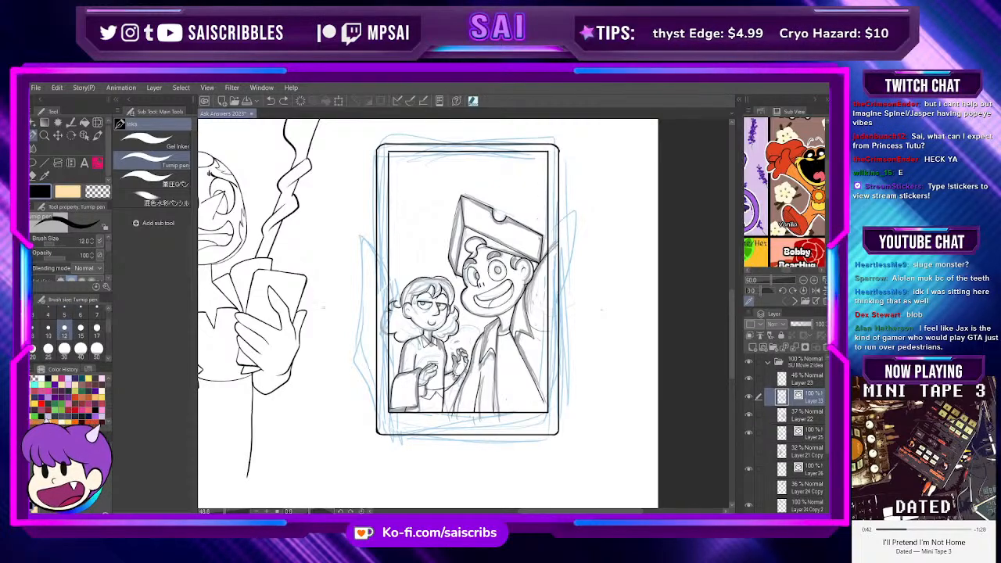
{"action": "left_click_drag", "start_coordinate": [376, 389], "coordinate": [368, 244]}
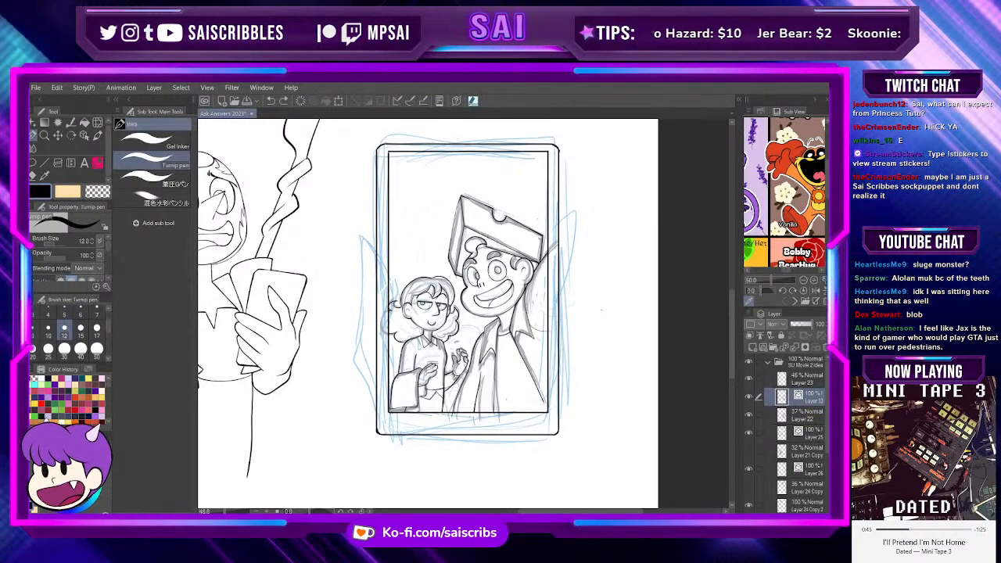
{"action": "left_click_drag", "start_coordinate": [355, 315], "coordinate": [374, 397]}
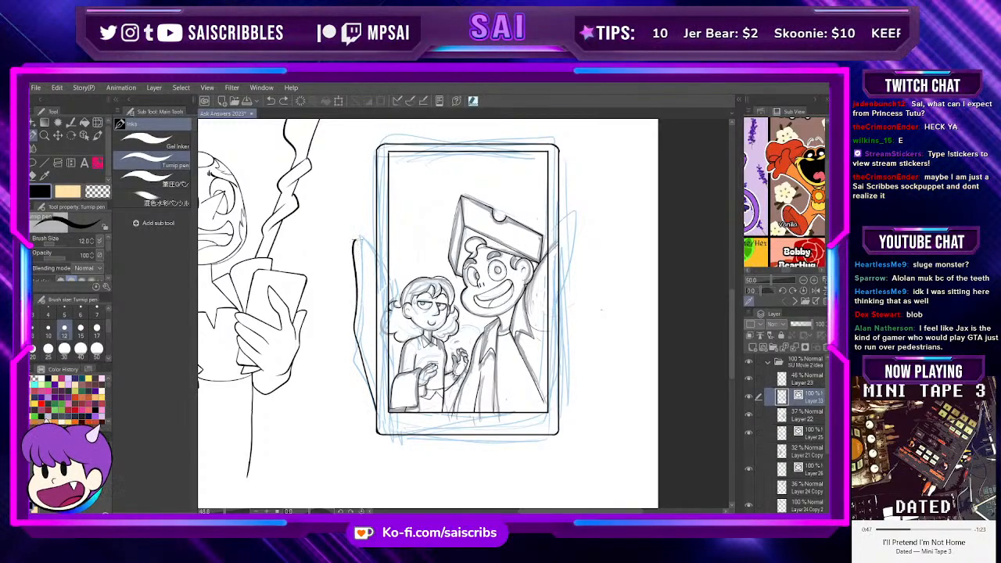
{"action": "key", "text": "ctrl+z"}
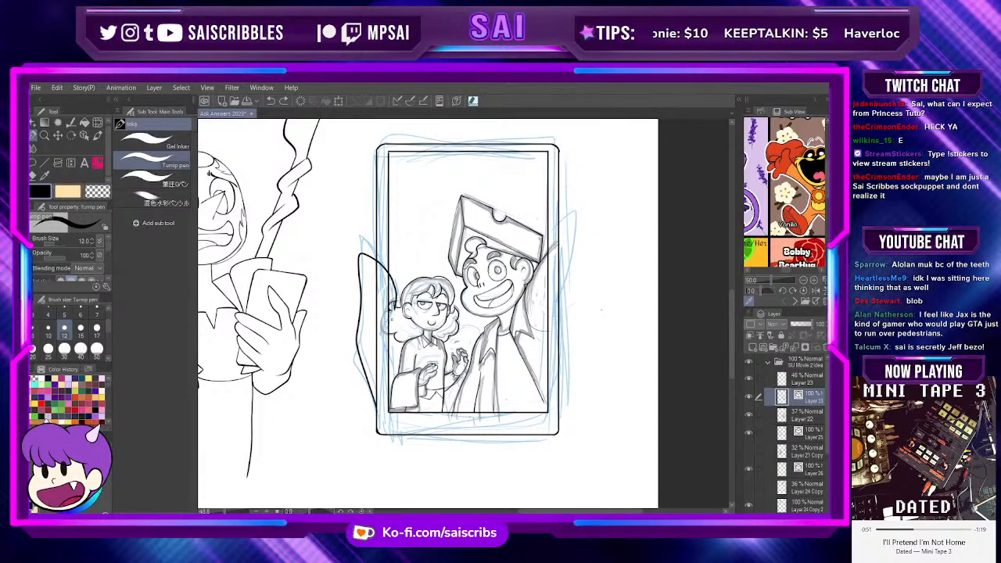
{"action": "key", "text": "ctrl+z"}
{"action": "mouse_move", "coordinate": [376, 402]}
{"action": "left_mouse_down"}
{"action": "mouse_move", "coordinate": [356, 316]}
{"action": "mouse_move", "coordinate": [358, 260]}
{"action": "mouse_move", "coordinate": [367, 254]}
{"action": "mouse_move", "coordinate": [392, 287]}
{"action": "mouse_move", "coordinate": [385, 358]}
{"action": "left_mouse_up"}
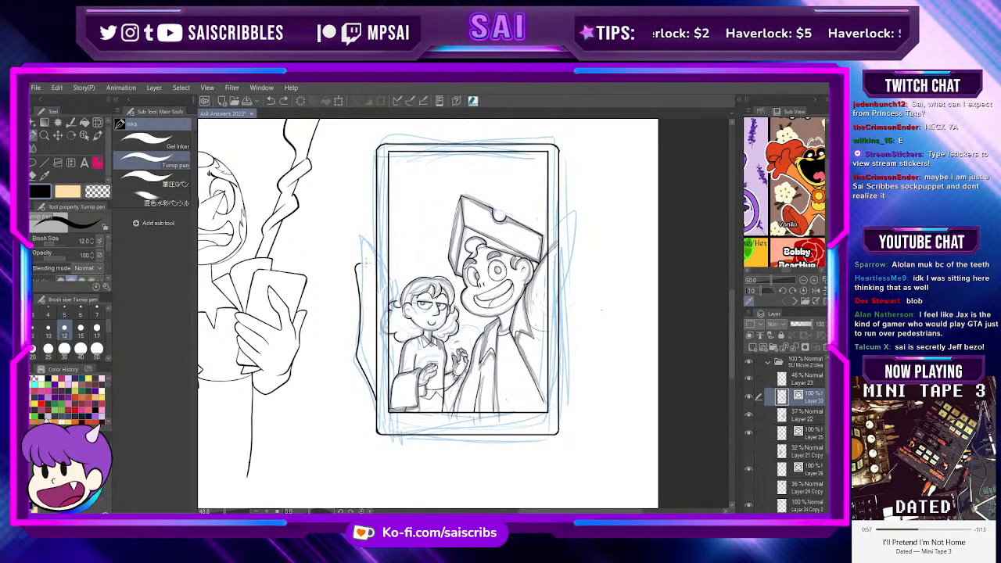
{"action": "mouse_move", "coordinate": [357, 267]}
{"action": "left_mouse_down"}
{"action": "mouse_move", "coordinate": [379, 269]}
{"action": "mouse_move", "coordinate": [394, 301]}
{"action": "left_mouse_up"}
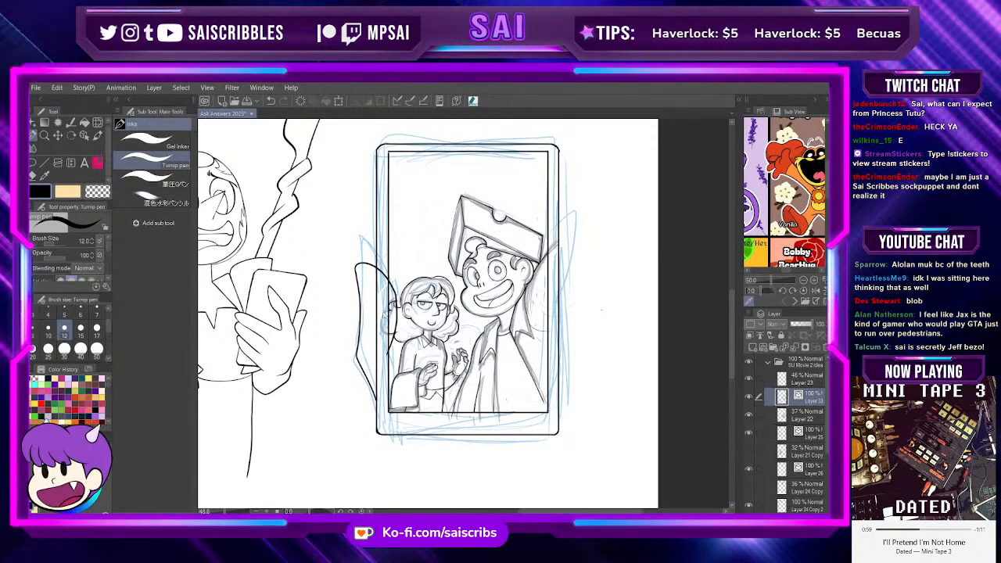
Step: Undo the last tapered stroke and redraw the hand outline beside the curly-haired character's side of the phone border
{"action": "key", "text": "ctrl+z"}
{"action": "mouse_move", "coordinate": [357, 256]}
{"action": "left_mouse_down"}
{"action": "mouse_move", "coordinate": [360, 323]}
{"action": "mouse_move", "coordinate": [376, 252]}
{"action": "mouse_move", "coordinate": [387, 375]}
{"action": "left_mouse_up"}
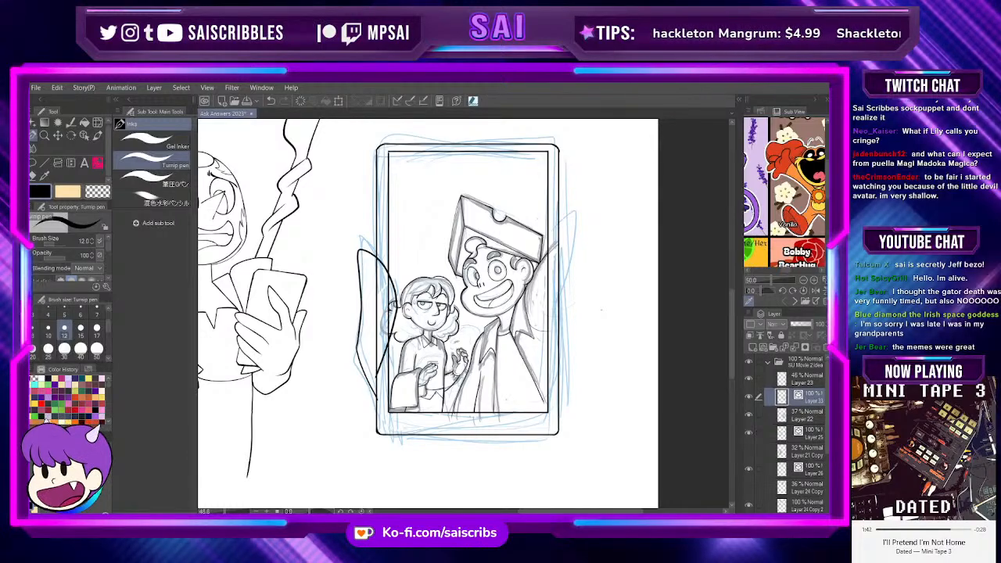
Step: Switch to the browser and view the comic pages in the "A new Sheriff in town (2/2)" post on X
{"action": "key", "text": "alt+Tab"}
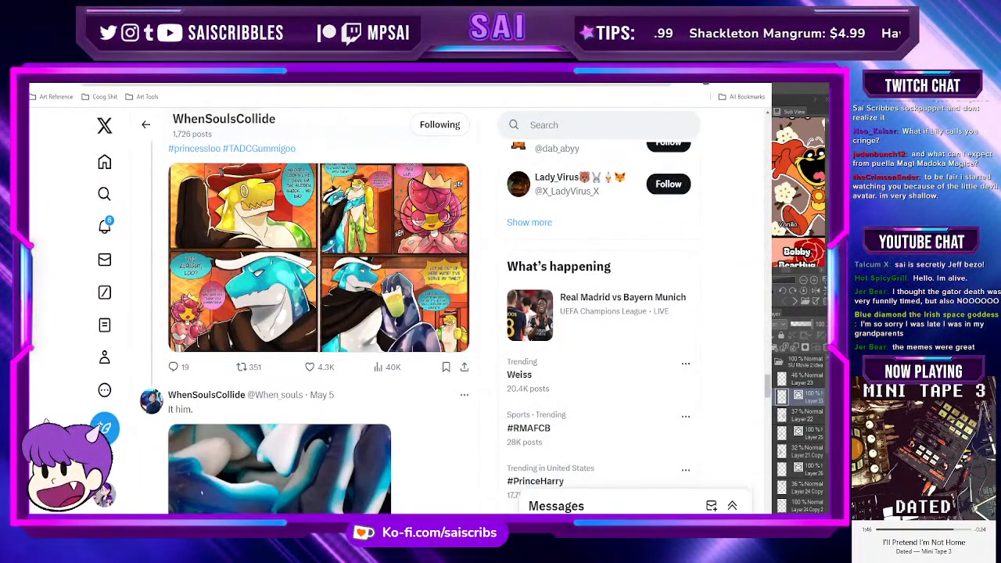
{"action": "left_click", "coordinate": [400, 296]}
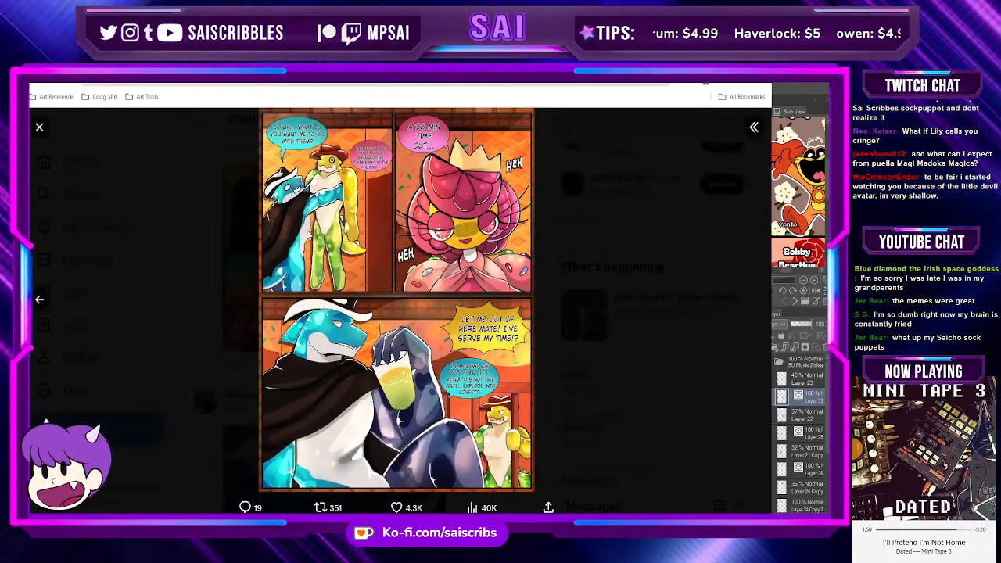
{"action": "left_click", "coordinate": [221, 243]}
{"action": "left_click", "coordinate": [512, 270]}
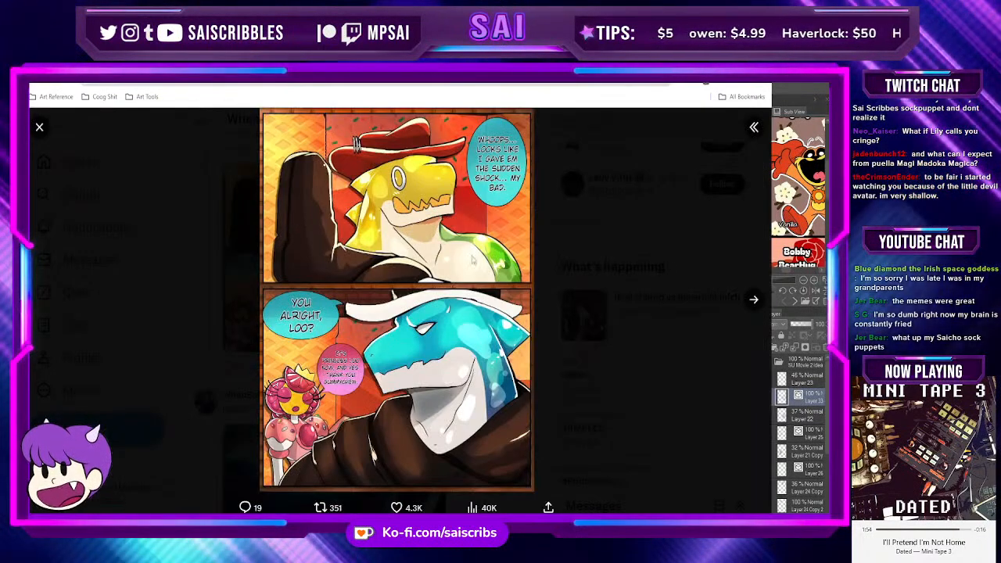
{"action": "left_click", "coordinate": [750, 298]}
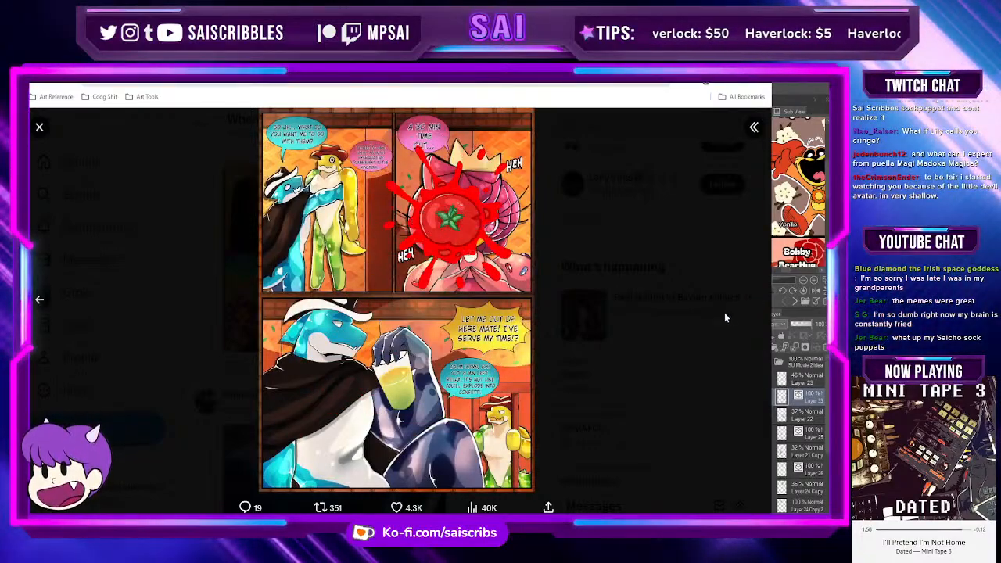
{"action": "left_click", "coordinate": [638, 330]}
Step: View the comic pages of the "A new Sheriff in town (1/2)" post one after another, then close the viewer
{"action": "scroll", "coordinate": [639, 329], "scroll_direction": "up", "scroll_amount": 5}
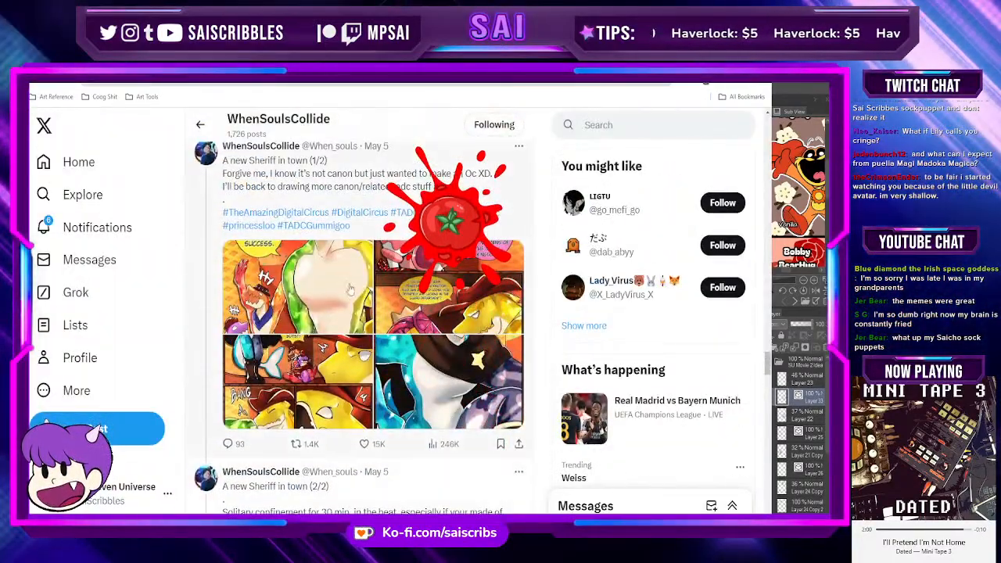
{"action": "left_click", "coordinate": [344, 288]}
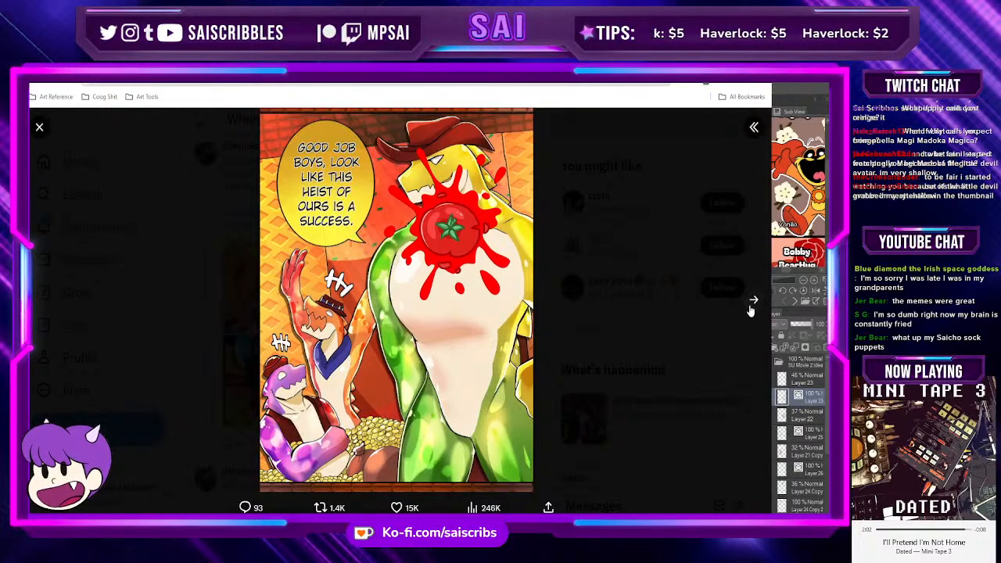
{"action": "left_click", "coordinate": [751, 307]}
{"action": "left_click", "coordinate": [750, 306]}
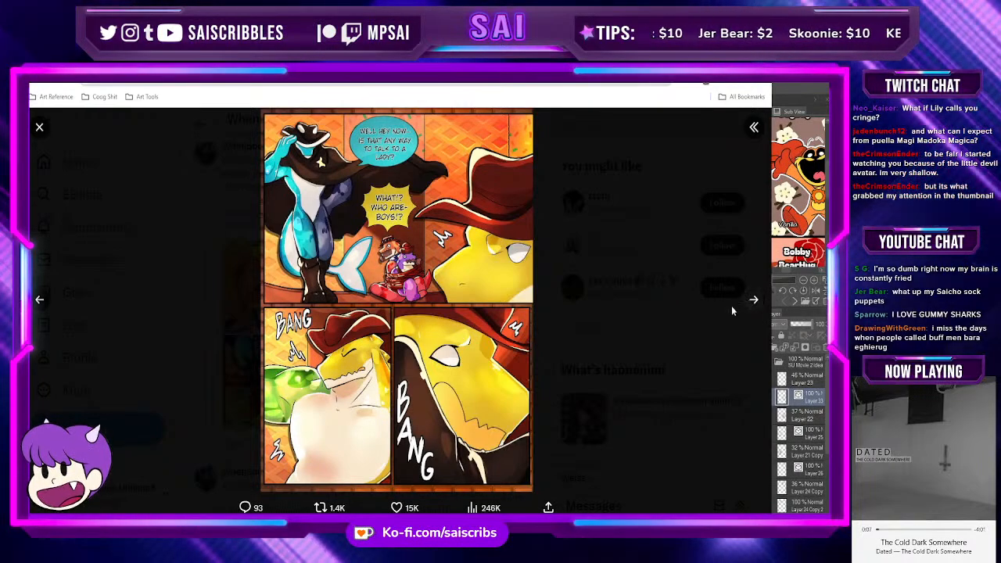
{"action": "left_click", "coordinate": [751, 299]}
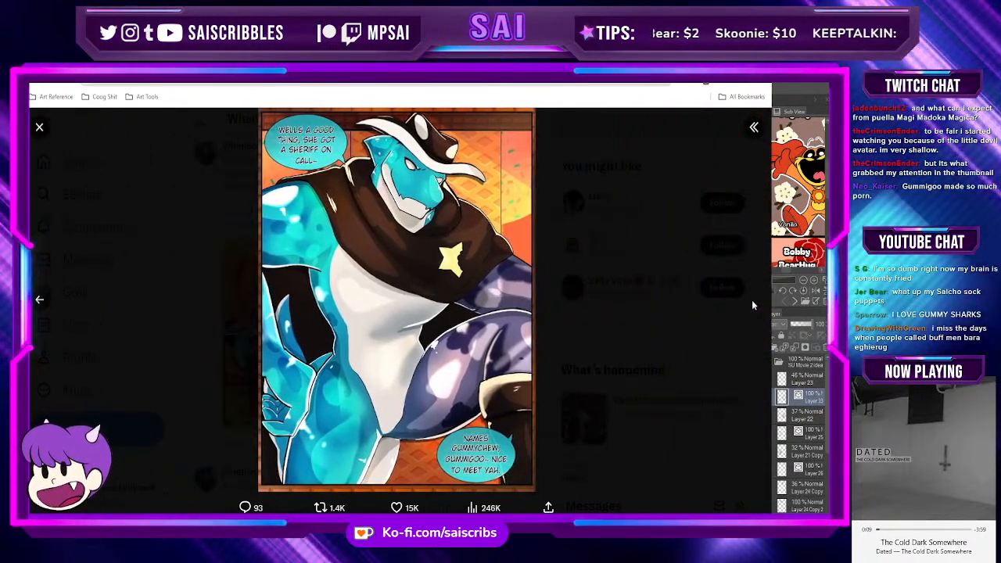
{"action": "left_click", "coordinate": [674, 327]}
Step: Find the newer "Shark baiting (2/2)" post in the artist's feed and view its comic pages
{"action": "scroll", "coordinate": [450, 344], "scroll_direction": "up", "scroll_amount": 2}
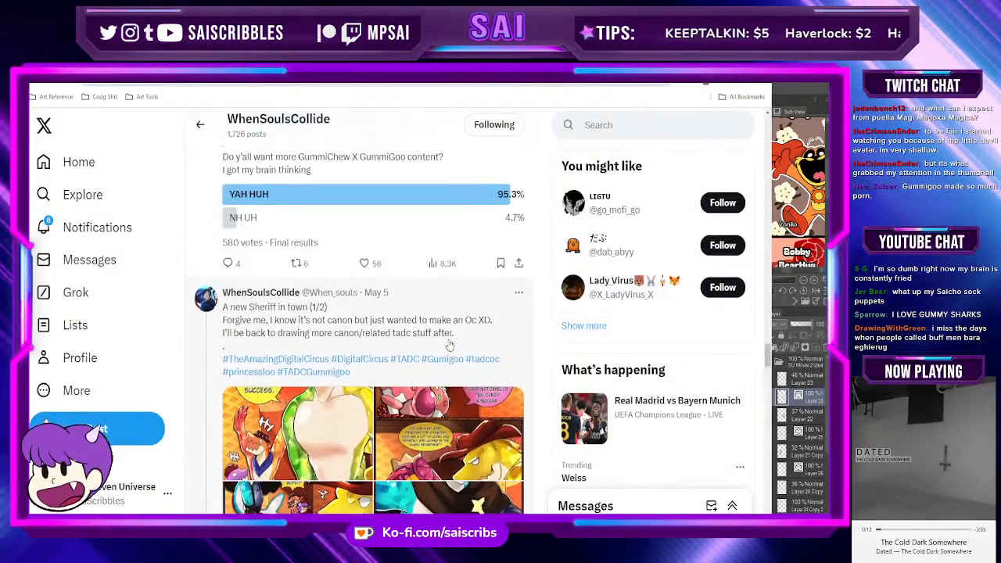
{"action": "scroll", "coordinate": [450, 344], "scroll_direction": "up", "scroll_amount": 10}
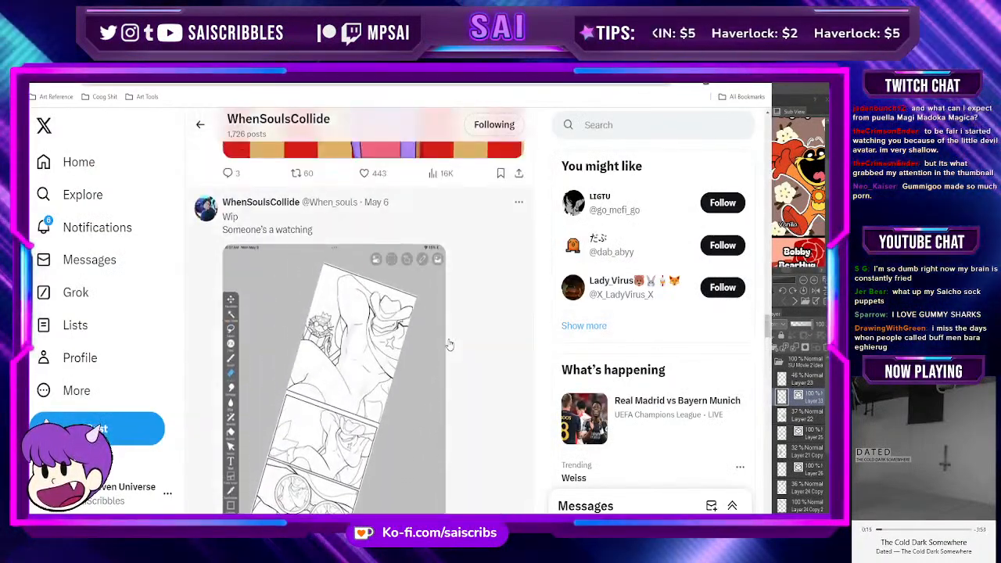
{"action": "scroll", "coordinate": [449, 344], "scroll_direction": "up", "scroll_amount": 10}
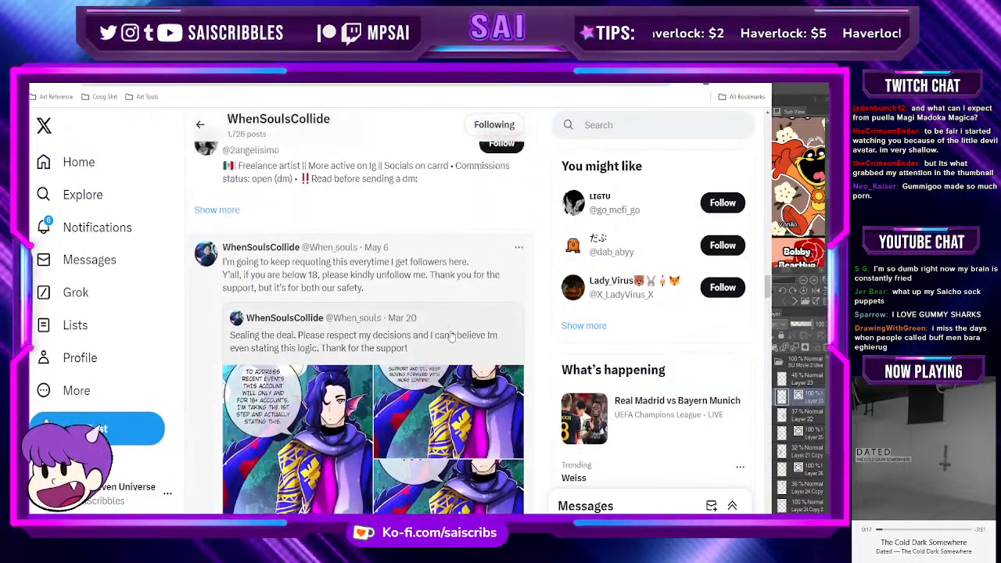
{"action": "scroll", "coordinate": [452, 337], "scroll_direction": "up", "scroll_amount": 10}
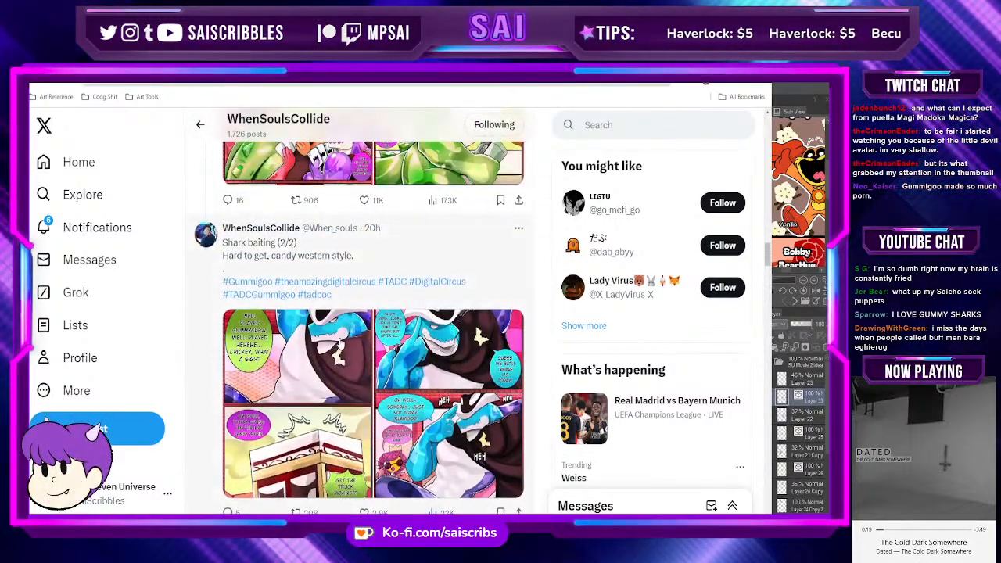
{"action": "left_click", "coordinate": [297, 375]}
{"action": "left_click", "coordinate": [751, 297]}
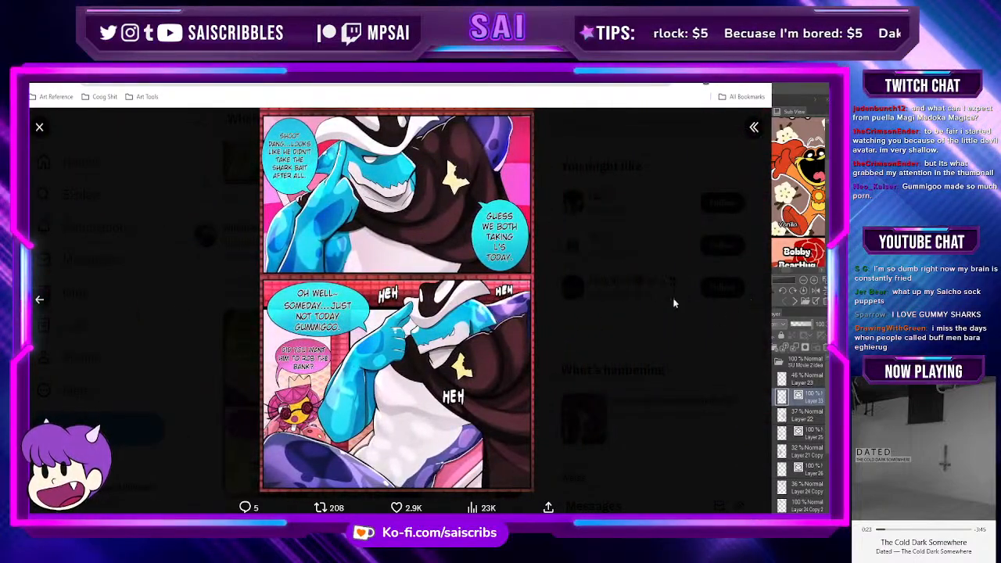
{"action": "left_click", "coordinate": [617, 313]}
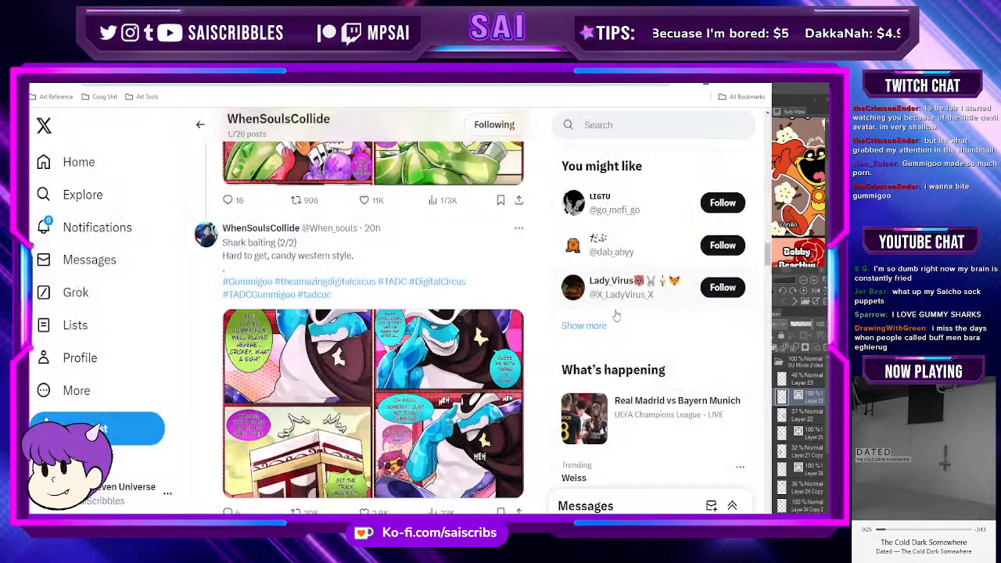
Step: Find the "Croc attack / Shark attack / Snack attack" comic among the newer posts and view it enlarged
{"action": "scroll", "coordinate": [481, 357], "scroll_direction": "up", "scroll_amount": 2}
{"action": "scroll", "coordinate": [480, 358], "scroll_direction": "up", "scroll_amount": 3}
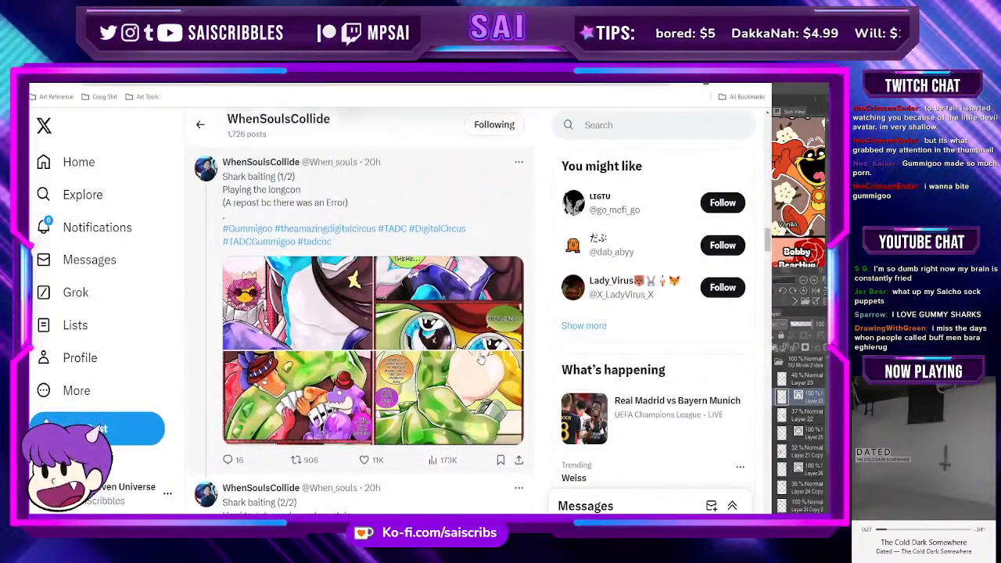
{"action": "scroll", "coordinate": [482, 354], "scroll_direction": "down", "scroll_amount": 2}
{"action": "scroll", "coordinate": [484, 350], "scroll_direction": "up", "scroll_amount": 3}
{"action": "scroll", "coordinate": [484, 350], "scroll_direction": "up", "scroll_amount": 5}
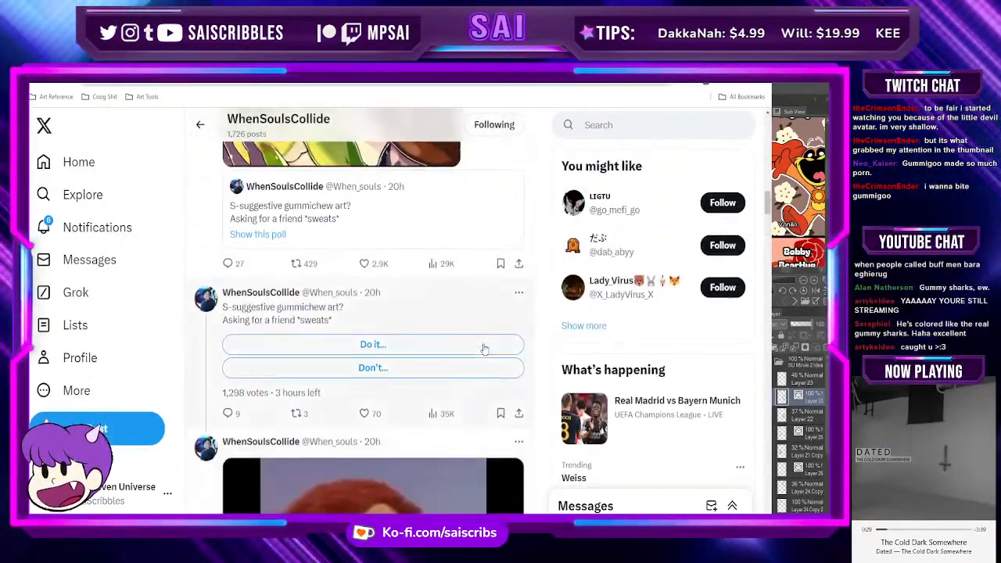
{"action": "scroll", "coordinate": [485, 350], "scroll_direction": "down", "scroll_amount": 1}
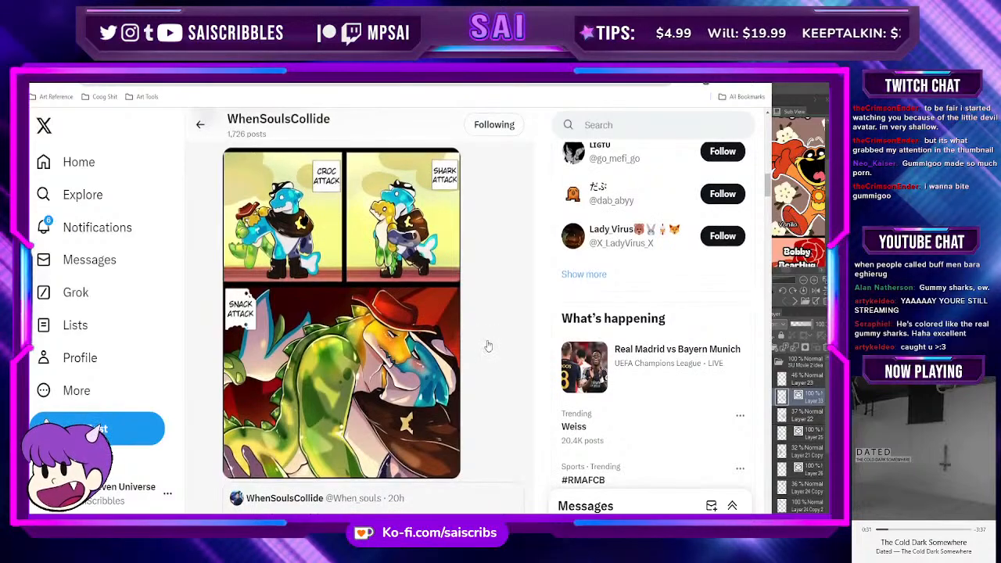
{"action": "left_click", "coordinate": [359, 258]}
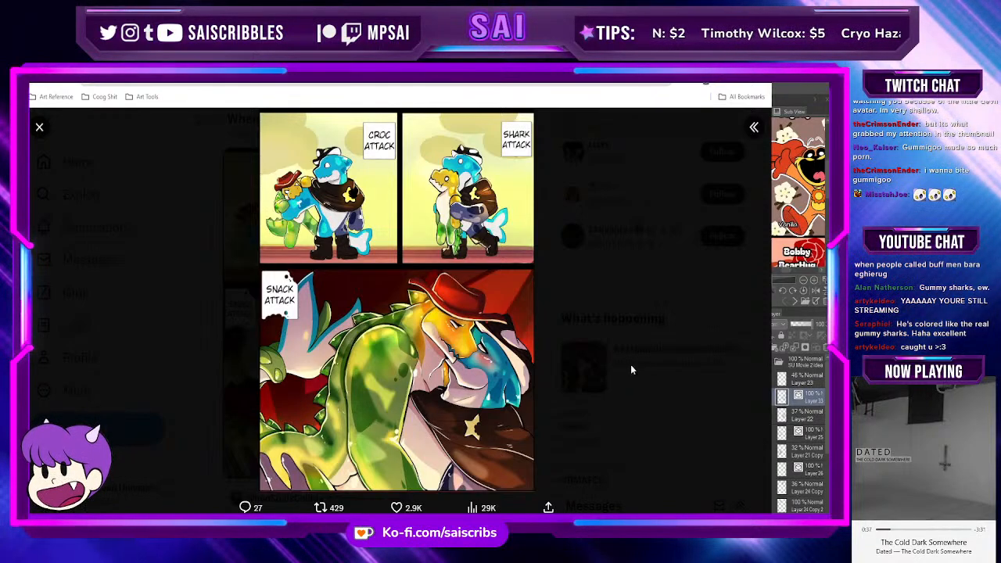
{"action": "left_click", "coordinate": [647, 294]}
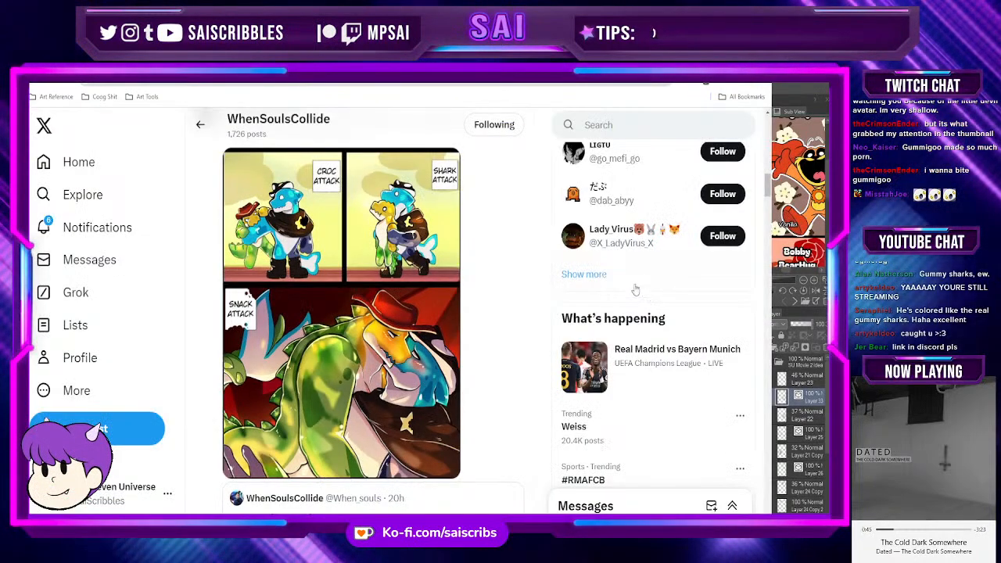
Step: Copy the link of the "Snack attack" comic post from its sharing options
{"action": "scroll", "coordinate": [512, 414], "scroll_direction": "down", "scroll_amount": 2}
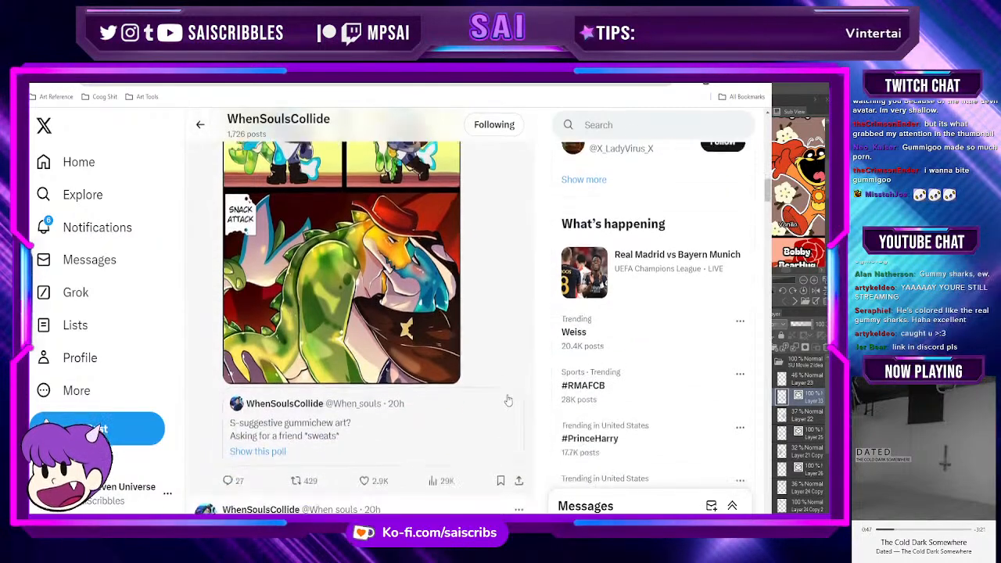
{"action": "left_click", "coordinate": [518, 470]}
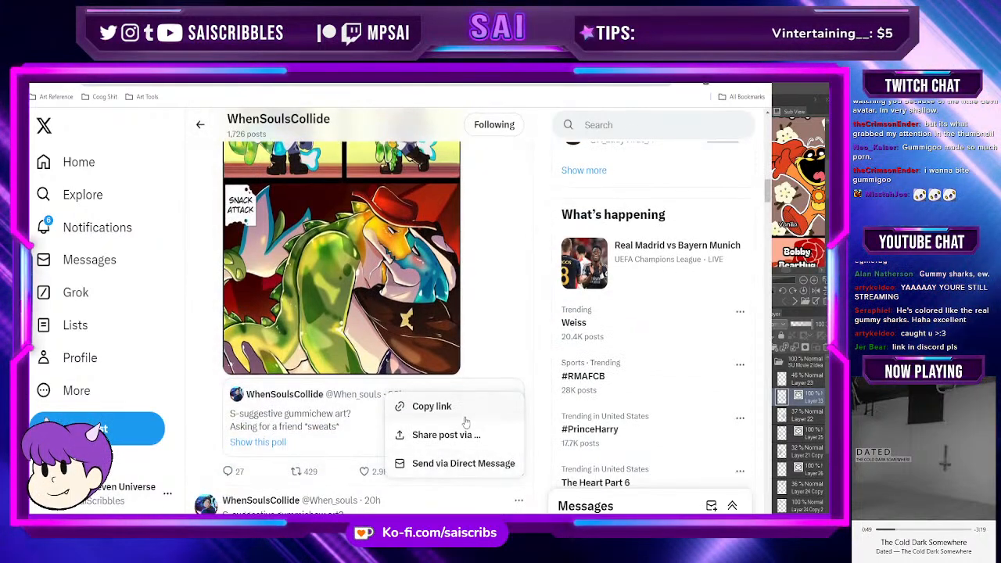
{"action": "left_click", "coordinate": [435, 404]}
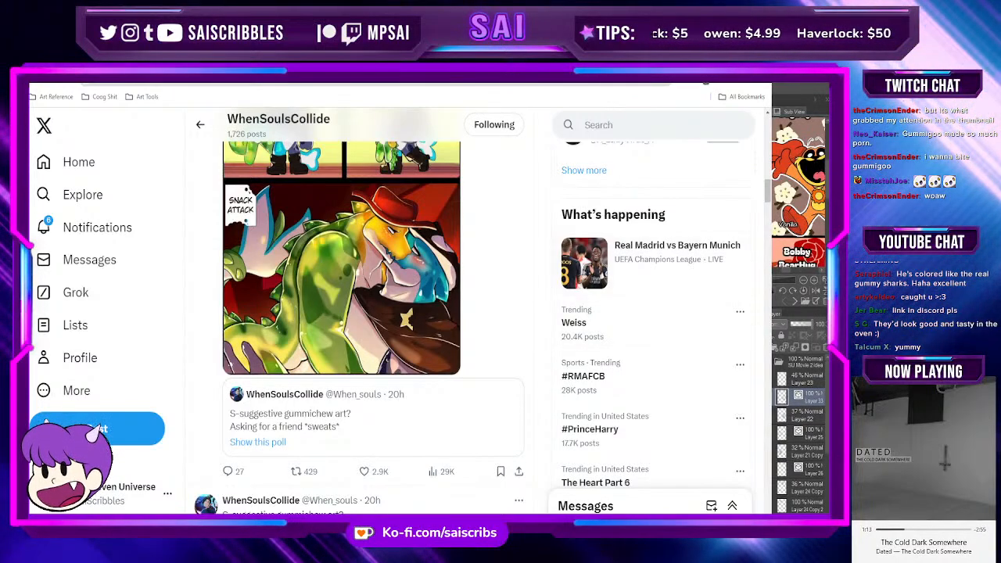
Step: Return to Clip Studio Paint, ink the tapered hand outline beside the grinning character's side of the phone border, and activate the vector eraser
{"action": "key", "text": "alt+Tab"}
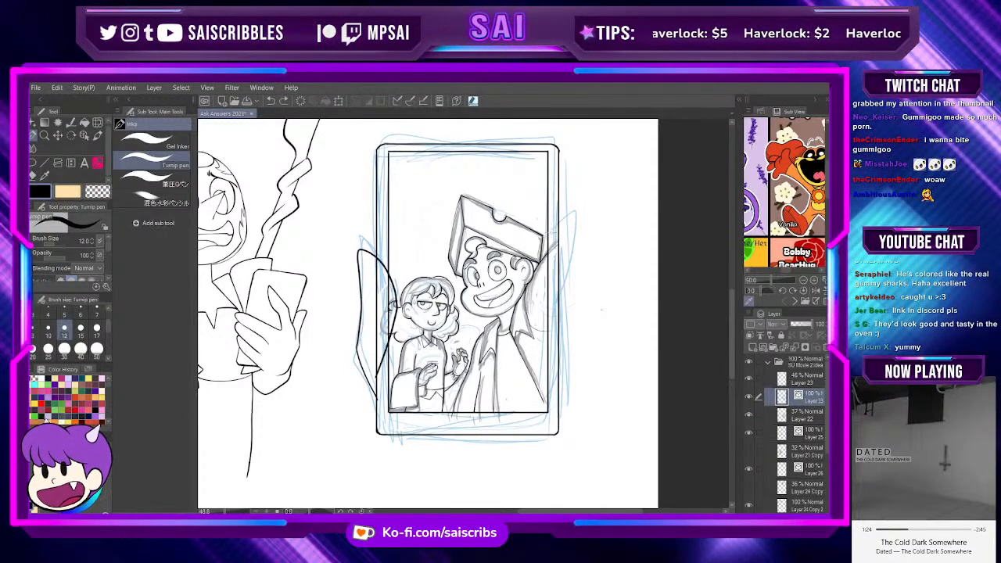
{"action": "left_click_drag", "start_coordinate": [585, 204], "coordinate": [559, 387]}
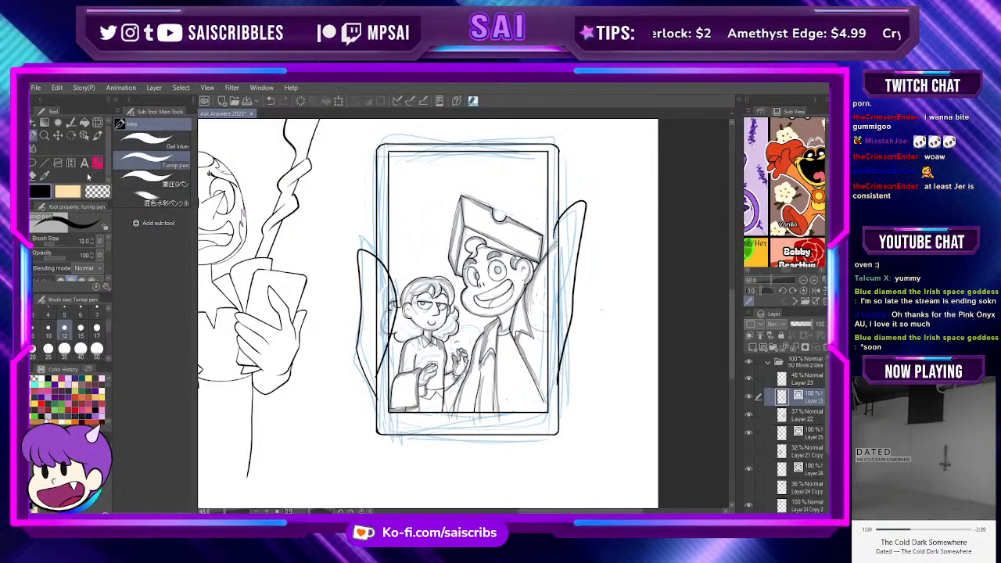
{"action": "key", "text": "e"}
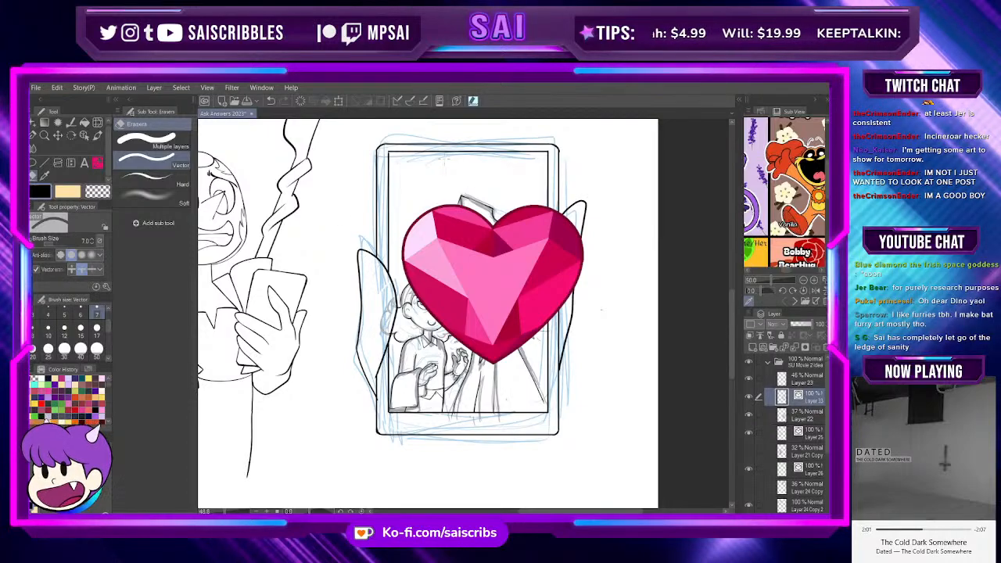
{"action": "scroll", "coordinate": [509, 311], "scroll_direction": "down", "scroll_amount": 2}
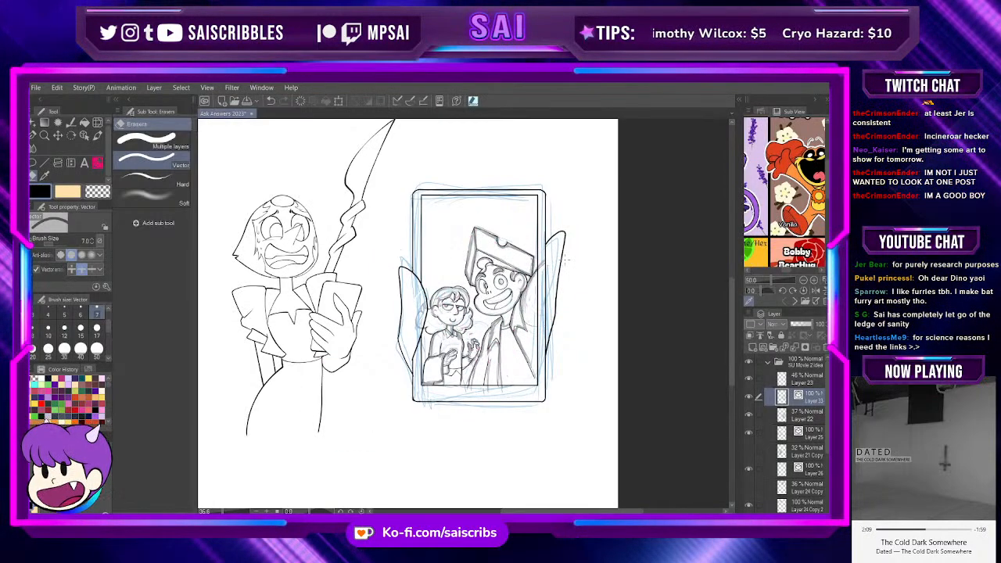
{"action": "scroll", "coordinate": [565, 261], "scroll_direction": "up", "scroll_amount": 3}
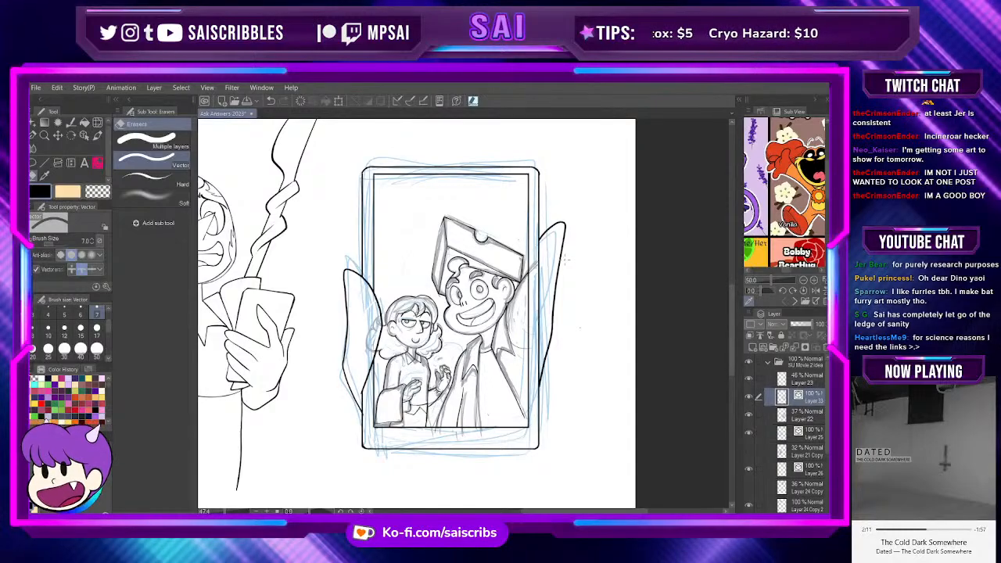
{"action": "scroll", "coordinate": [565, 260], "scroll_direction": "down", "scroll_amount": 3}
{"action": "scroll", "coordinate": [564, 260], "scroll_direction": "down", "scroll_amount": 1}
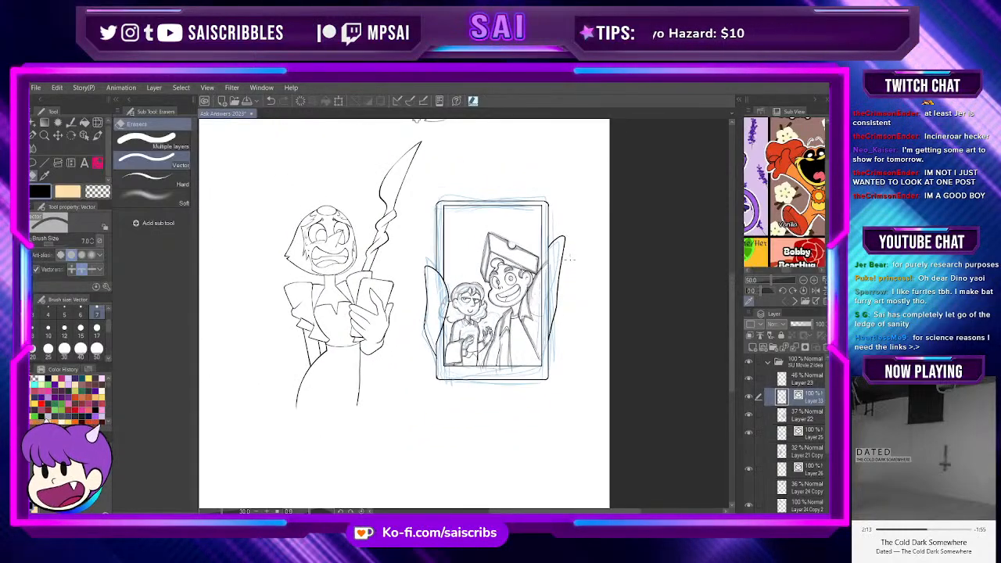
{"action": "scroll", "coordinate": [567, 258], "scroll_direction": "up", "scroll_amount": 3}
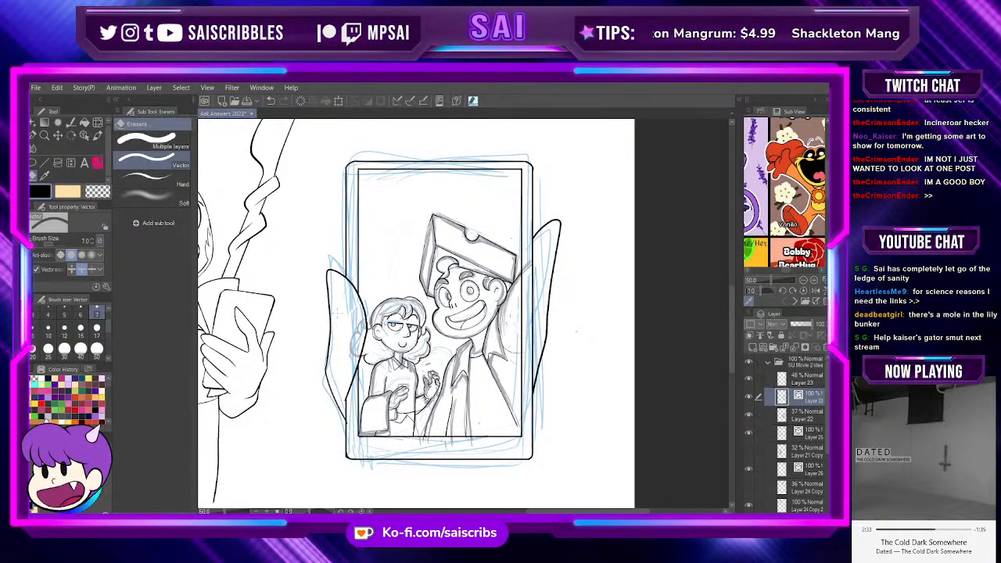
{"action": "key", "text": "ctrl+minus"}
{"action": "key", "text": "ctrl+minus"}
{"action": "key", "text": "ctrl+minus"}
{"action": "key", "text": "ctrl+minus"}
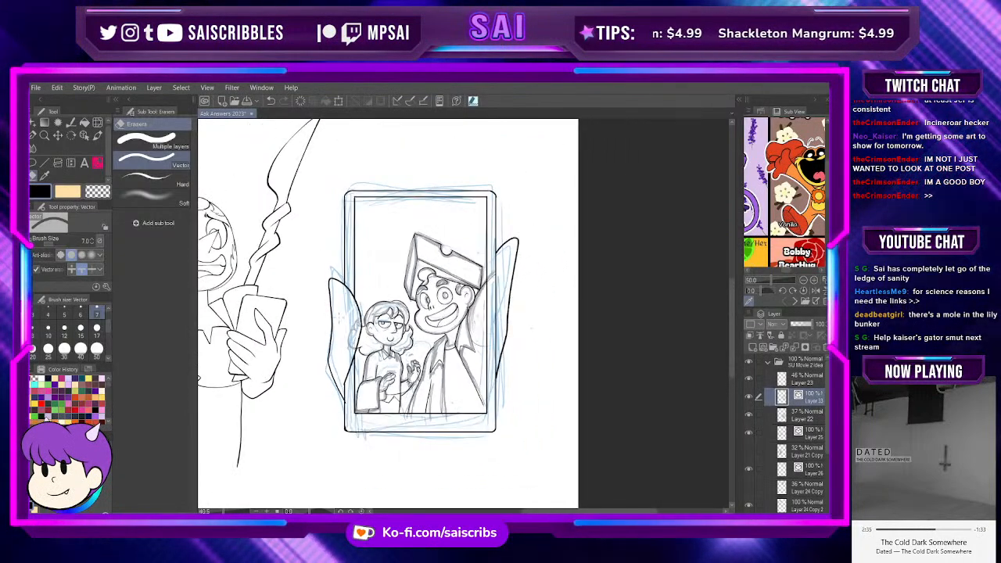
{"action": "key", "text": "ctrl+minus"}
{"action": "key", "text": "ctrl+minus"}
{"action": "key", "text": "ctrl+minus"}
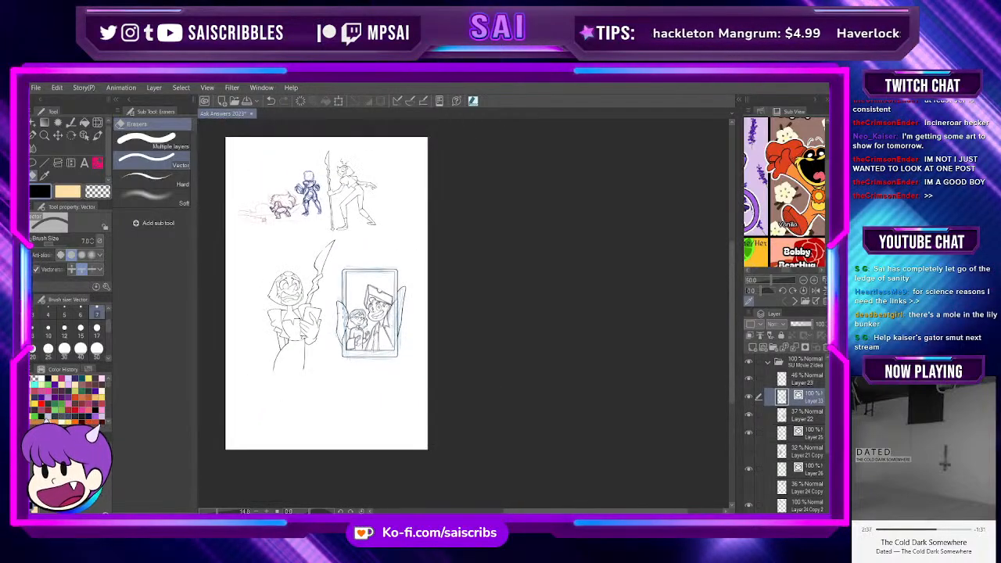
{"action": "key", "text": "ctrl+plus"}
{"action": "key", "text": "ctrl+plus"}
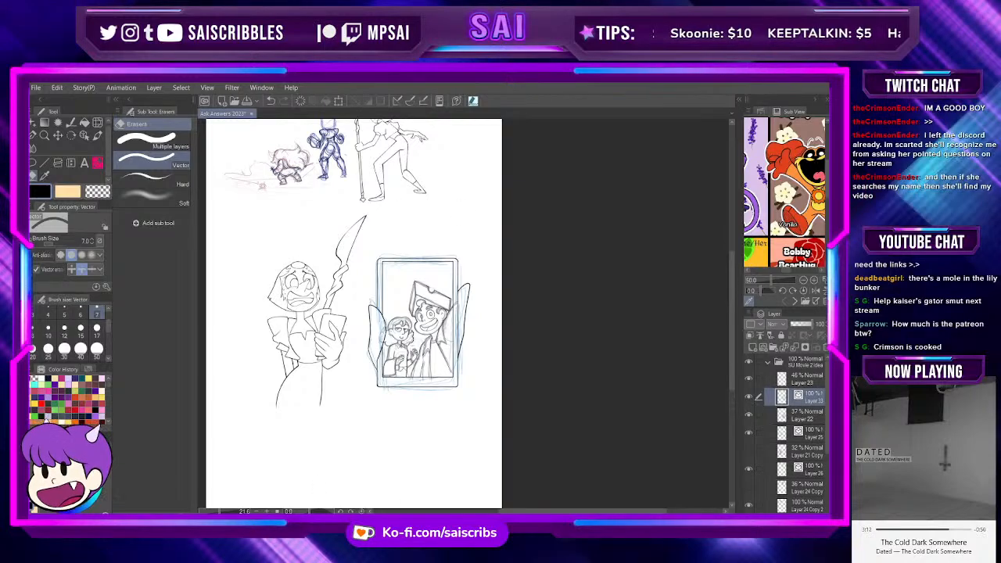
{"action": "scroll", "coordinate": [380, 333], "scroll_direction": "up", "scroll_amount": 2}
{"action": "scroll", "coordinate": [411, 335], "scroll_direction": "down", "scroll_amount": 4}
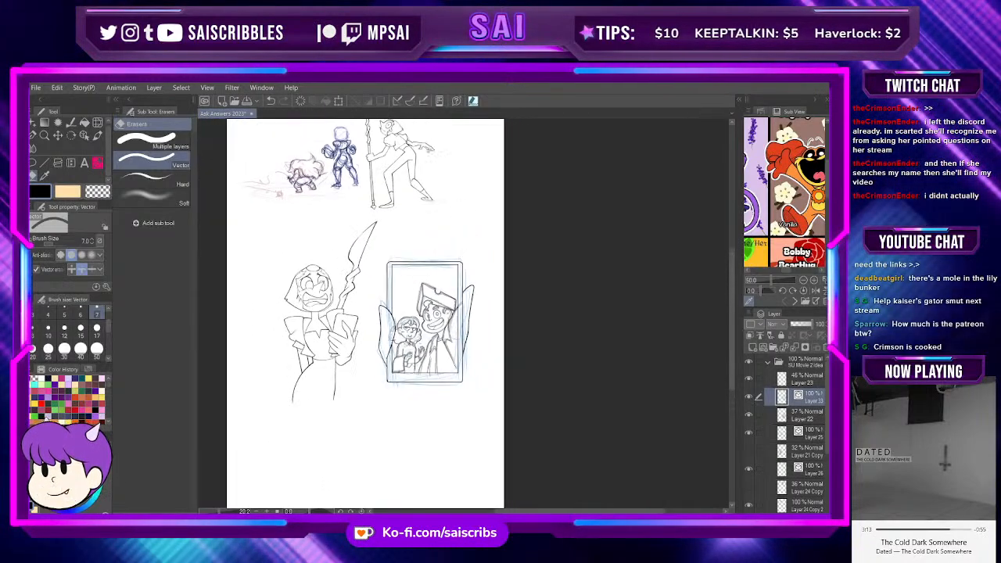
{"action": "scroll", "coordinate": [450, 179], "scroll_direction": "up", "scroll_amount": 1}
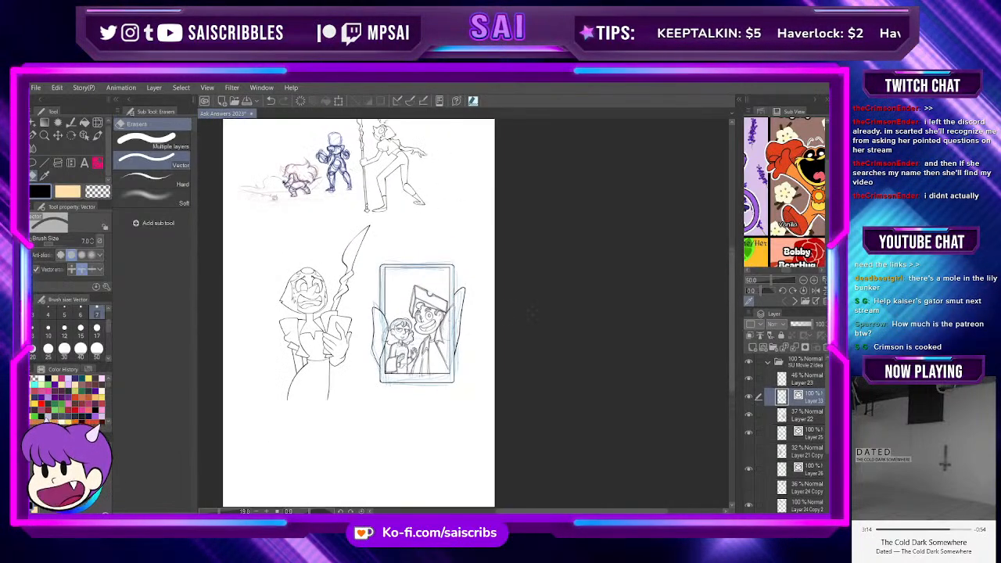
Step: Hide the rough sketch layer under the phone drawing (Layer 22) and check the clean line art up close
{"action": "left_click", "coordinate": [749, 414]}
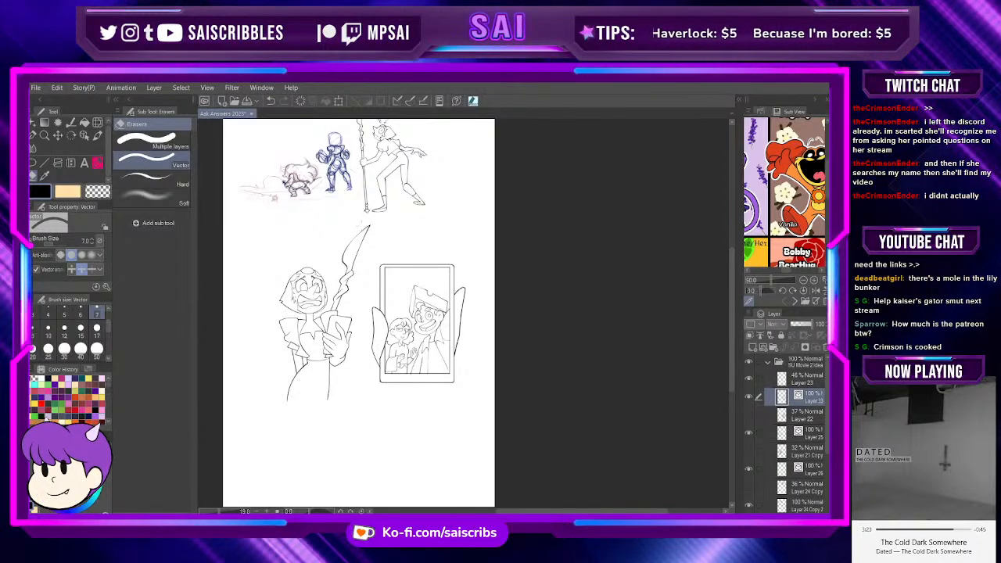
{"action": "scroll", "coordinate": [402, 237], "scroll_direction": "up", "scroll_amount": 1}
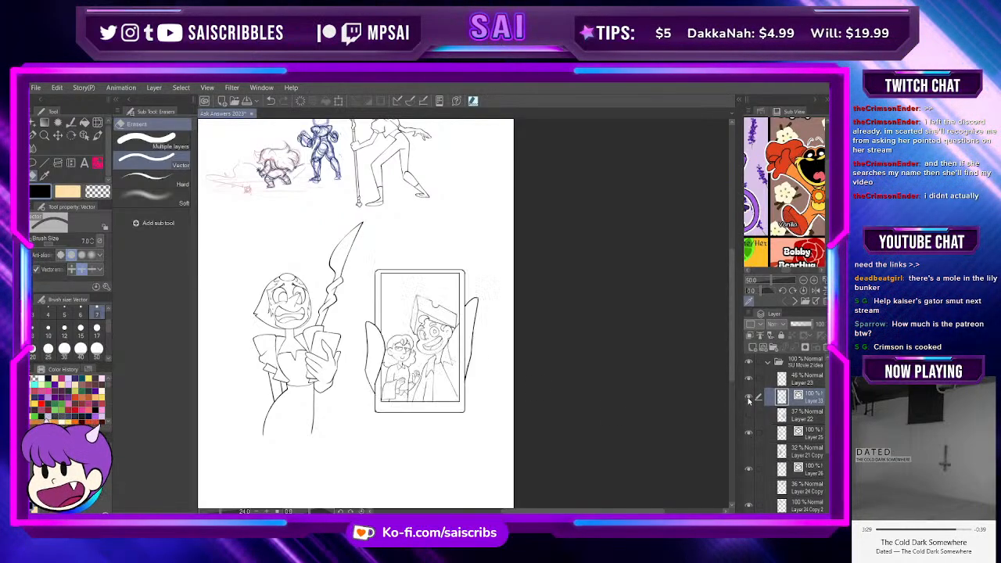
{"action": "scroll", "coordinate": [367, 421], "scroll_direction": "up", "scroll_amount": 1}
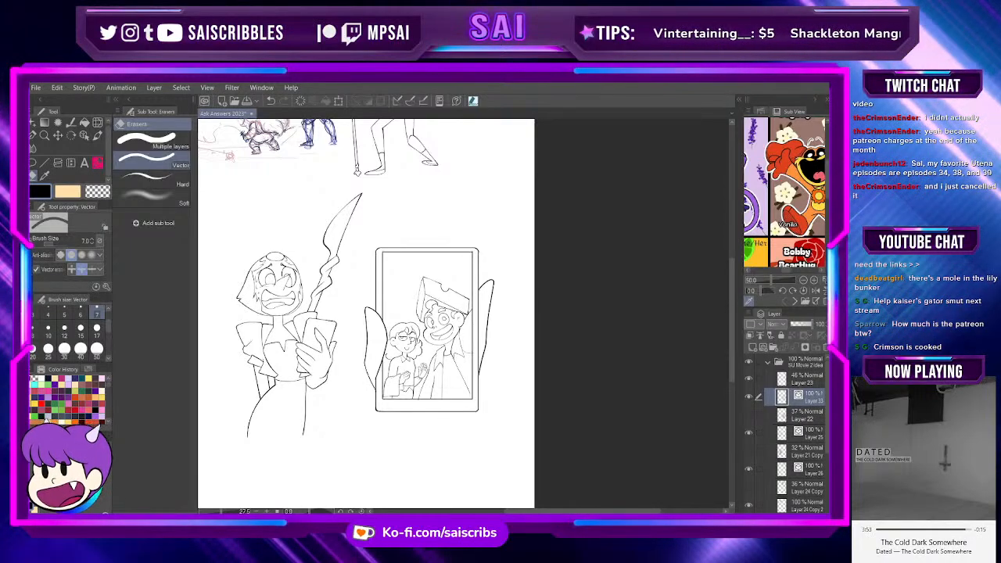
Step: Switch to the browser, review the membership tiers and posts on the Lily and Mikaila Orchard Patreon page, and return to Clip Studio Paint
{"action": "key", "text": "alt+Tab"}
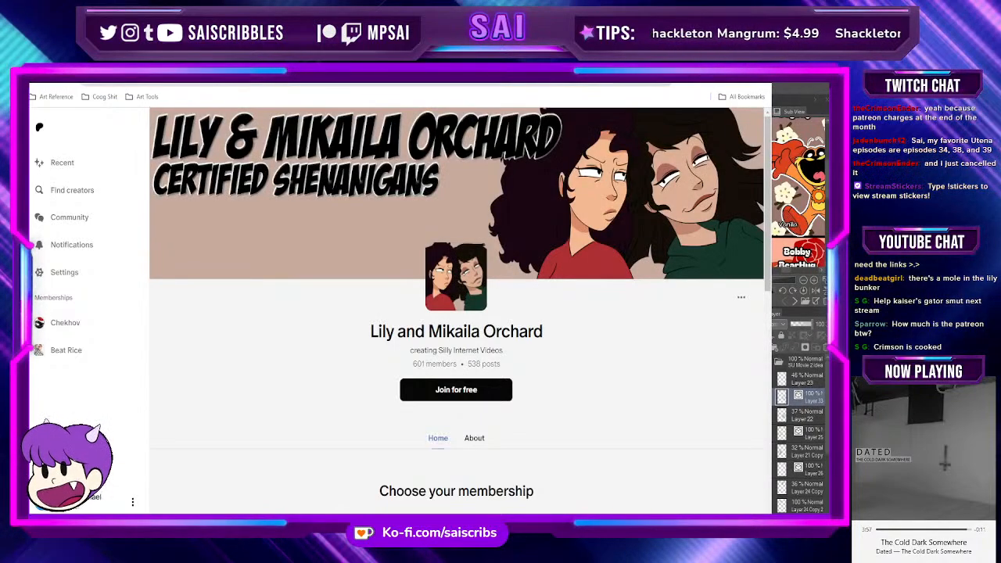
{"action": "scroll", "coordinate": [456, 313], "scroll_direction": "down", "scroll_amount": 3}
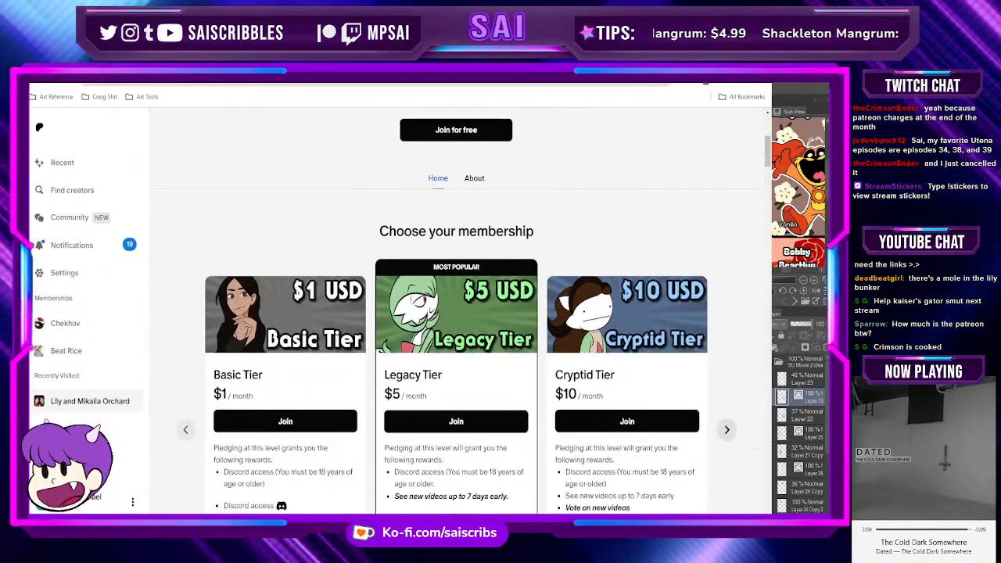
{"action": "scroll", "coordinate": [456, 313], "scroll_direction": "down", "scroll_amount": 1}
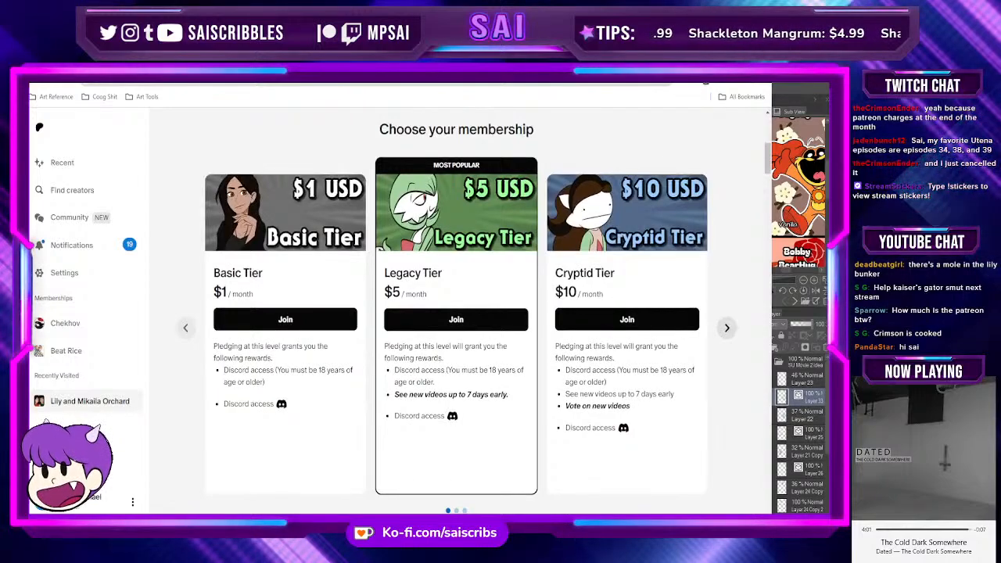
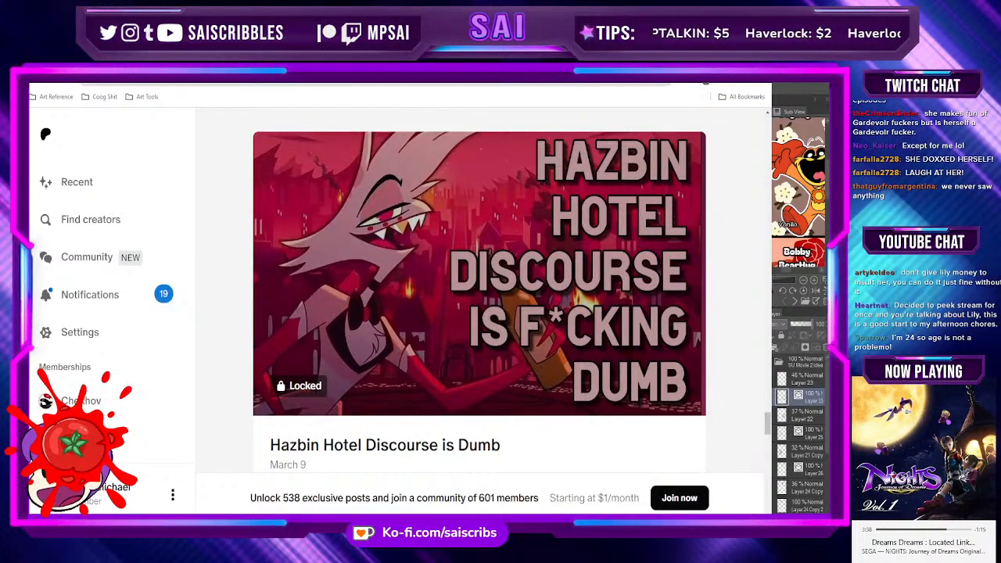
{"action": "key", "text": "super+Down"}
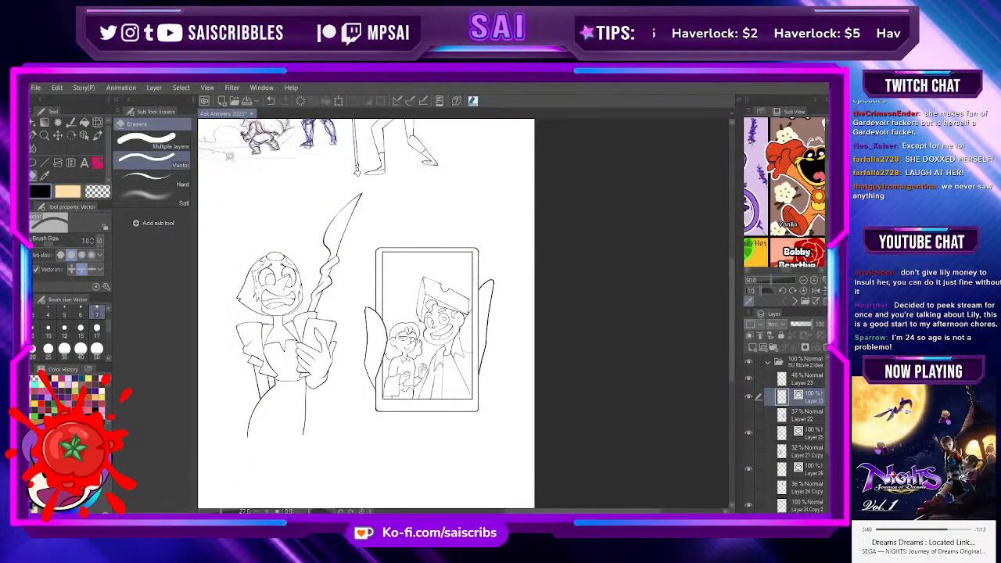
Step: Select the layer of the crouching and standing figure sketches, fade it to about 29% opacity, and add a vector layer above it
{"action": "scroll", "coordinate": [357, 394], "scroll_direction": "down", "scroll_amount": 3}
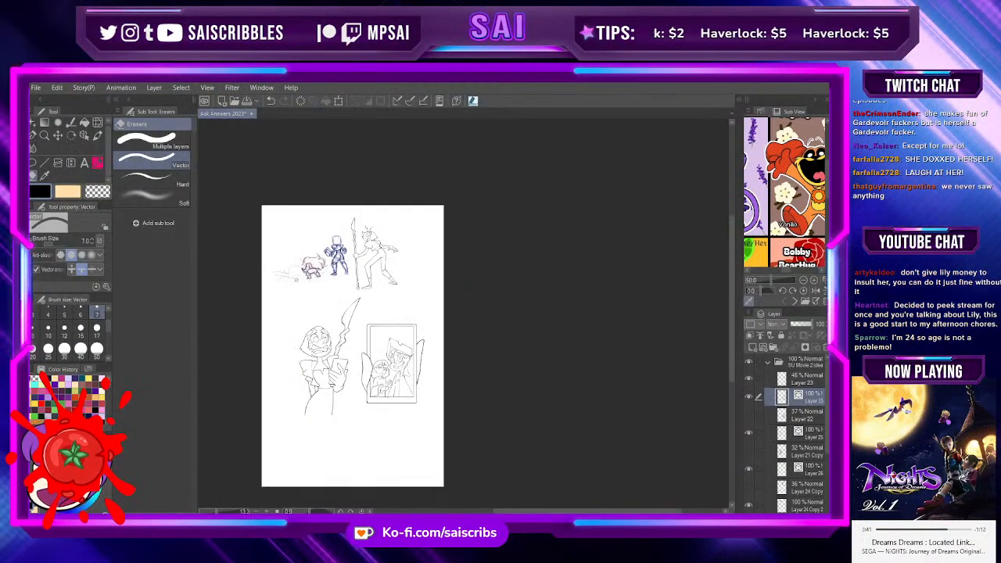
{"action": "scroll", "coordinate": [298, 264], "scroll_direction": "up", "scroll_amount": 5}
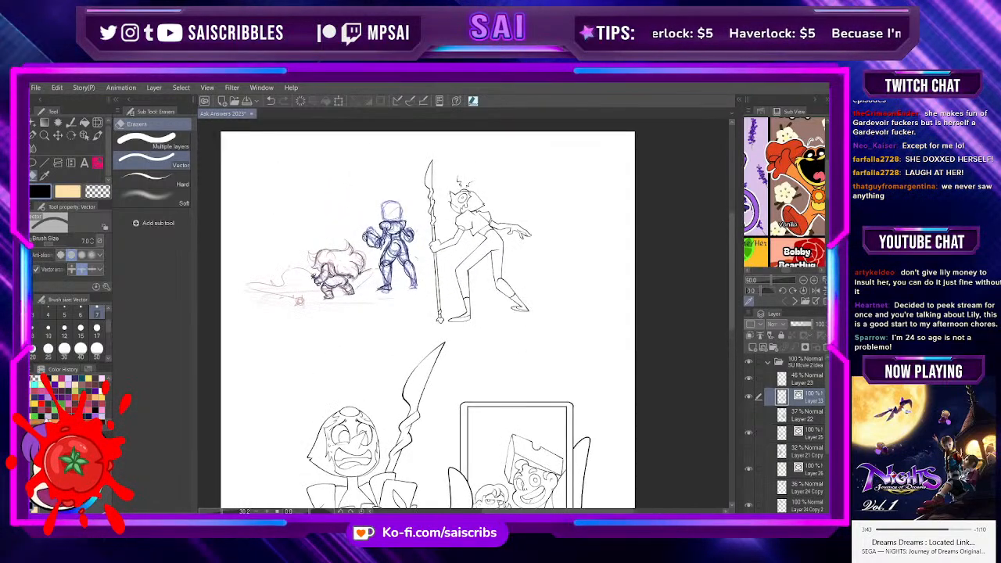
{"action": "scroll", "coordinate": [352, 282], "scroll_direction": "down", "scroll_amount": 2}
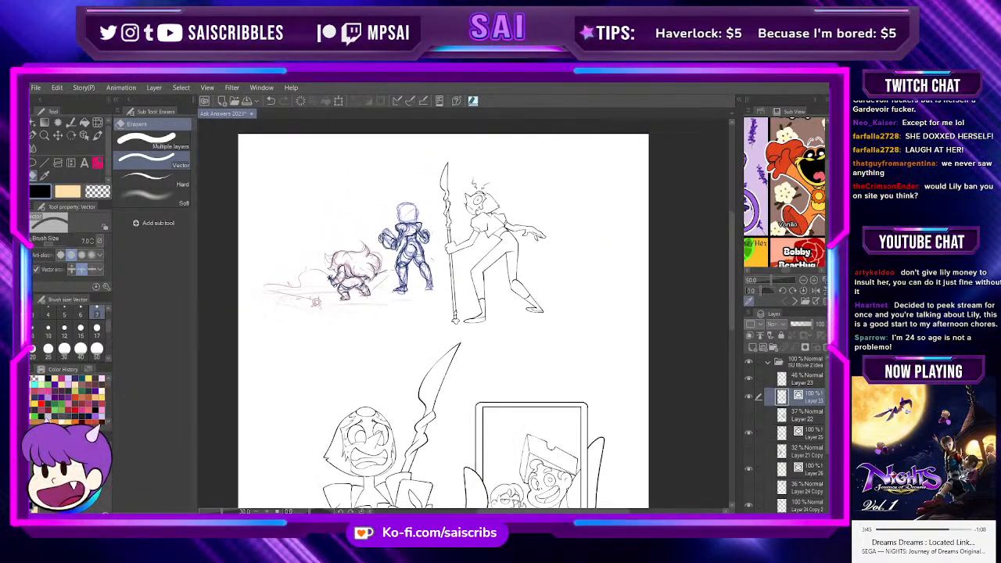
{"action": "scroll", "coordinate": [344, 274], "scroll_direction": "up", "scroll_amount": 1}
{"action": "left_click", "coordinate": [59, 135]}
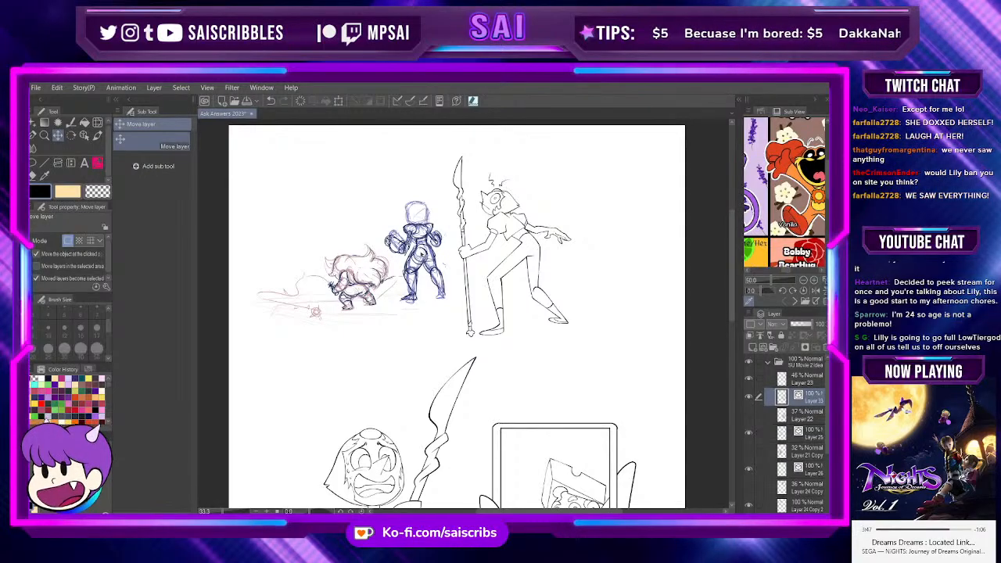
{"action": "left_click", "coordinate": [422, 254]}
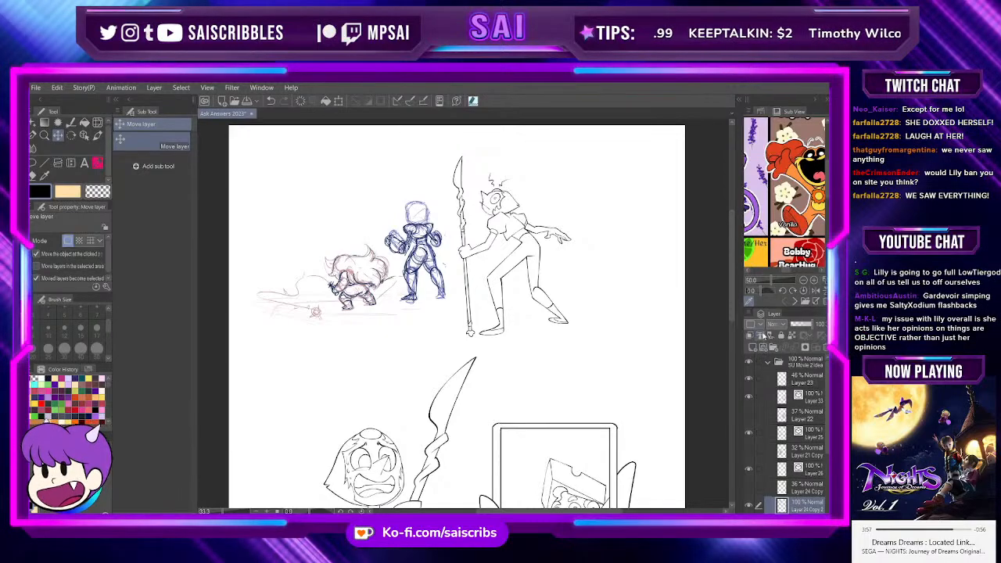
{"action": "left_click_drag", "start_coordinate": [803, 324], "coordinate": [793, 325]}
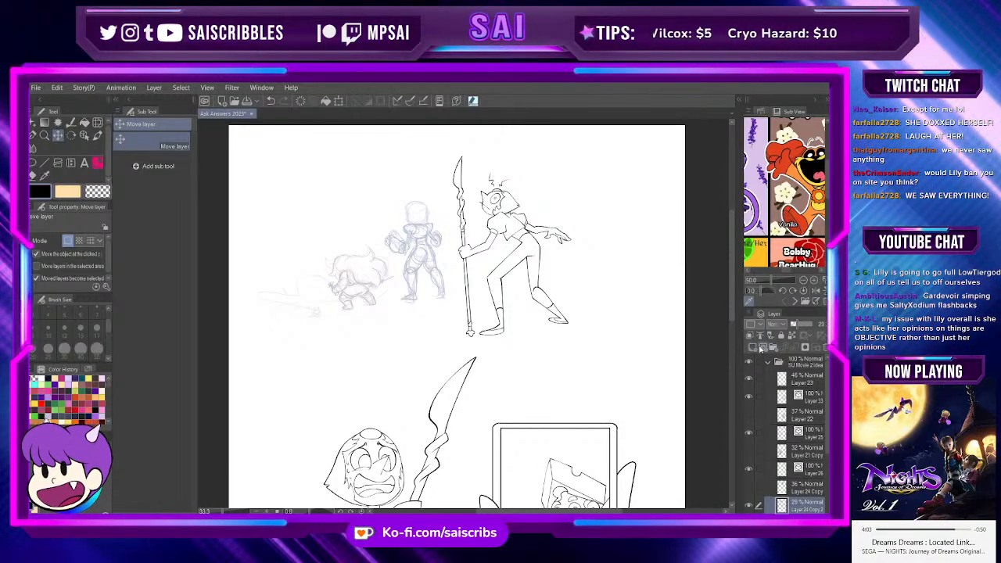
{"action": "left_click", "coordinate": [762, 348]}
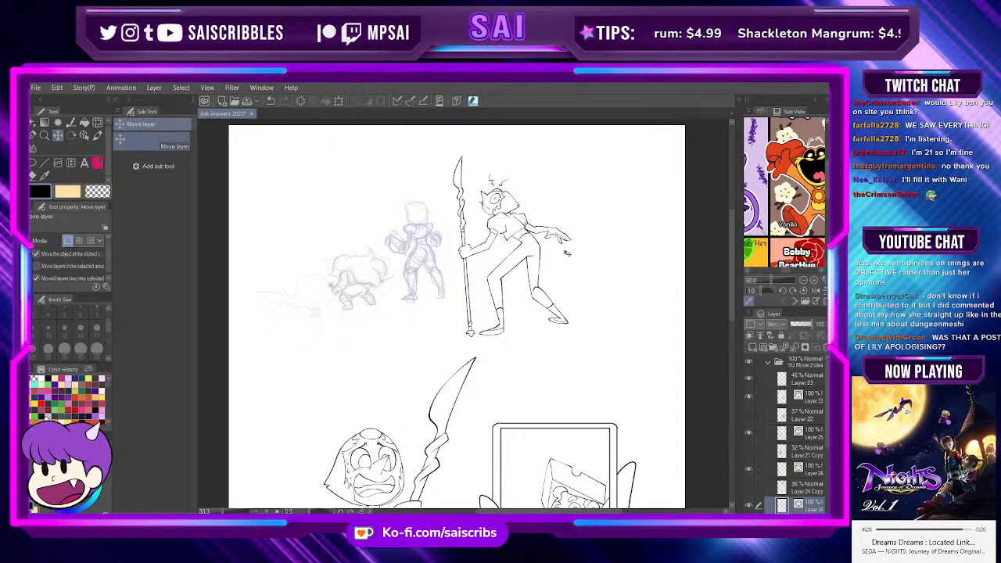
Step: Check what Layer 26 holds by toggling its visibility, and add a new vector layer directly above it
{"action": "scroll", "coordinate": [569, 351], "scroll_direction": "down", "scroll_amount": 1}
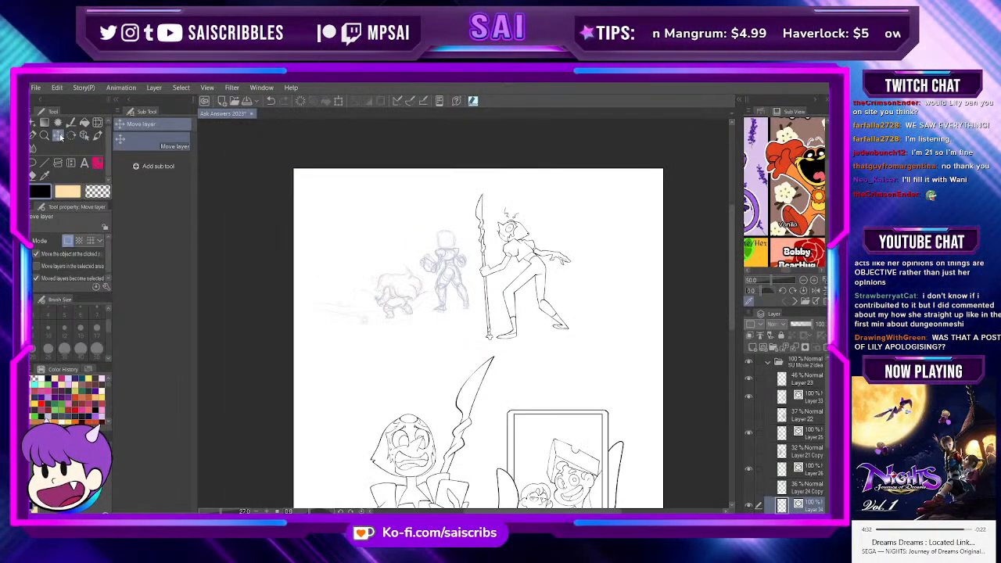
{"action": "left_click", "coordinate": [805, 469]}
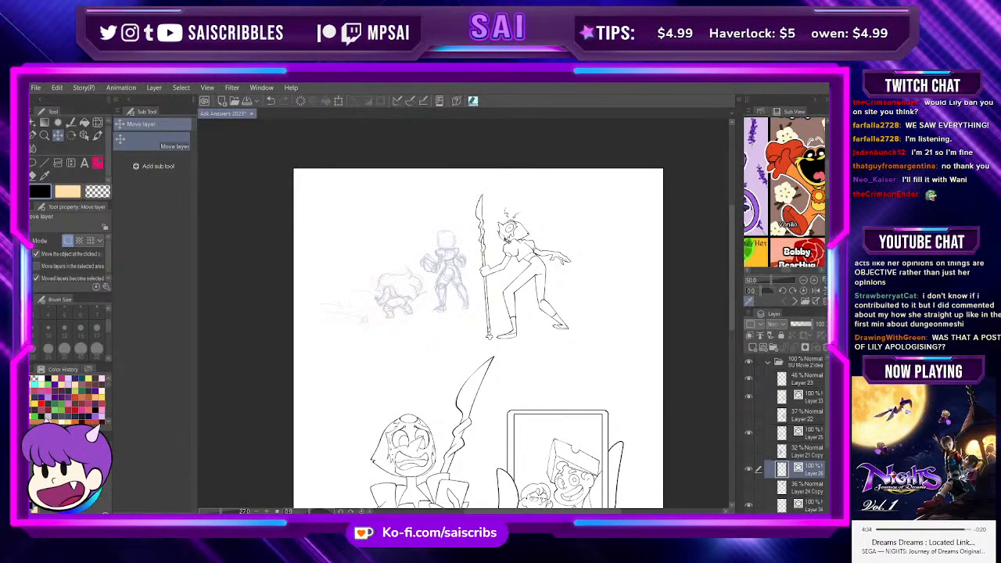
{"action": "left_click", "coordinate": [750, 470]}
{"action": "left_click", "coordinate": [749, 470]}
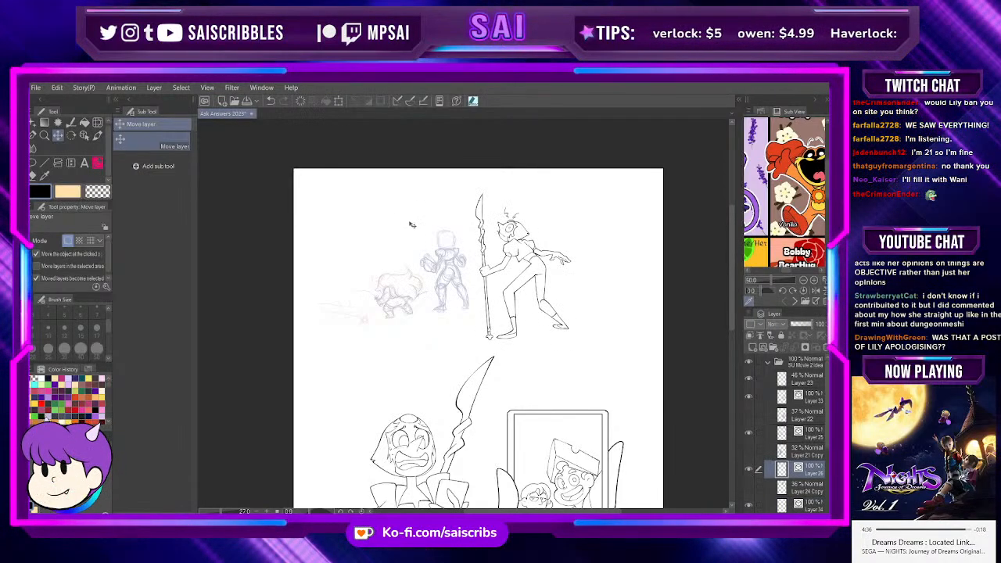
{"action": "scroll", "coordinate": [412, 225], "scroll_direction": "up", "scroll_amount": 2}
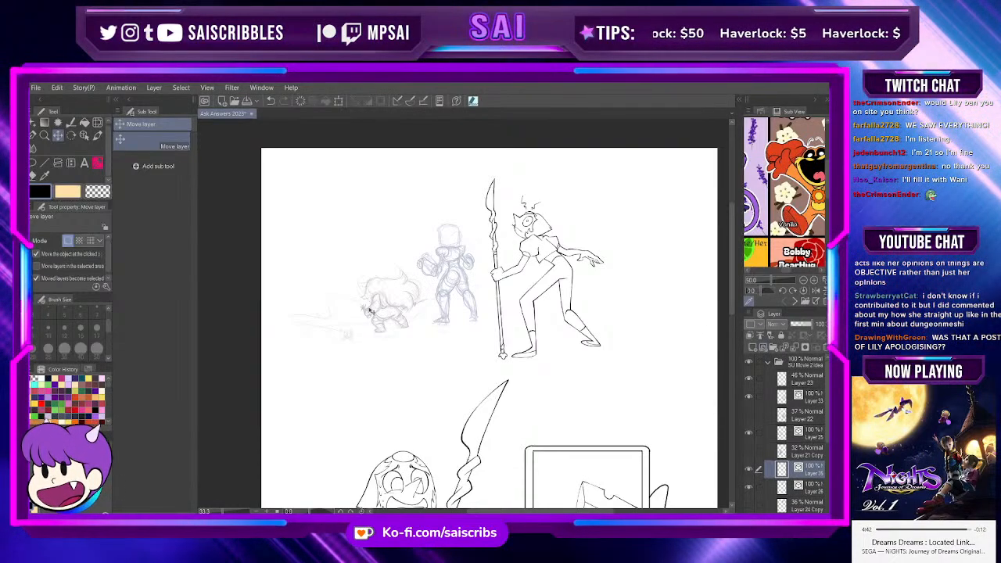
Step: Examine the faded sketches of the crouching big-haired figure and the standing figure beside the staff holder
{"action": "scroll", "coordinate": [374, 305], "scroll_direction": "up", "scroll_amount": 4}
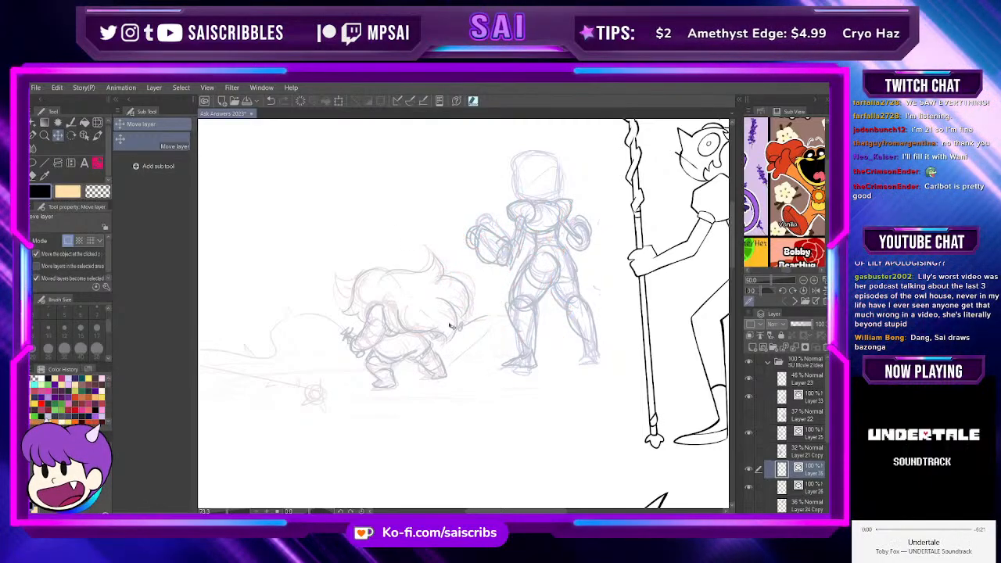
{"action": "scroll", "coordinate": [448, 291], "scroll_direction": "down", "scroll_amount": 2}
{"action": "scroll", "coordinate": [451, 245], "scroll_direction": "down", "scroll_amount": 3}
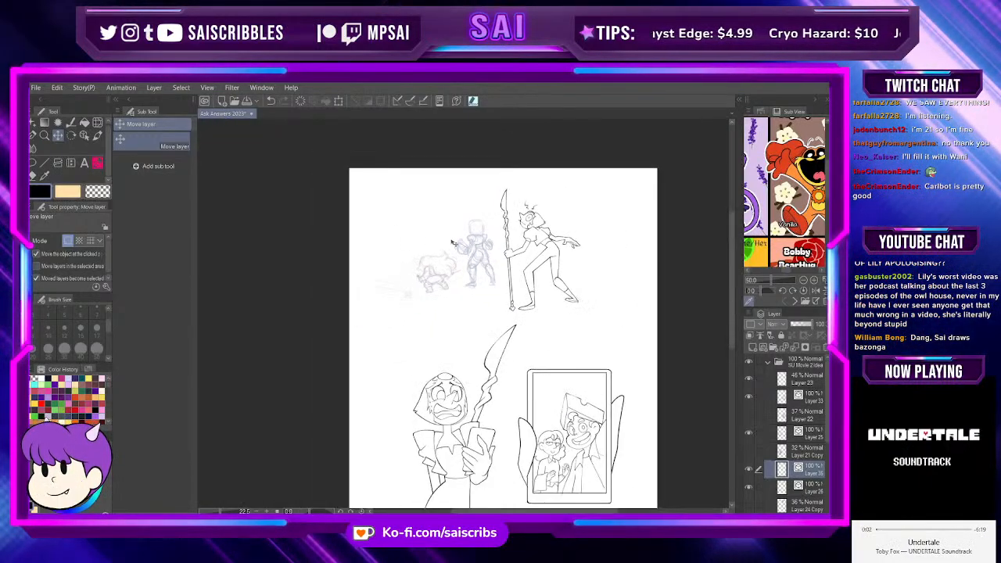
{"action": "scroll", "coordinate": [463, 244], "scroll_direction": "up", "scroll_amount": 1}
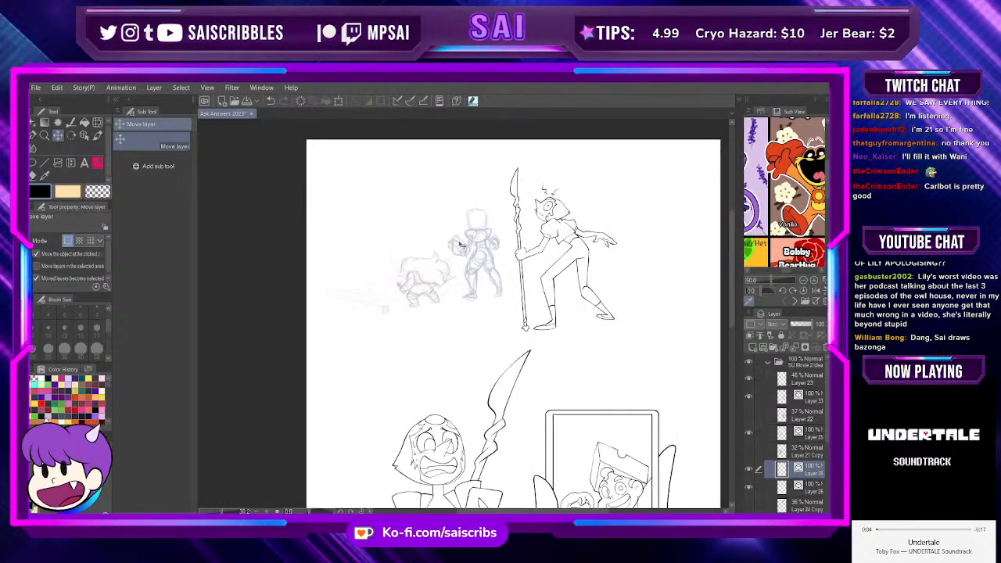
{"action": "scroll", "coordinate": [477, 266], "scroll_direction": "up", "scroll_amount": 1}
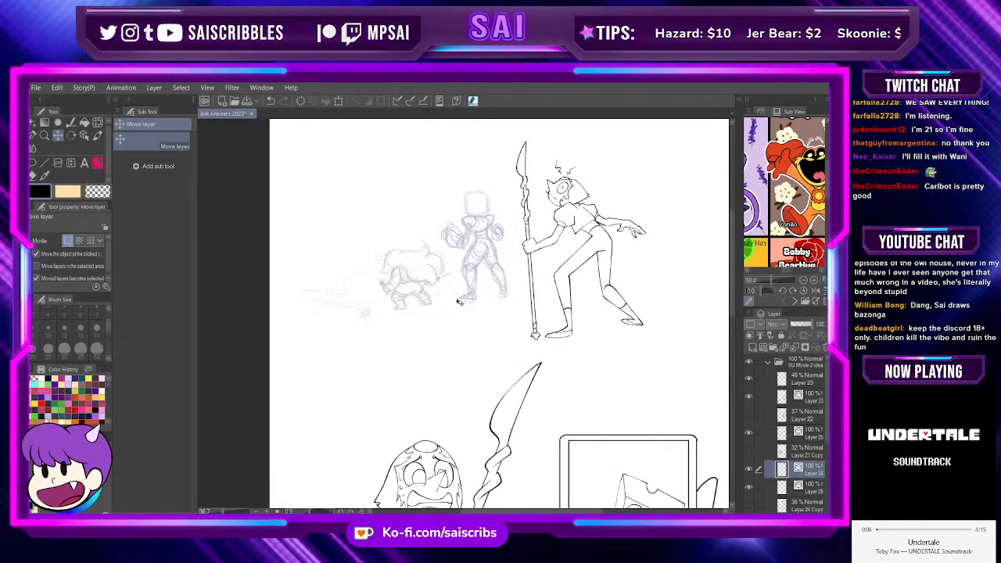
{"action": "scroll", "coordinate": [461, 243], "scroll_direction": "up", "scroll_amount": 1}
{"action": "scroll", "coordinate": [503, 233], "scroll_direction": "up", "scroll_amount": 1}
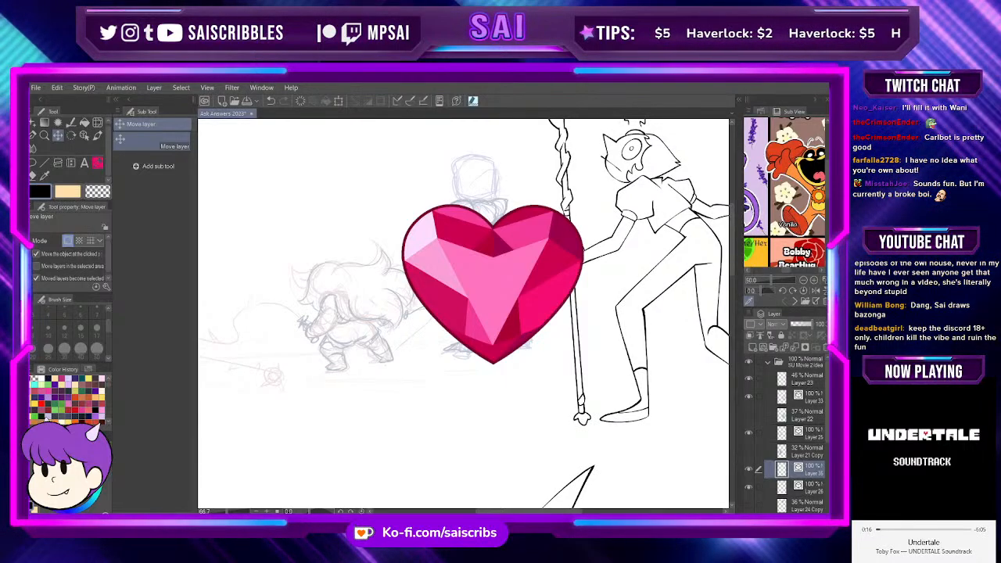
{"action": "scroll", "coordinate": [464, 313], "scroll_direction": "down", "scroll_amount": 1}
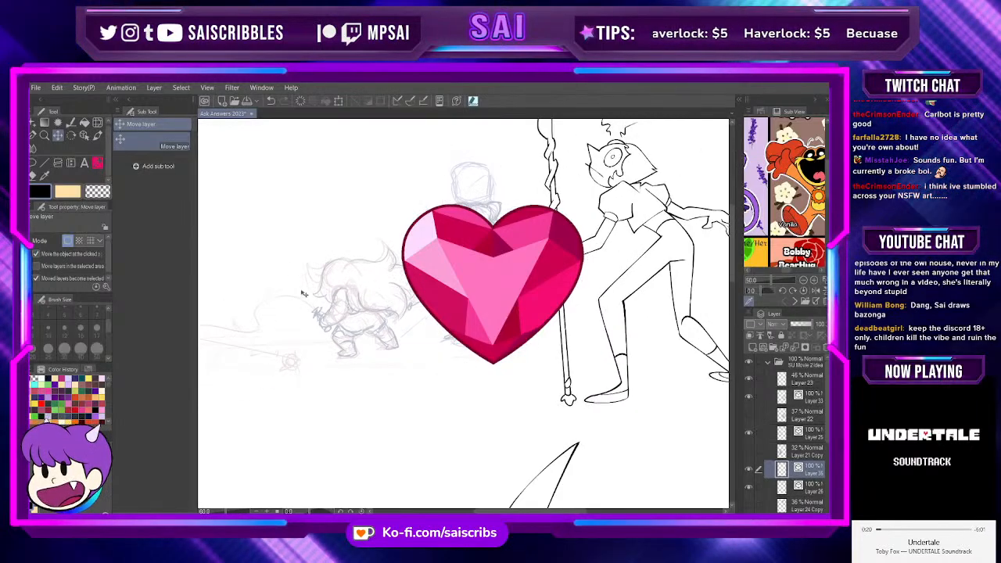
{"action": "scroll", "coordinate": [304, 293], "scroll_direction": "up", "scroll_amount": 2}
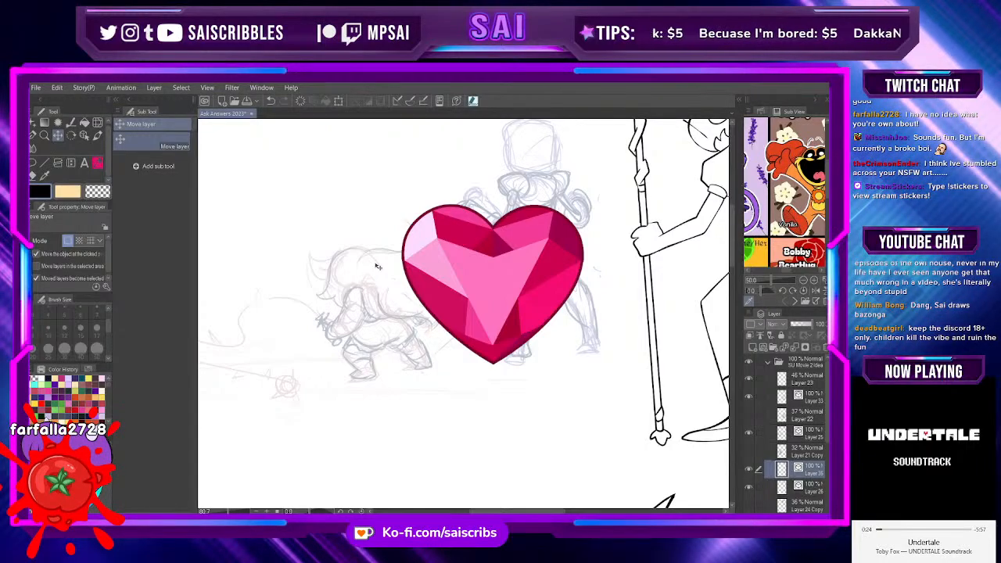
{"action": "scroll", "coordinate": [368, 278], "scroll_direction": "up", "scroll_amount": 1}
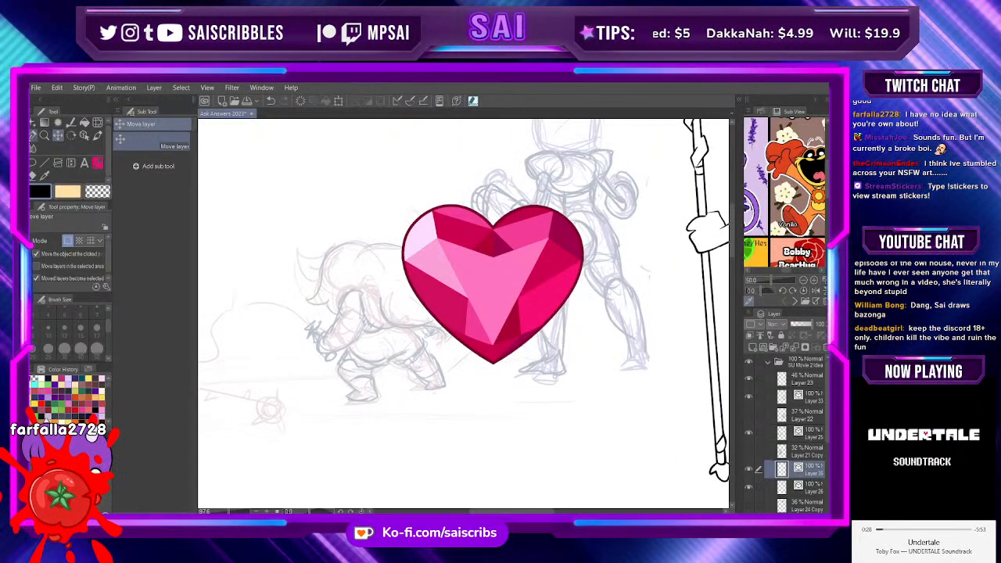
{"action": "left_click", "coordinate": [92, 162]}
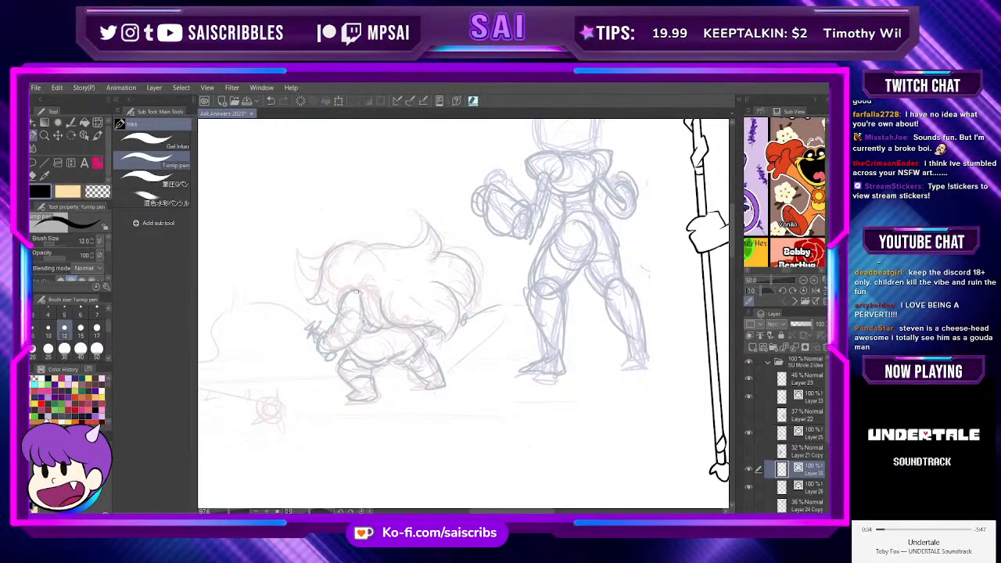
{"action": "left_click_drag", "start_coordinate": [348, 297], "coordinate": [325, 349]}
{"action": "key", "text": "ctrl+z"}
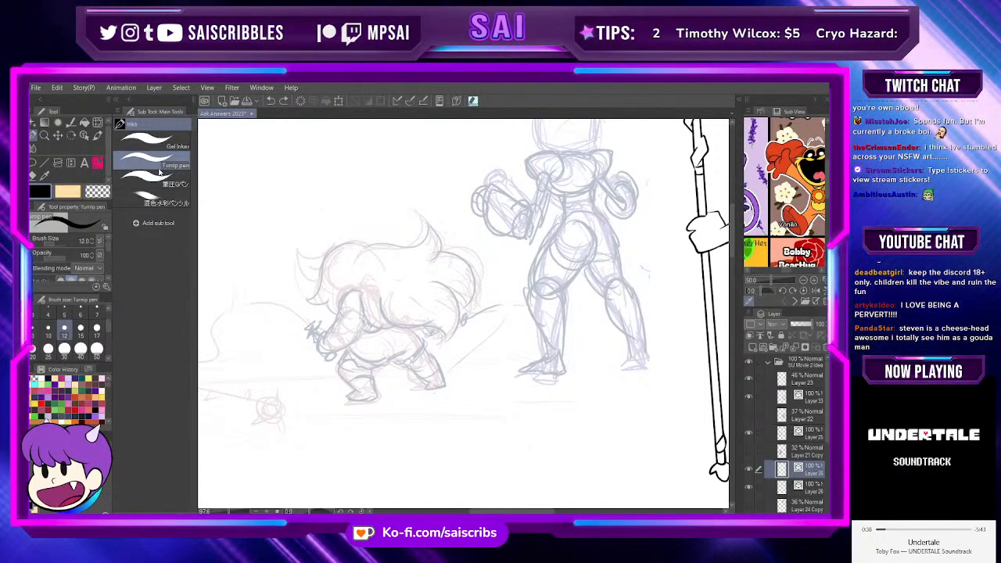
Step: Ink the crouching figure's bent arm from shoulder to wrist with the Gel Inker at size 7, redoing unsatisfactory strokes
{"action": "left_click", "coordinate": [156, 141]}
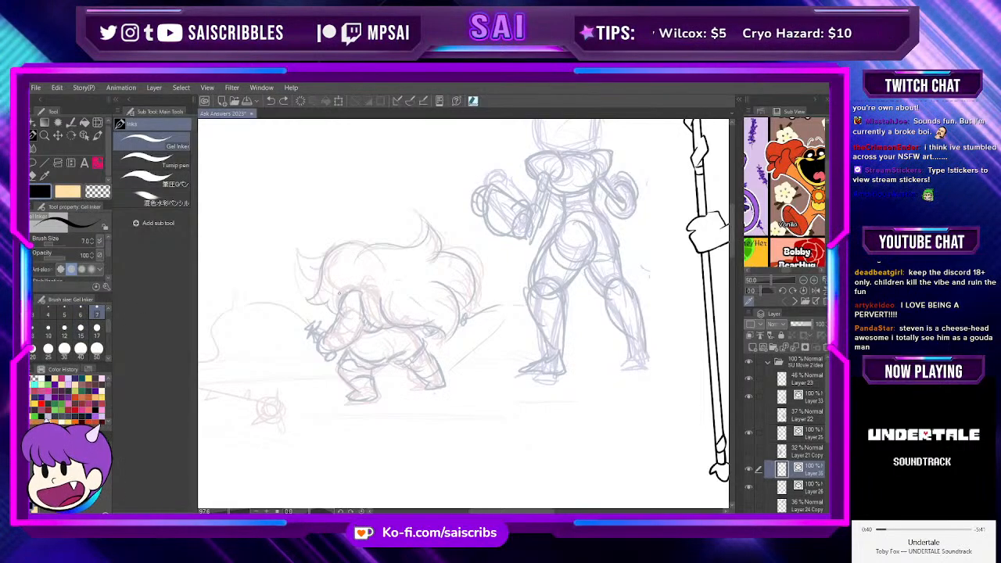
{"action": "mouse_move", "coordinate": [342, 301]}
{"action": "left_mouse_down"}
{"action": "mouse_move", "coordinate": [325, 332]}
{"action": "mouse_move", "coordinate": [348, 293]}
{"action": "mouse_move", "coordinate": [335, 319]}
{"action": "mouse_move", "coordinate": [359, 294]}
{"action": "mouse_move", "coordinate": [333, 318]}
{"action": "mouse_move", "coordinate": [366, 317]}
{"action": "mouse_move", "coordinate": [349, 344]}
{"action": "left_mouse_up"}
{"action": "key", "text": "ctrl+z"}
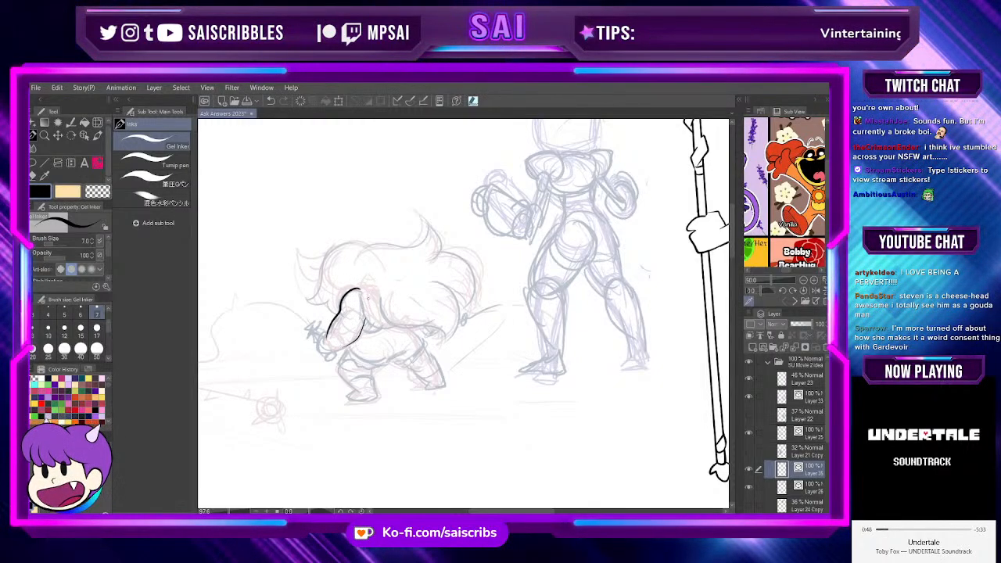
{"action": "key", "text": "ctrl+z"}
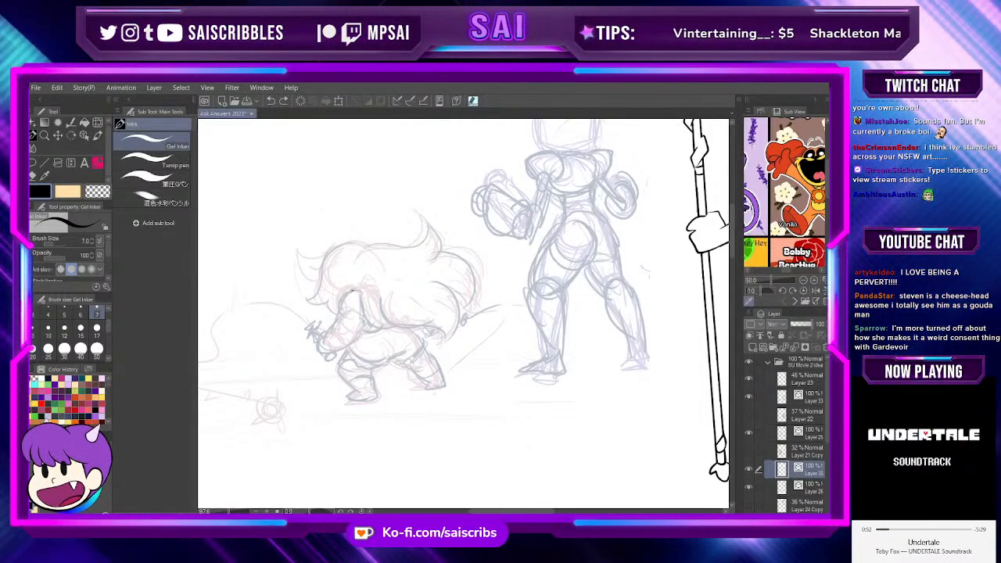
{"action": "mouse_move", "coordinate": [352, 291]}
{"action": "left_mouse_down"}
{"action": "mouse_move", "coordinate": [328, 332]}
{"action": "mouse_move", "coordinate": [361, 327]}
{"action": "mouse_move", "coordinate": [346, 348]}
{"action": "left_mouse_up"}
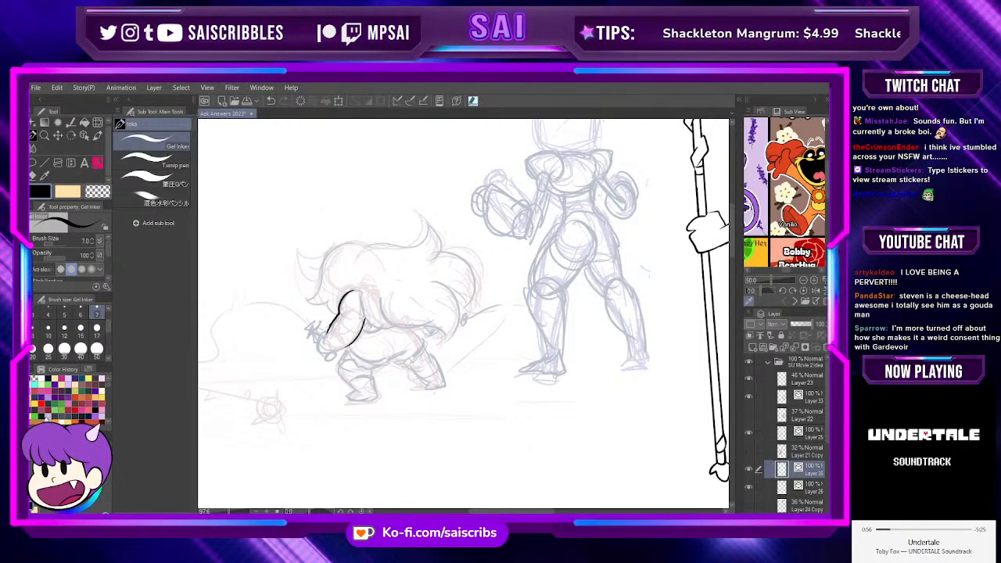
{"action": "key", "text": "ctrl+z"}
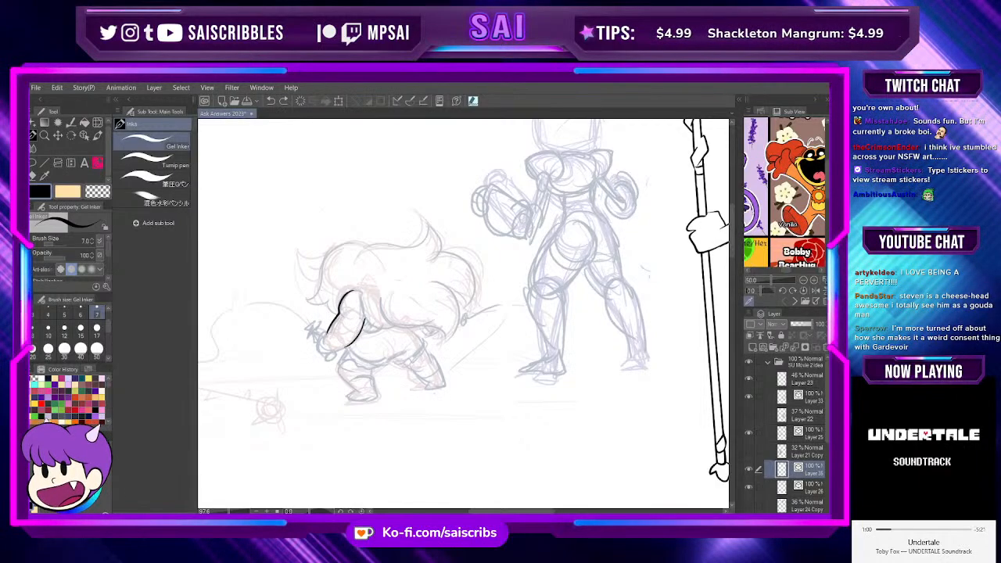
{"action": "left_click_drag", "start_coordinate": [362, 320], "coordinate": [319, 351]}
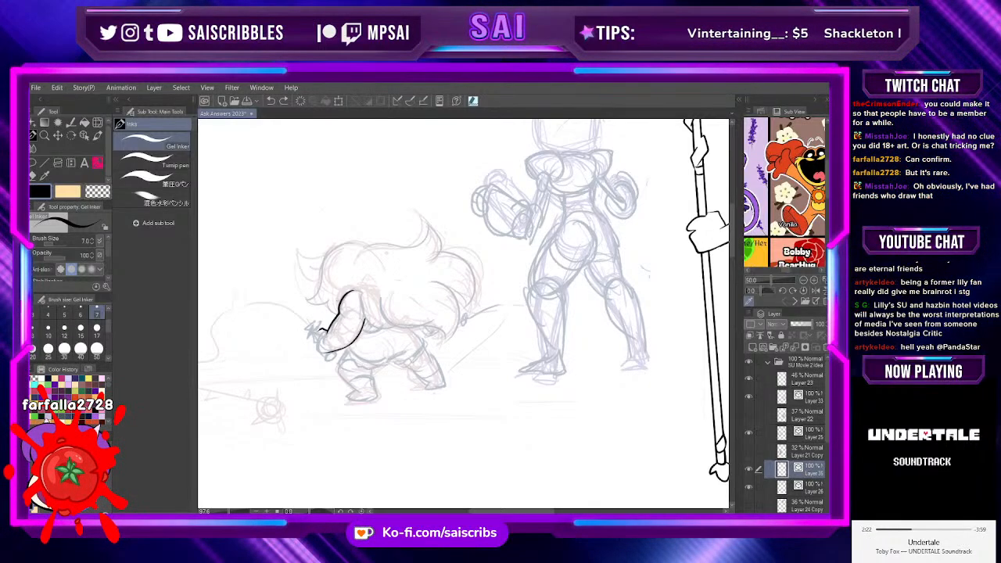
Step: Ink the short curve of the hand at the wrist end of the crouching figure's bent arm, undoing an unsatisfactory stroke
{"action": "scroll", "coordinate": [394, 332], "scroll_direction": "down", "scroll_amount": 2}
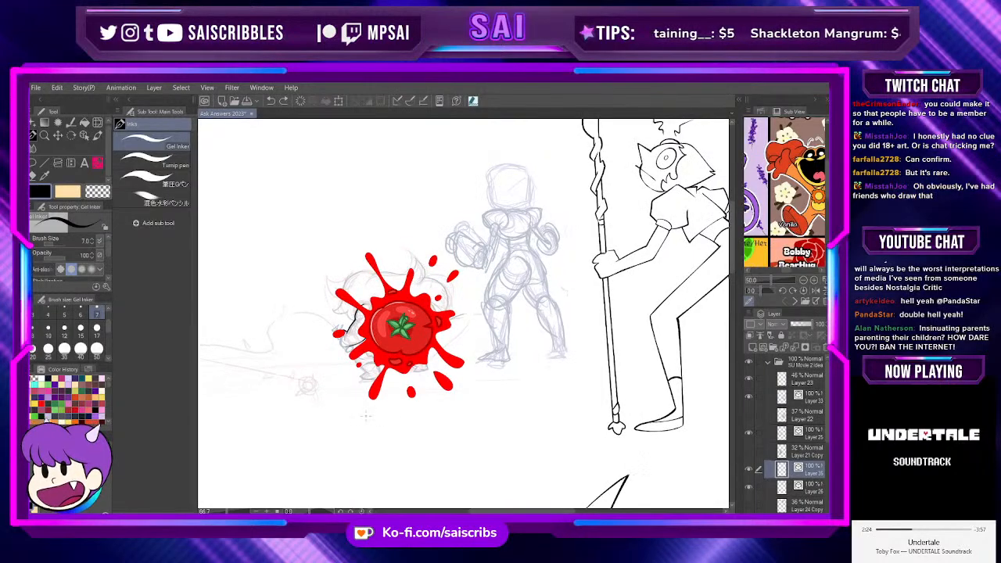
{"action": "scroll", "coordinate": [340, 375], "scroll_direction": "up", "scroll_amount": 4}
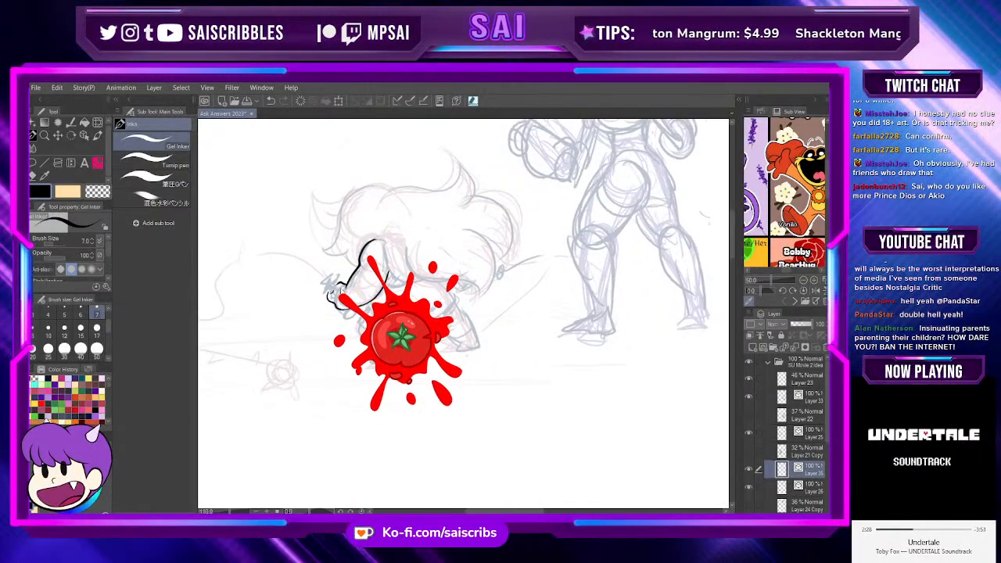
{"action": "left_click_drag", "start_coordinate": [337, 283], "coordinate": [332, 299]}
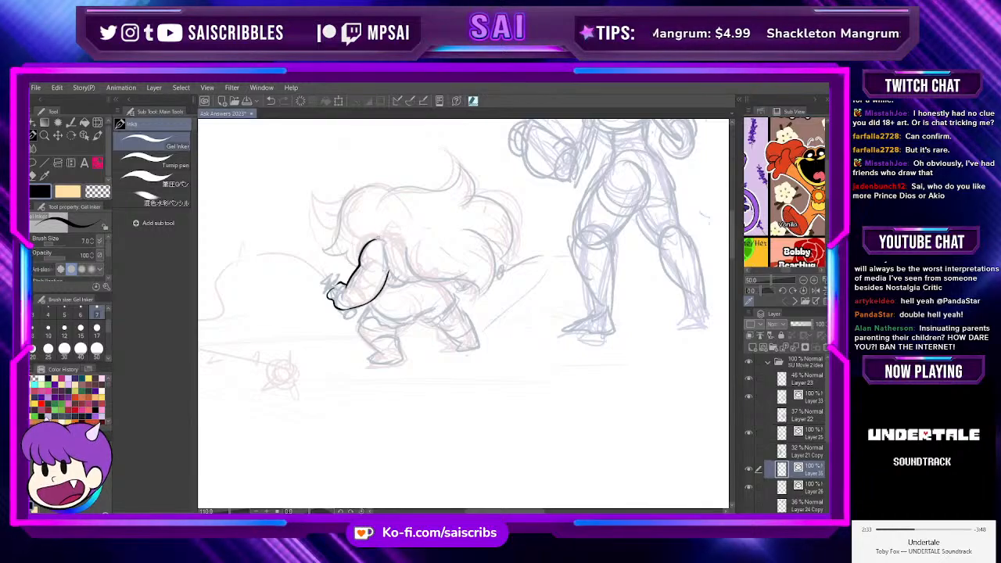
{"action": "key", "text": "ctrl+z"}
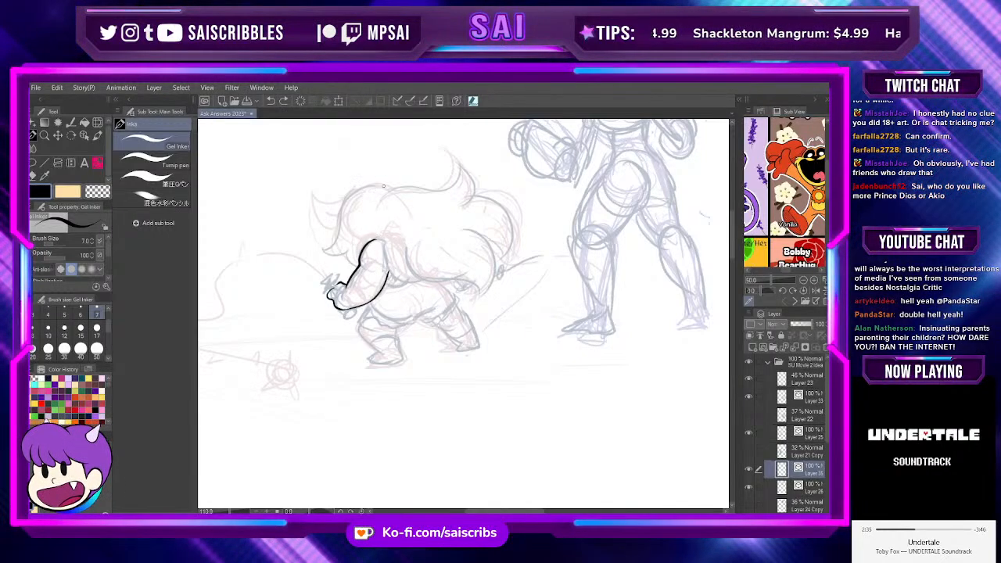
Step: Ink the big hair's front edge from crown to the pointed lock, and its lower edge to the rear tips, redoing poor strokes
{"action": "left_click_drag", "start_coordinate": [383, 185], "coordinate": [344, 255]}
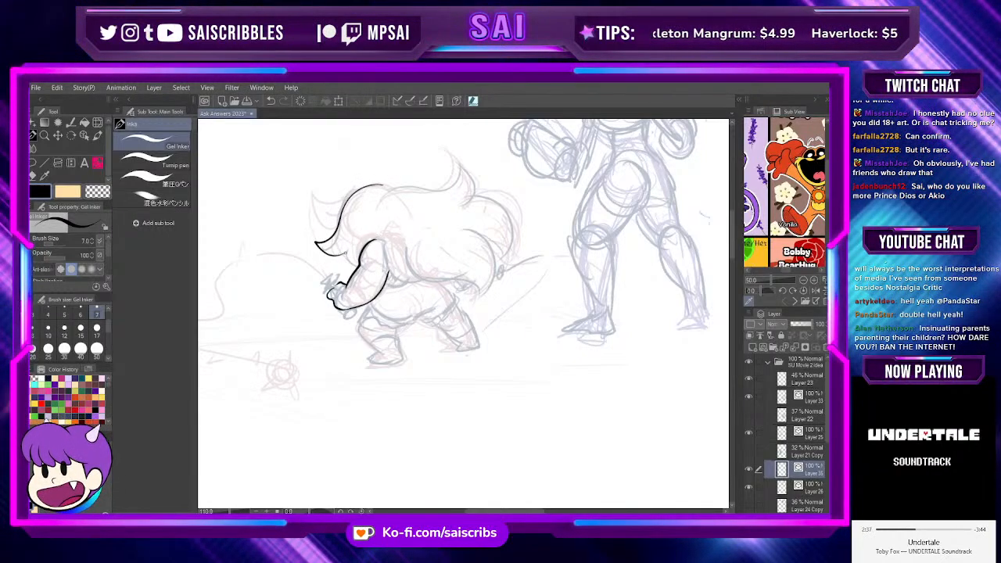
{"action": "key", "text": "ctrl+z"}
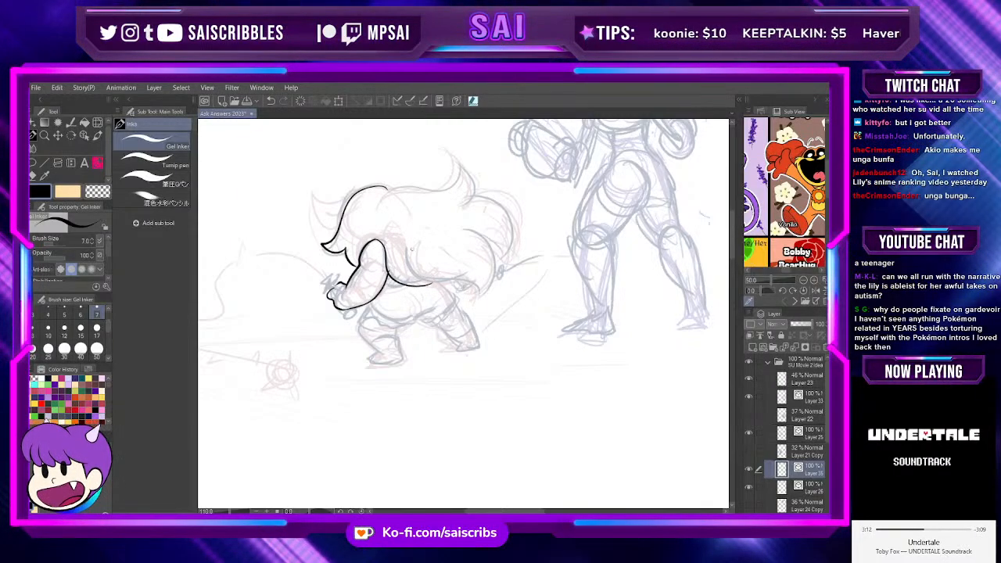
{"action": "key", "text": "ctrl+z"}
{"action": "key", "text": "ctrl+z"}
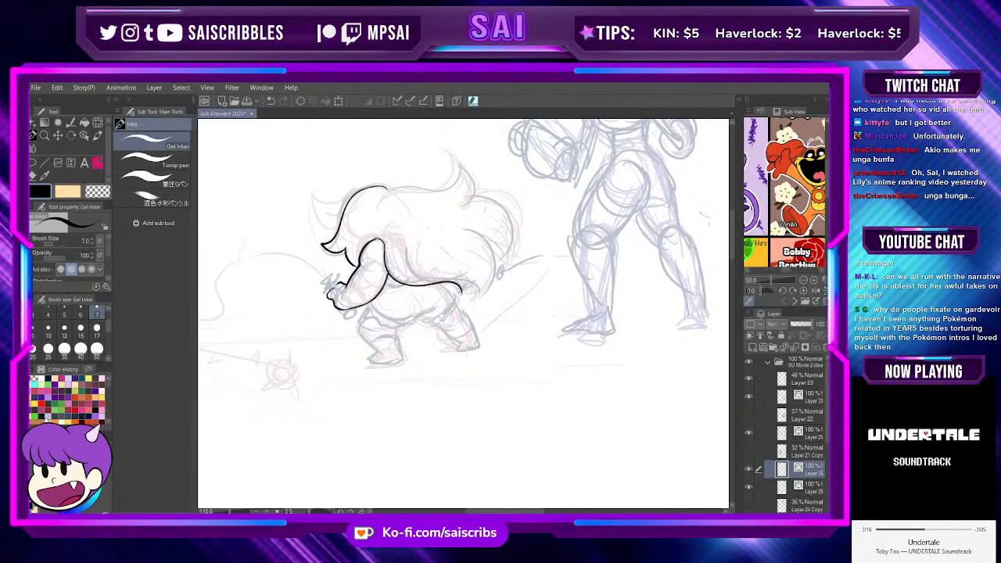
{"action": "key", "text": "ctrl+z"}
{"action": "left_click_drag", "start_coordinate": [385, 279], "coordinate": [422, 287]}
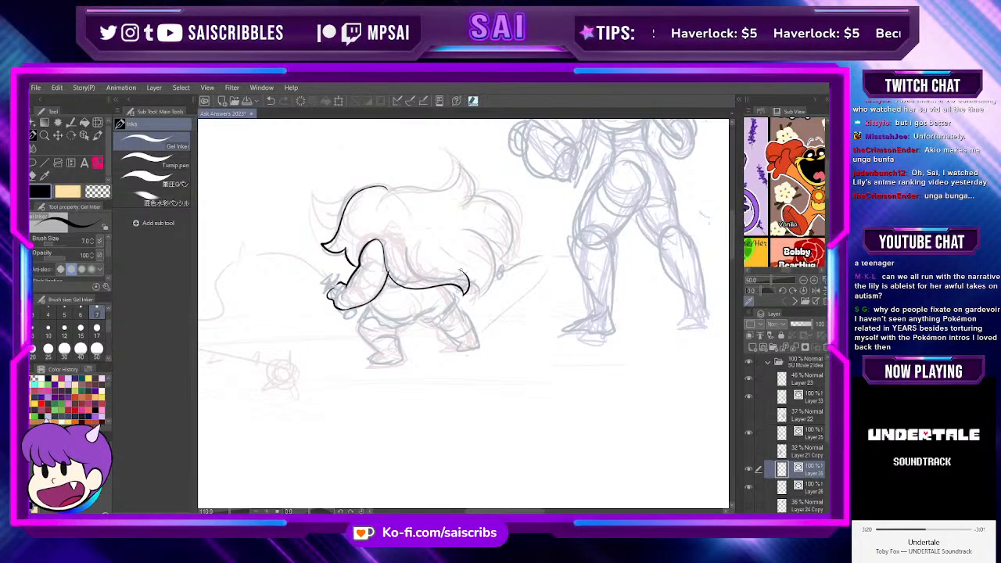
{"action": "left_click_drag", "start_coordinate": [464, 295], "coordinate": [466, 280]}
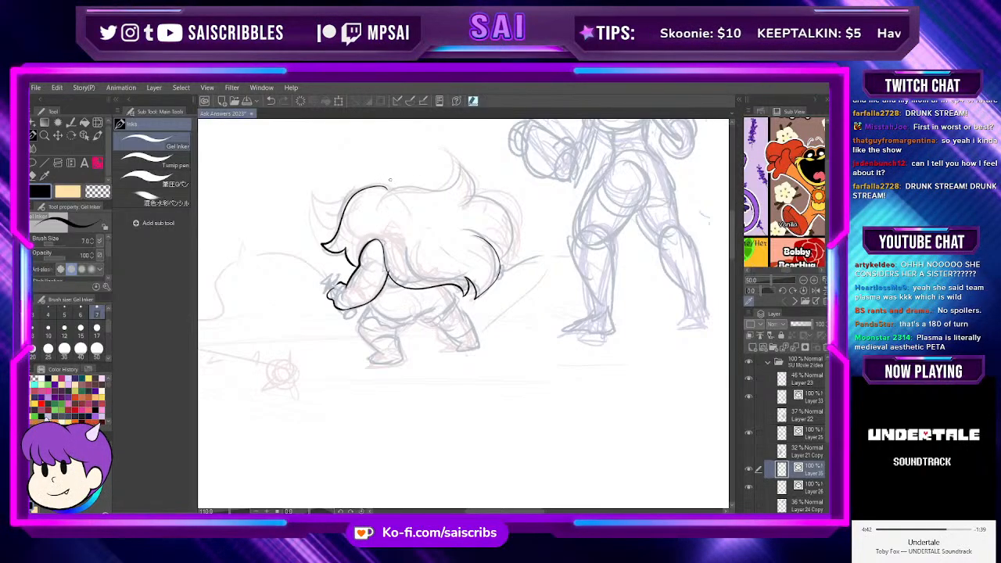
Step: Ink the top of the crouching figure's hair from the crown through the upswept tuft and around the rounded back
{"action": "left_click_drag", "start_coordinate": [387, 188], "coordinate": [426, 182]}
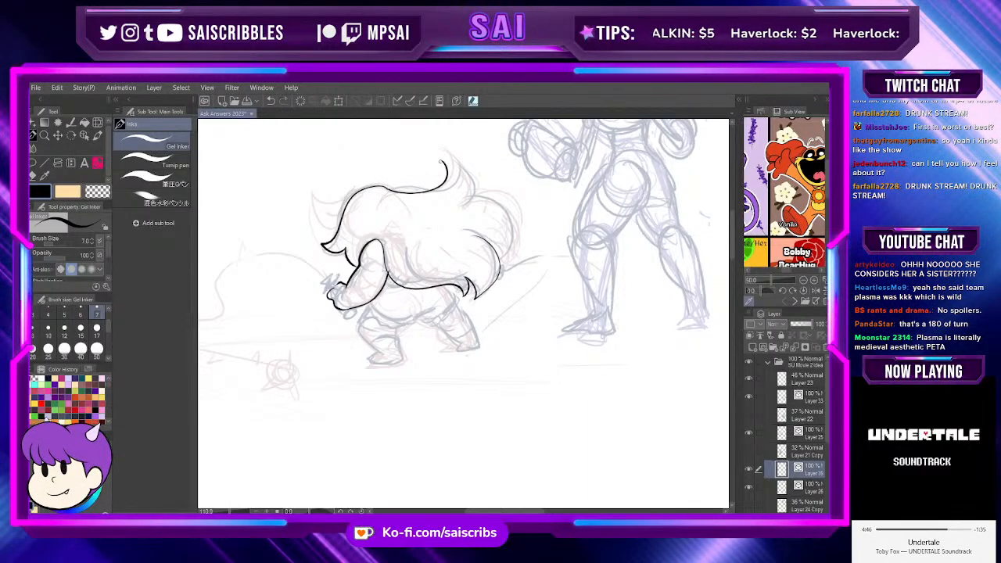
{"action": "key", "text": "ctrl+z"}
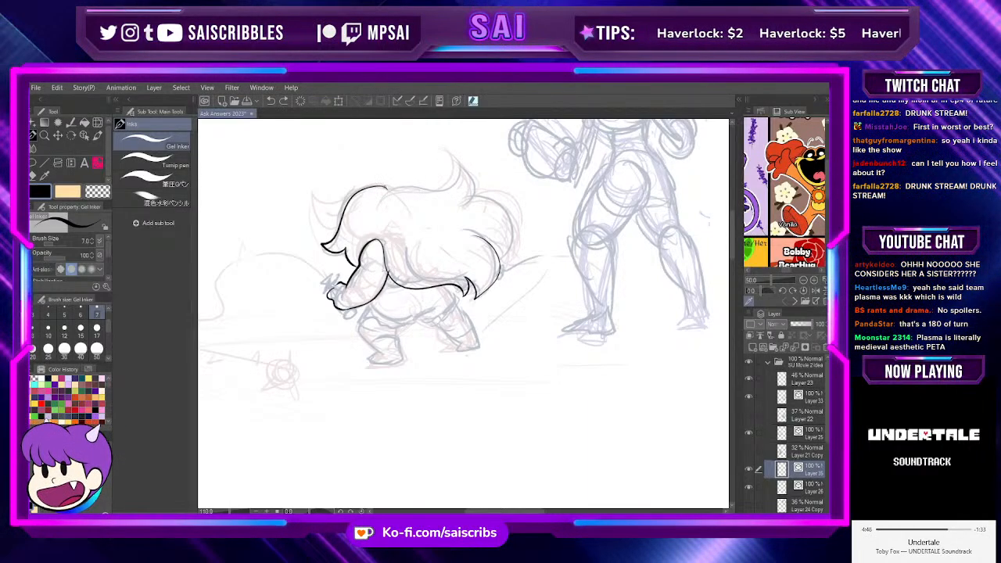
{"action": "left_click_drag", "start_coordinate": [444, 169], "coordinate": [435, 159]}
{"action": "mouse_move", "coordinate": [435, 159]}
{"action": "left_mouse_down"}
{"action": "mouse_move", "coordinate": [456, 167]}
{"action": "mouse_move", "coordinate": [462, 200]}
{"action": "mouse_move", "coordinate": [513, 239]}
{"action": "left_mouse_up"}
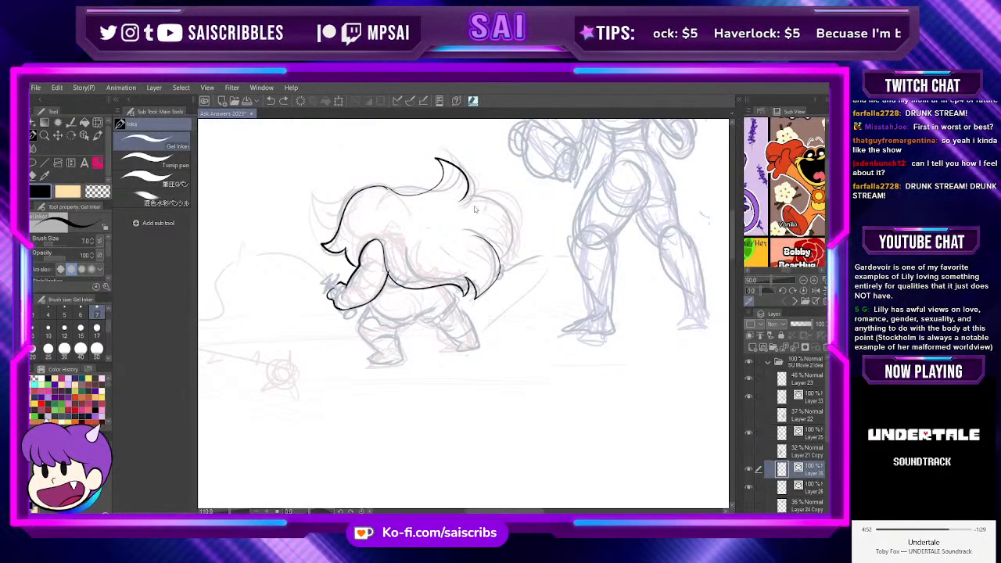
{"action": "left_click_drag", "start_coordinate": [474, 234], "coordinate": [509, 230]}
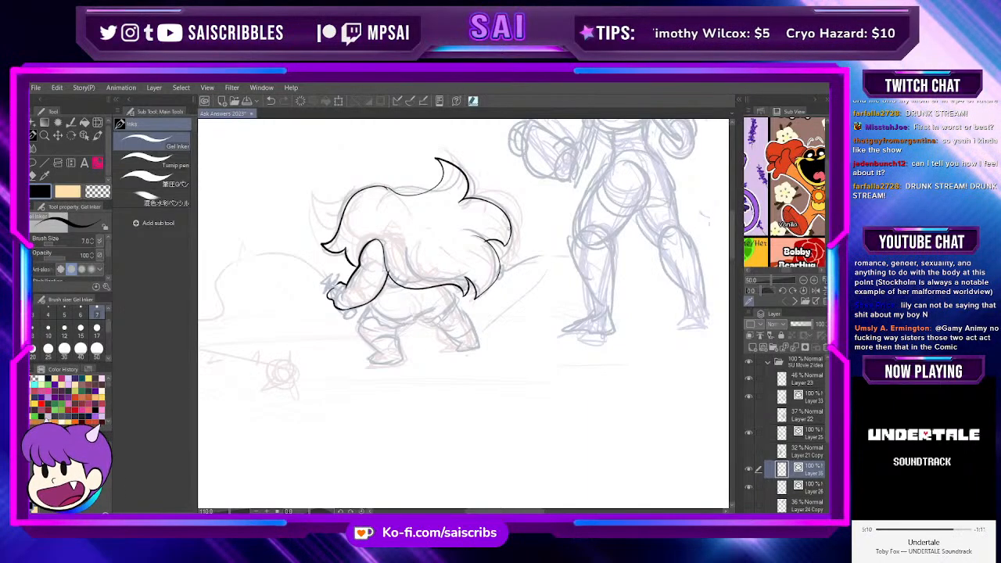
Step: Clean up the hair outline at the crown, using line-width adjustment, the vector eraser and the Gel Inker in transparent colour
{"action": "left_click", "coordinate": [33, 163]}
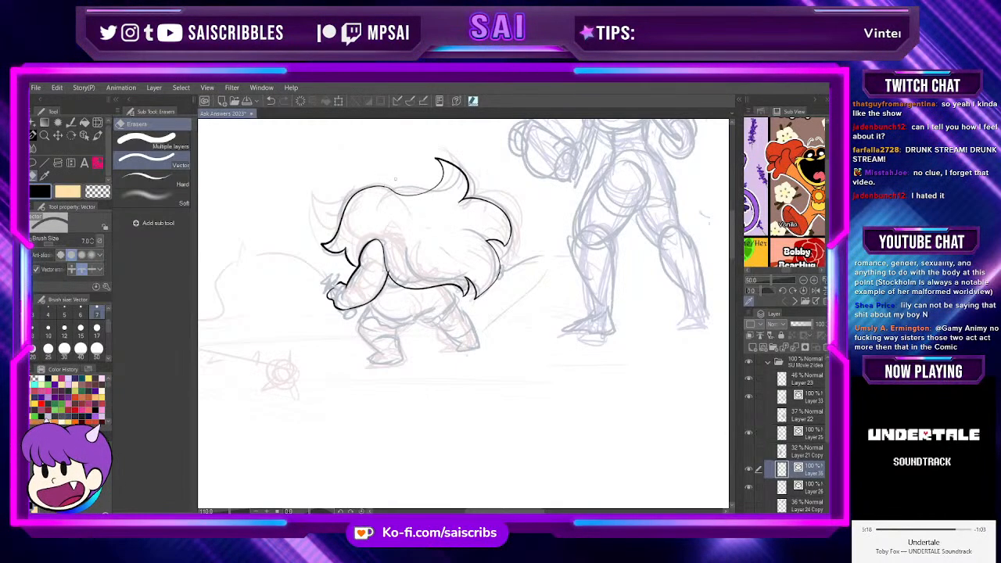
{"action": "left_click", "coordinate": [85, 124]}
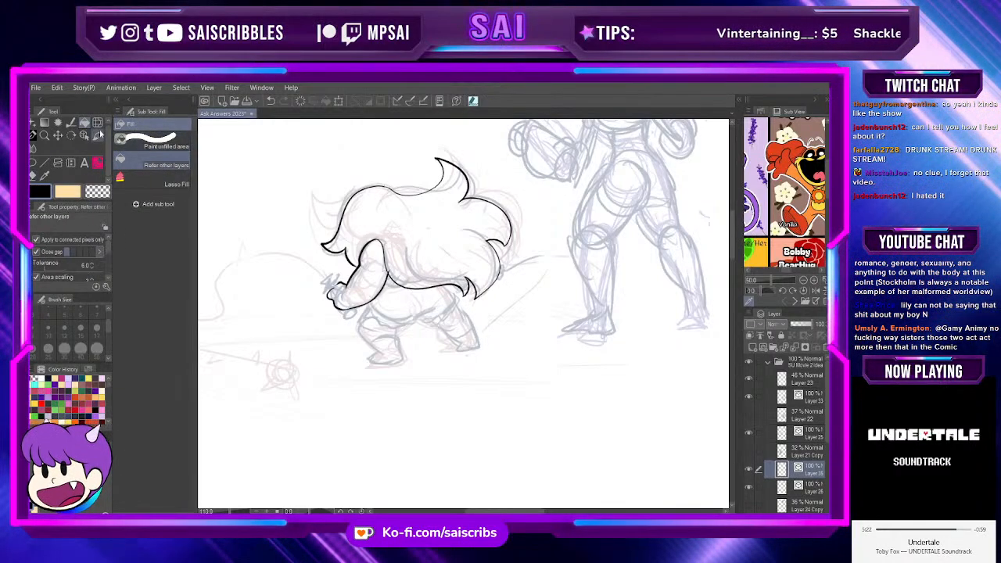
{"action": "left_click", "coordinate": [98, 135]}
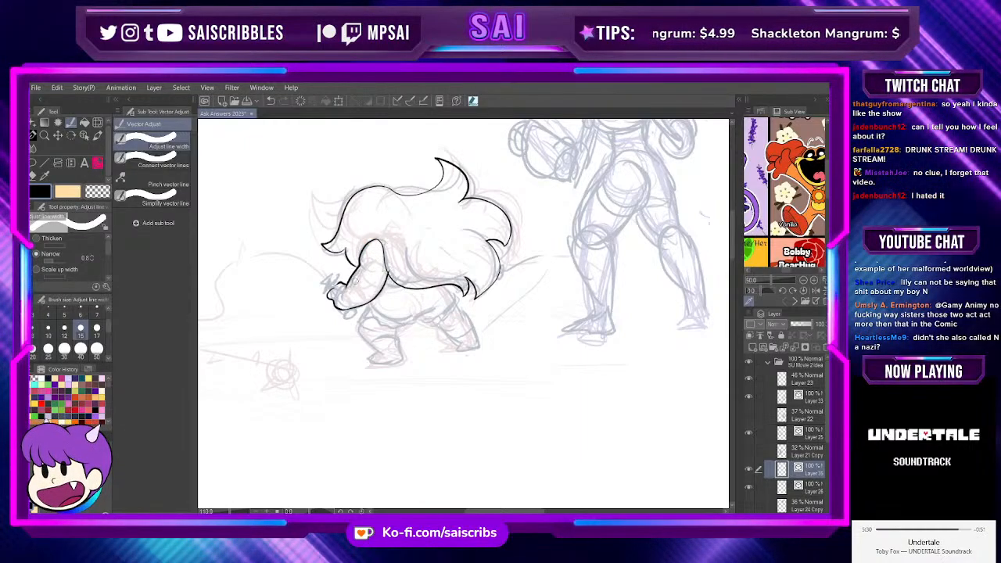
{"action": "key", "text": "e"}
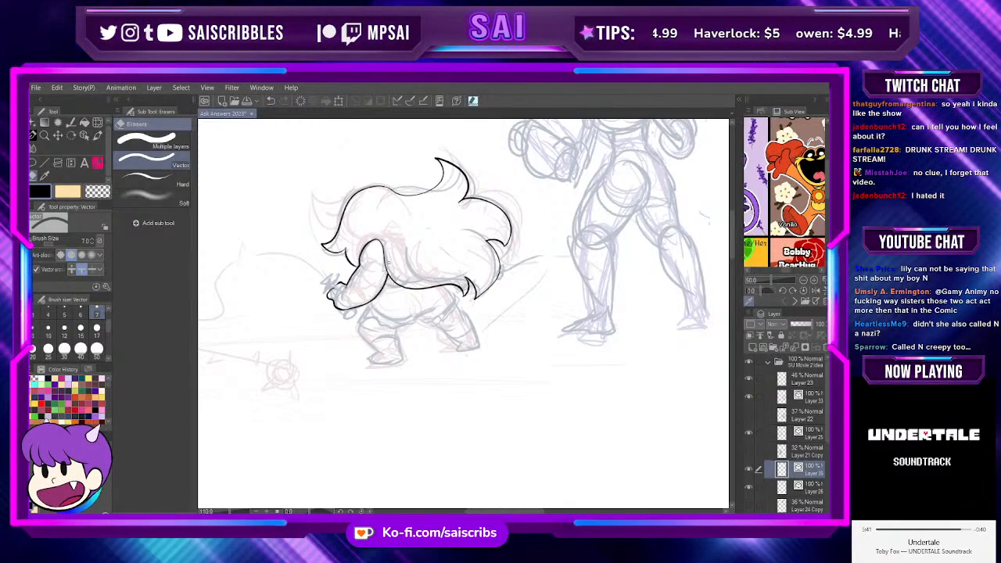
{"action": "left_click", "coordinate": [33, 135]}
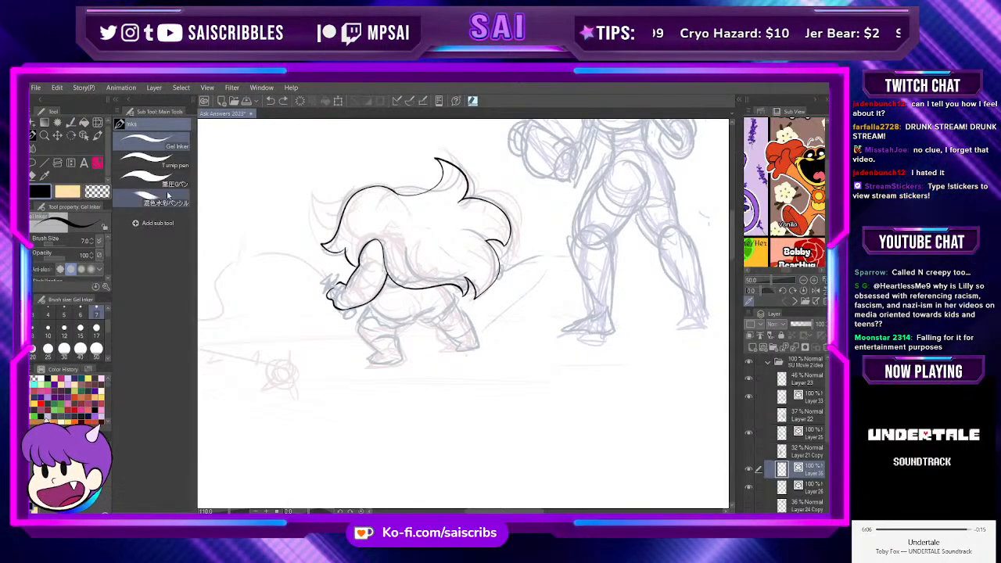
{"action": "left_click", "coordinate": [97, 192]}
{"action": "left_click_drag", "start_coordinate": [386, 184], "coordinate": [397, 191]}
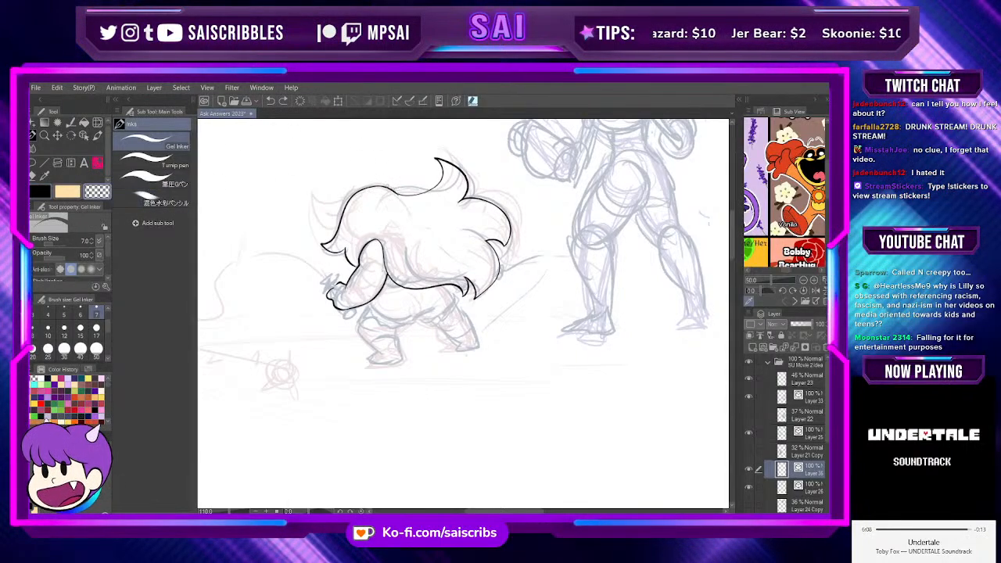